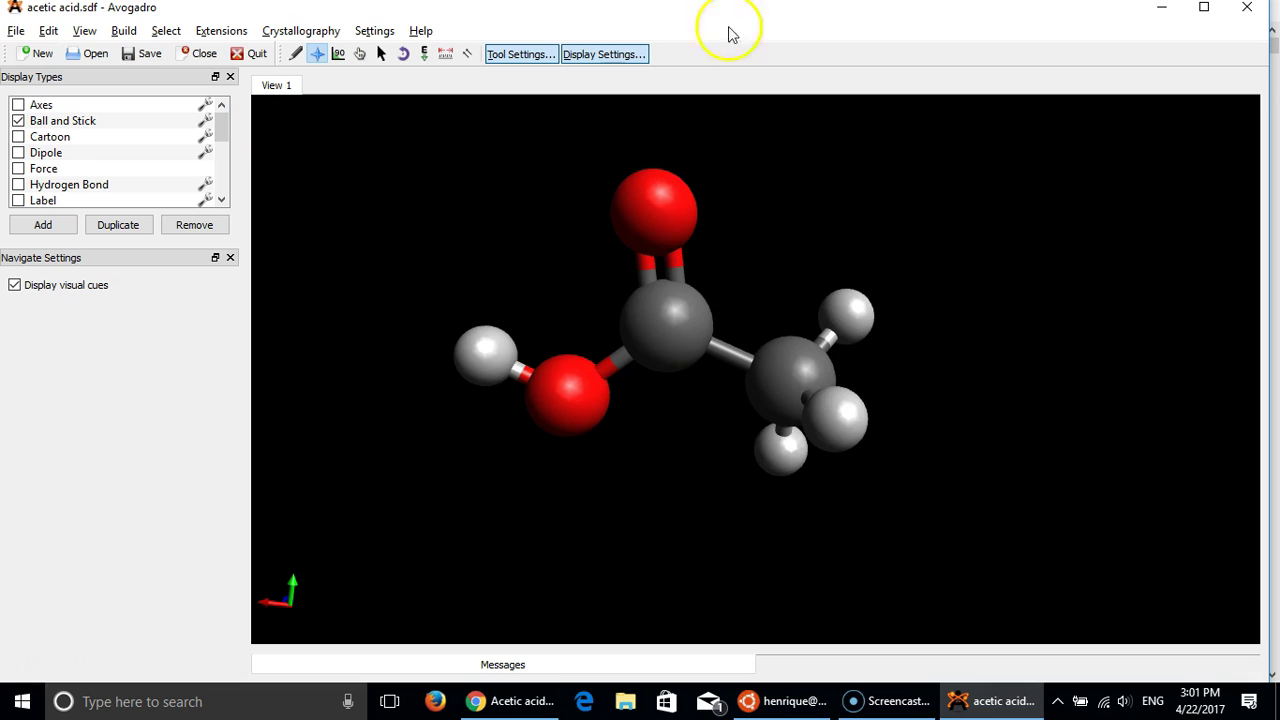
- Open the ORCA input parameters for the acetic acid molecule and switch to the advanced settings
click(222, 31)
mouse_move(318, 390)
click(450, 391)
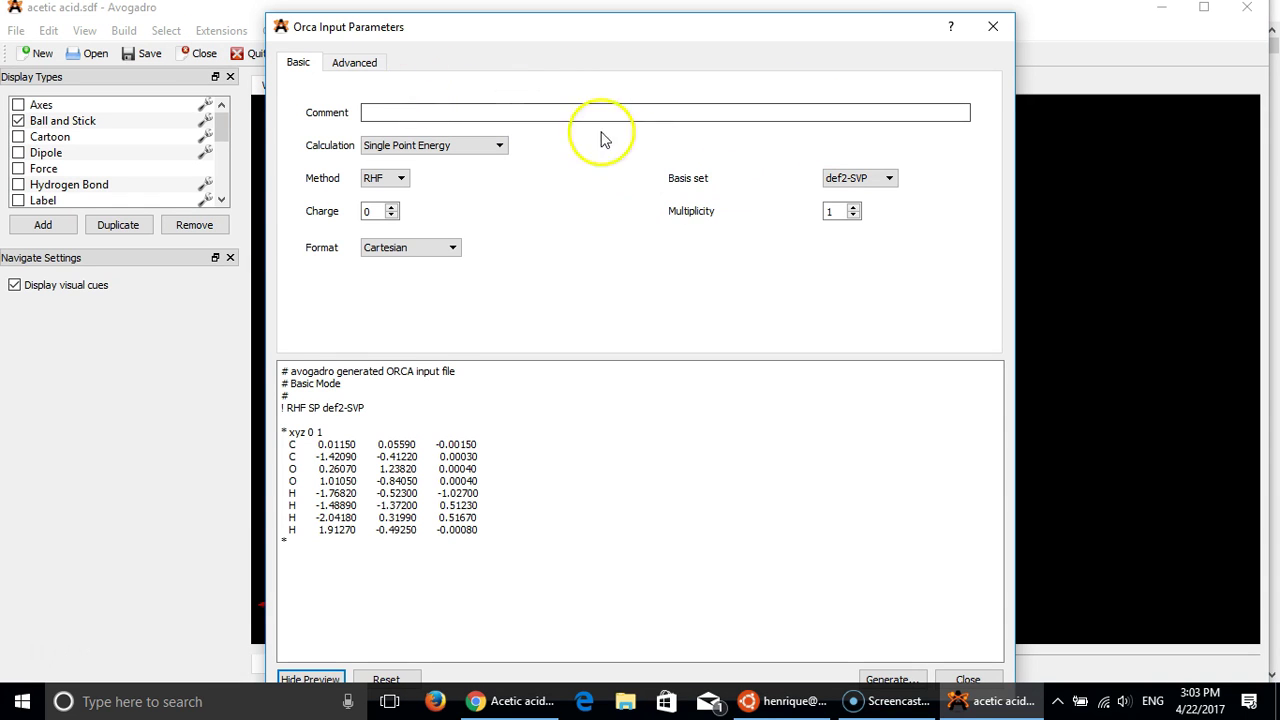
click(355, 62)
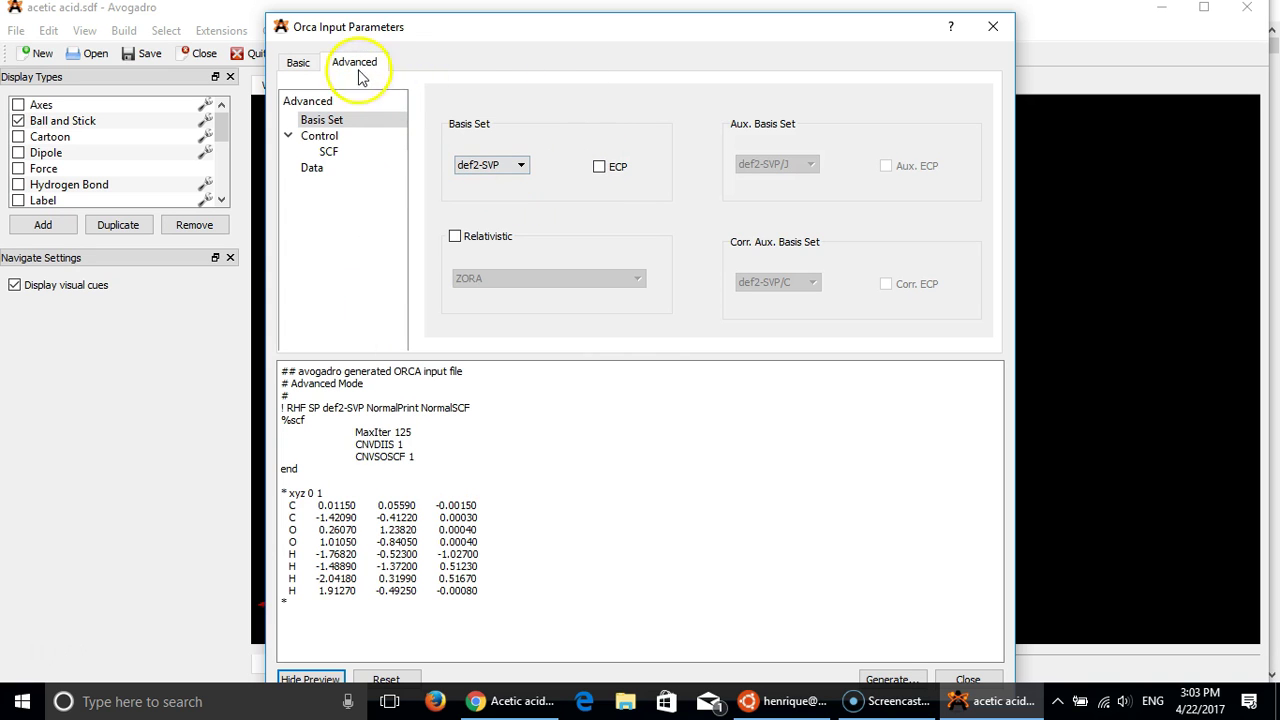
drag(652, 40, 540, 12)
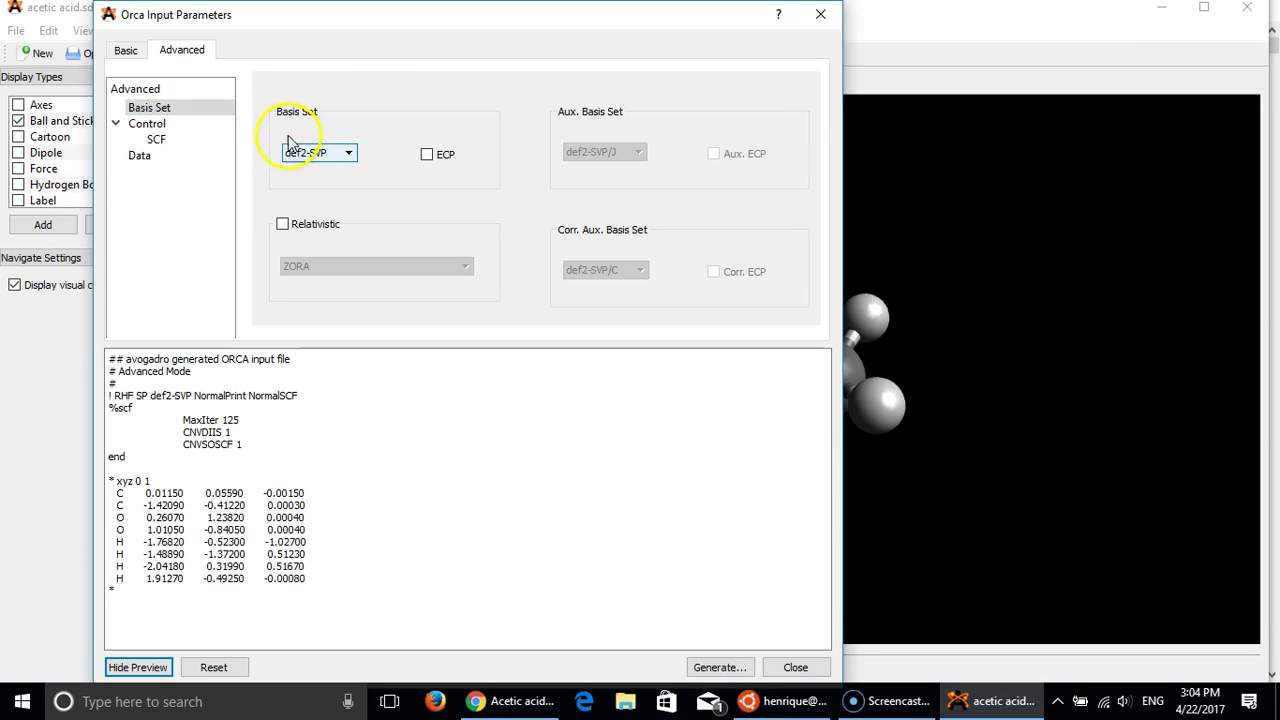
- Enable DFT as the calculation method in the advanced control settings
click(155, 124)
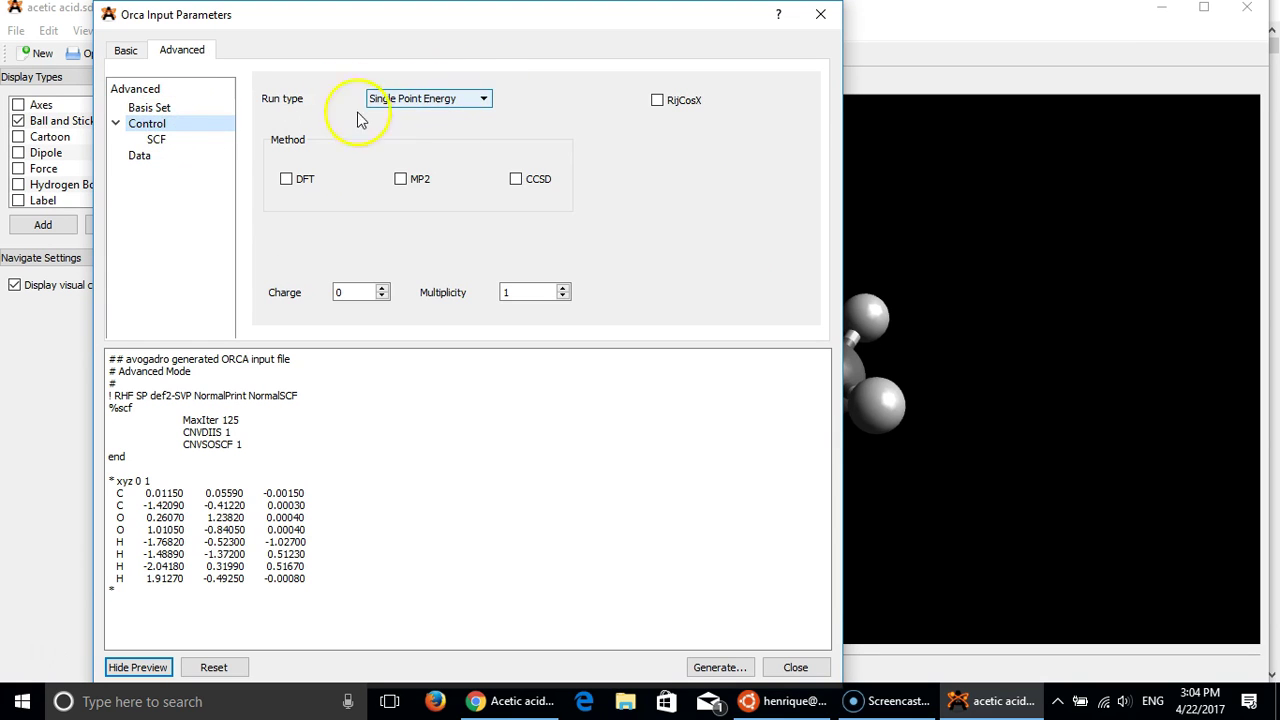
click(286, 178)
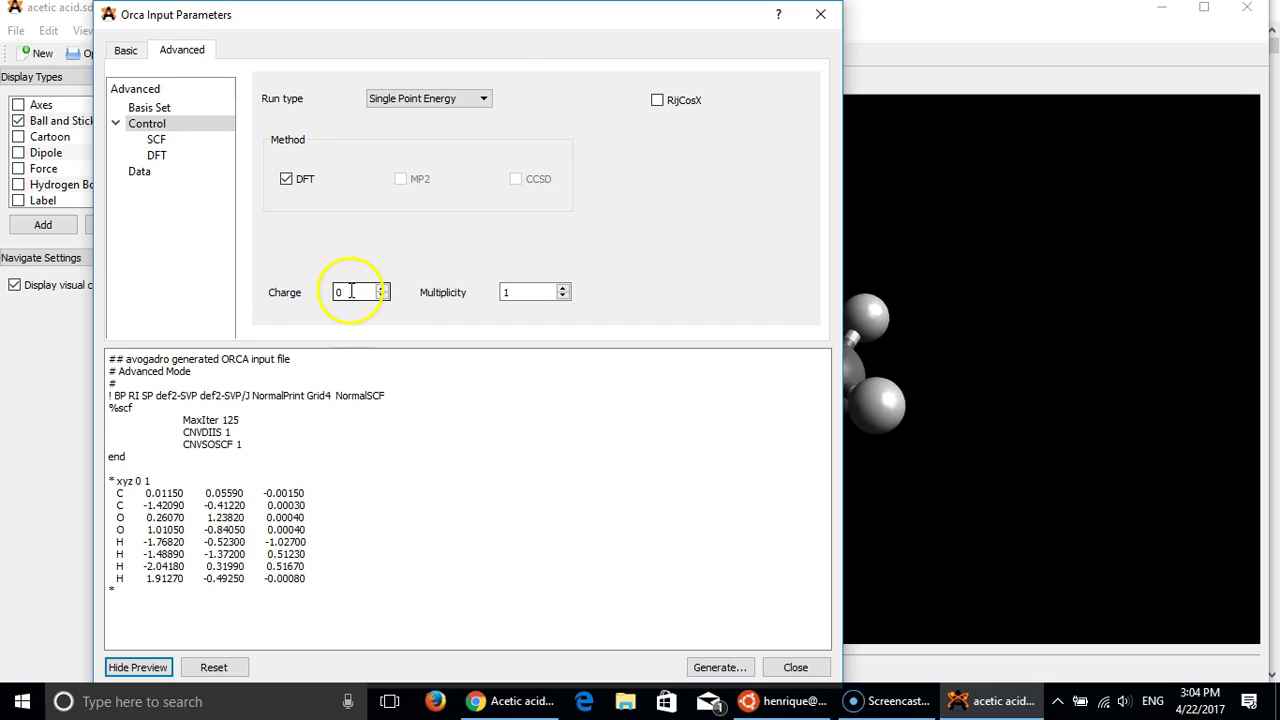
click(522, 291)
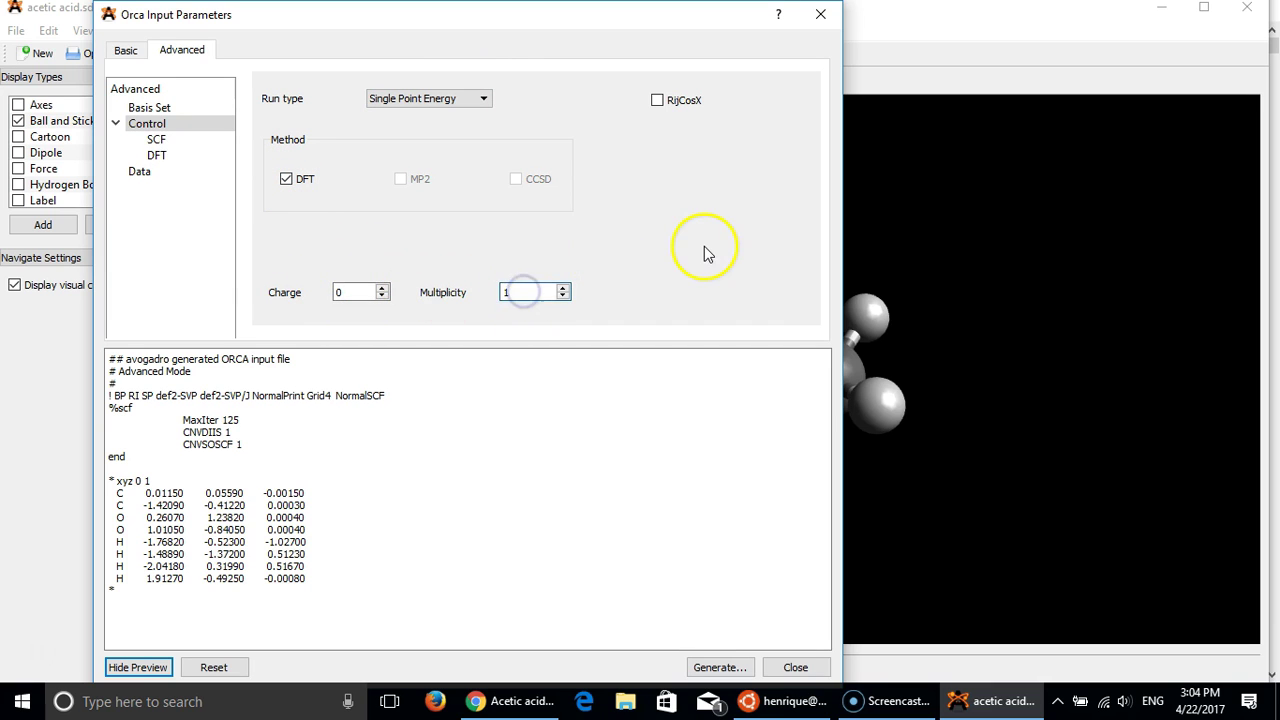
- Set the DFT functional to B3LYP, the grid to 7 and the final grid to None
click(188, 140)
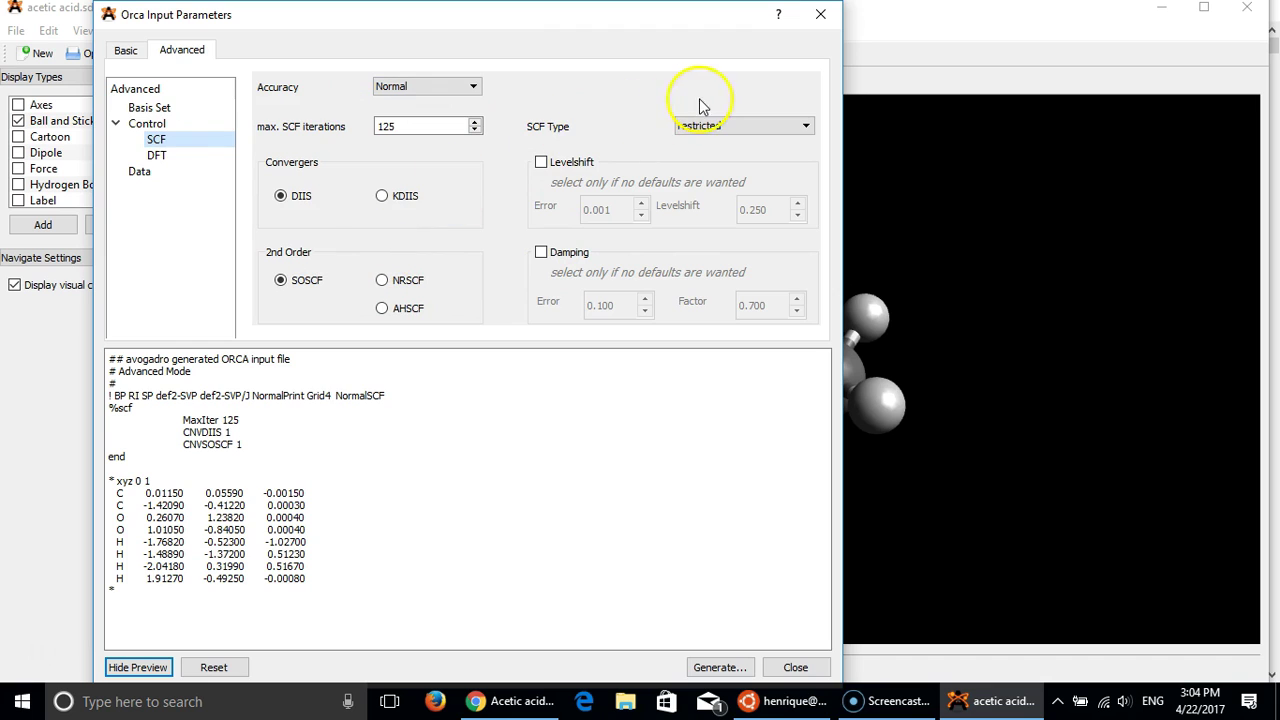
click(192, 156)
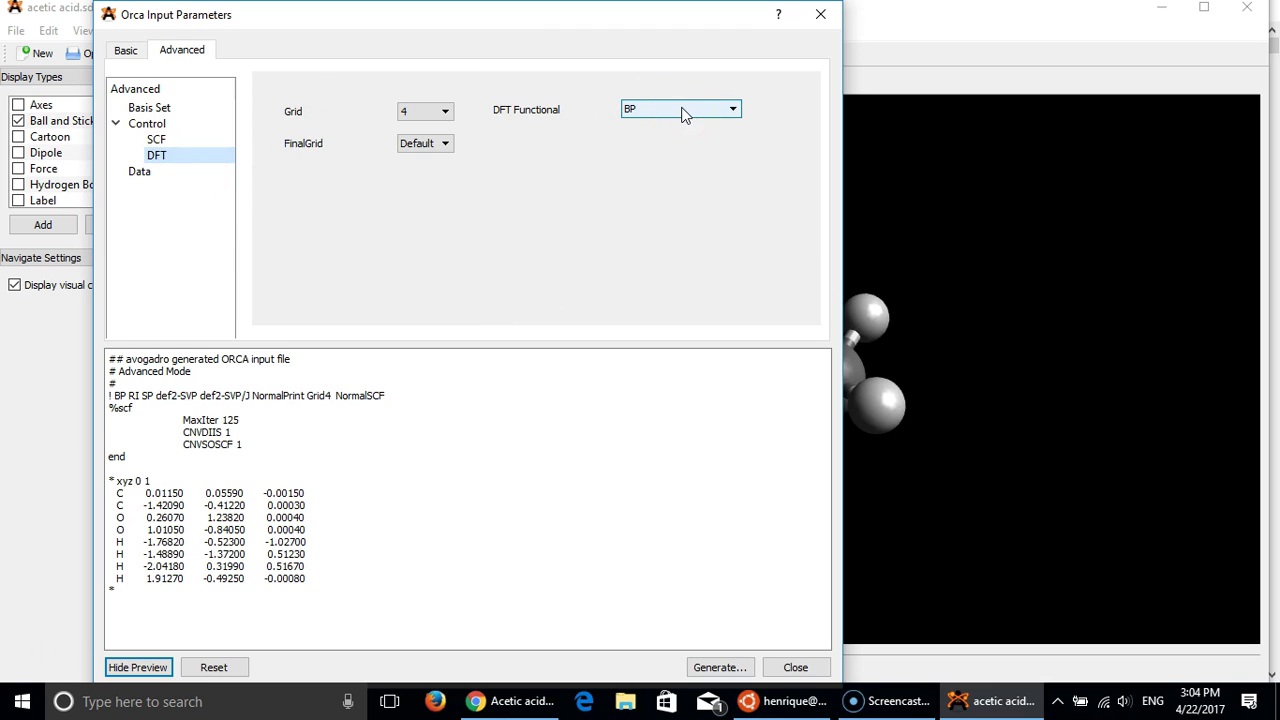
click(681, 110)
click(664, 169)
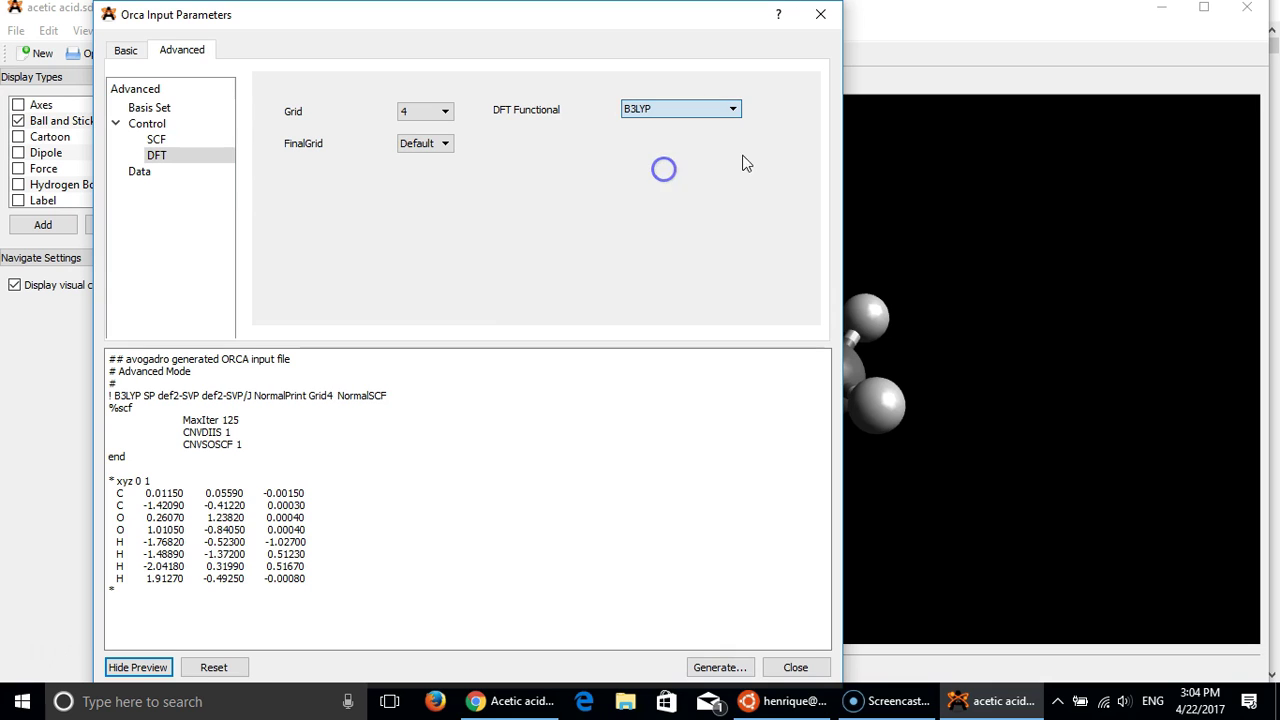
click(423, 111)
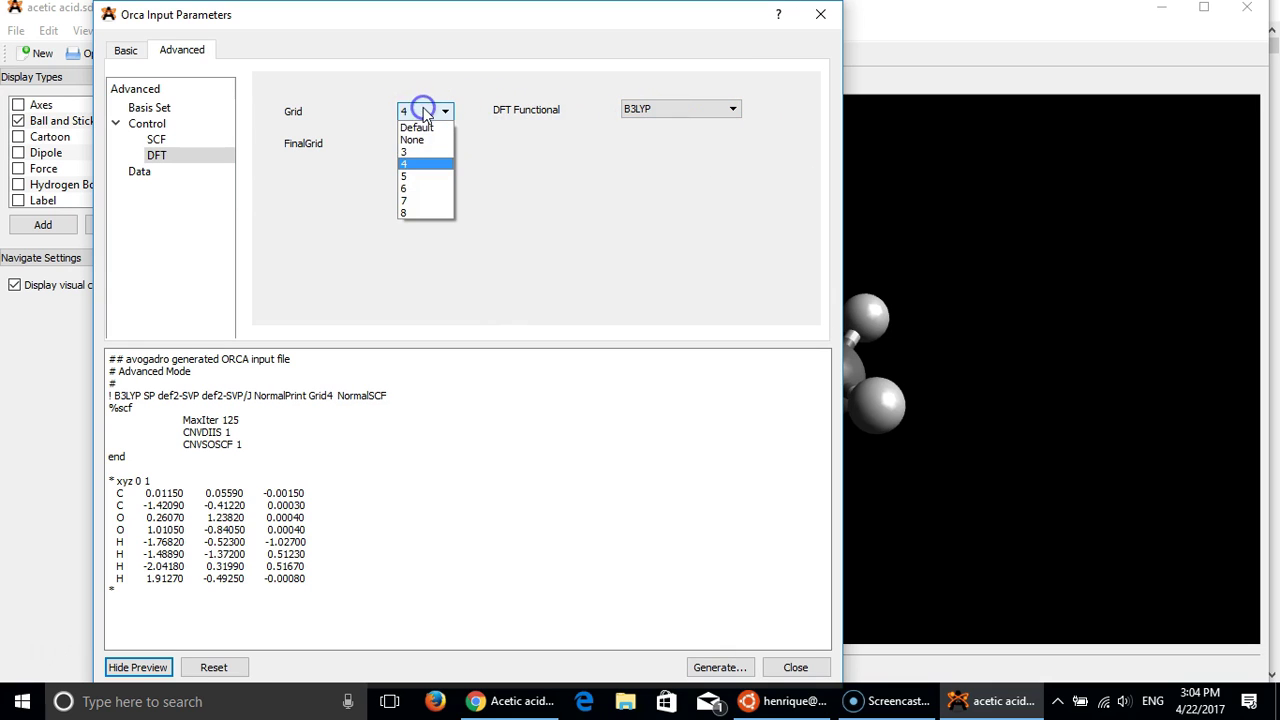
click(409, 201)
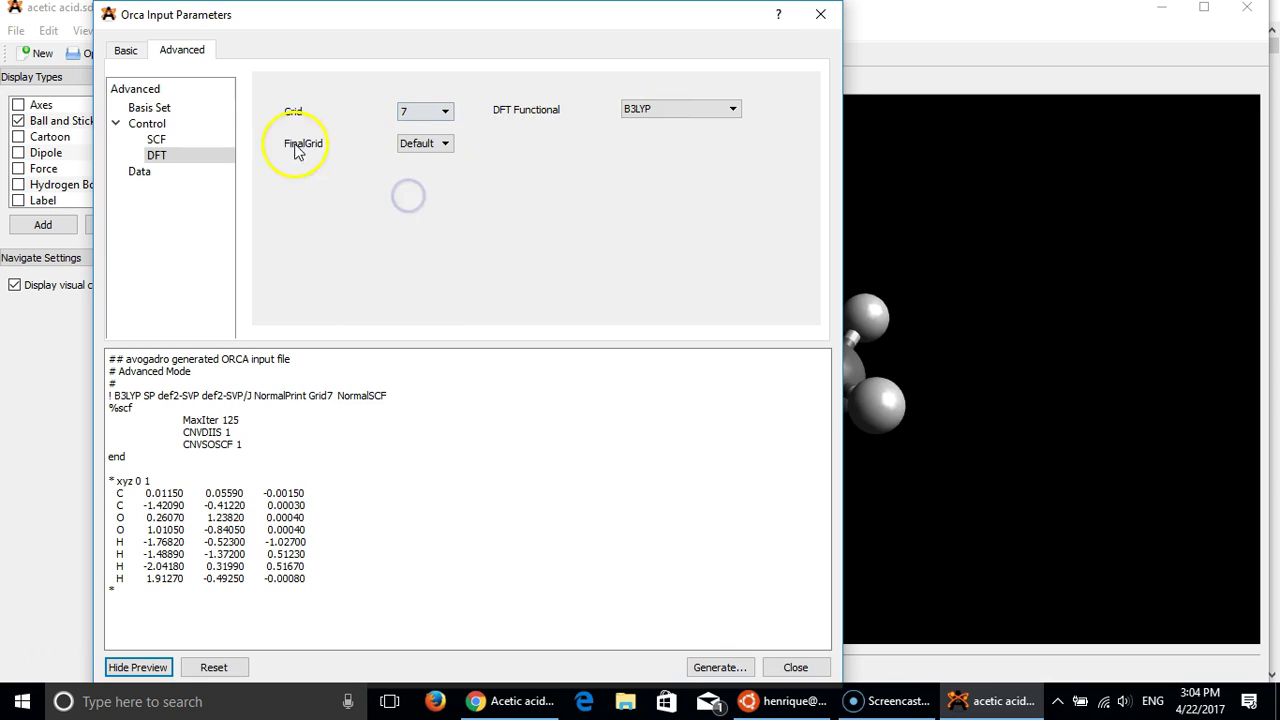
click(418, 147)
click(418, 172)
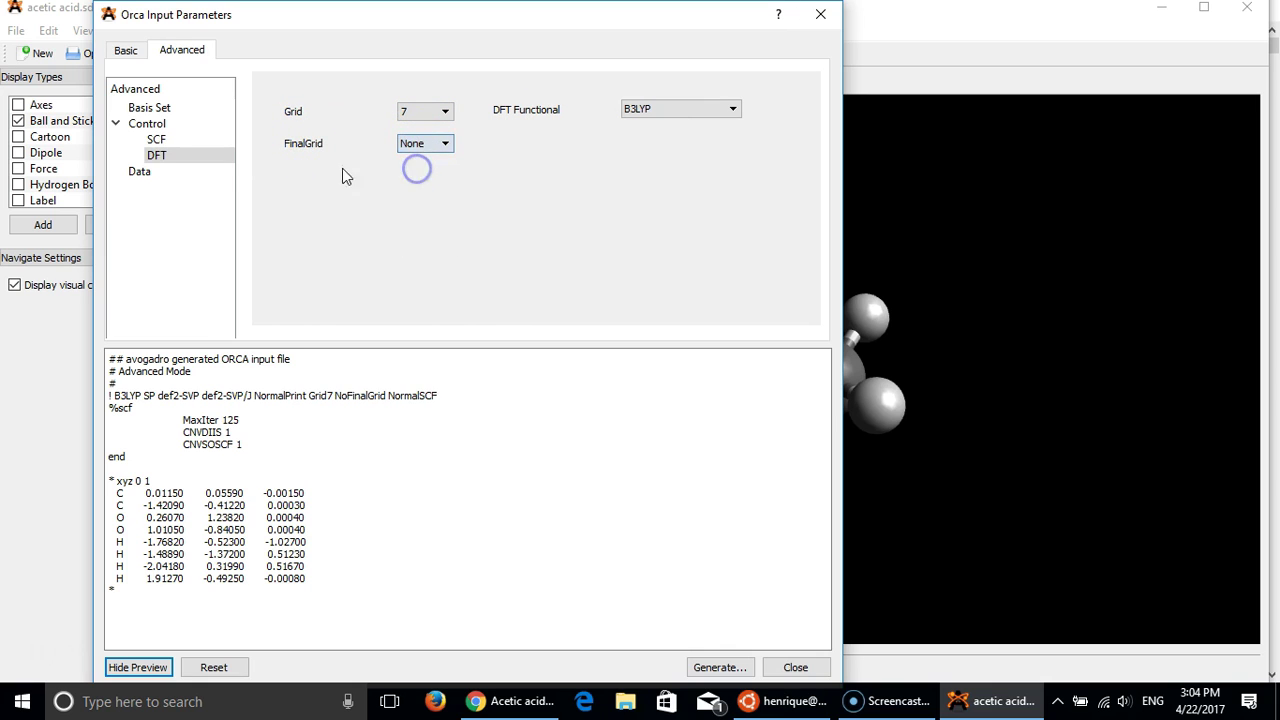
- Enable the additional print options for MOs and basis sets in the data settings
click(165, 173)
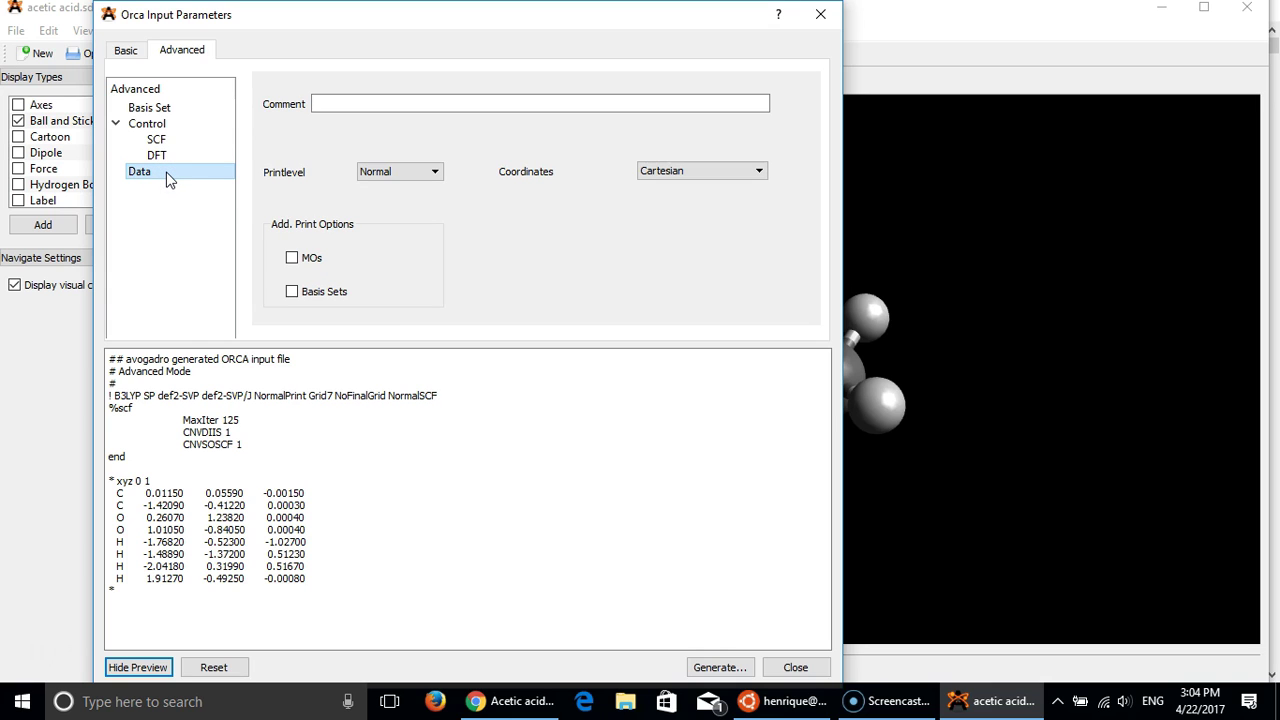
click(303, 258)
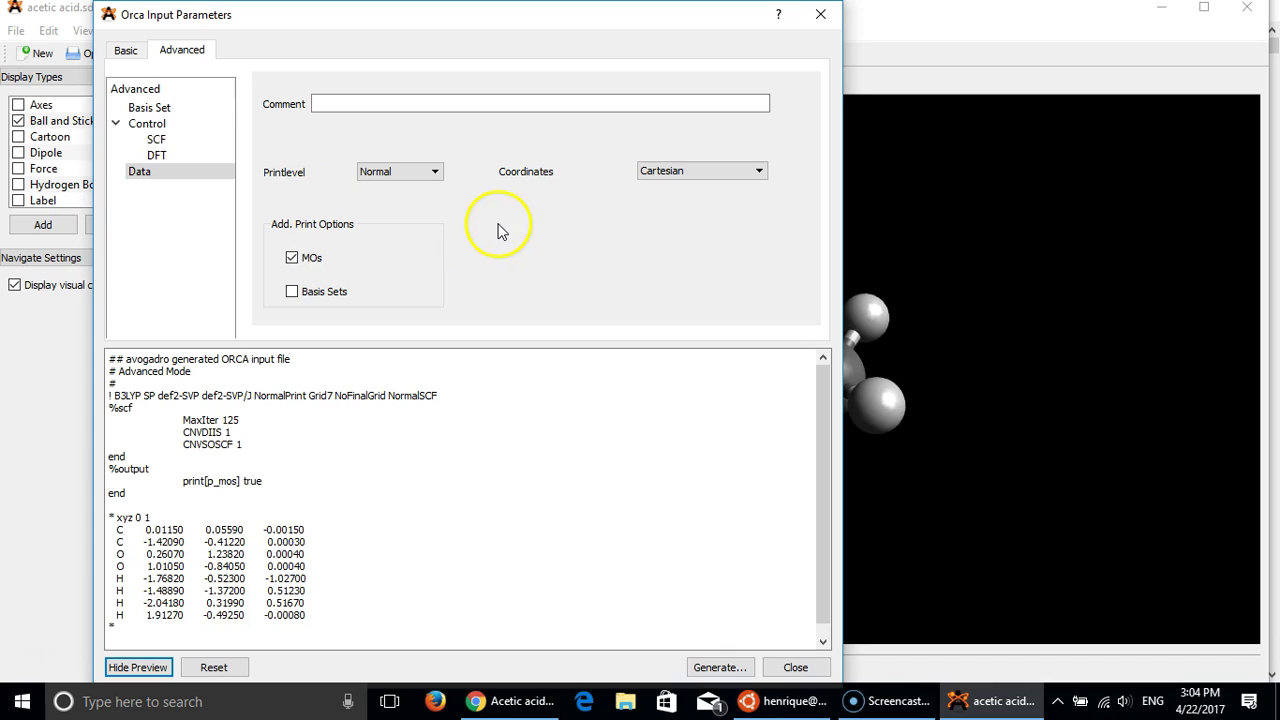
click(292, 291)
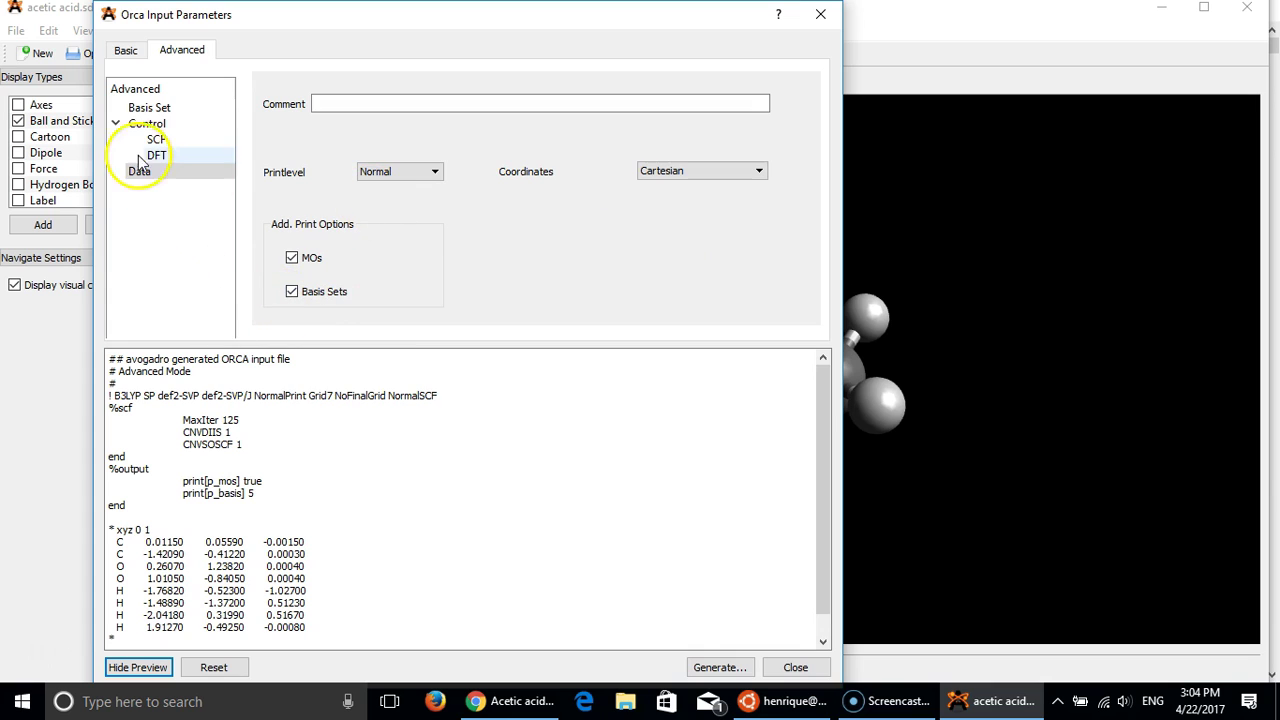
- Check the basis set settings and copy the entire generated ORCA input text from the preview
click(149, 107)
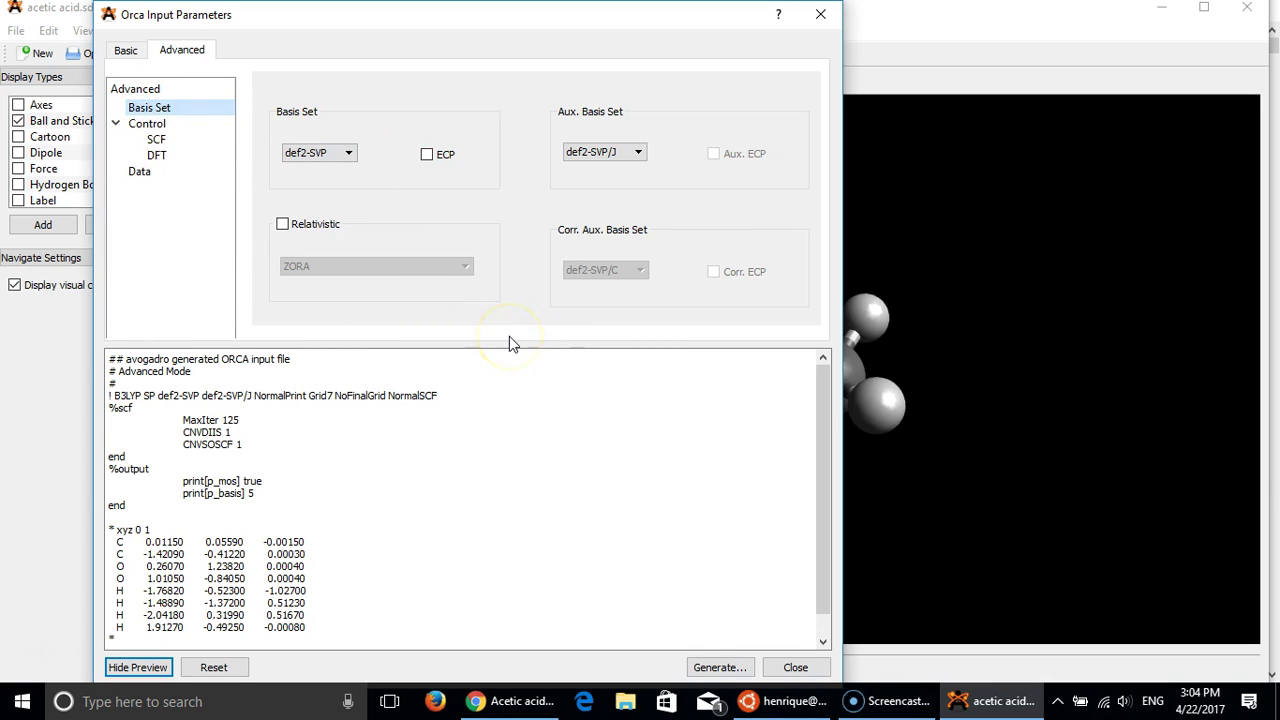
click(402, 481)
key(ctrl+a)
key(ctrl+c)
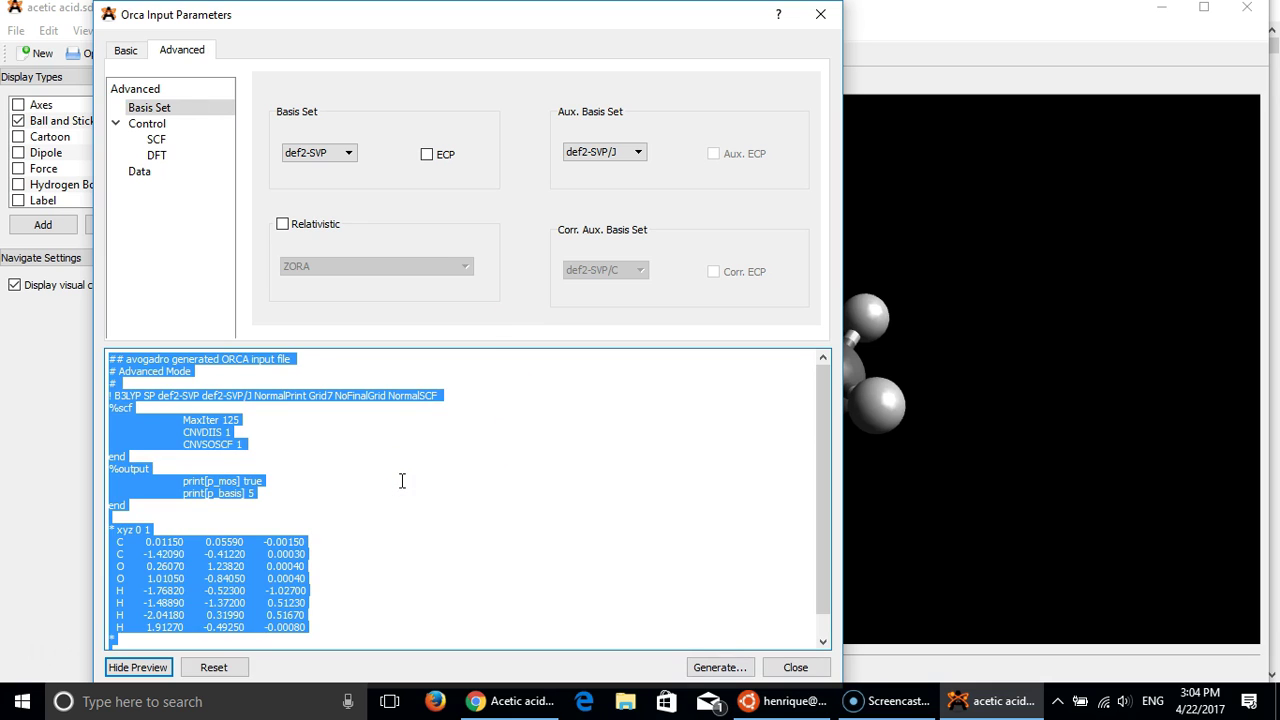
- Switch to Notepad++, paste the ORCA input into a new document and delete the comment lines above the keyword line
click(22, 701)
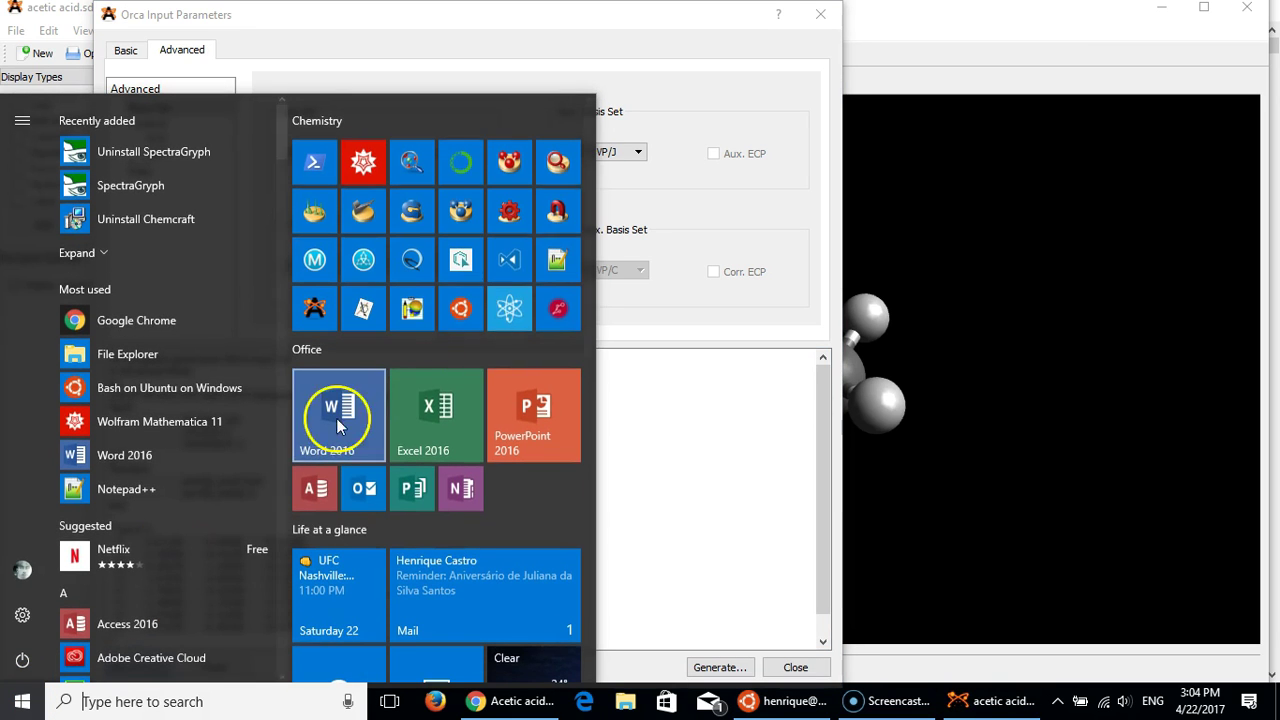
click(558, 262)
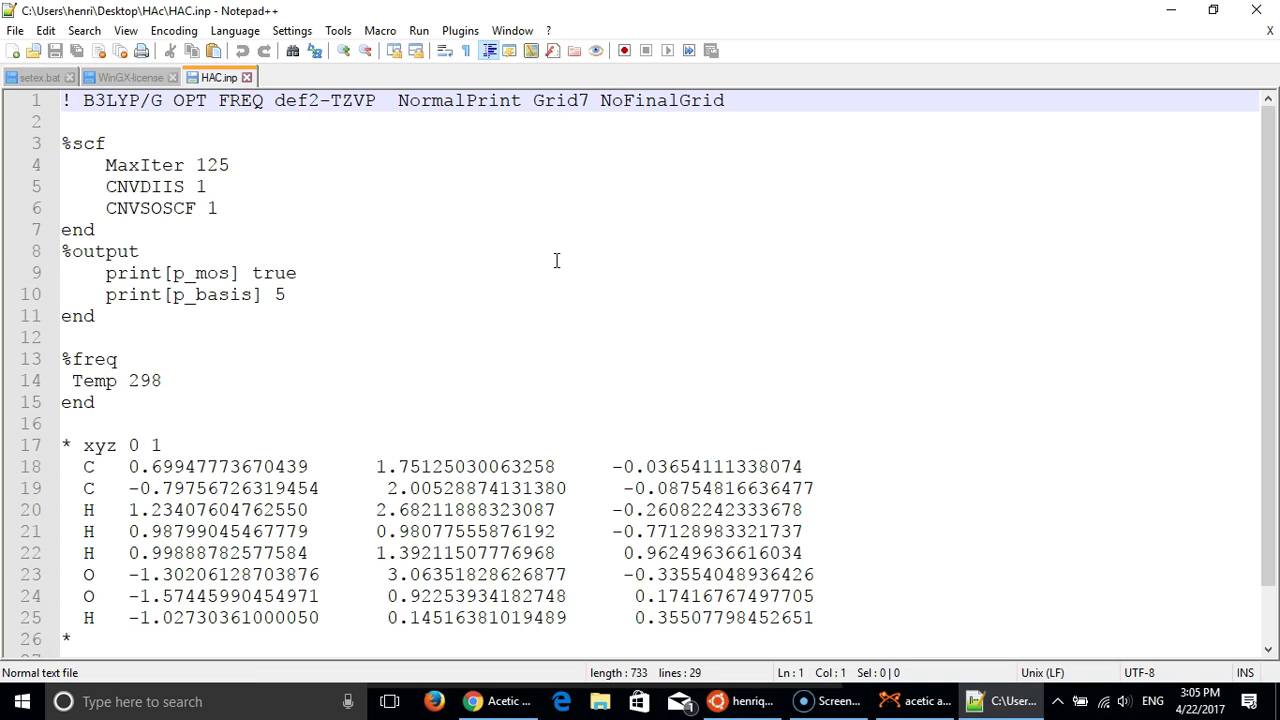
click(13, 51)
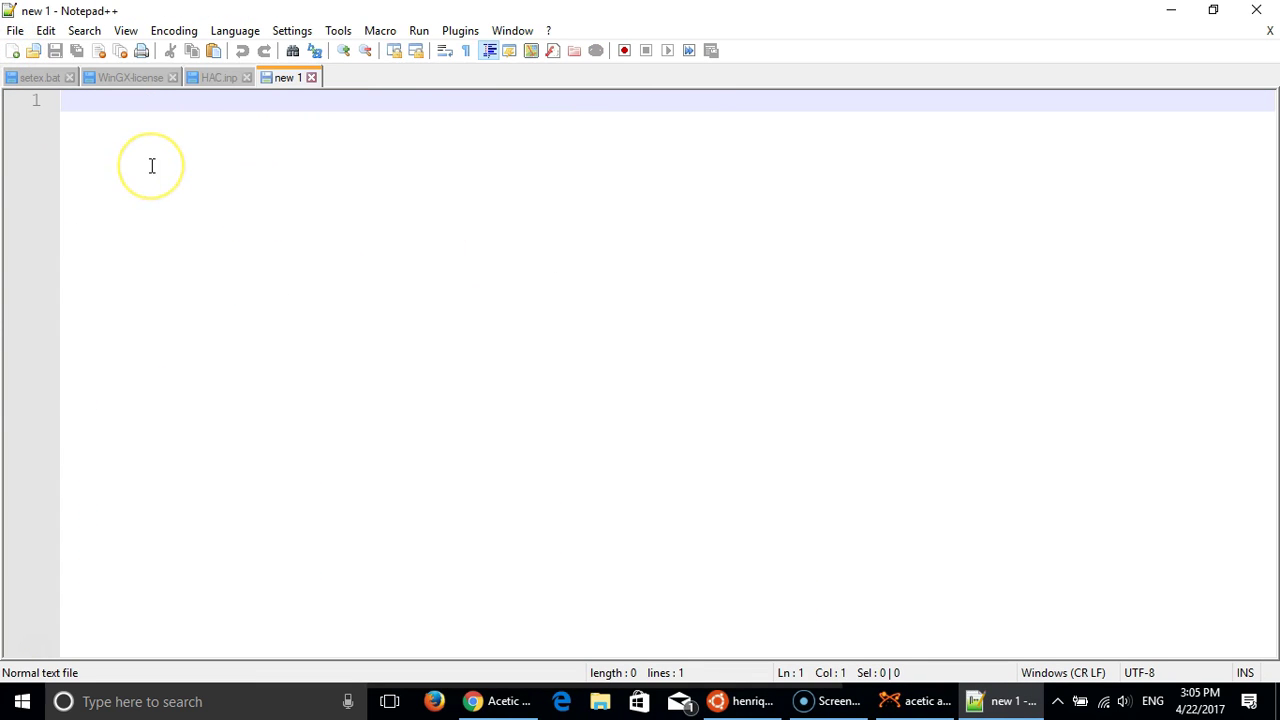
key(ctrl+v)
drag(27, 143, 7, 103)
key(Delete)
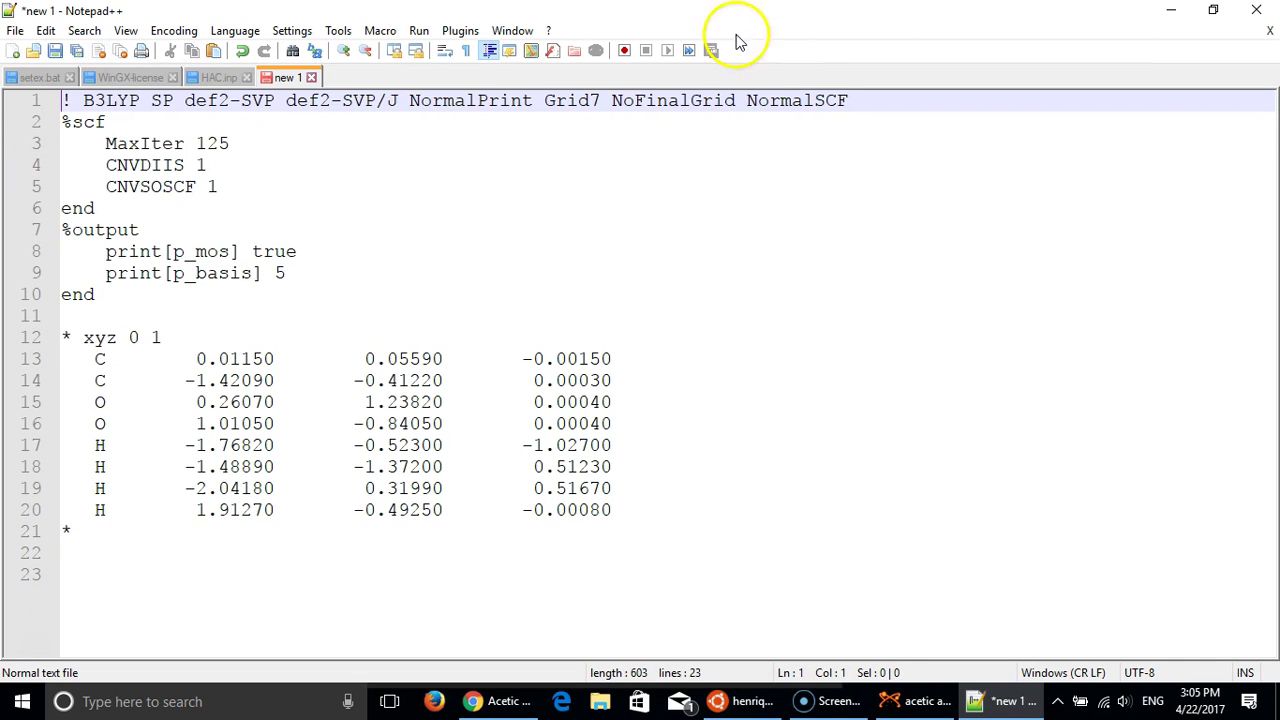
- Replace the NormalSCF keyword at the end of the keyword line with PAL8
drag(748, 101, 852, 98)
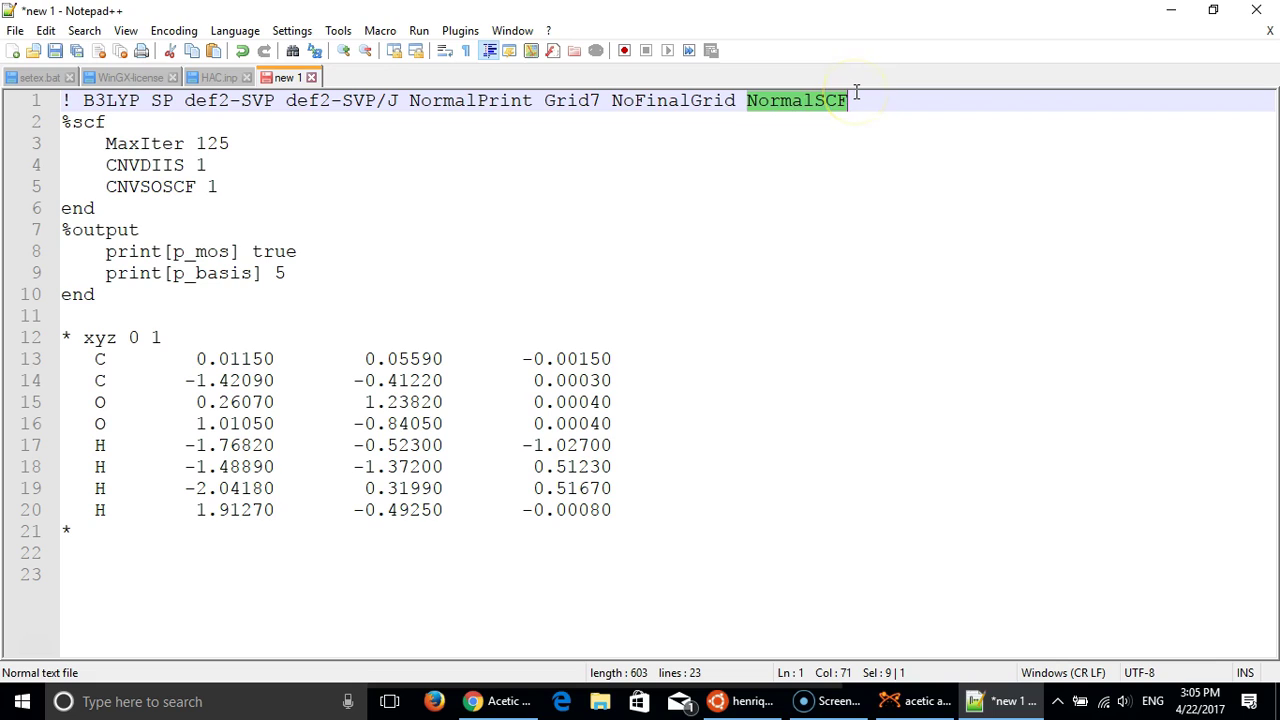
key(Delete)
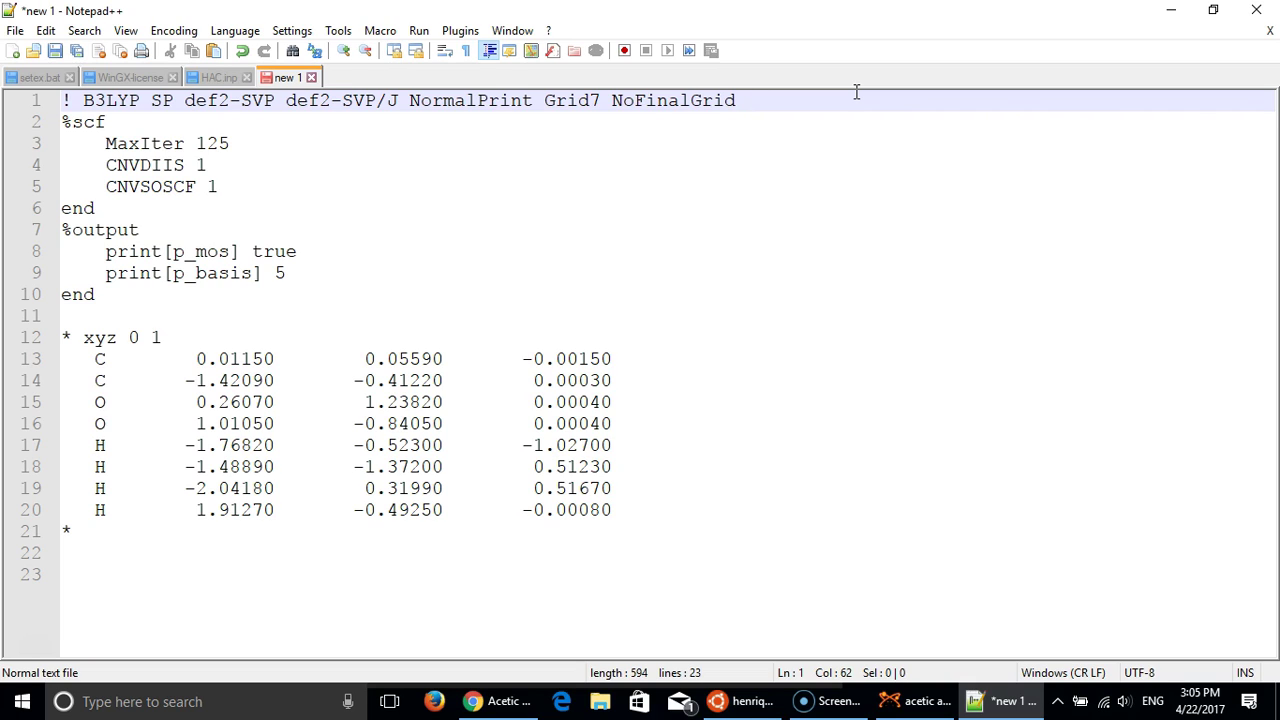
text(PAL8)
- Remove the SP keyword and the def2-SVP/J auxiliary basis set from the keyword line
double_click(162, 100)
key(Delete)
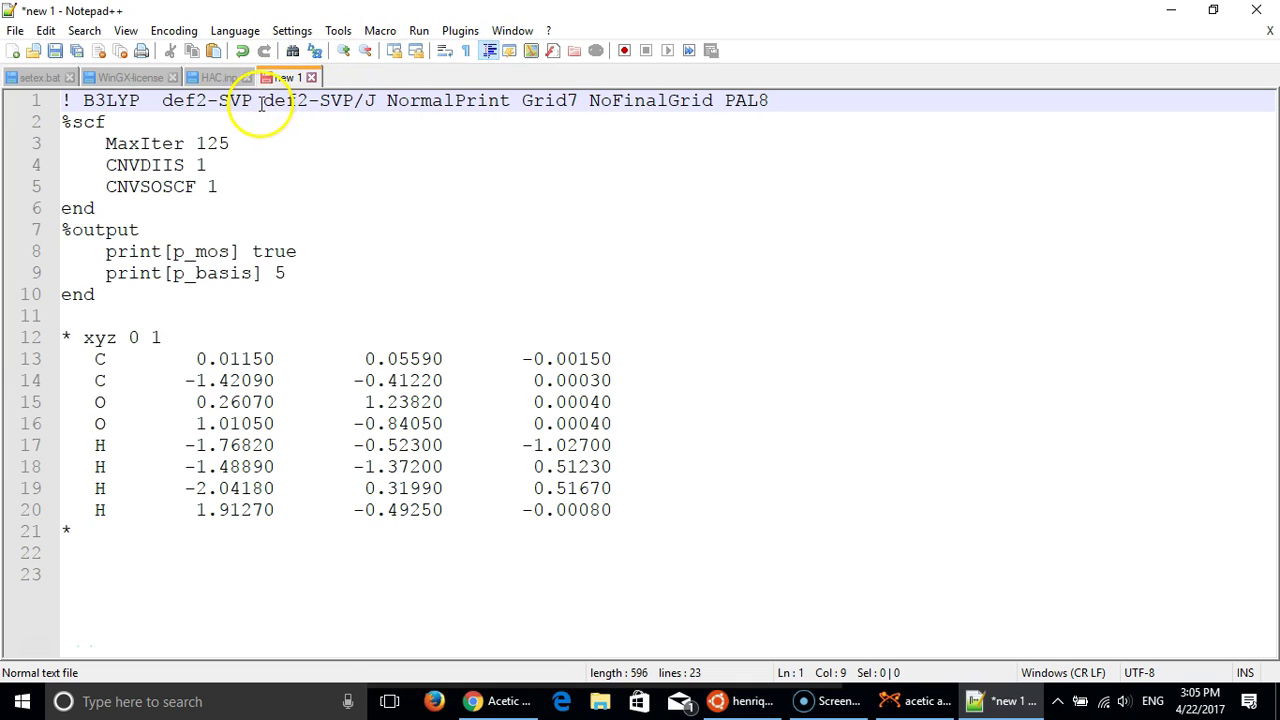
drag(266, 100, 388, 100)
key(Delete)
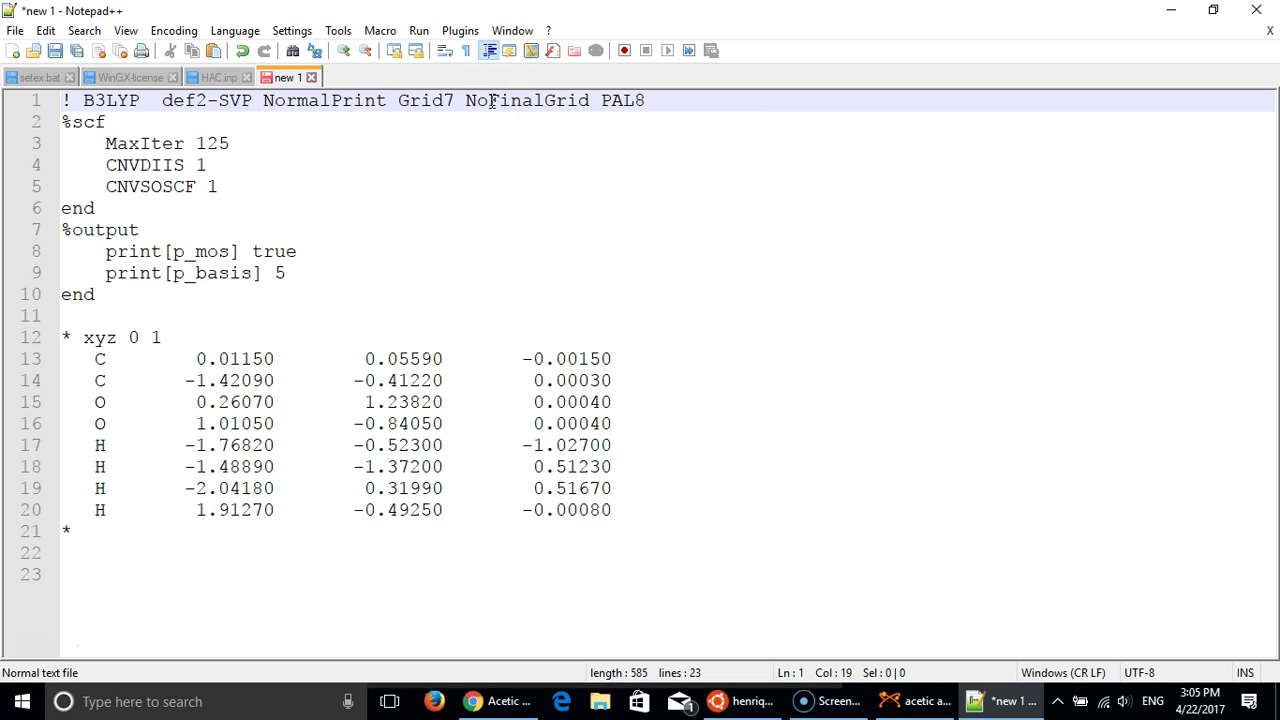
- Insert the keywords OPT and FREQ between B3LYP and def2-SVP in the keyword line
click(151, 100)
text(OPT)
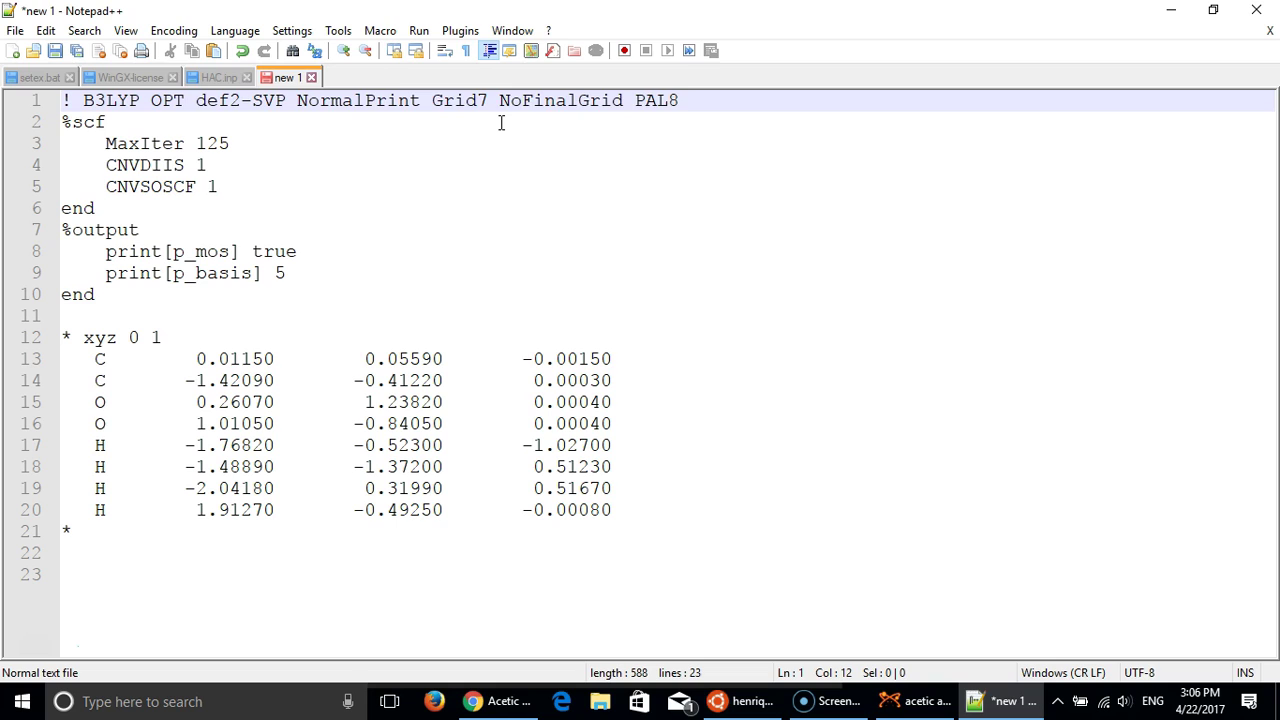
text(FREQ)
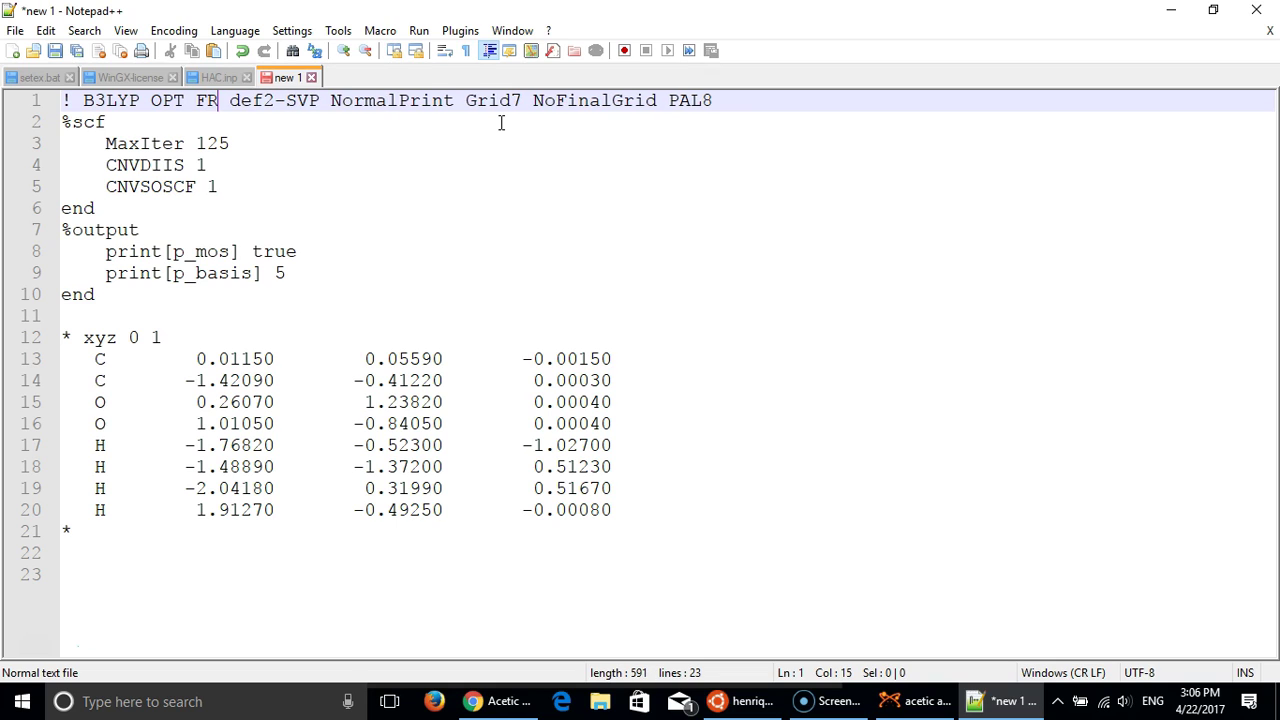
click(490, 229)
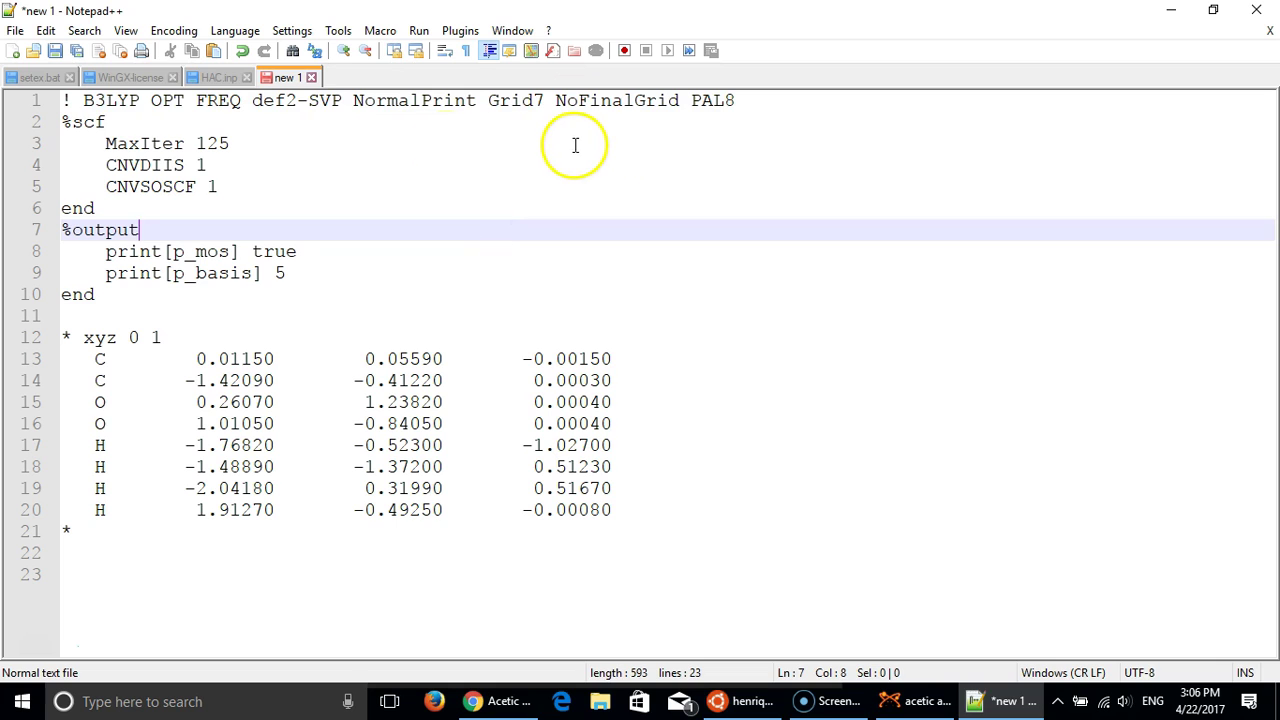
- Prefix the FREQ keyword with Num so that it reads NumFREQ
double_click(167, 102)
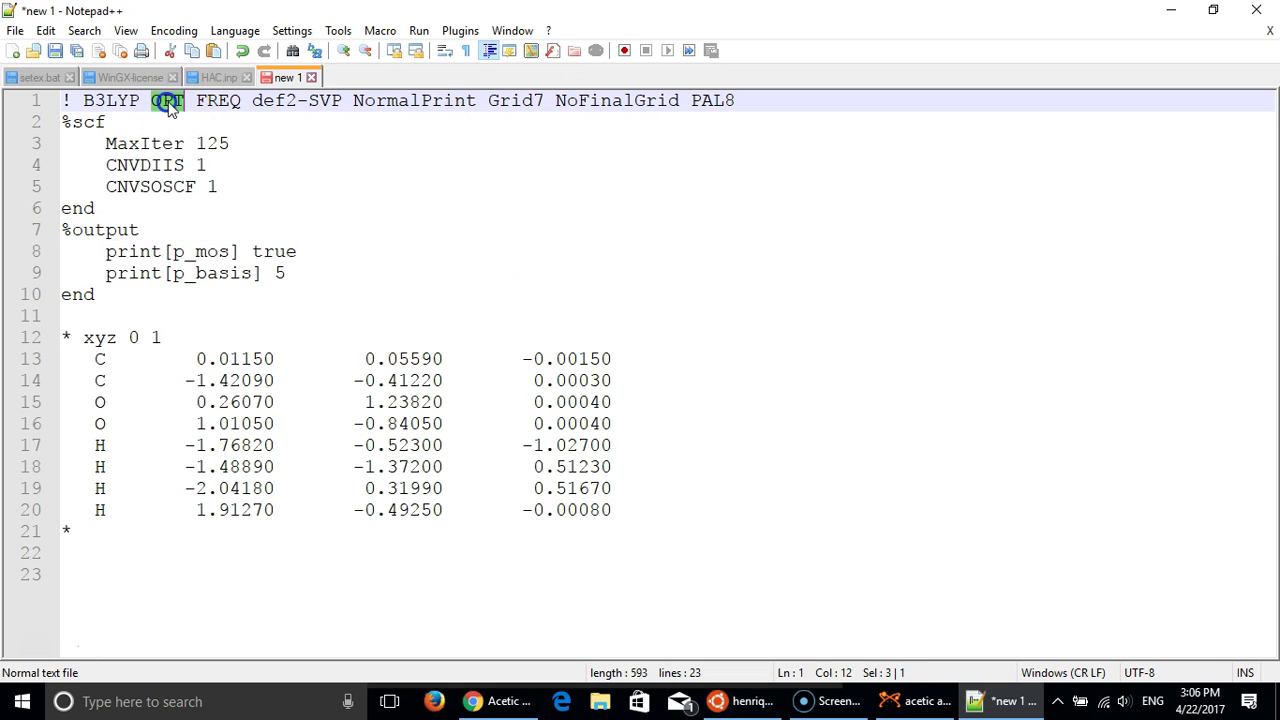
click(220, 100)
double_click(220, 100)
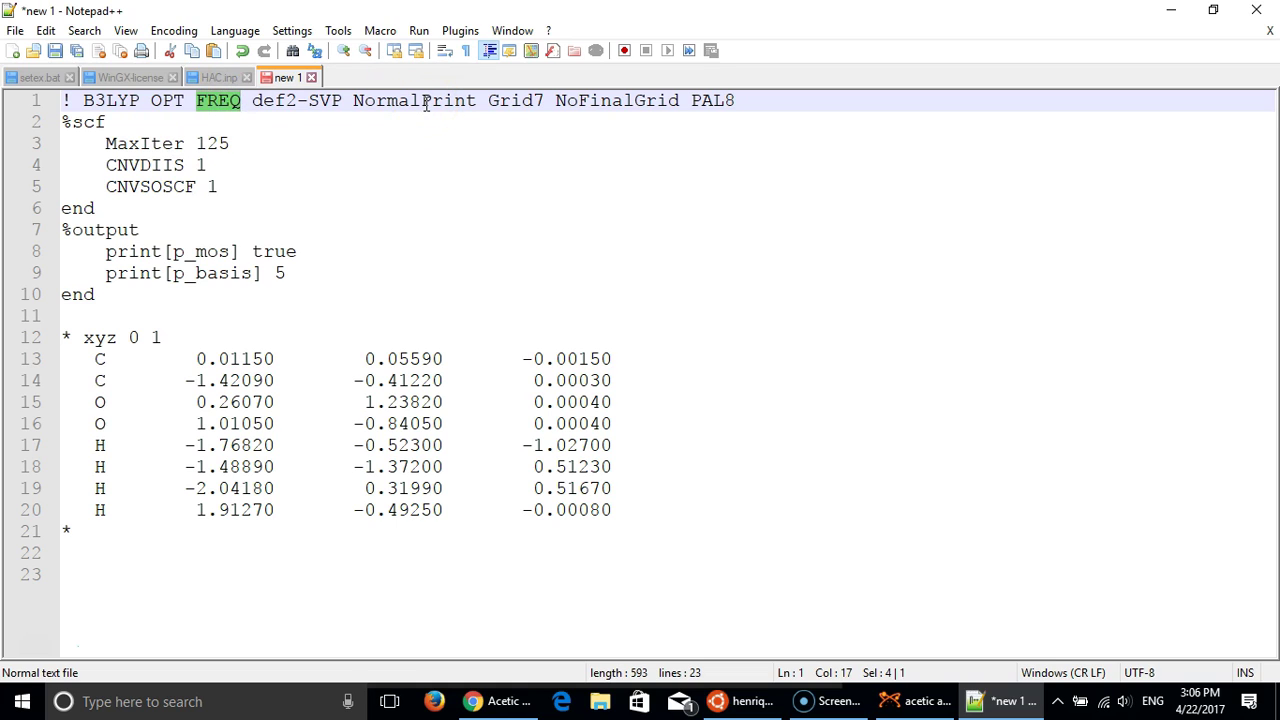
click(218, 100)
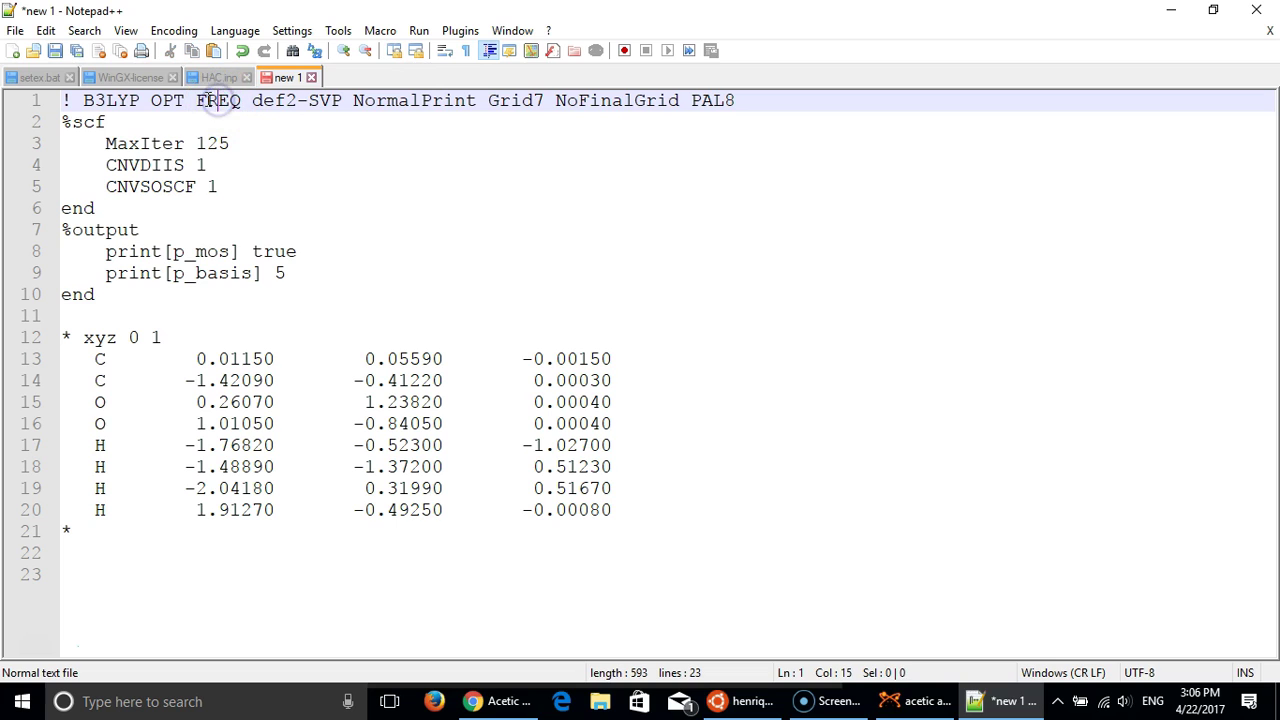
click(197, 100)
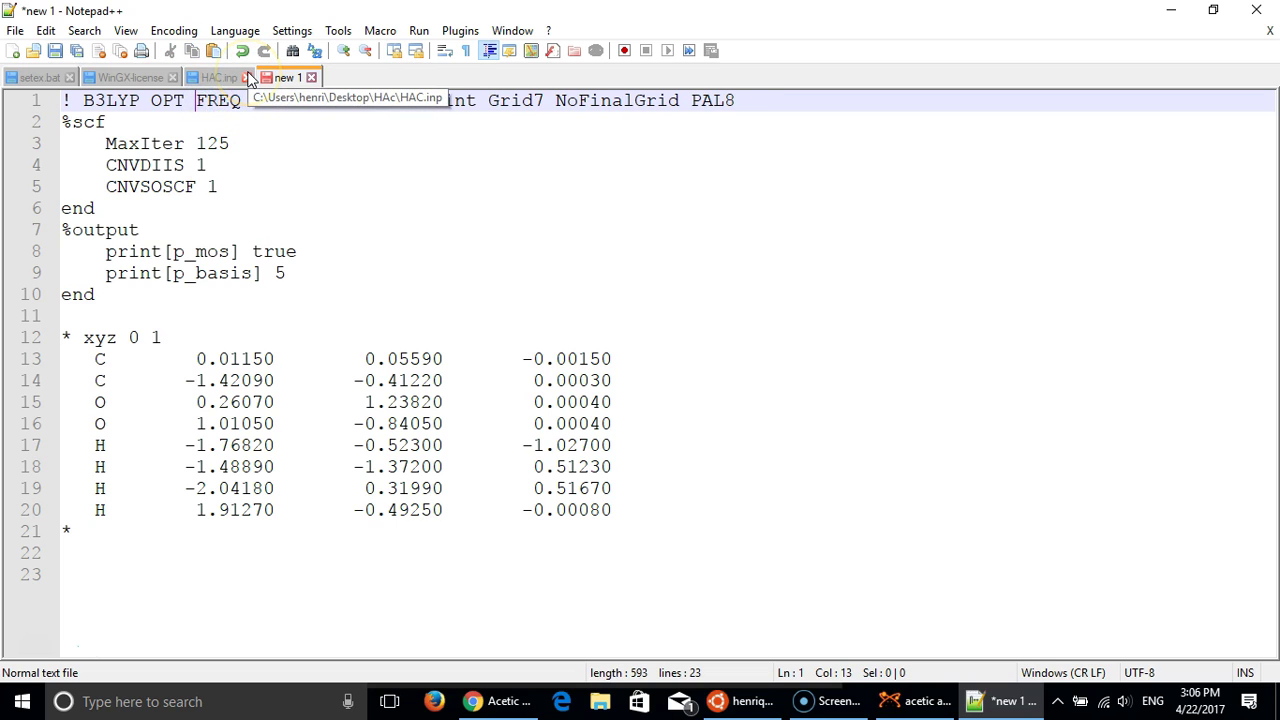
text(Num)
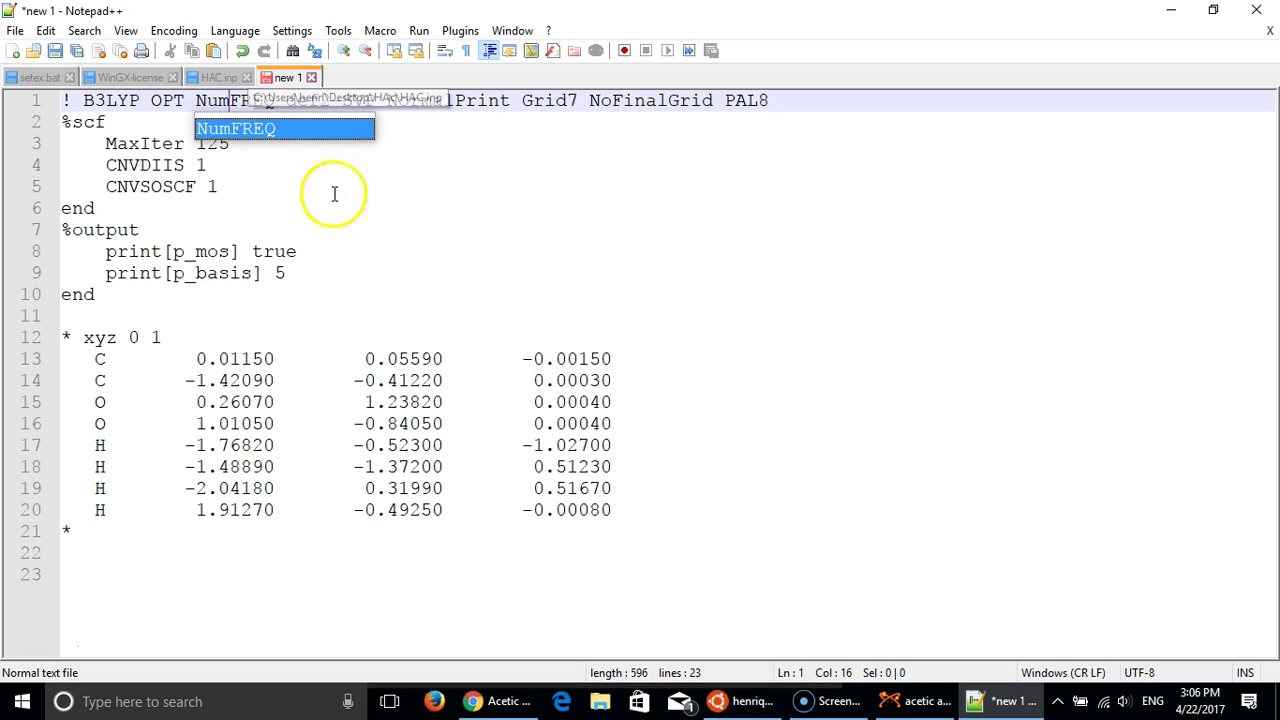
click(363, 222)
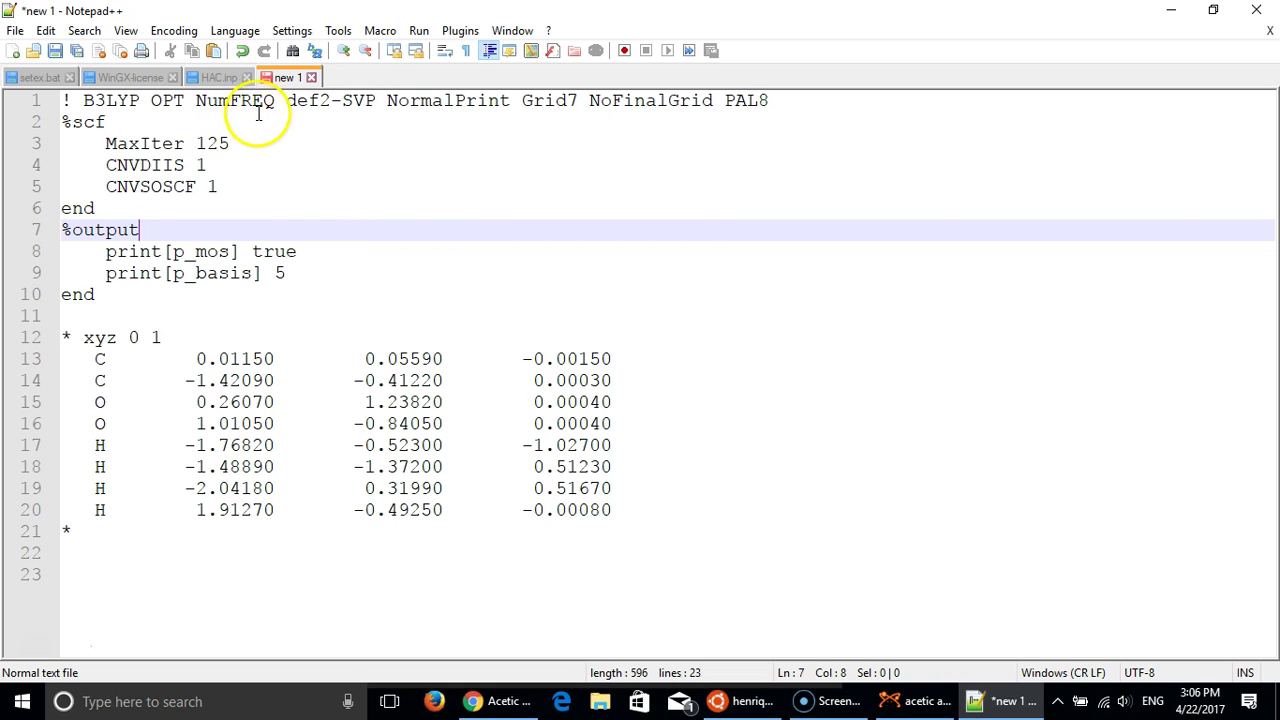
click(229, 100)
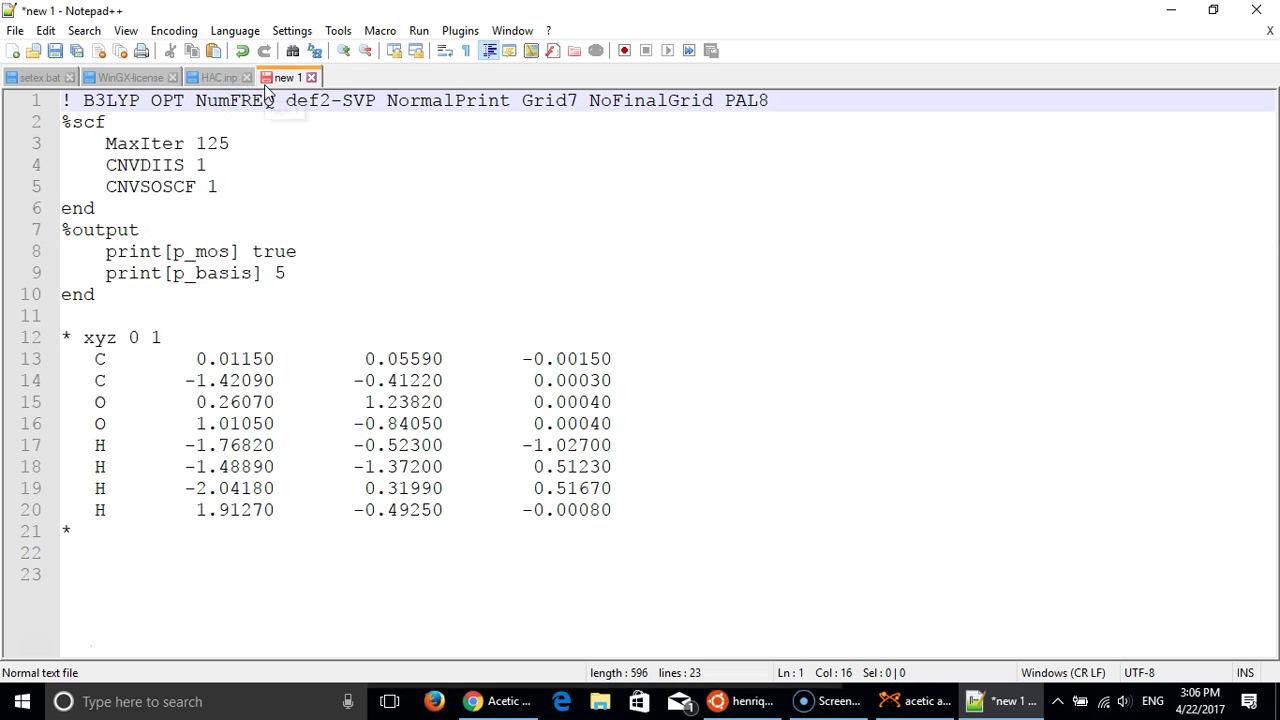
- Remove the Num prefix from NumFREQ so the keyword reads FREQ in the keyword line
key(BackSpace)
key(BackSpace)
key(BackSpace)
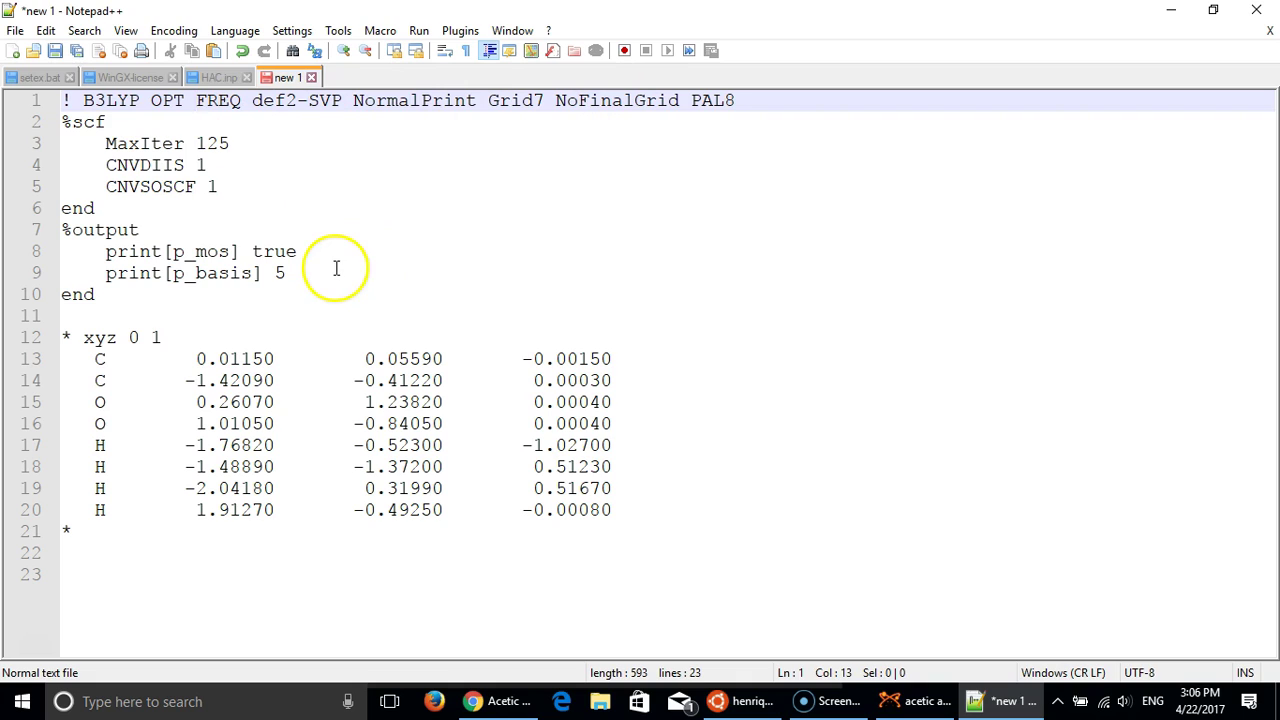
- Copy the complete ORCA input text, from the keyword line through the xyz coordinates
click(424, 268)
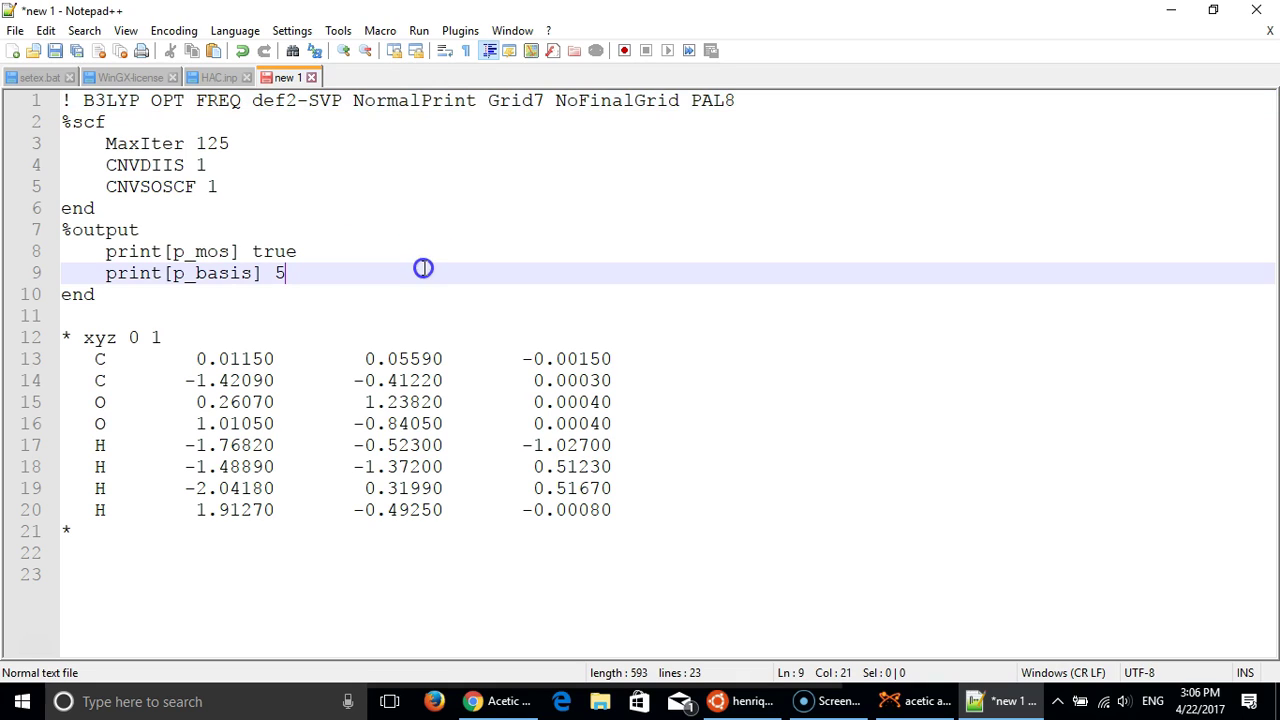
key(ctrl+a)
key(ctrl+c)
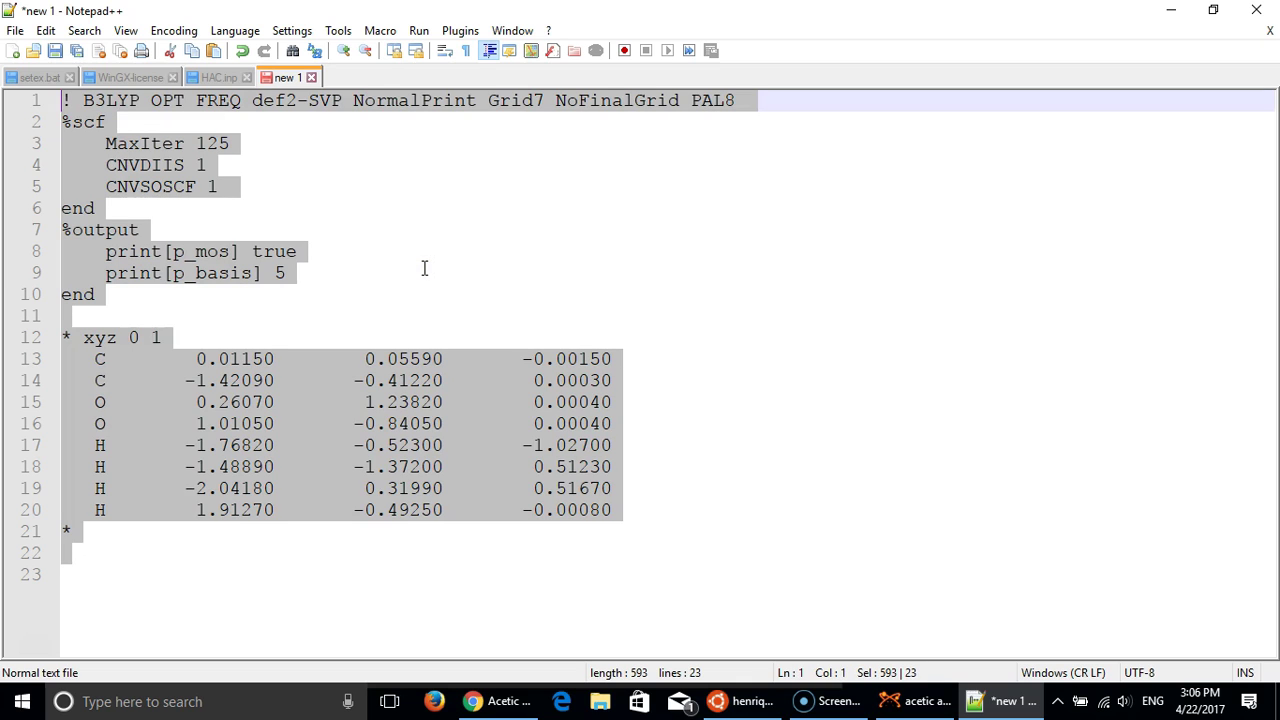
- Switch to the Ubuntu terminal and open a new file named HAc.inp in vim inside the HAc directory
click(748, 701)
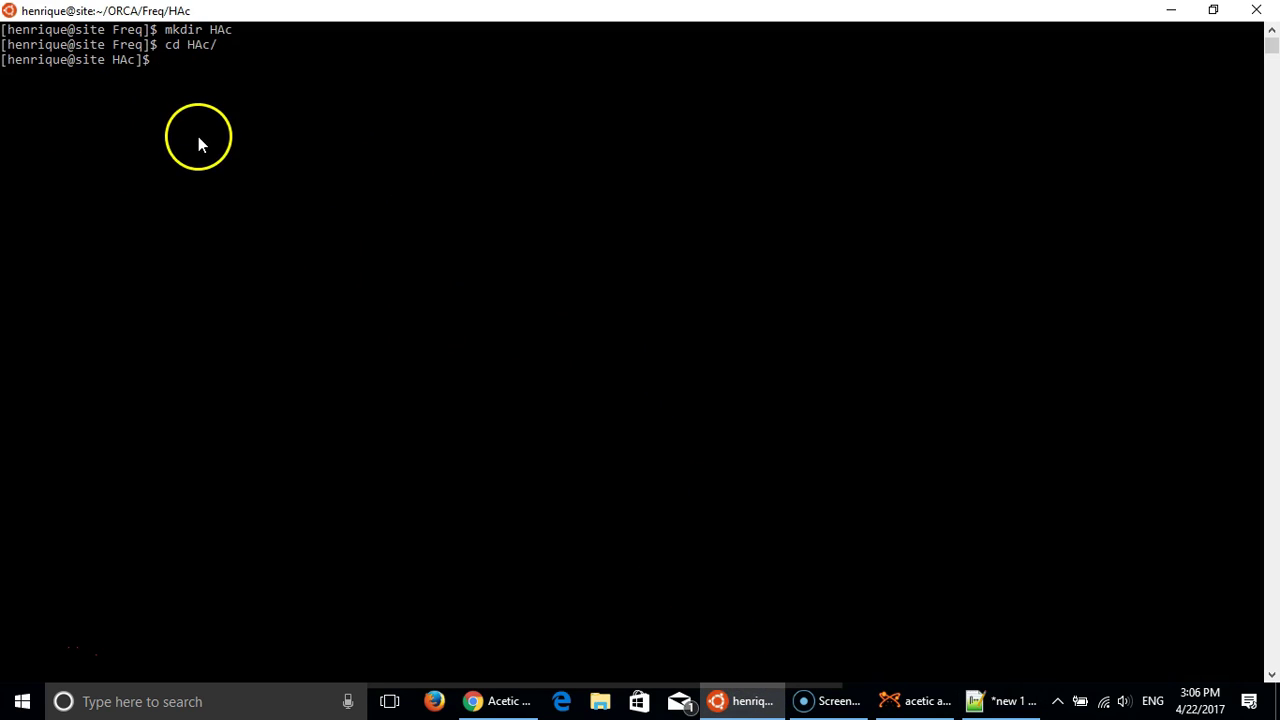
text(vim HA)
text(c.)
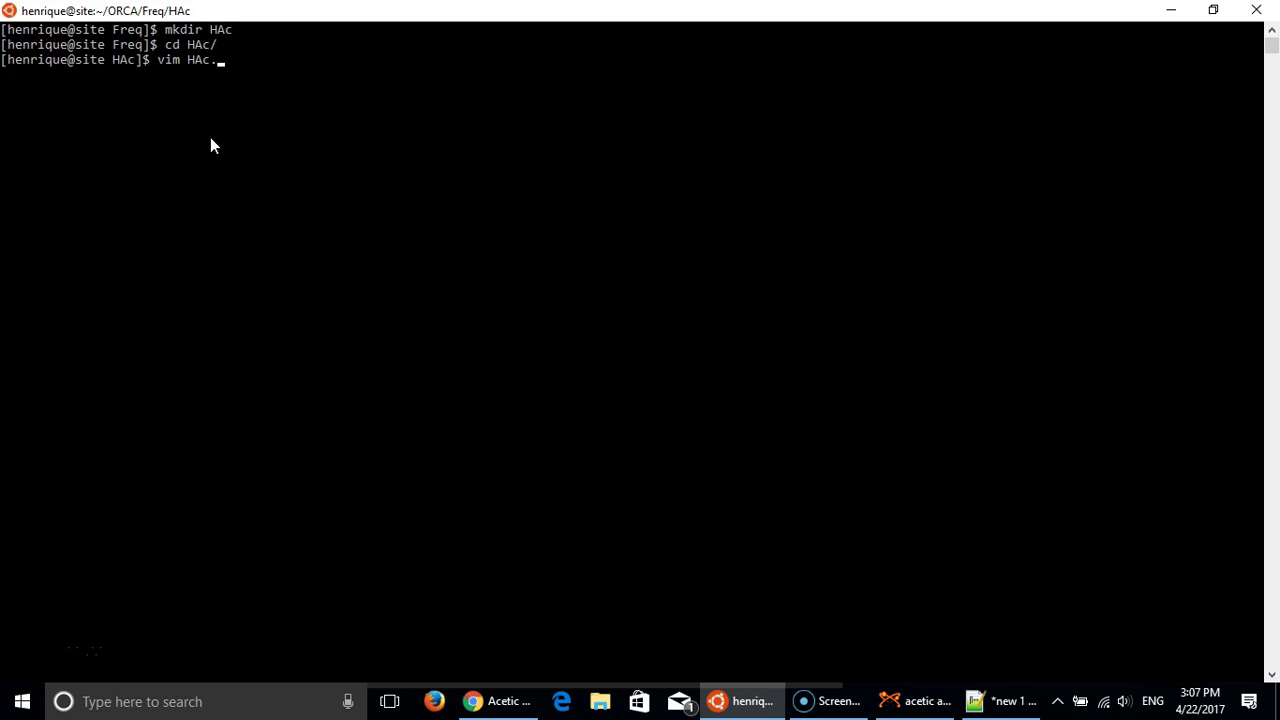
click(208, 133)
text(inp)
key(Return)
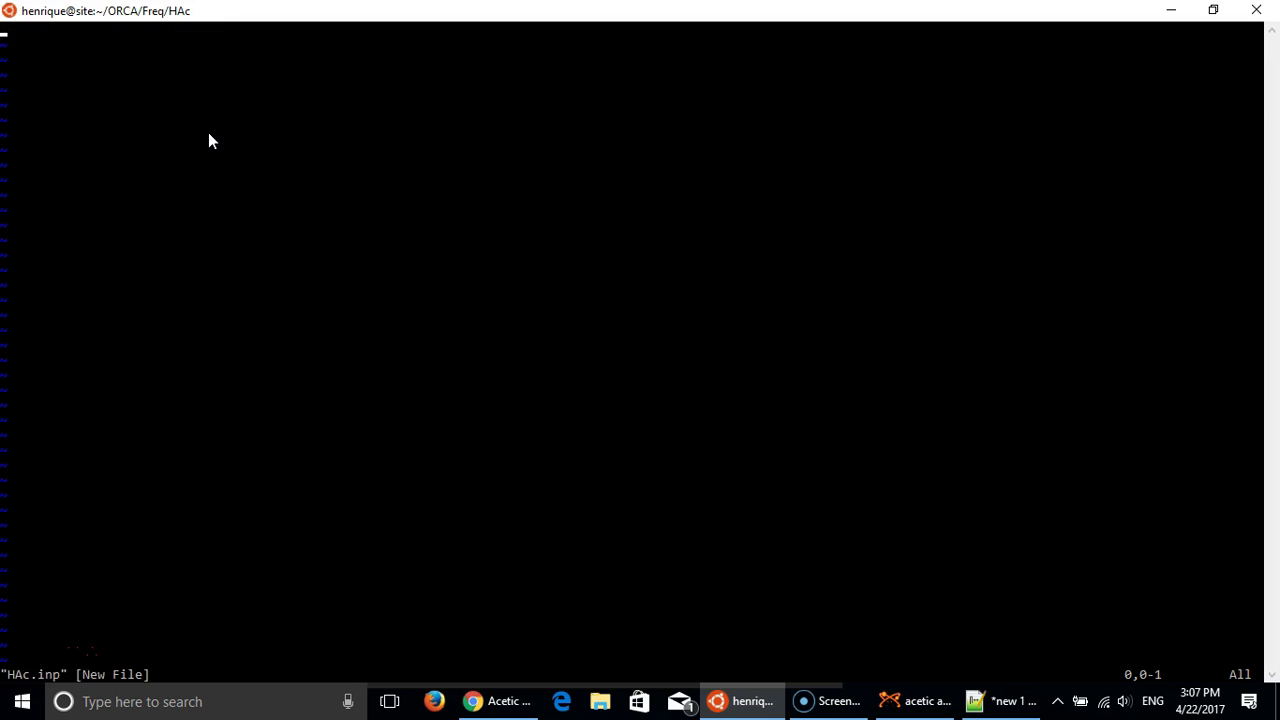
- Paste the copied ORCA input into HAc.inp, save the file and quit vim
key(i)
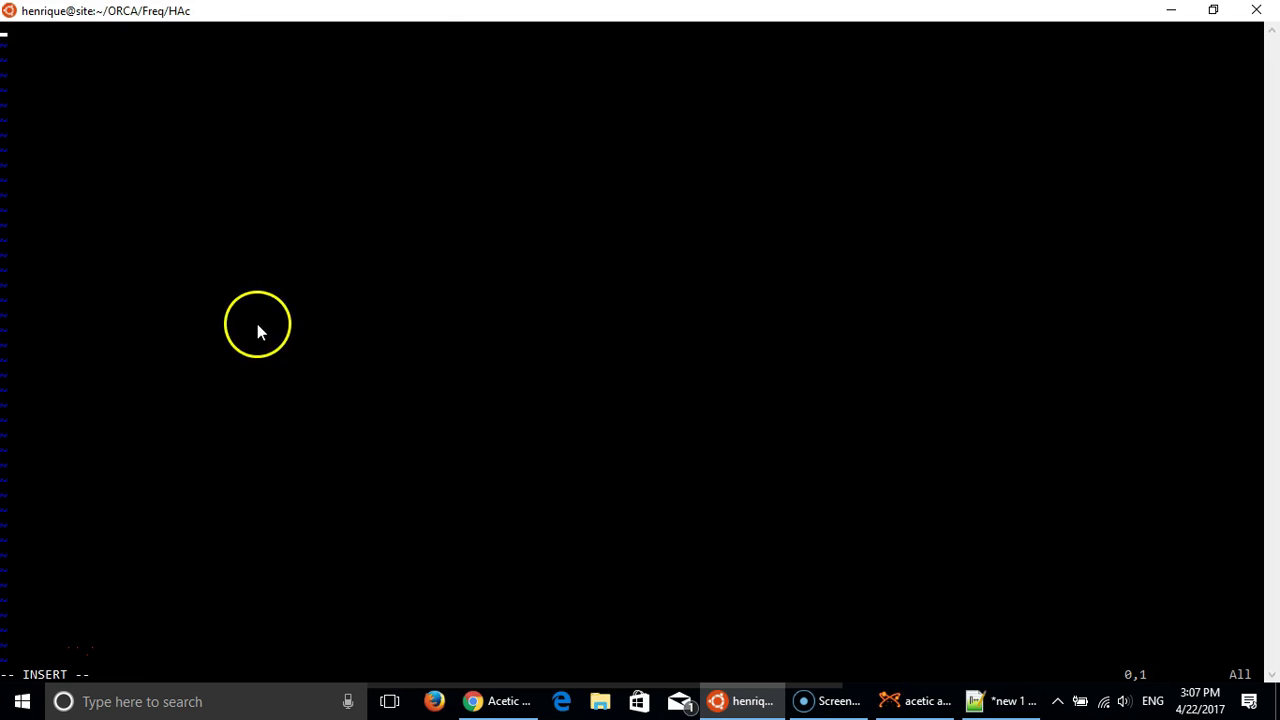
right_click(279, 293)
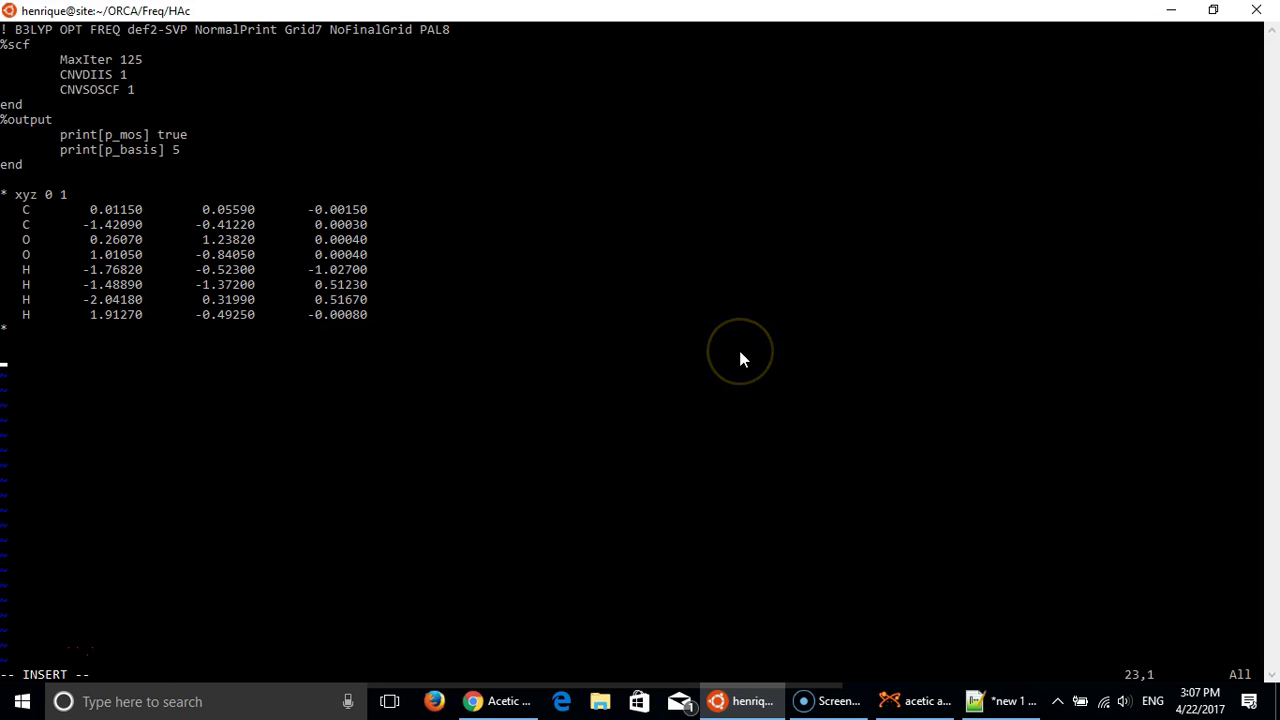
key(Escape)
text(:wq)
key(Return)
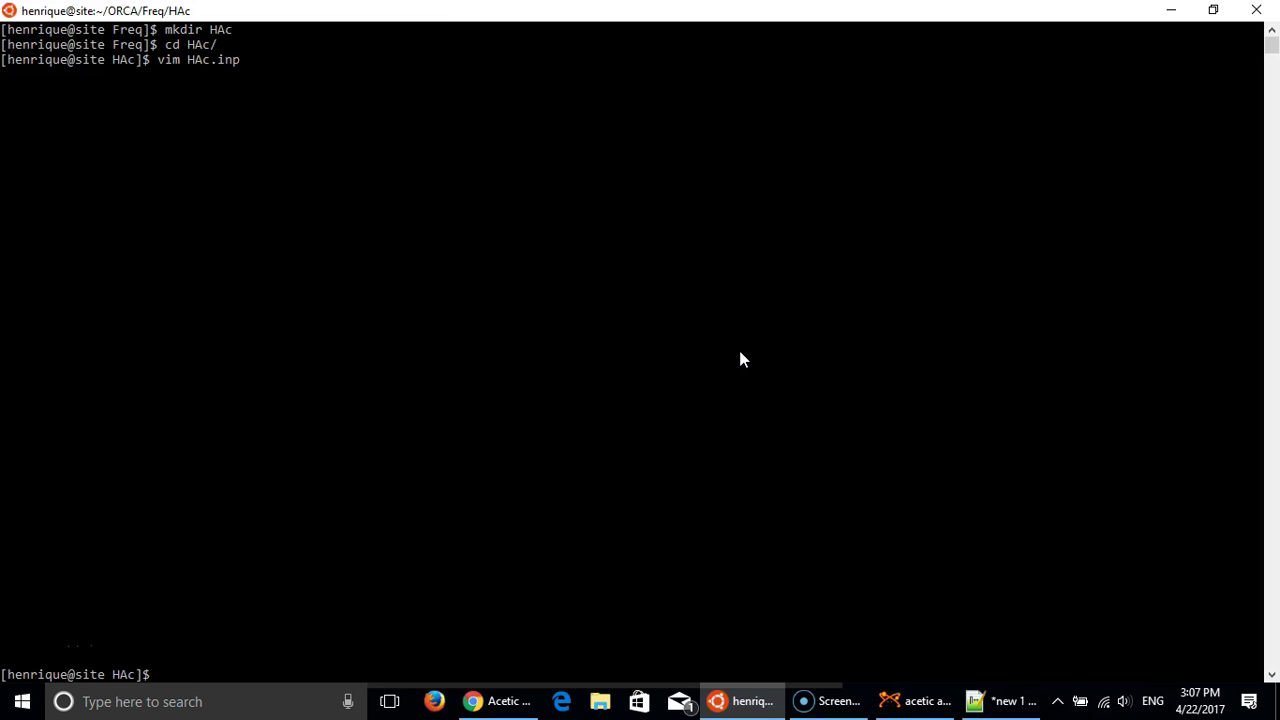
- List the contents of the HAc directory to check for the saved input file
text(ls)
key(Return)
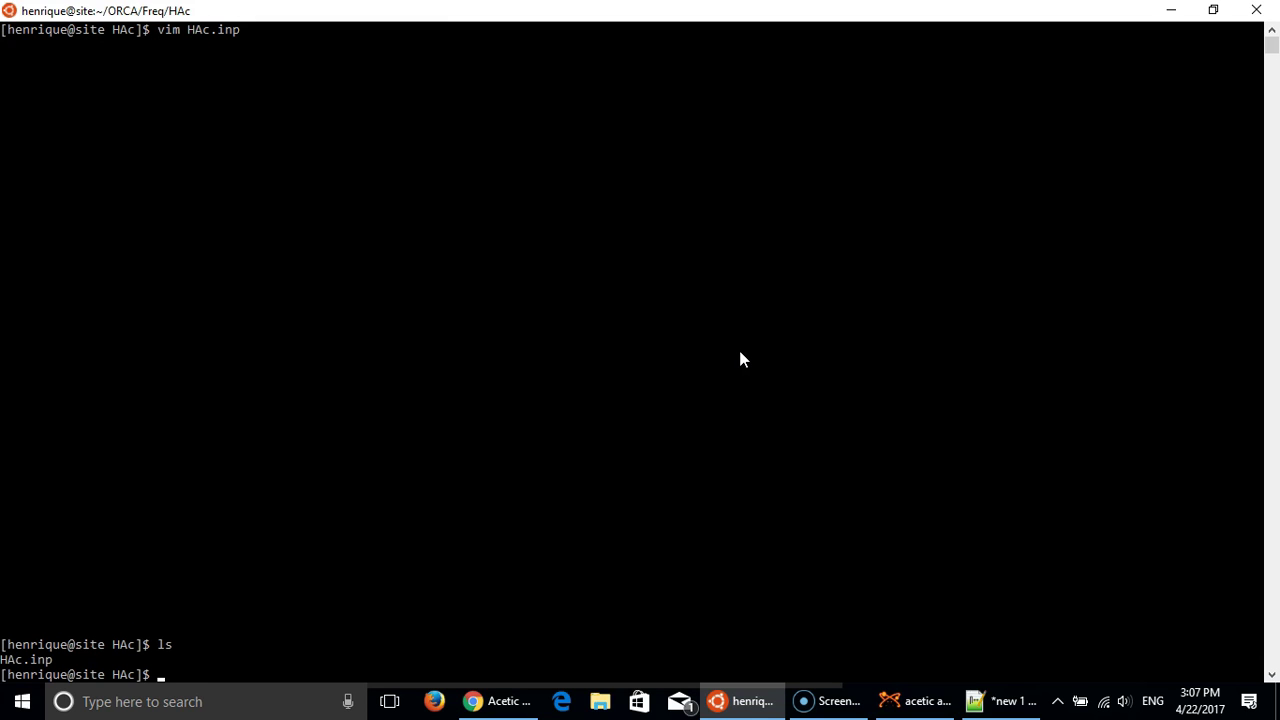
scroll(530, 466, down, 11)
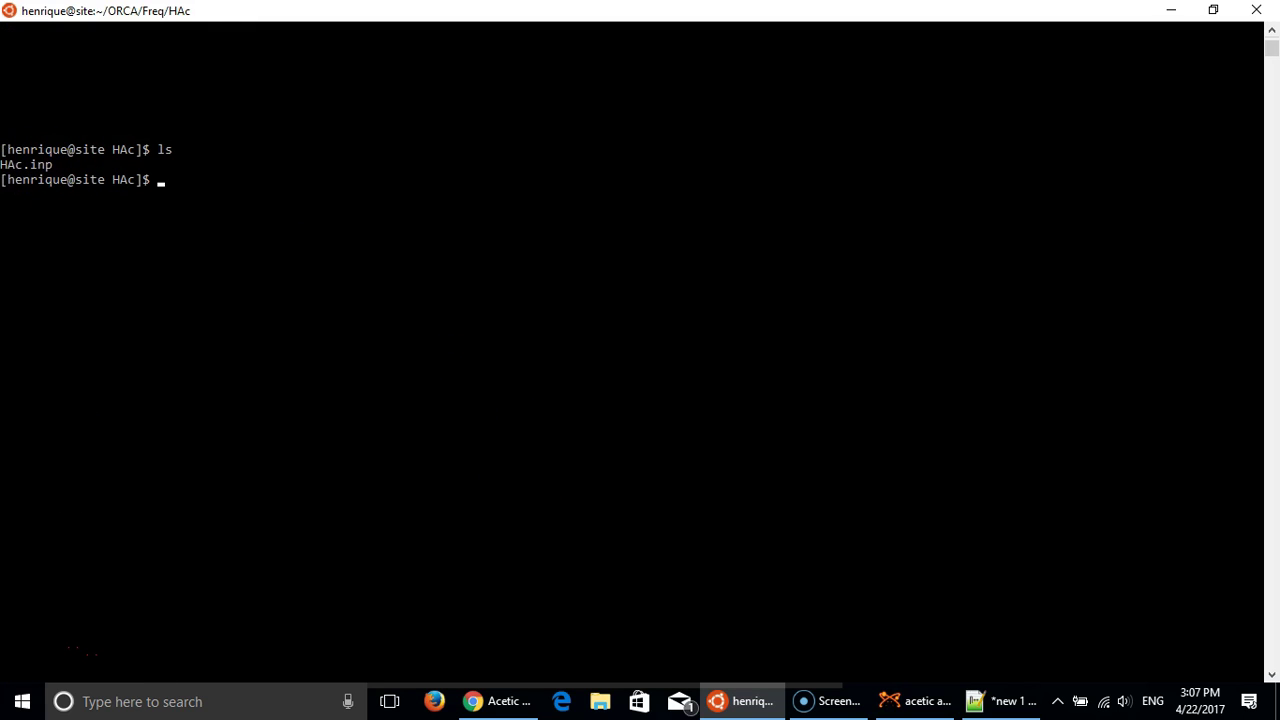
scroll(238, 195, down, 1)
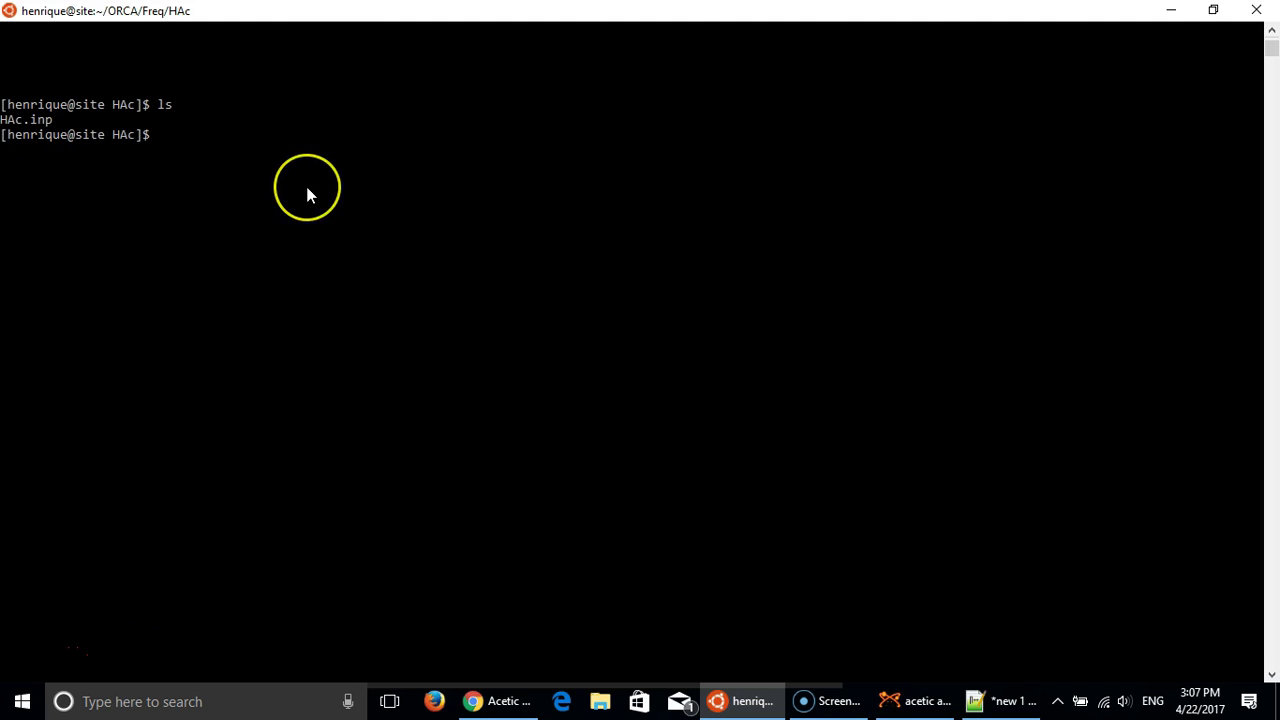
- Try to run orca4 on HAc.inp in the background with the output redirected to HAc.out
text(orca4 HAc.inp >)
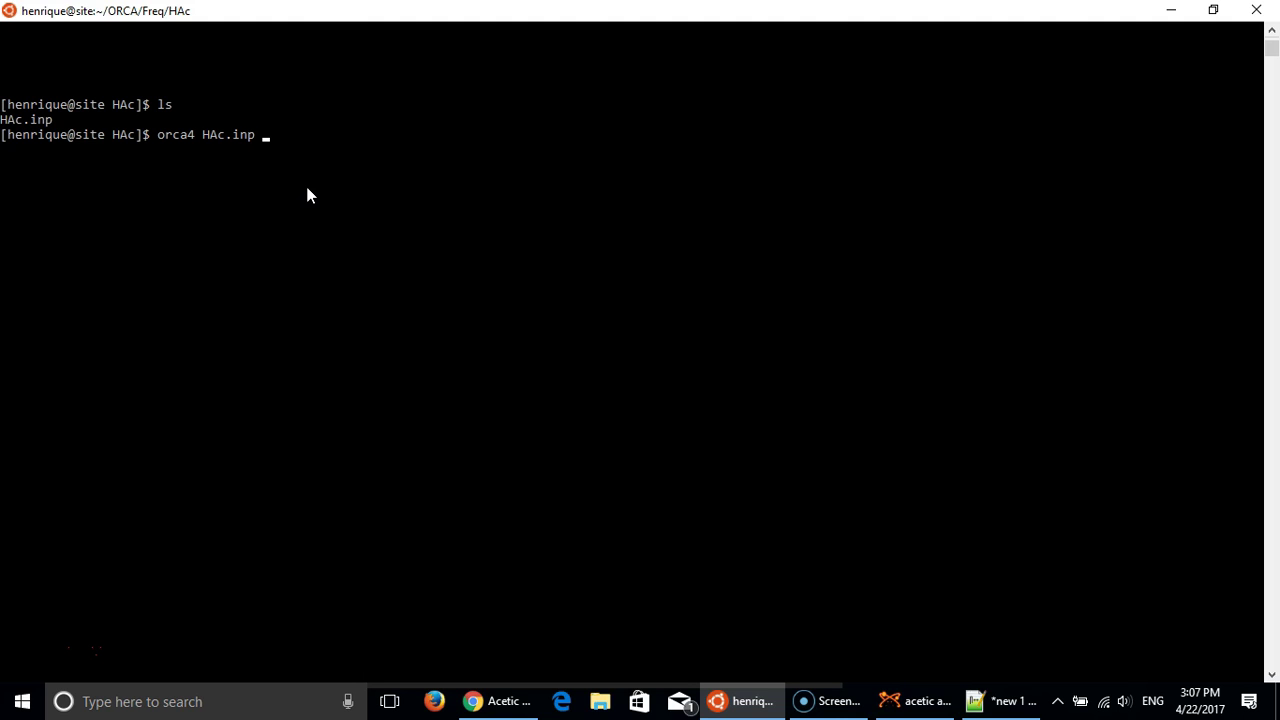
text( HAc.inp)
key(BackSpace)
key(BackSpace)
key(BackSpace)
key(BackSpace)
text(out &)
key(Return)
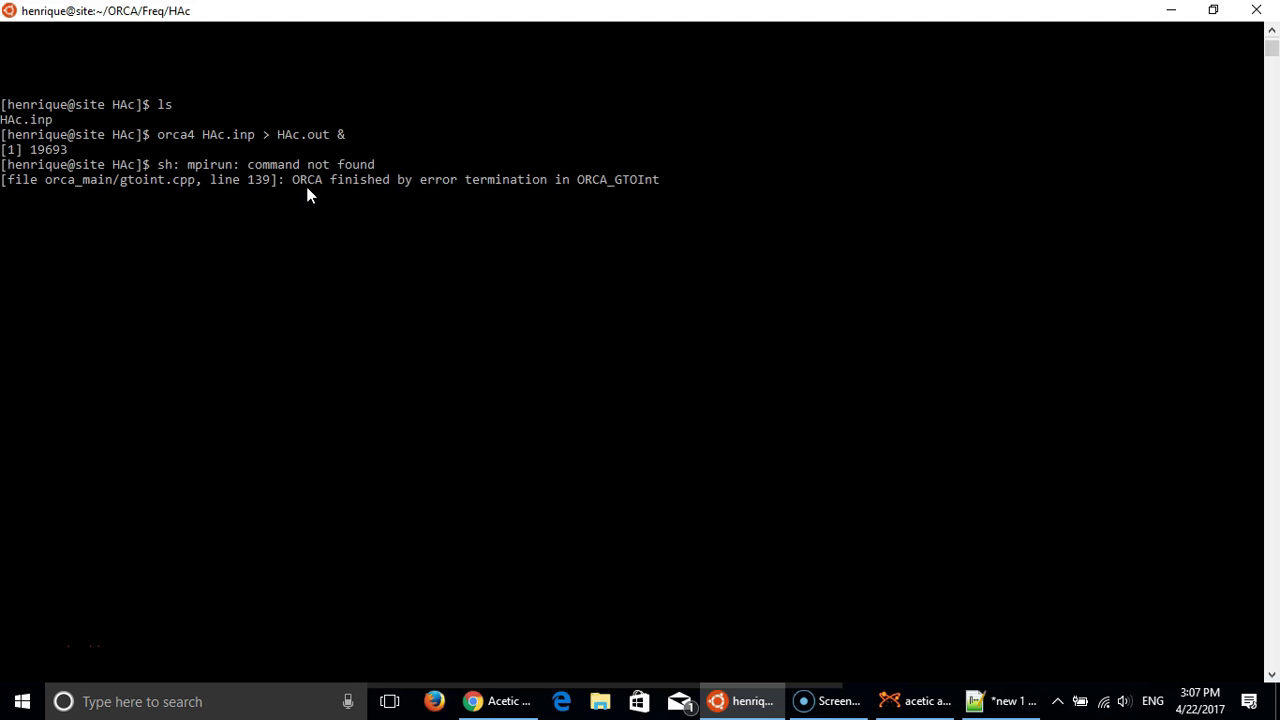
key(Return)
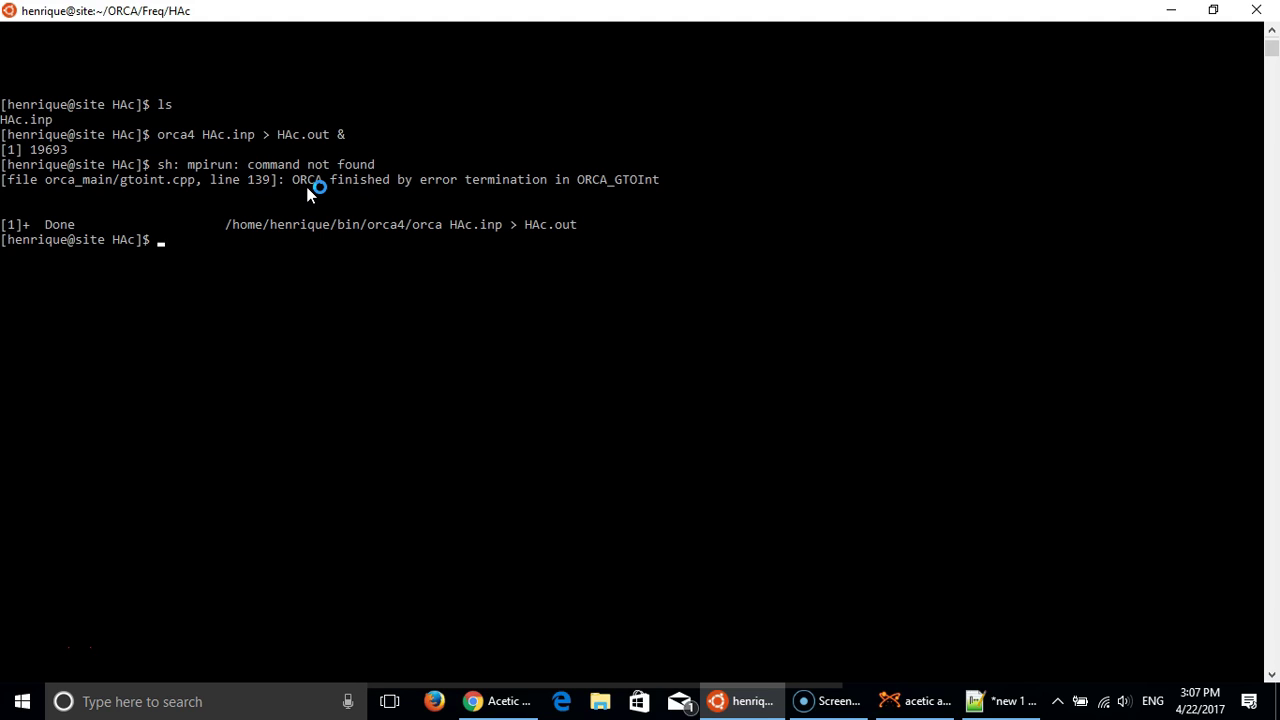
- Load the MPI environment module mpi/openmpi-x86_64
click(228, 245)
text(module load mpi/op)
key(Tab)
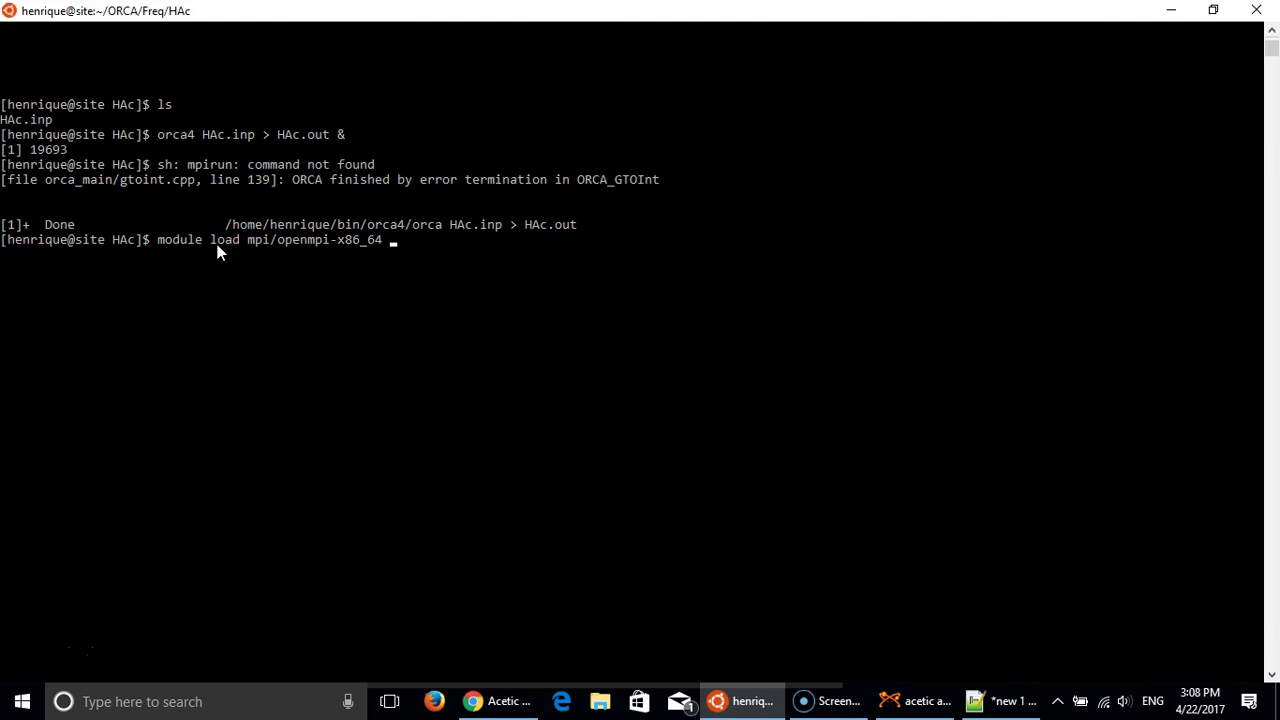
key(Return)
- Rerun orca4 on HAc.inp in the background with output to HAc.out, and follow that output file using tail -f
key(Up)
key(Up)
key(Return)
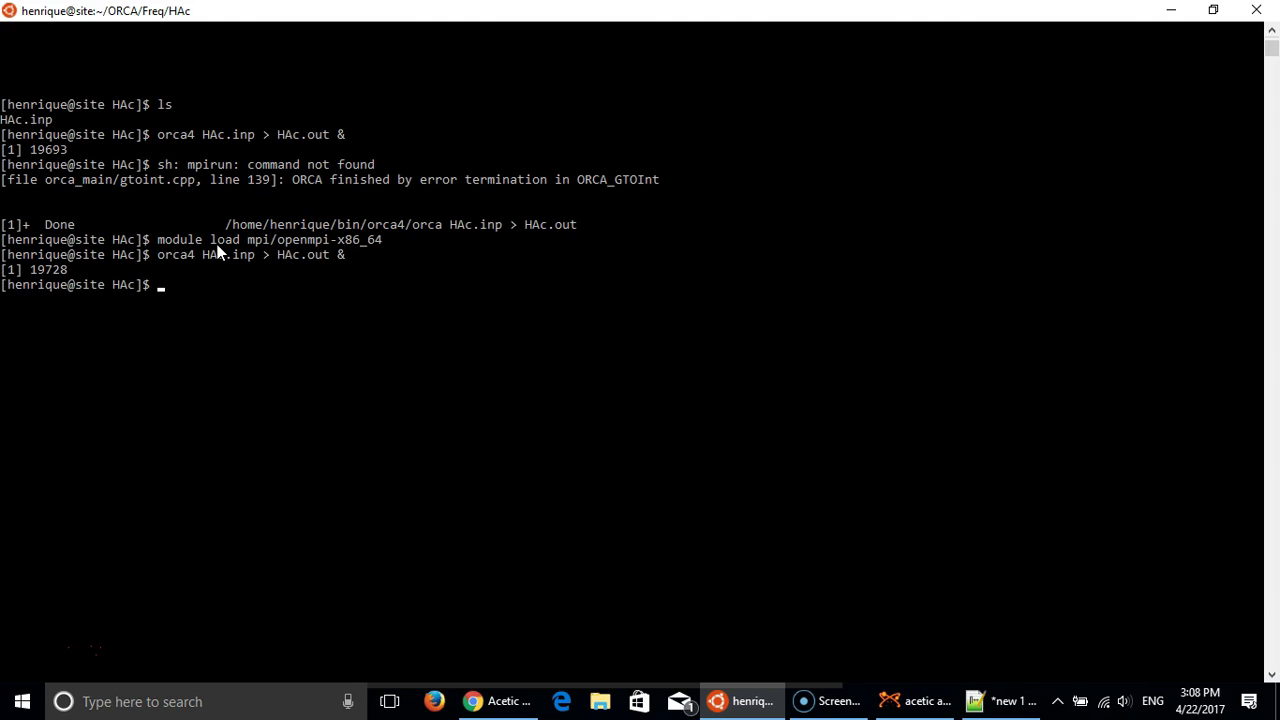
text(tail -f HAc.out)
key(Return)
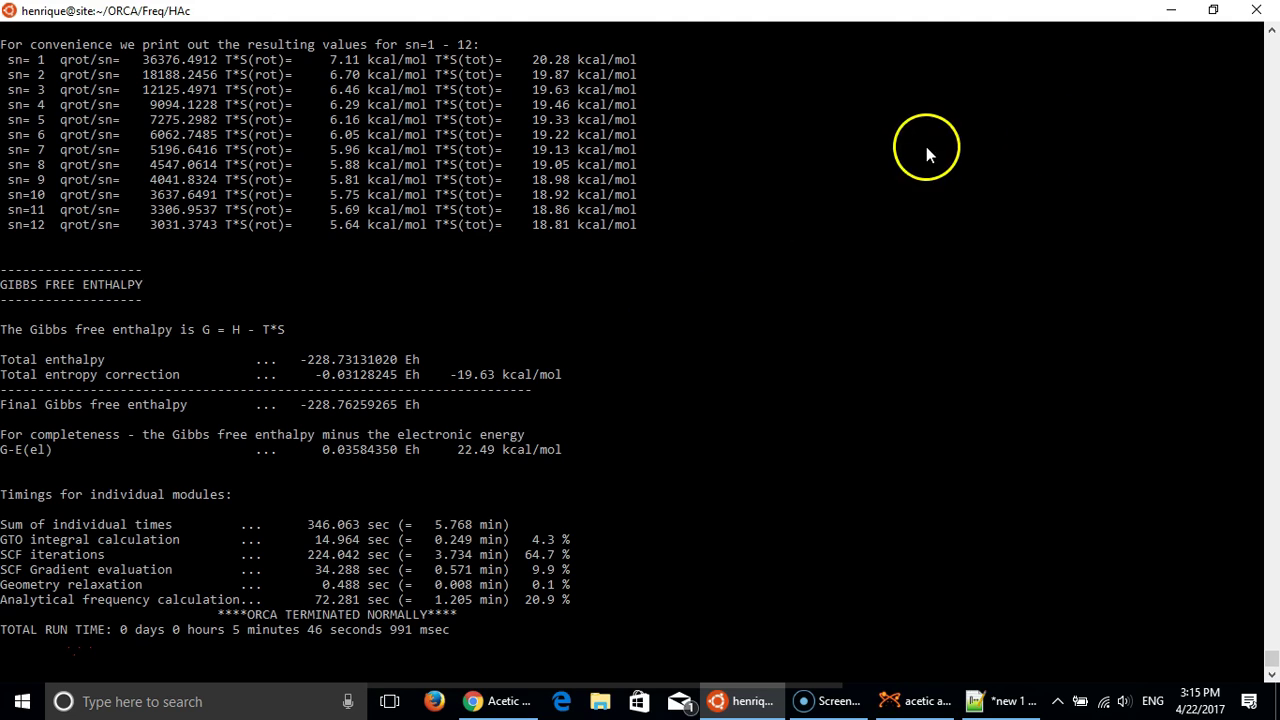
- Minimize the terminal, close the Orca Input Parameters dialog in Avogadro and minimize Avogadro to reach the desktop
click(1171, 10)
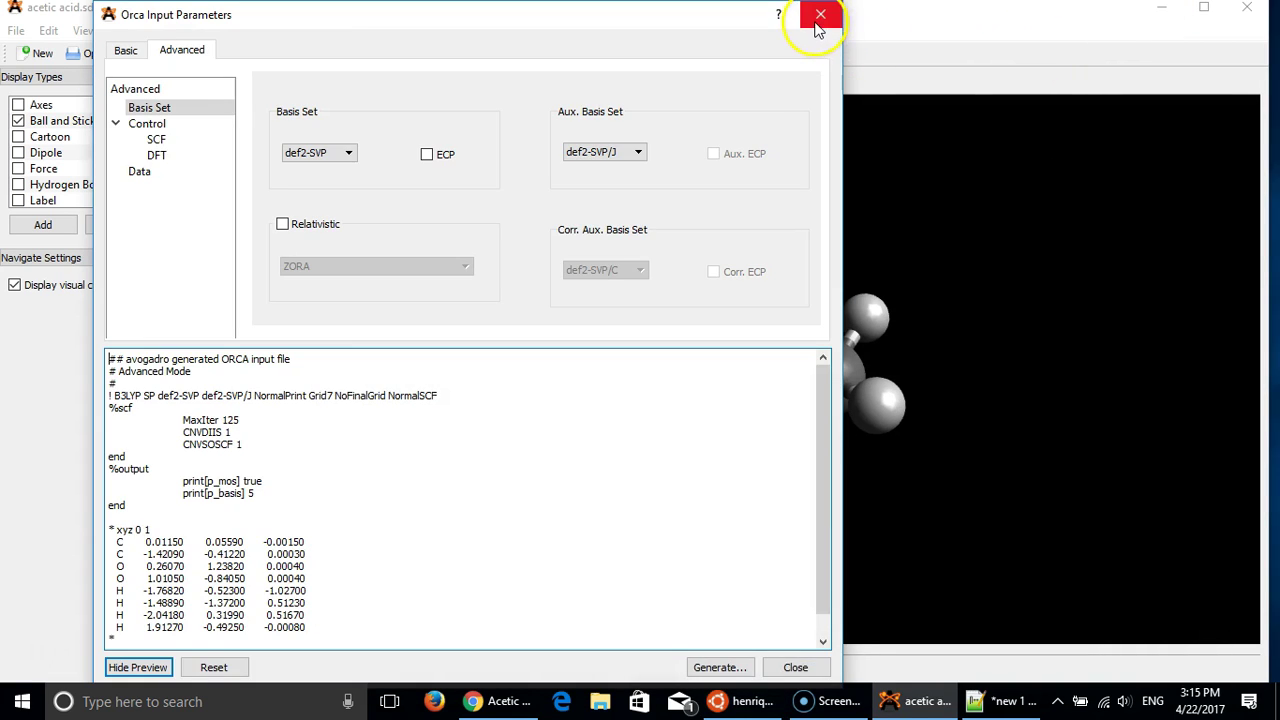
click(816, 24)
click(1160, 12)
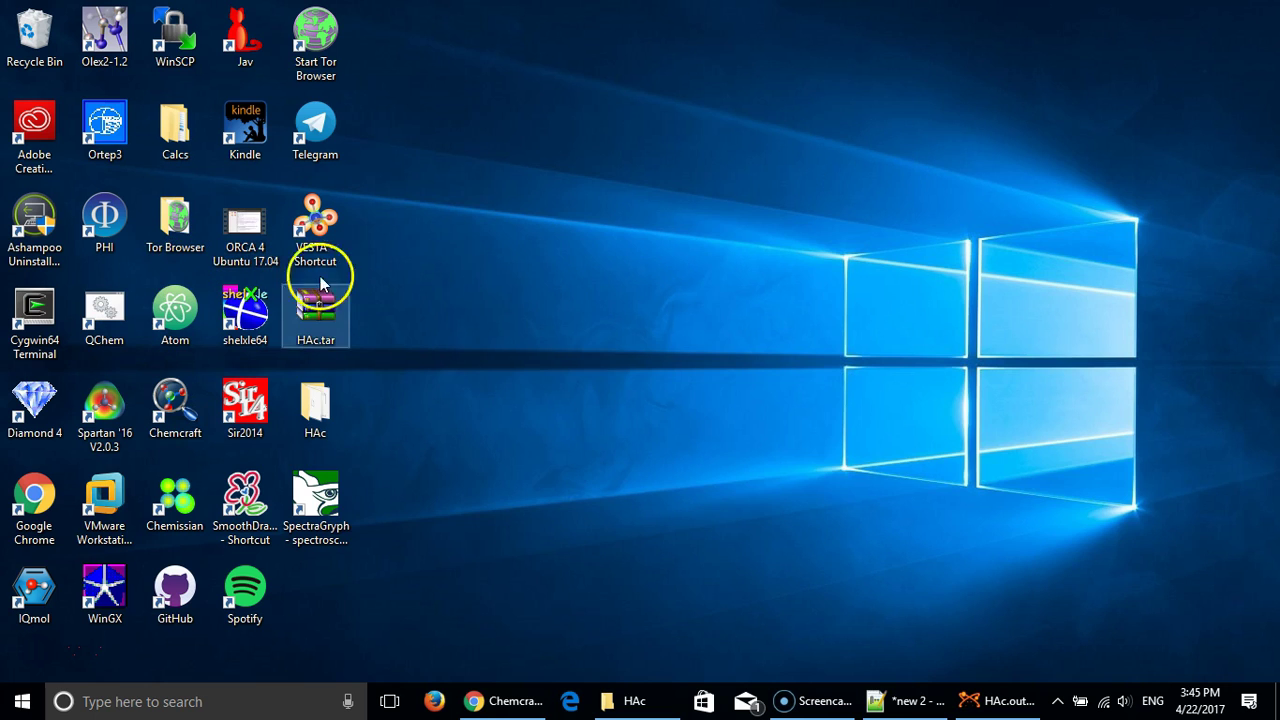
- Open the HAc folder on the desktop, maximize its window and open the HAc.out output file in Notepad++
double_click(315, 405)
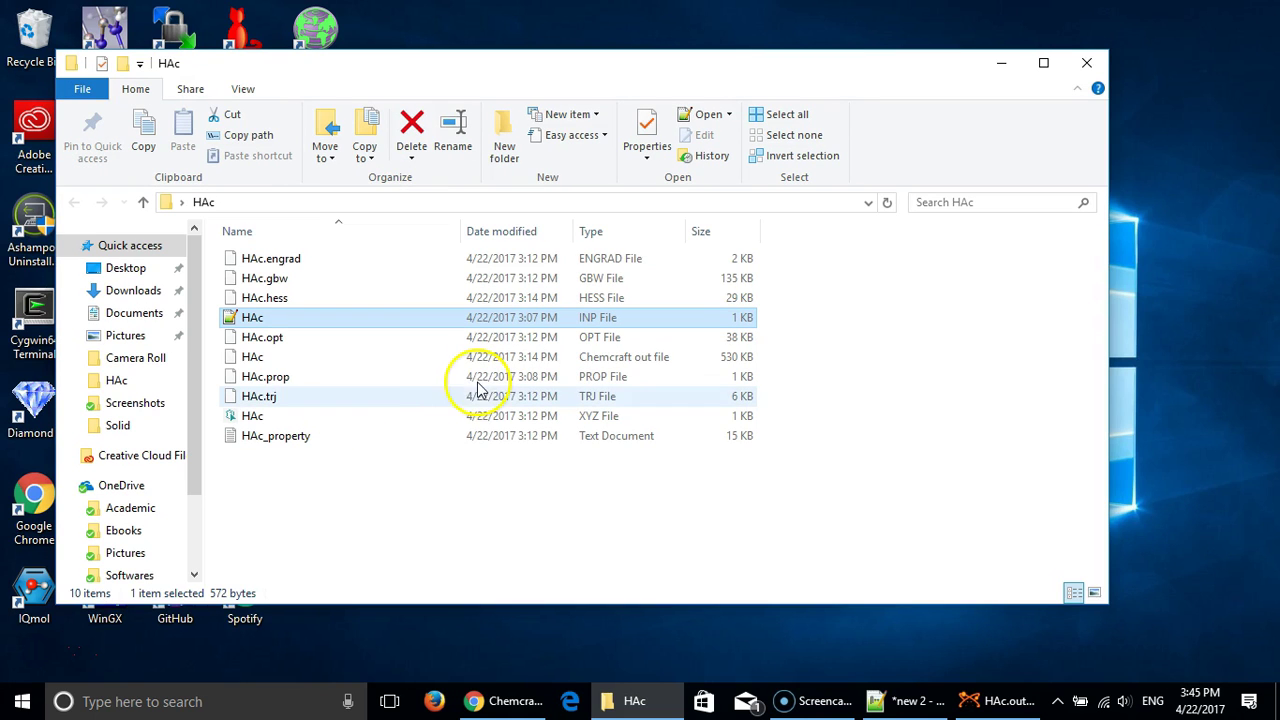
click(1043, 63)
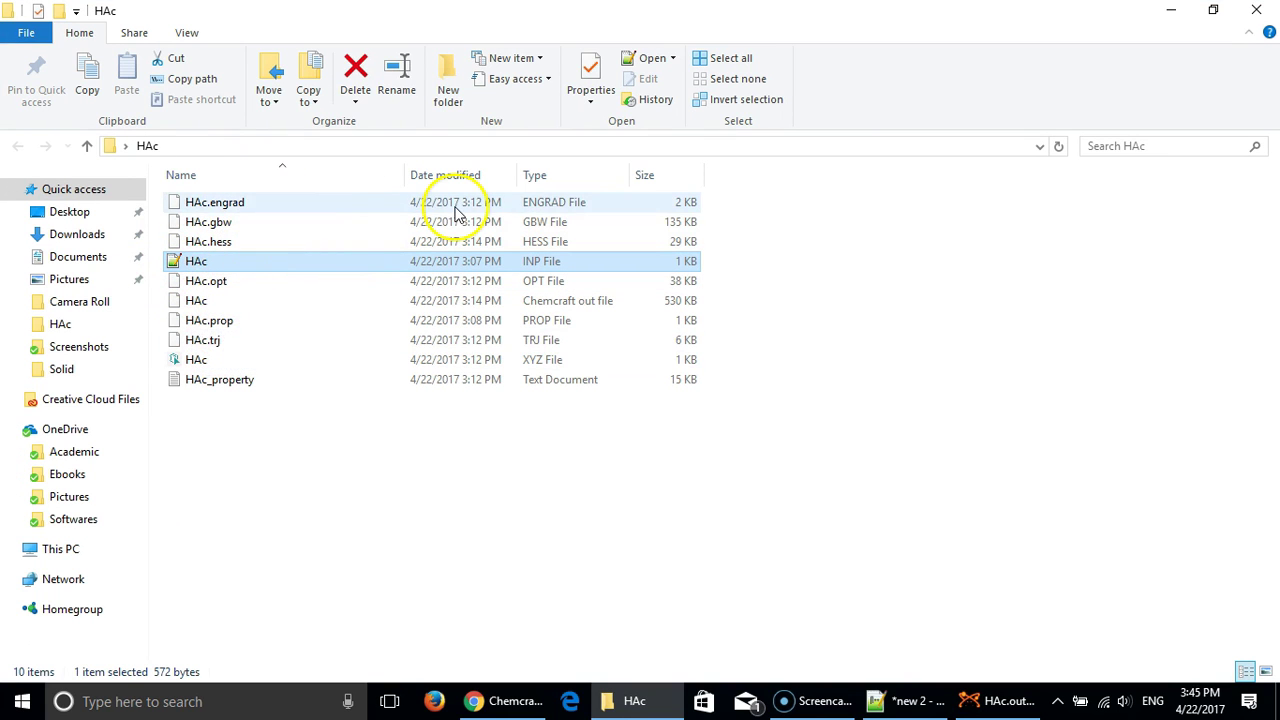
click(200, 299)
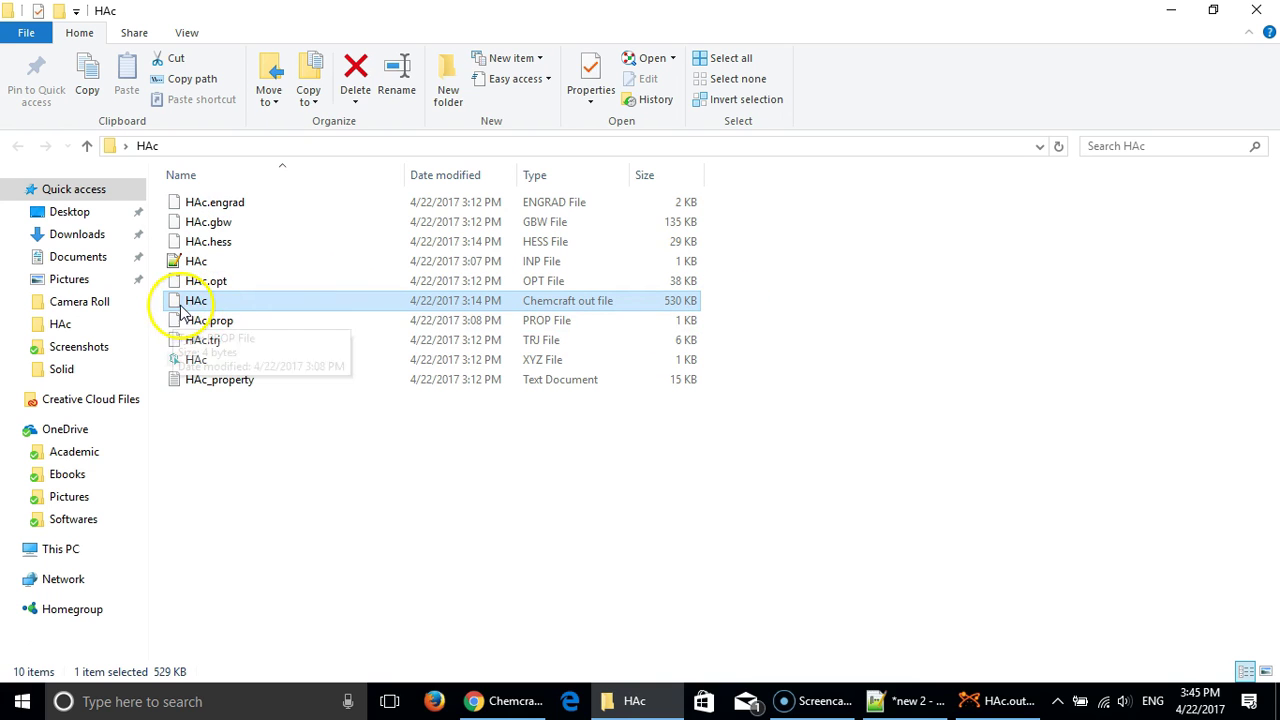
right_click(177, 302)
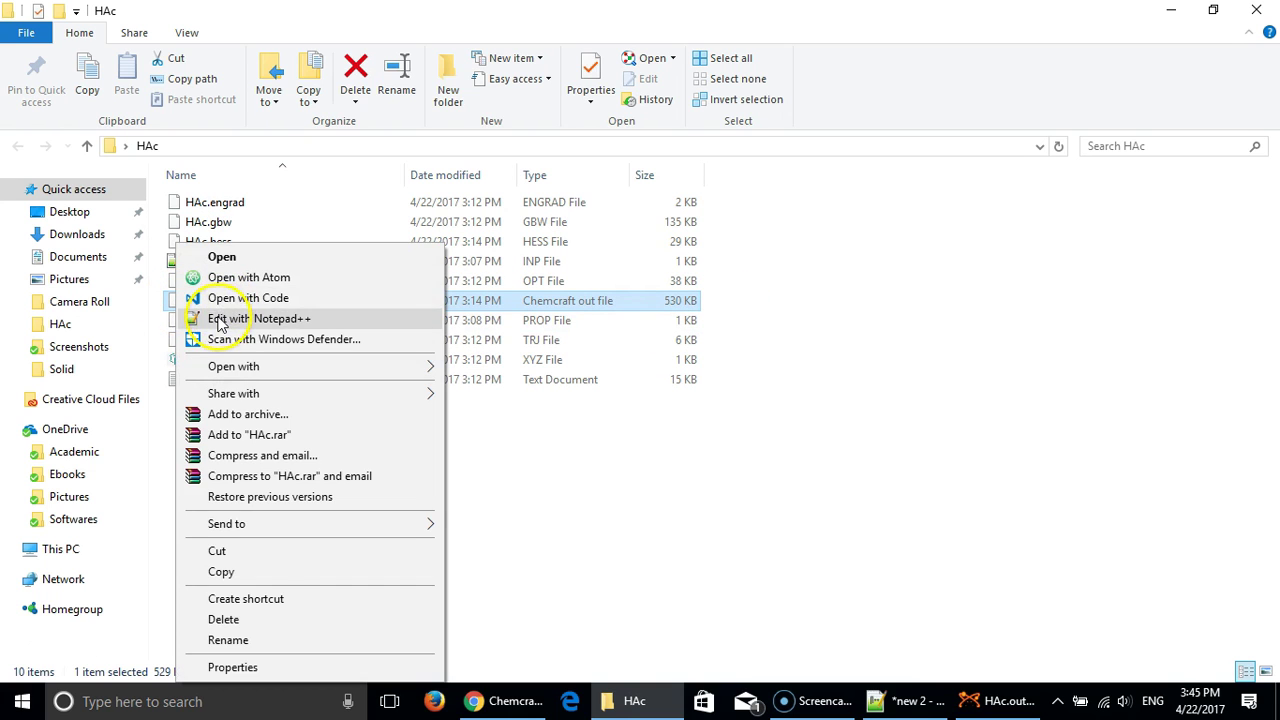
click(222, 319)
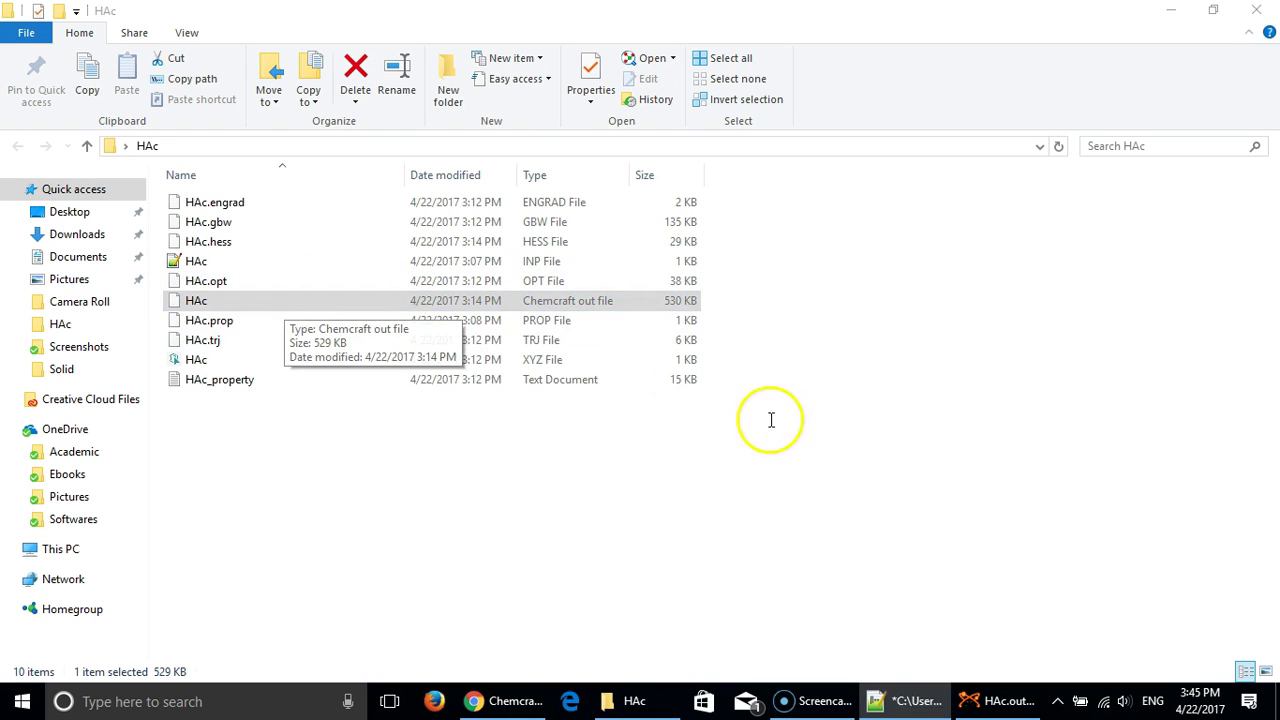
- Go to the end of HAc.out and examine the final thermochemistry results, module timings and termination status
scroll(1030, 300, down, 7)
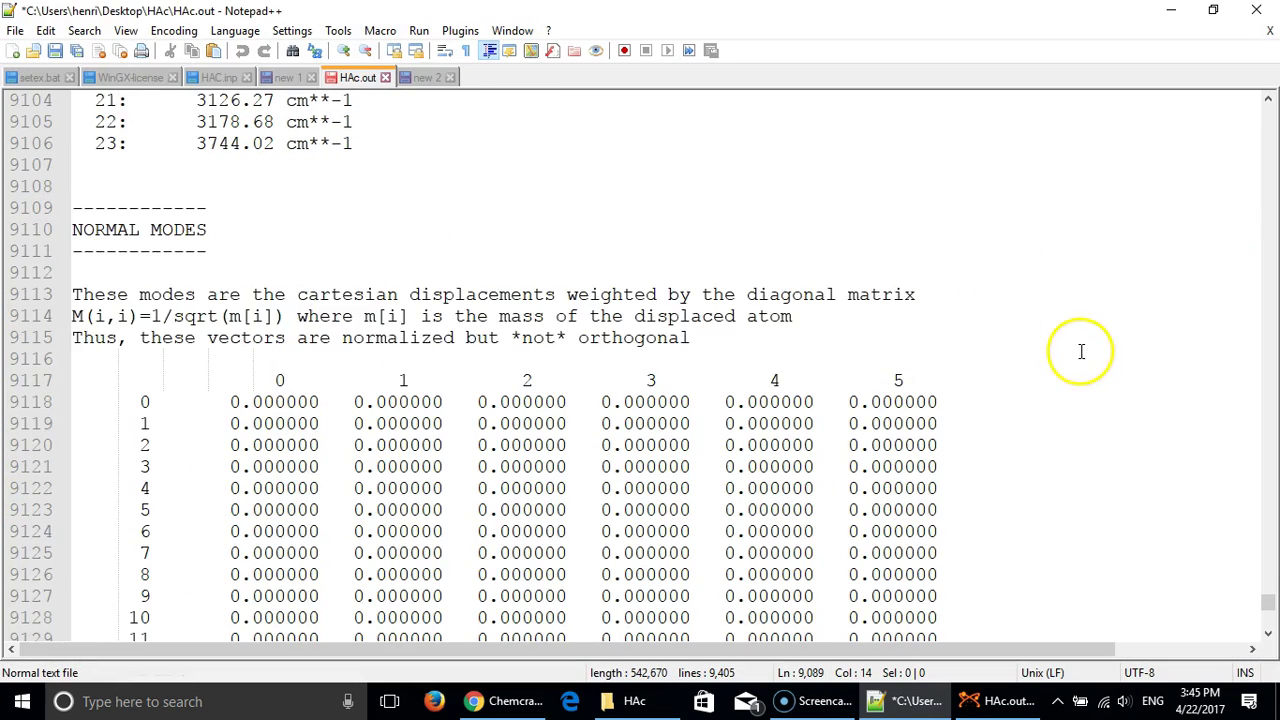
scroll(1110, 370, down, 16)
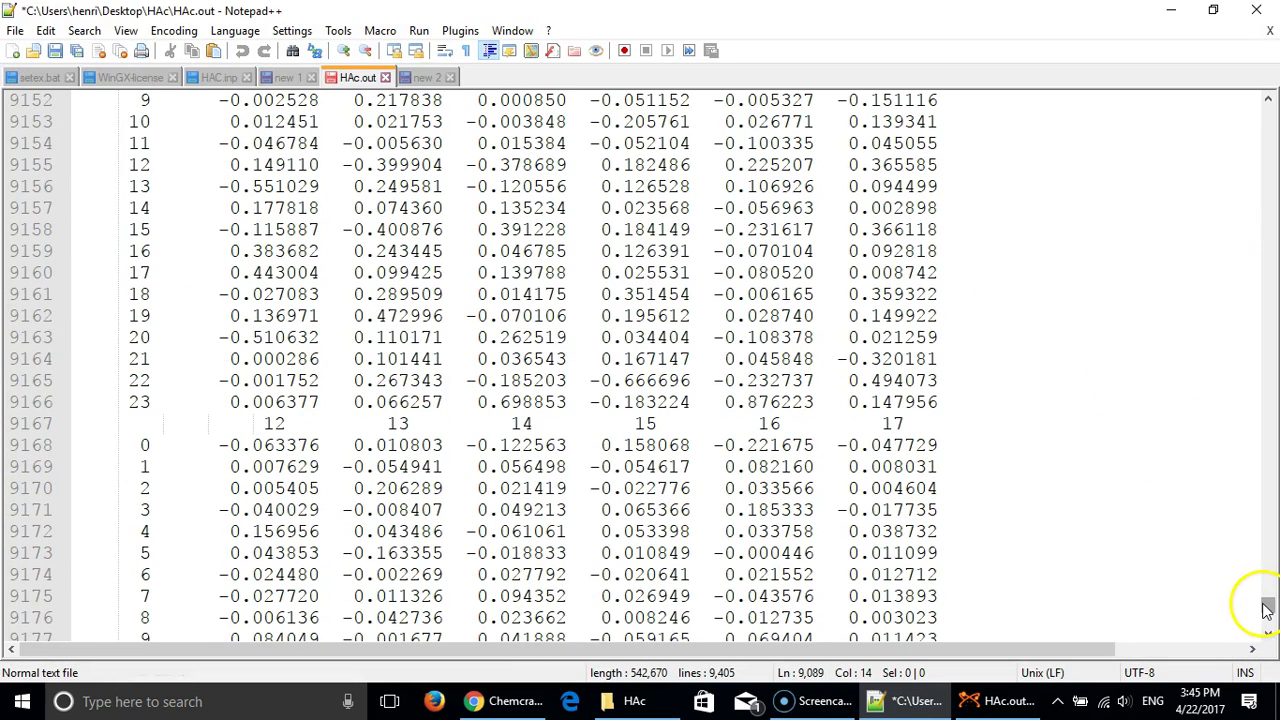
drag(1267, 610, 1264, 628)
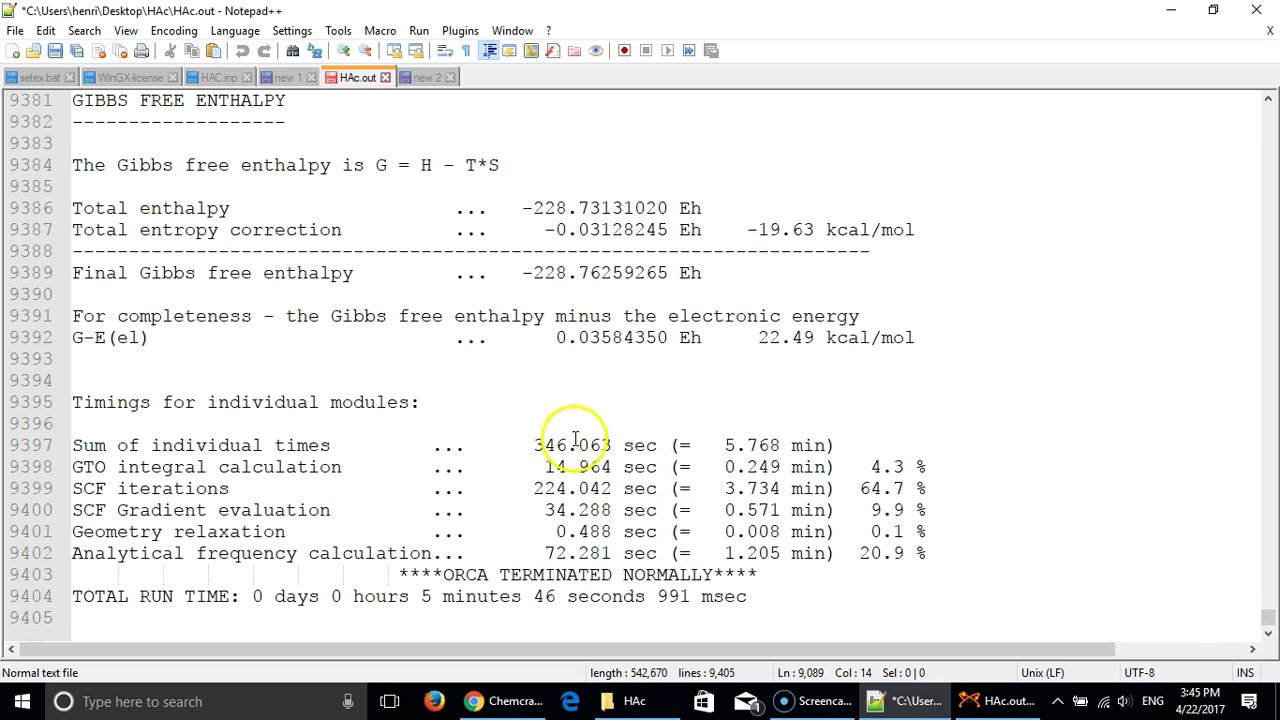
scroll(475, 486, up, 3)
scroll(480, 540, down, 3)
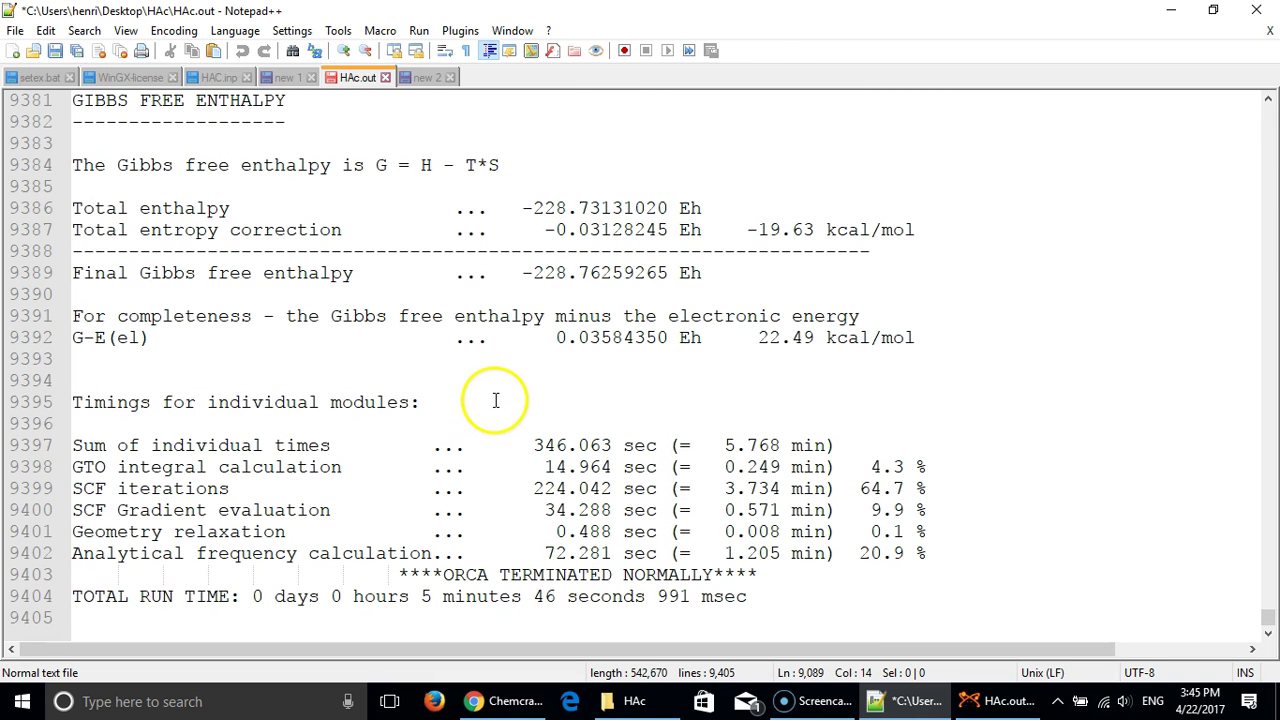
scroll(148, 165, up, 1)
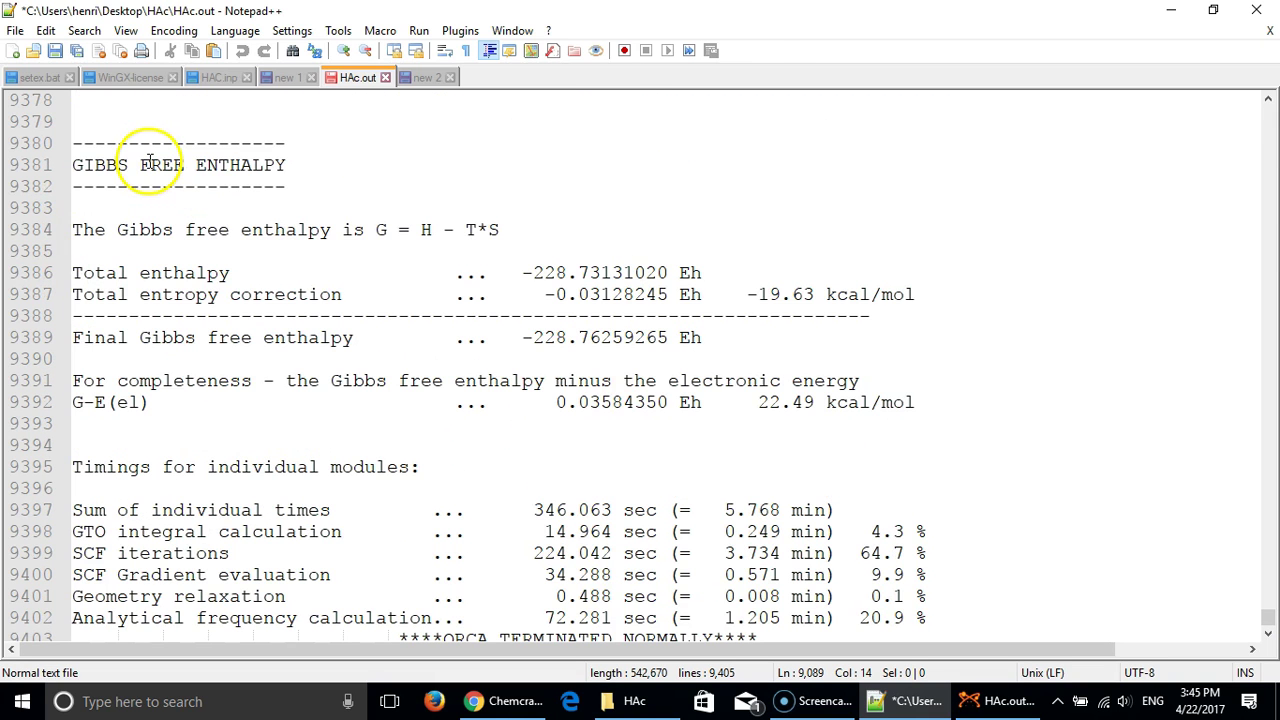
scroll(300, 235, up, 3)
scroll(320, 220, down, 4)
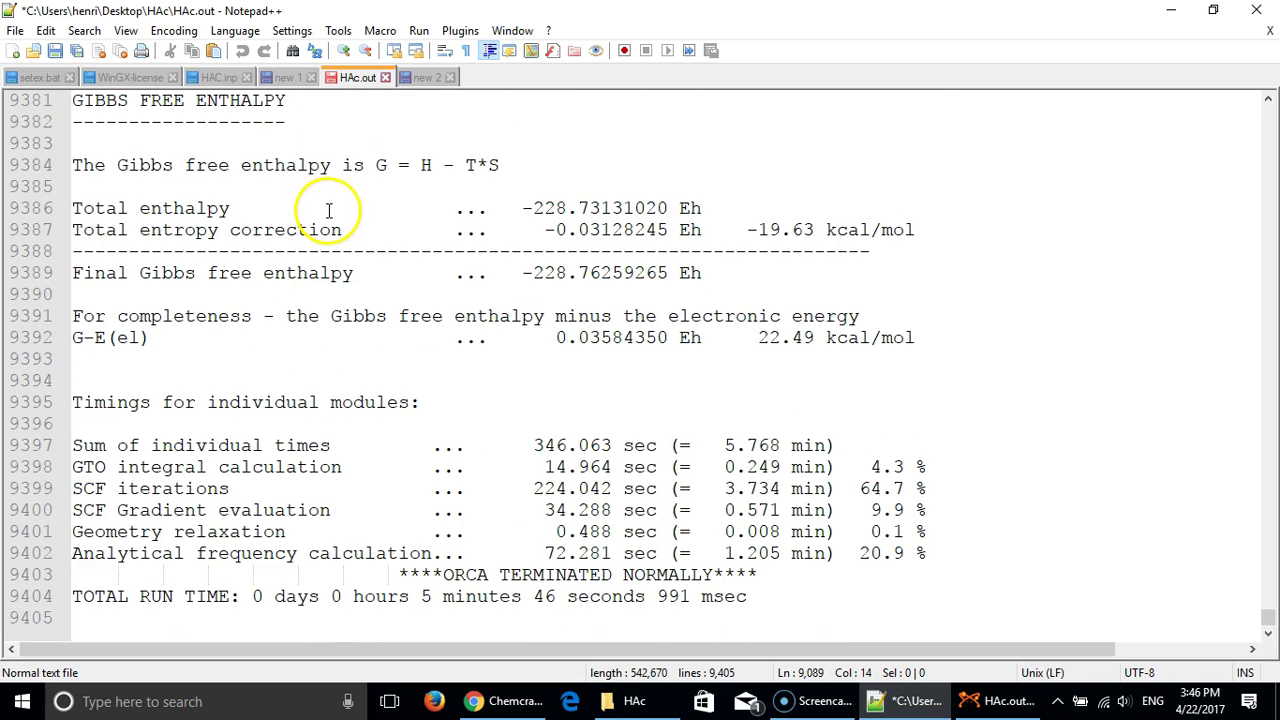
- Highlight and examine the Gibbs free enthalpy section, from its heading through the G-E(el) line
drag(912, 338, 10, 100)
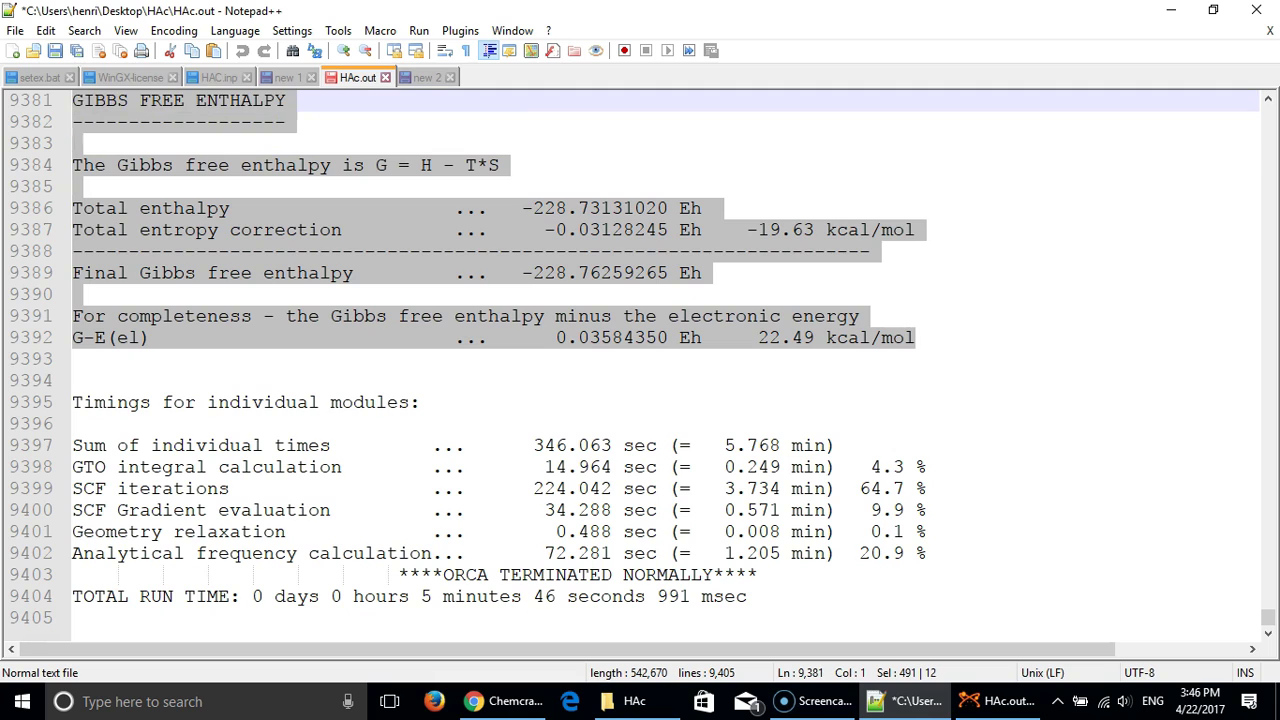
scroll(253, 177, up, 2)
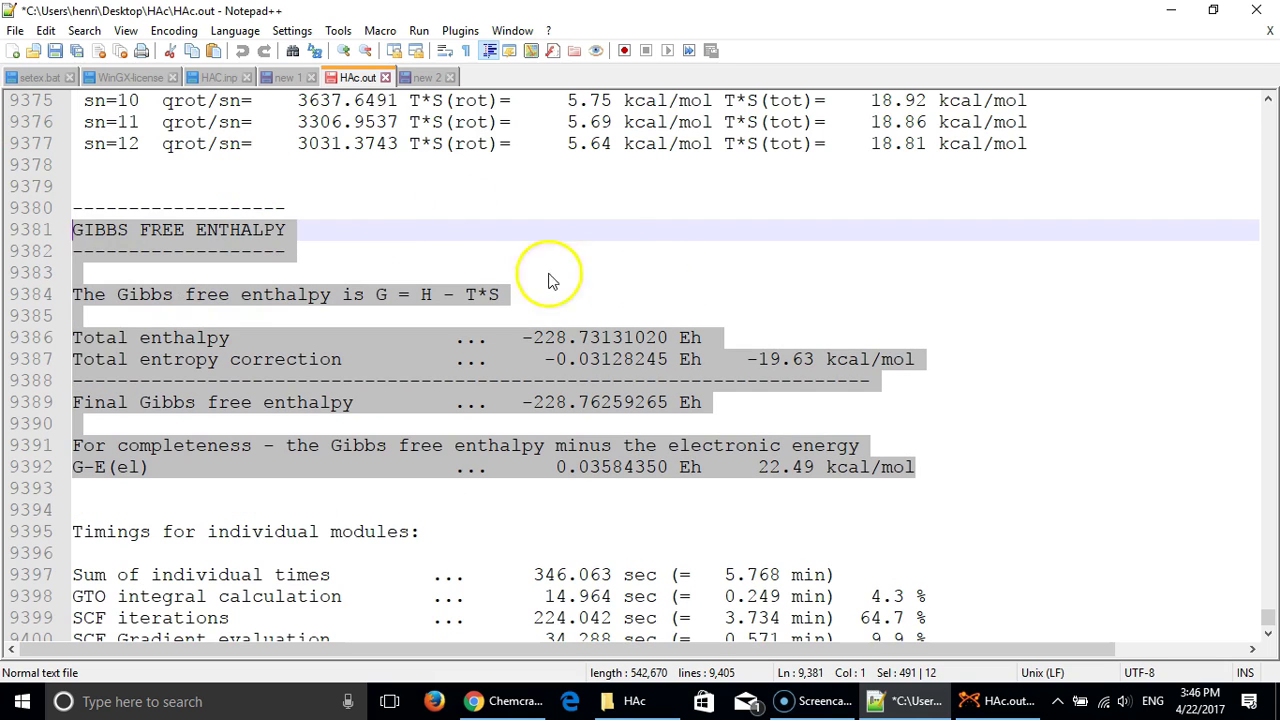
click(940, 470)
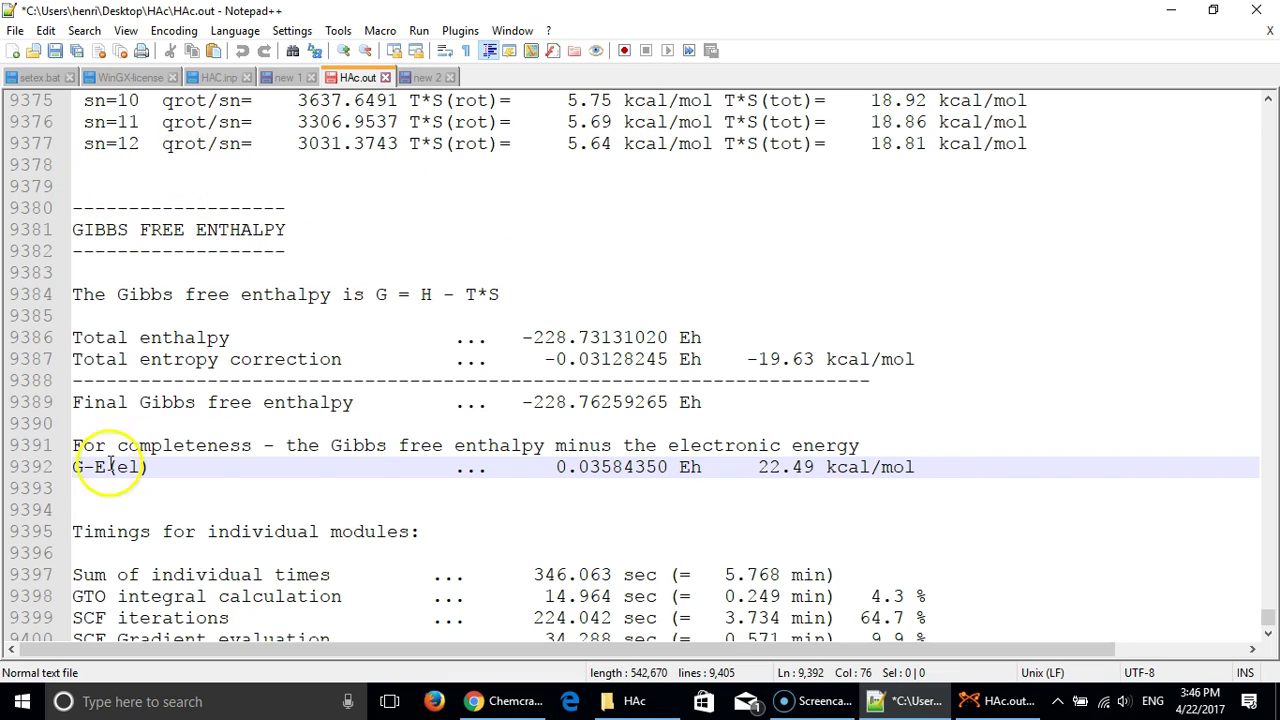
drag(931, 465, 72, 229)
click(574, 236)
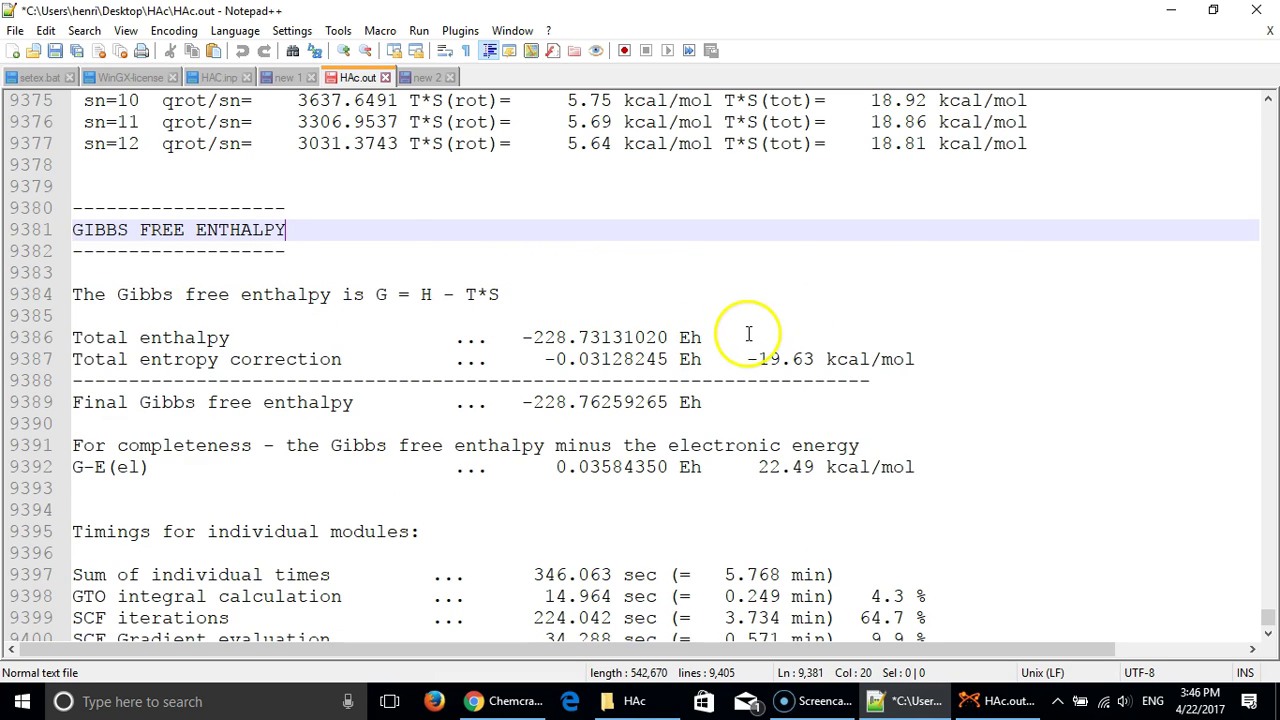
- Examine the entropy, enthalpy and inner energy sections that precede the Gibbs free enthalpy section in HAc.out
scroll(748, 336, up, 4)
scroll(748, 336, up, 4)
scroll(748, 335, up, 3)
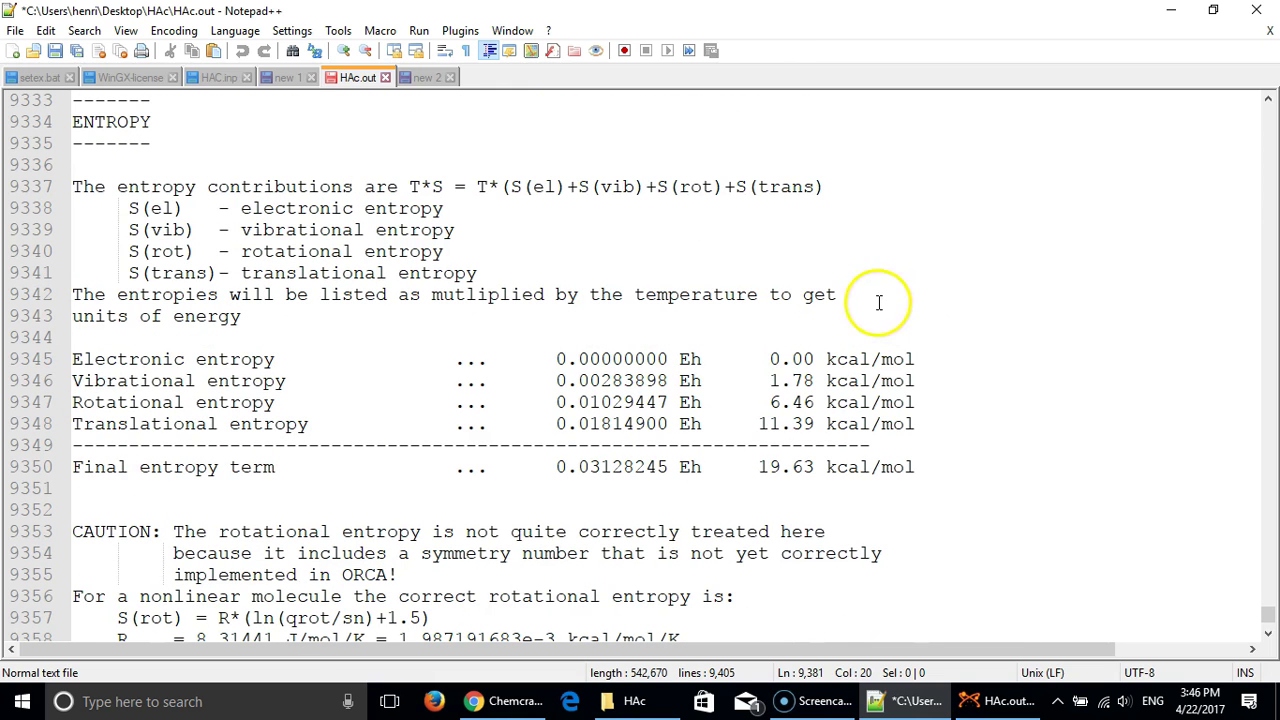
scroll(740, 269, up, 3)
scroll(754, 277, down, 2)
scroll(763, 281, up, 4)
scroll(763, 281, up, 1)
scroll(837, 286, up, 1)
scroll(838, 285, down, 1)
scroll(838, 285, down, 1)
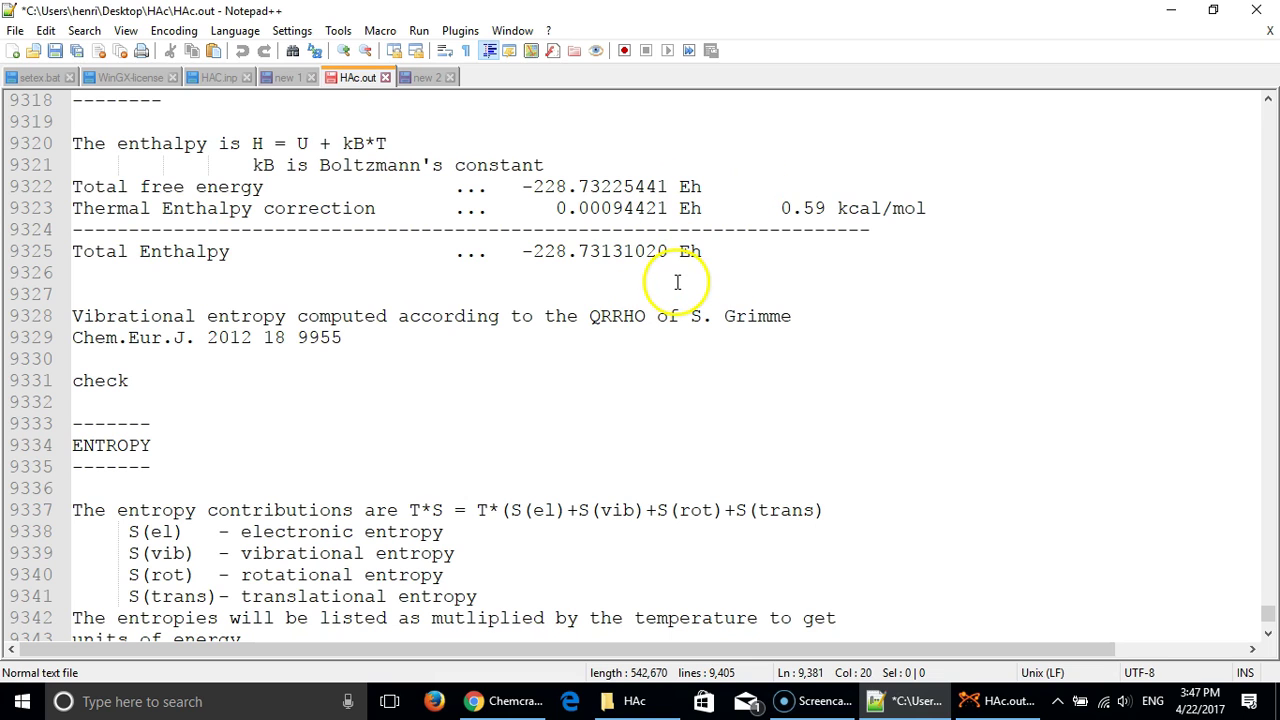
scroll(817, 330, up, 3)
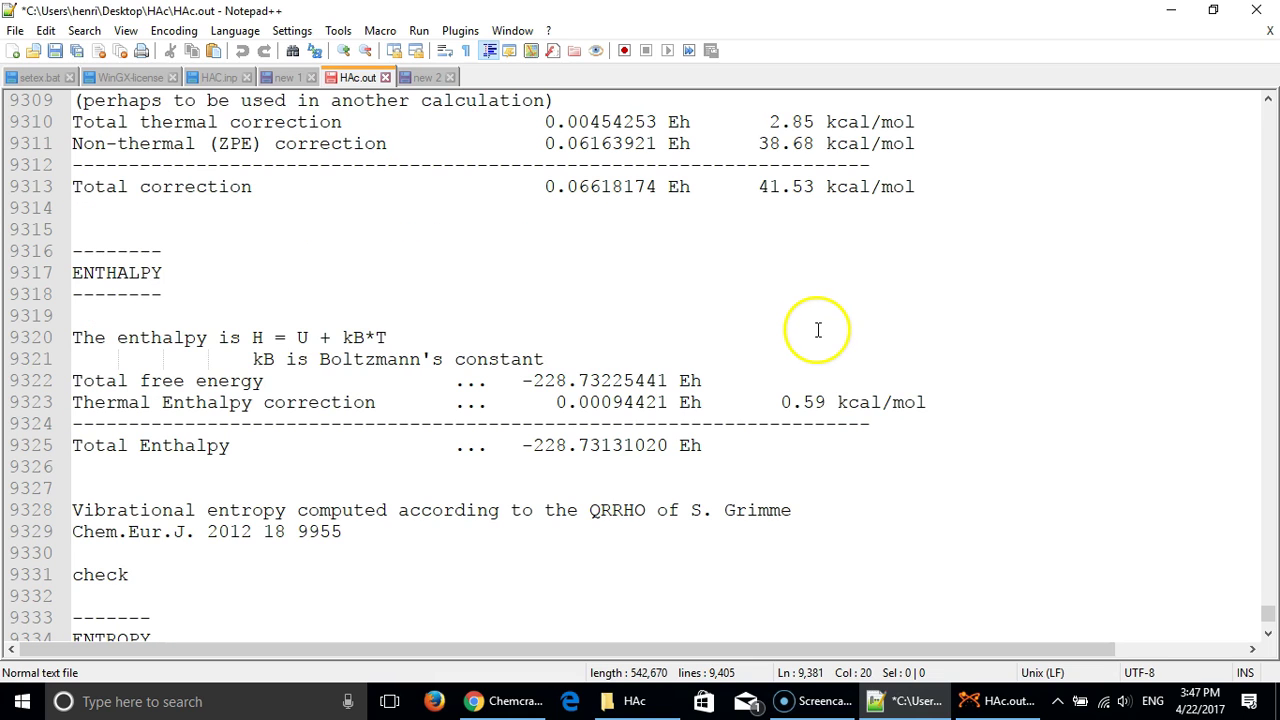
scroll(817, 330, up, 7)
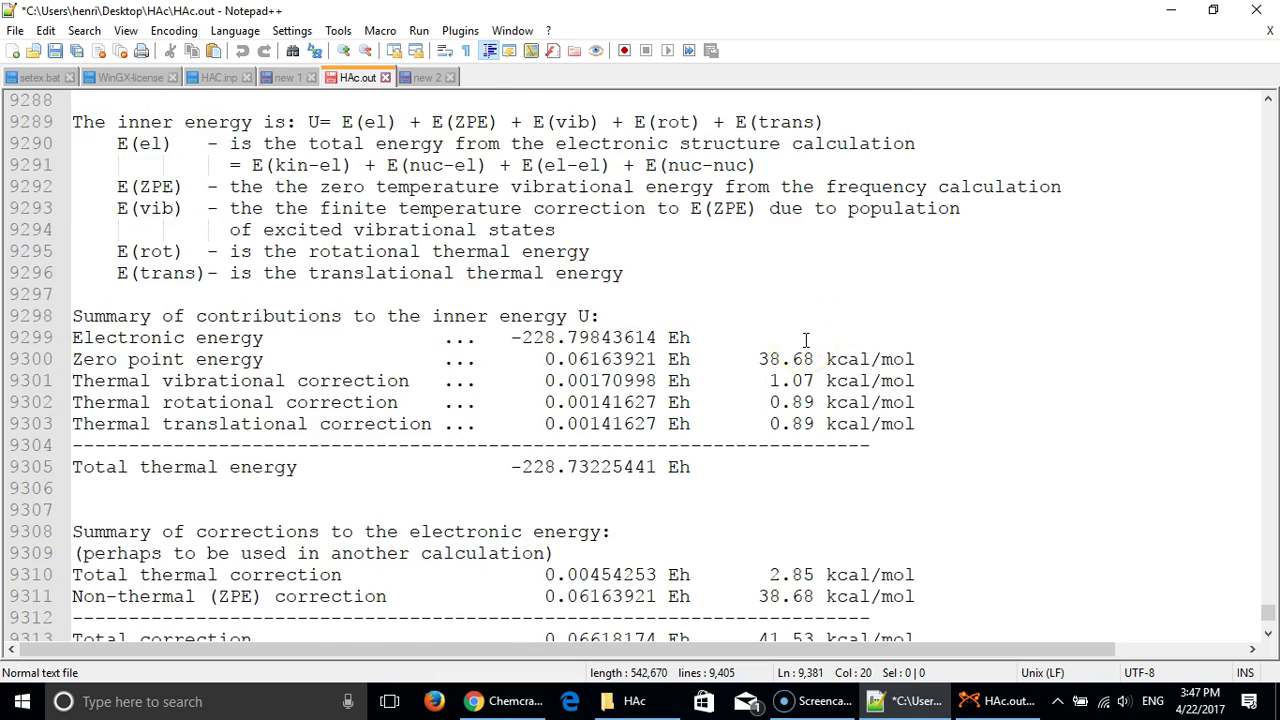
- Highlight and examine the list of frequencies with their E(vib) contributions above the Inner Energy section
scroll(805, 341, up, 10)
scroll(805, 341, down, 2)
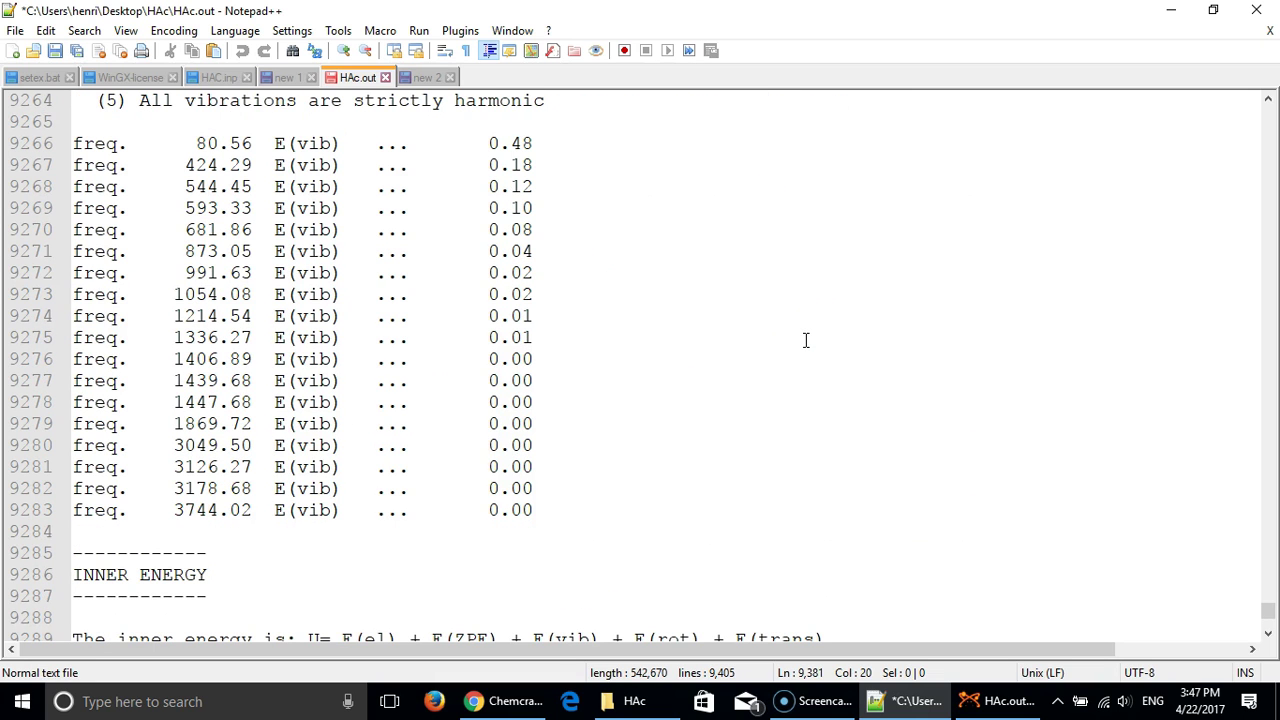
drag(569, 508, 74, 145)
click(352, 190)
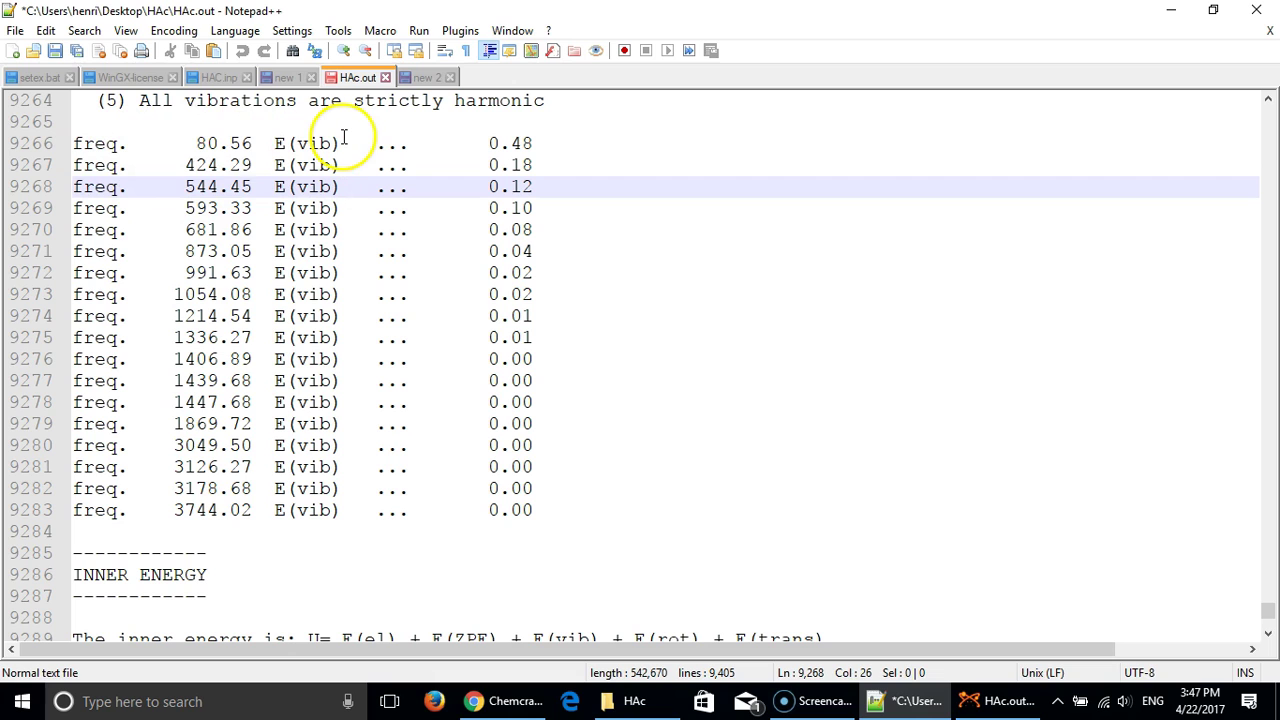
scroll(405, 210, down, 1)
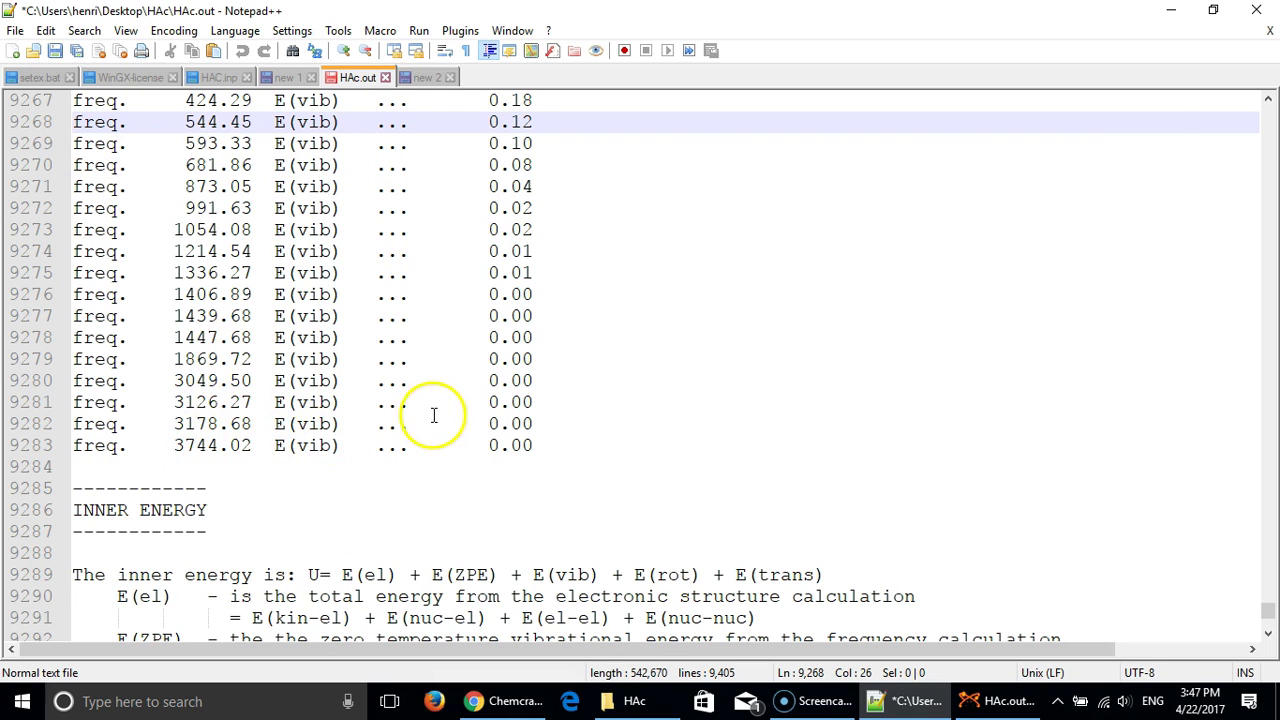
- Examine the temperature, pressure, total mass and listed assumptions in the Thermochemistry at 298.15K section
scroll(660, 368, up, 6)
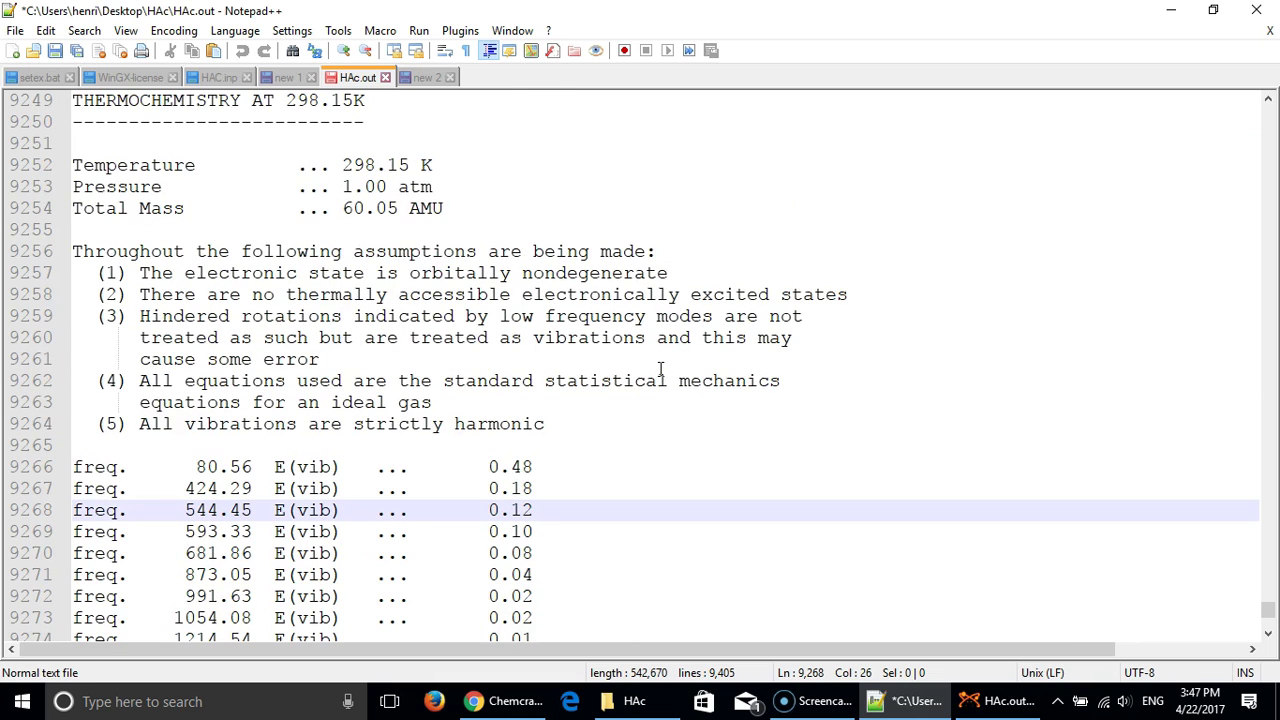
scroll(660, 368, up, 3)
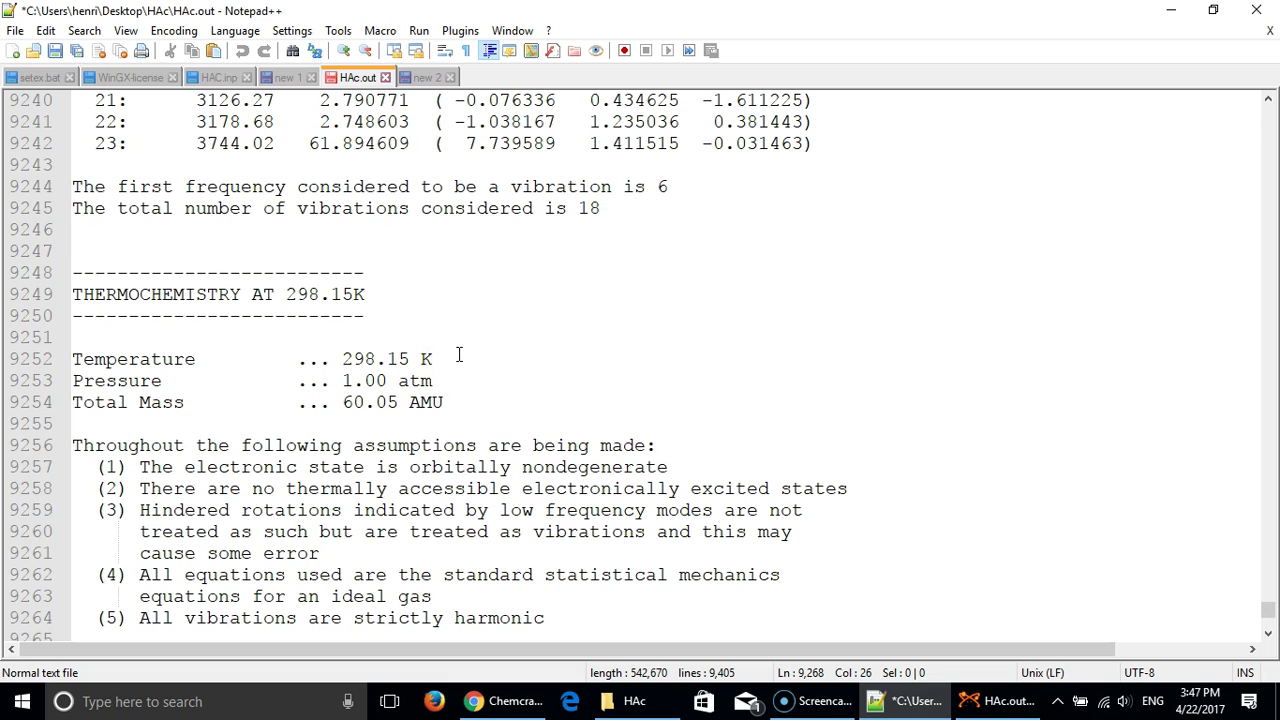
click(459, 371)
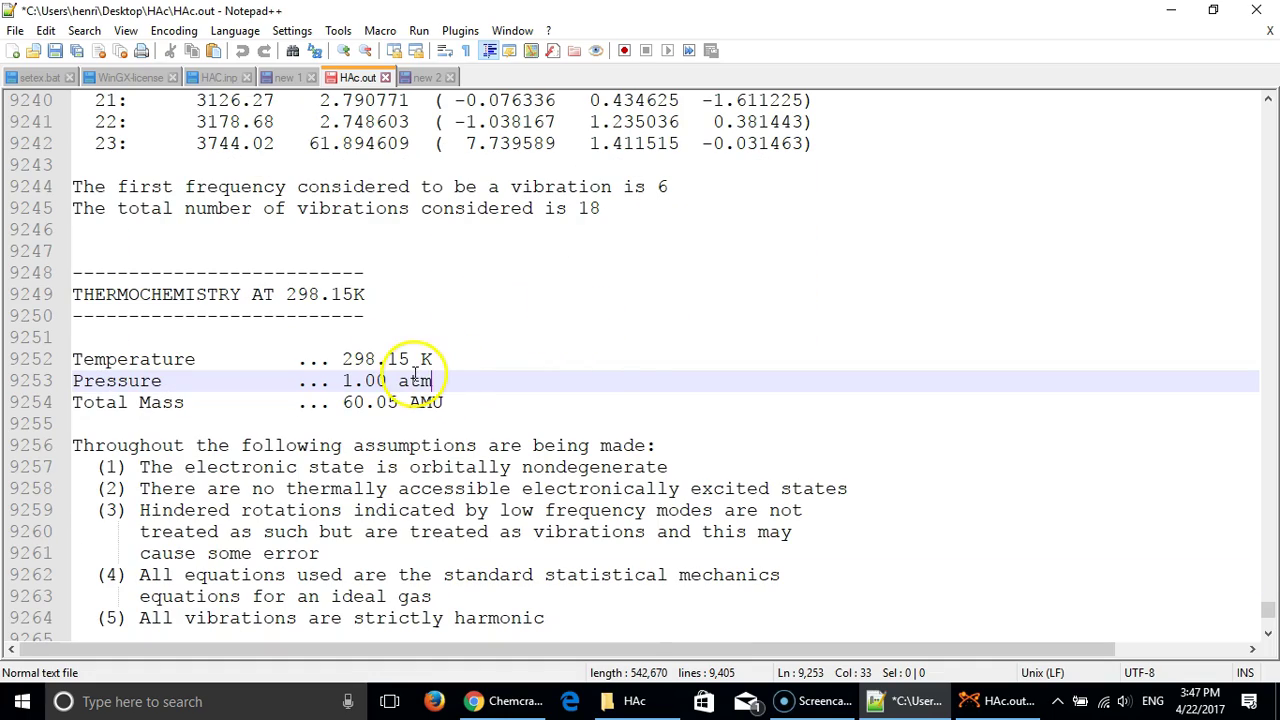
- Go back to the Vibrational Frequencies section and highlight the lines of modes 0 to 5
scroll(727, 377, up, 19)
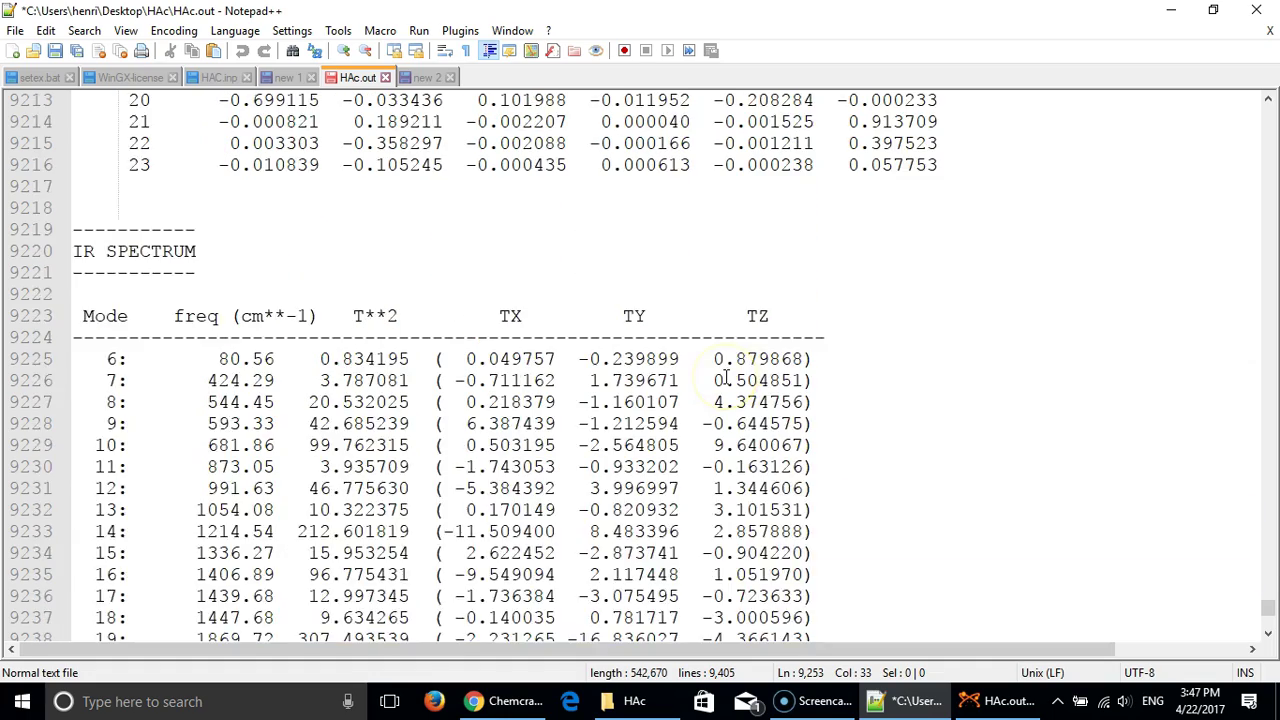
scroll(727, 377, up, 20)
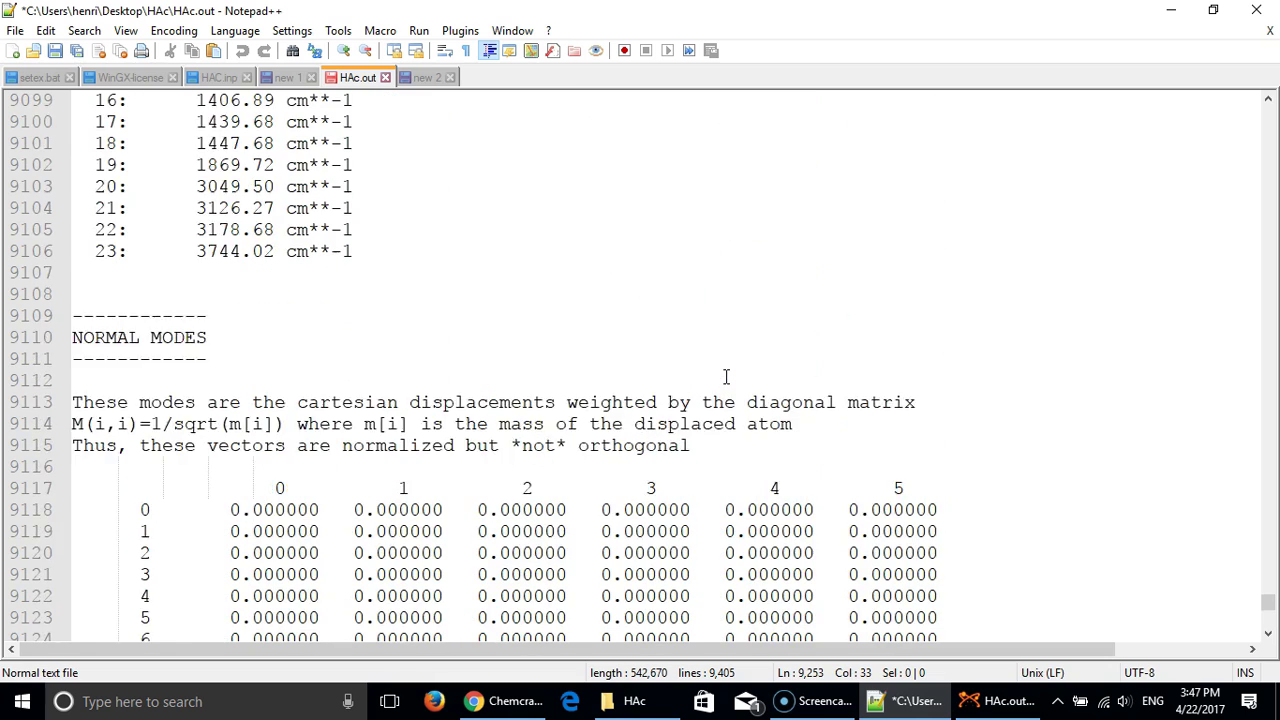
scroll(727, 377, up, 2)
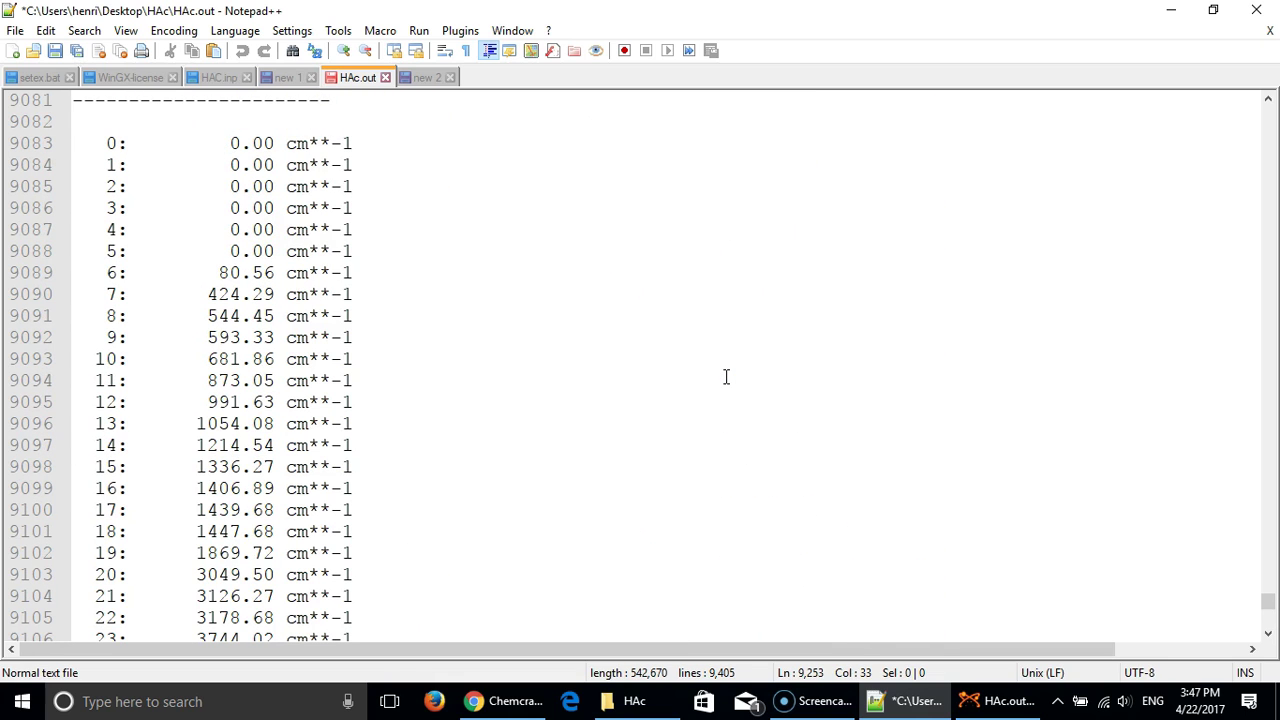
scroll(726, 375, up, 2)
scroll(690, 300, down, 1)
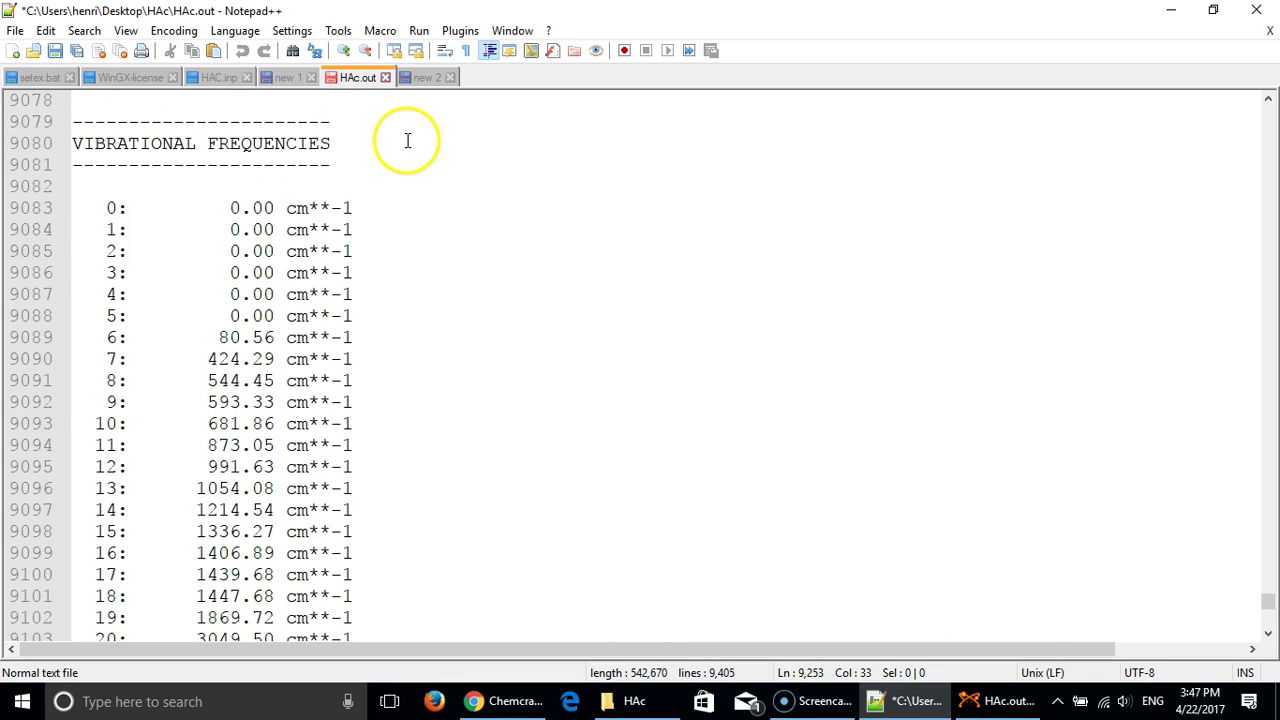
drag(357, 314, 36, 208)
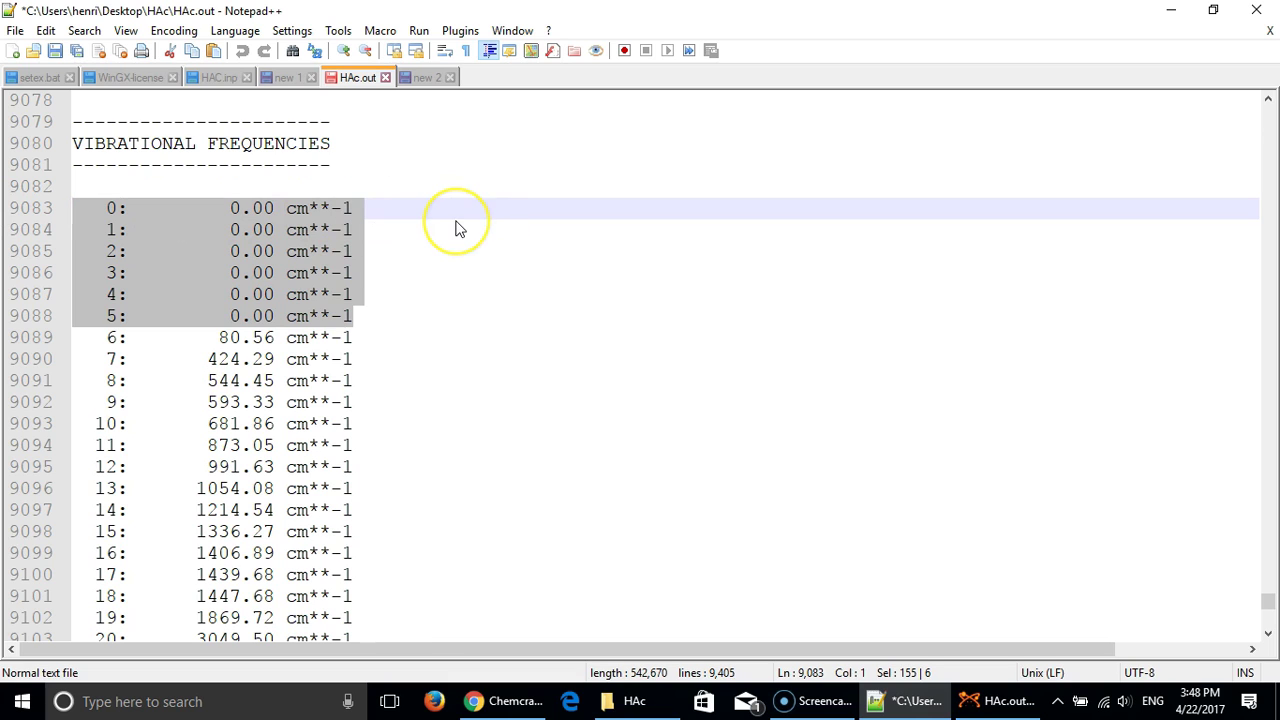
click(411, 253)
scroll(400, 252, down, 1)
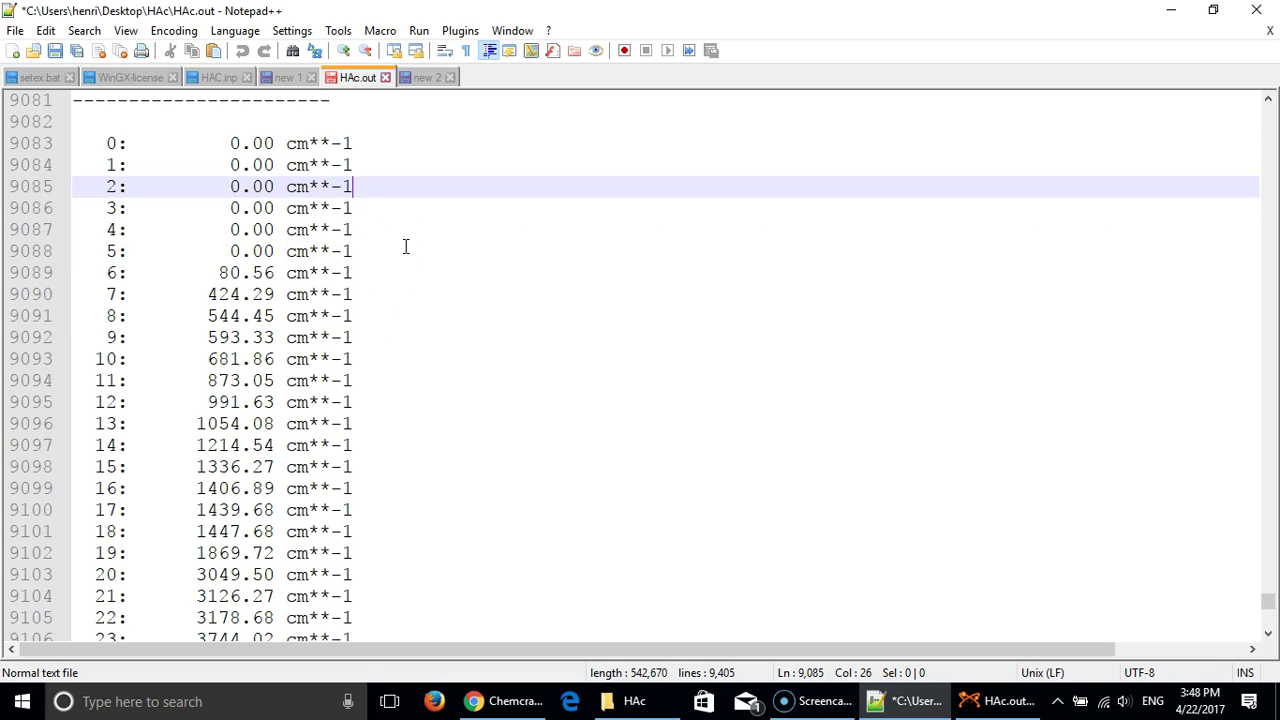
- Mark the frequency of mode 6 and examine the vibrational frequencies through mode 23 for any negative values
click(214, 272)
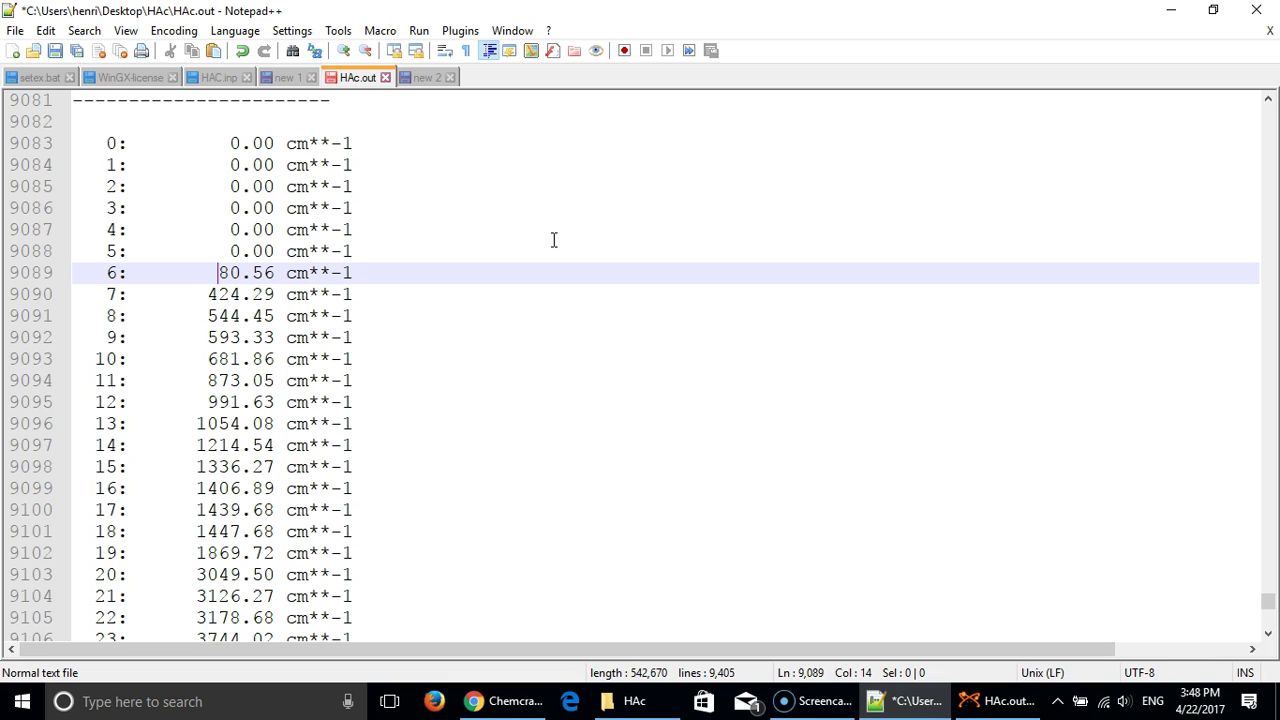
scroll(605, 112, up, 2)
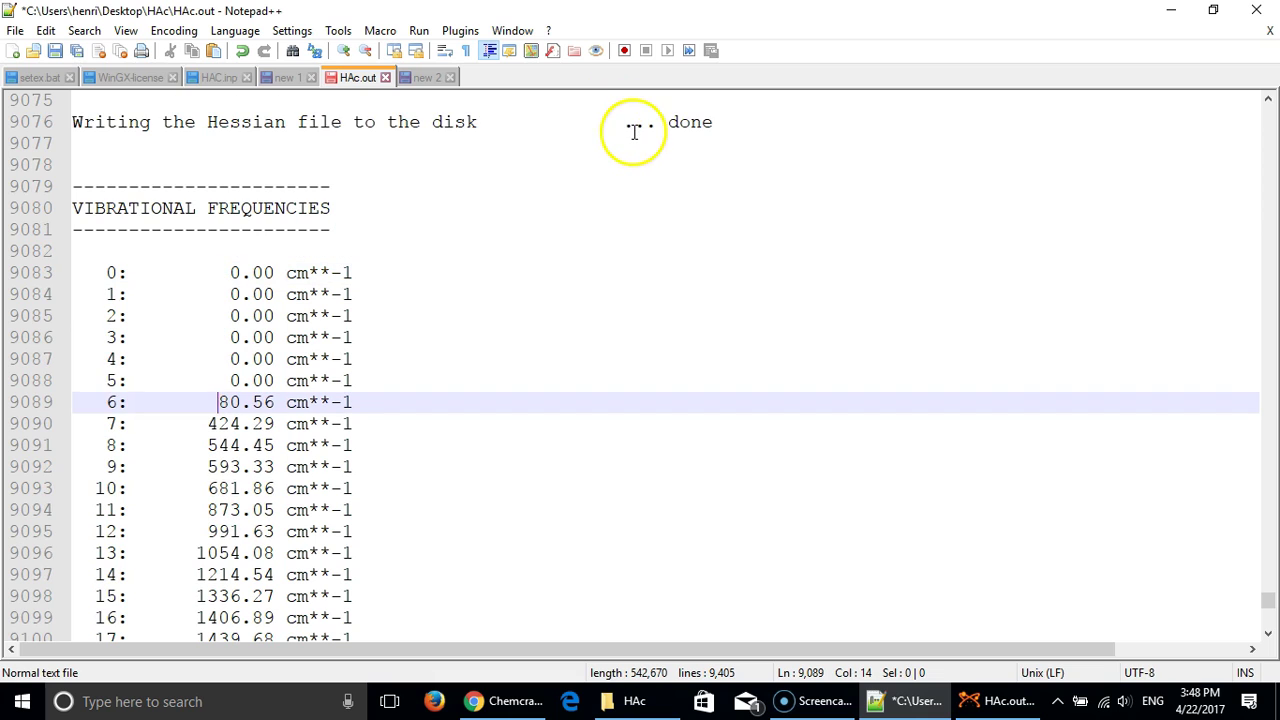
scroll(631, 133, down, 1)
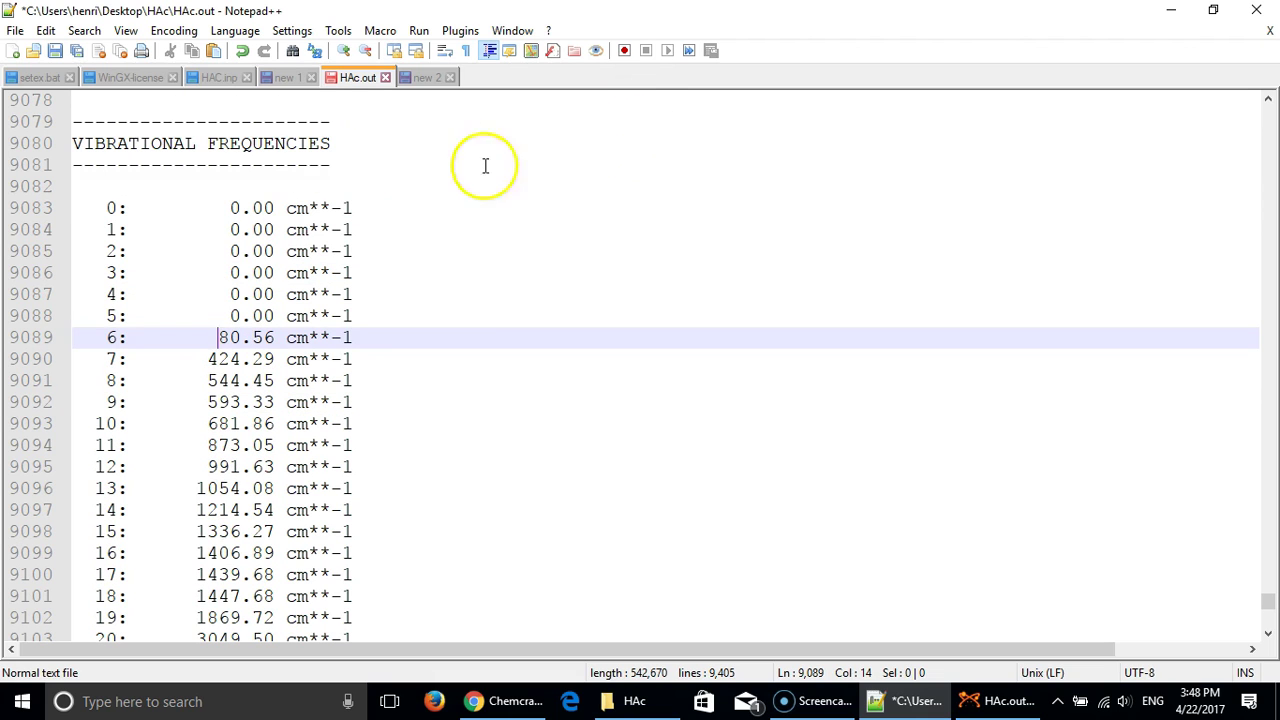
scroll(752, 380, down, 2)
scroll(725, 366, up, 1)
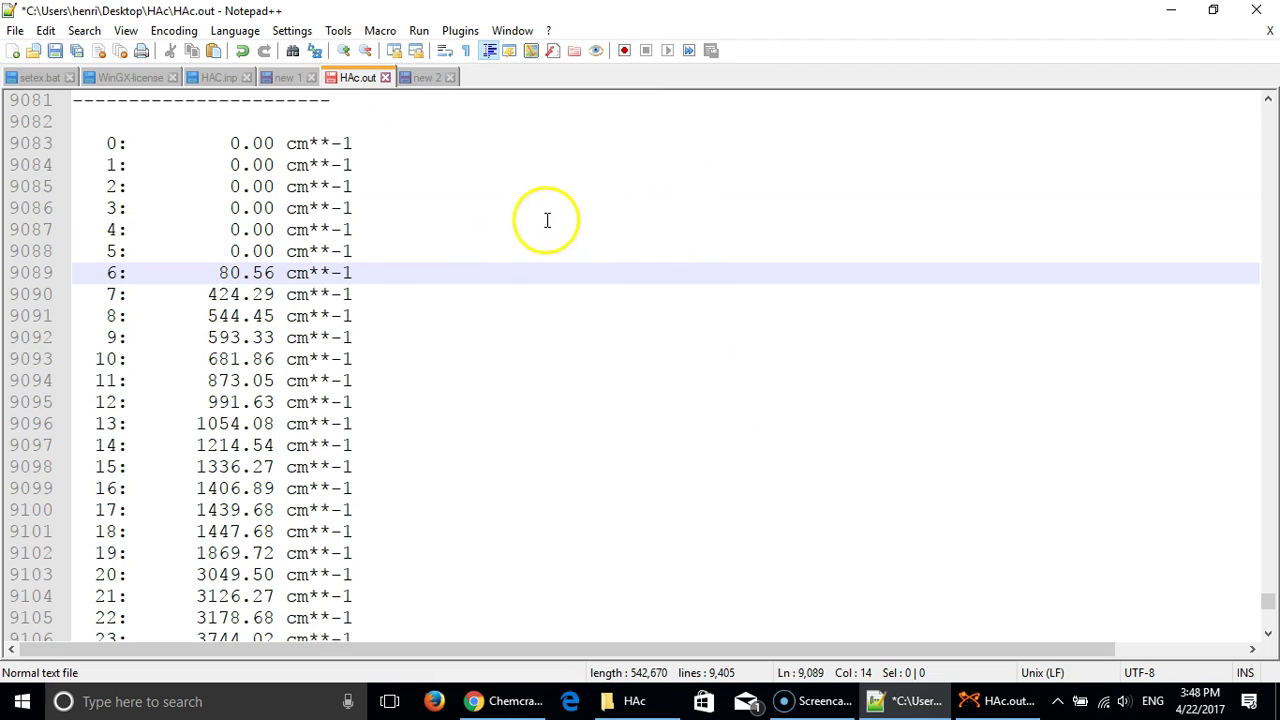
scroll(565, 215, down, 2)
scroll(560, 280, up, 2)
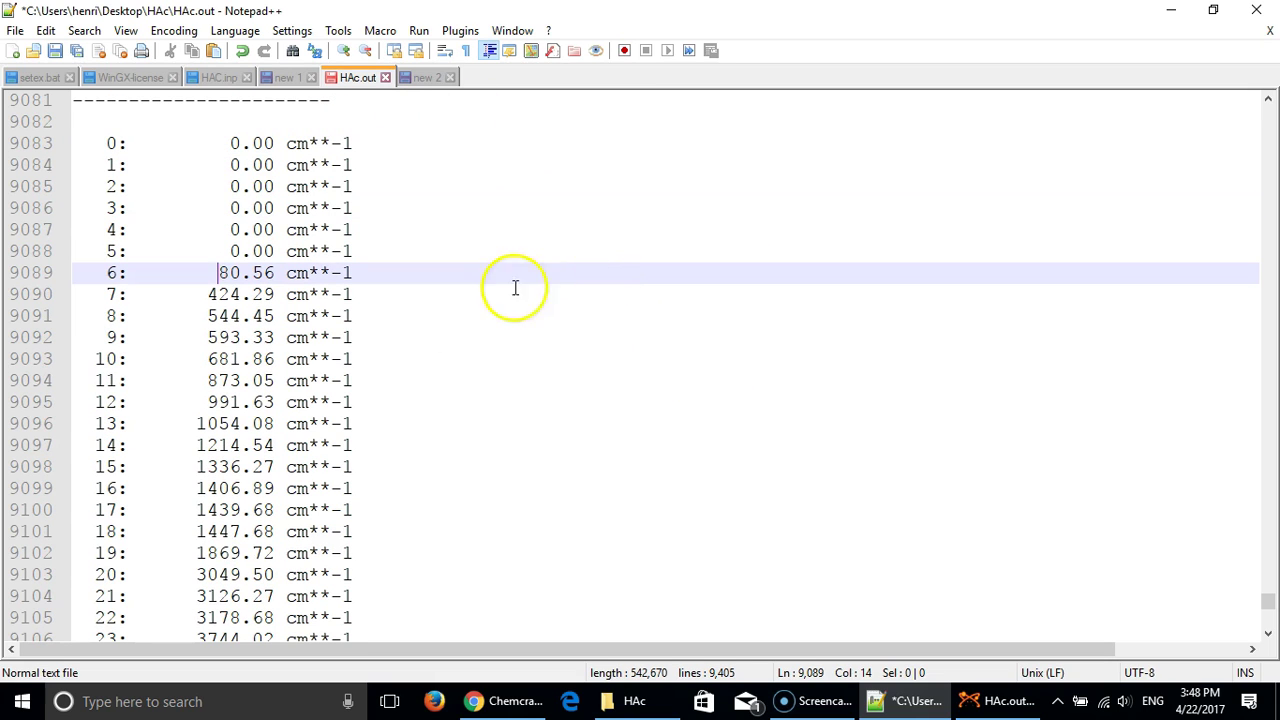
scroll(614, 262, down, 1)
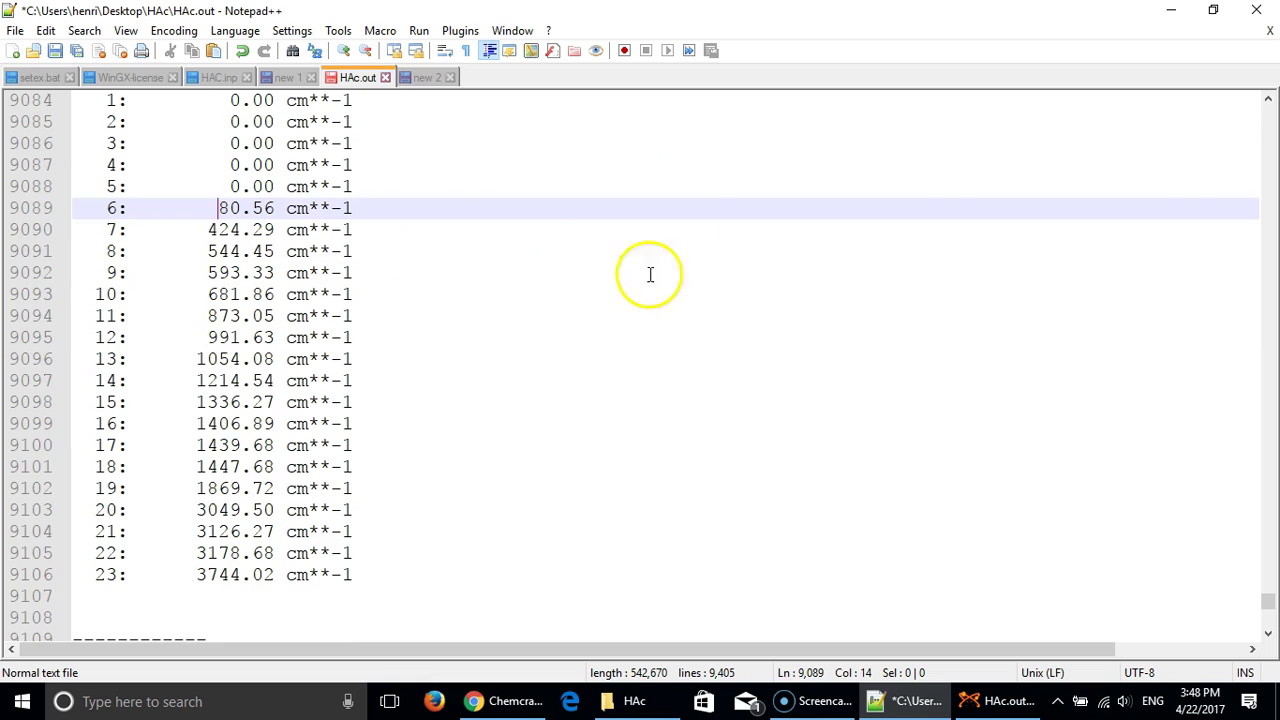
scroll(626, 289, up, 1)
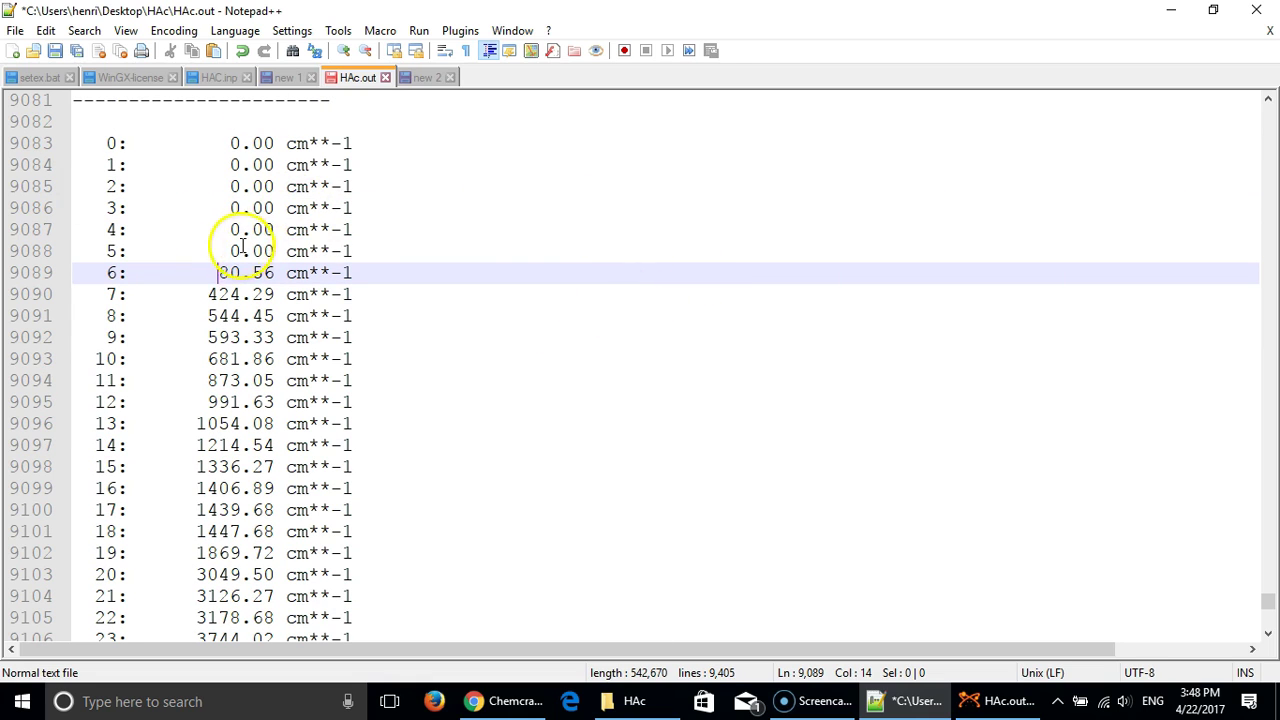
scroll(418, 267, down, 1)
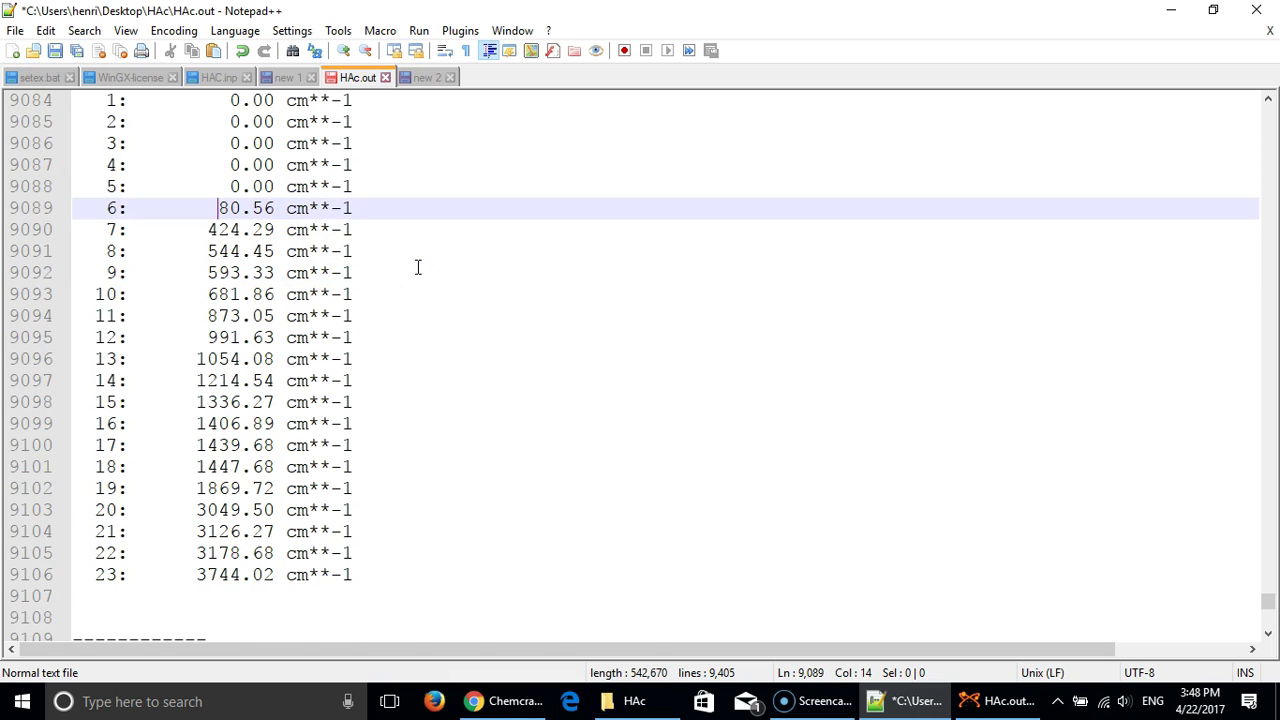
scroll(418, 267, down, 2)
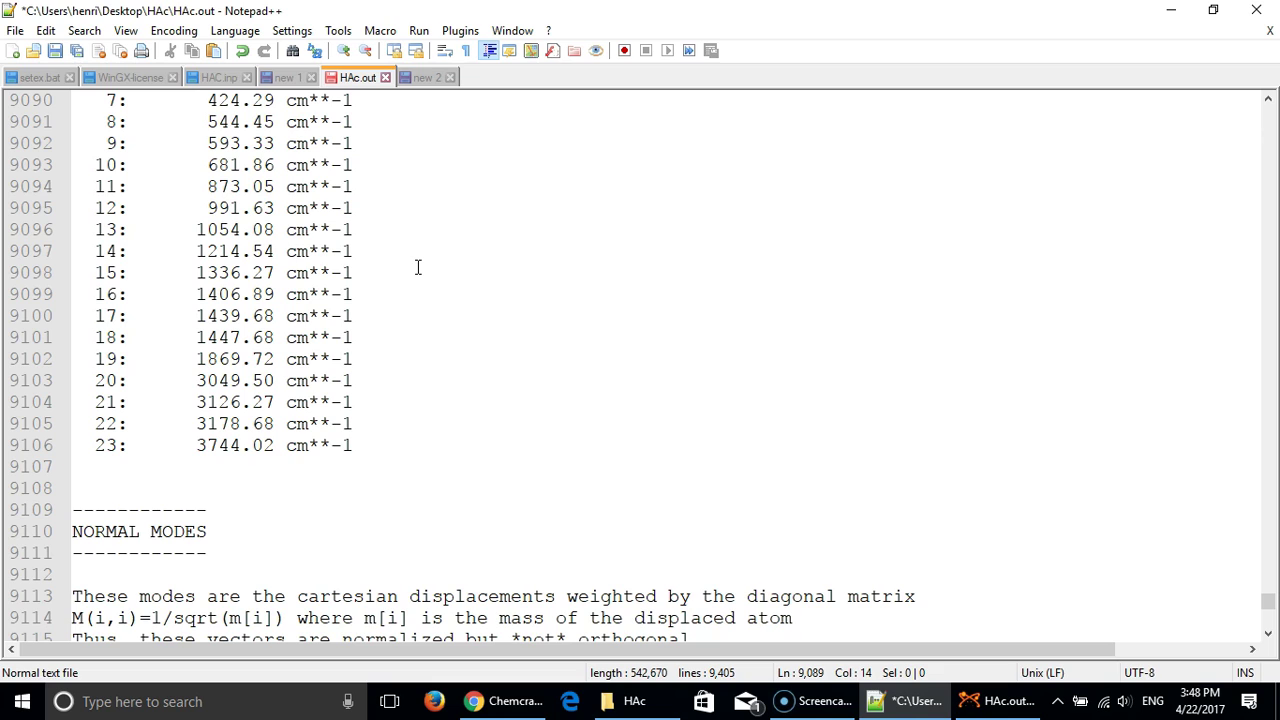
- Switch to the HAc folder, open HAc.out in Chemcraft, dismiss the Chemcraft hints and maximize the window
click(636, 708)
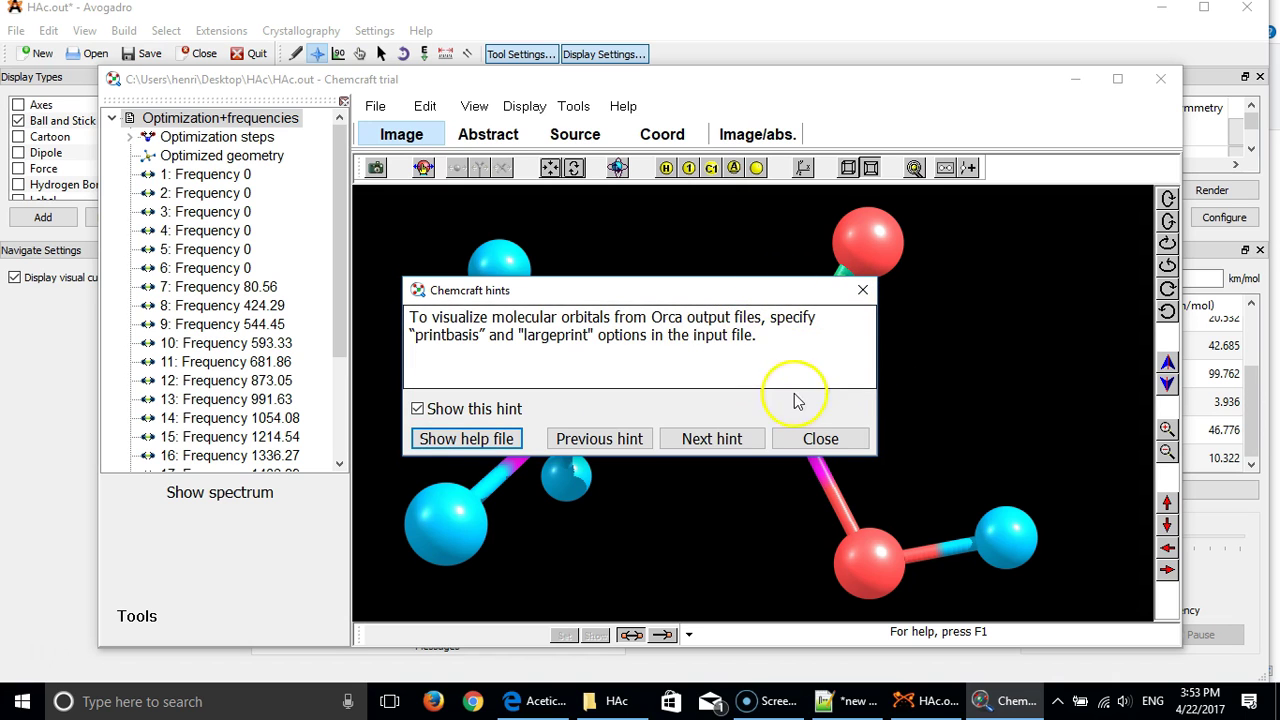
click(820, 439)
click(1117, 78)
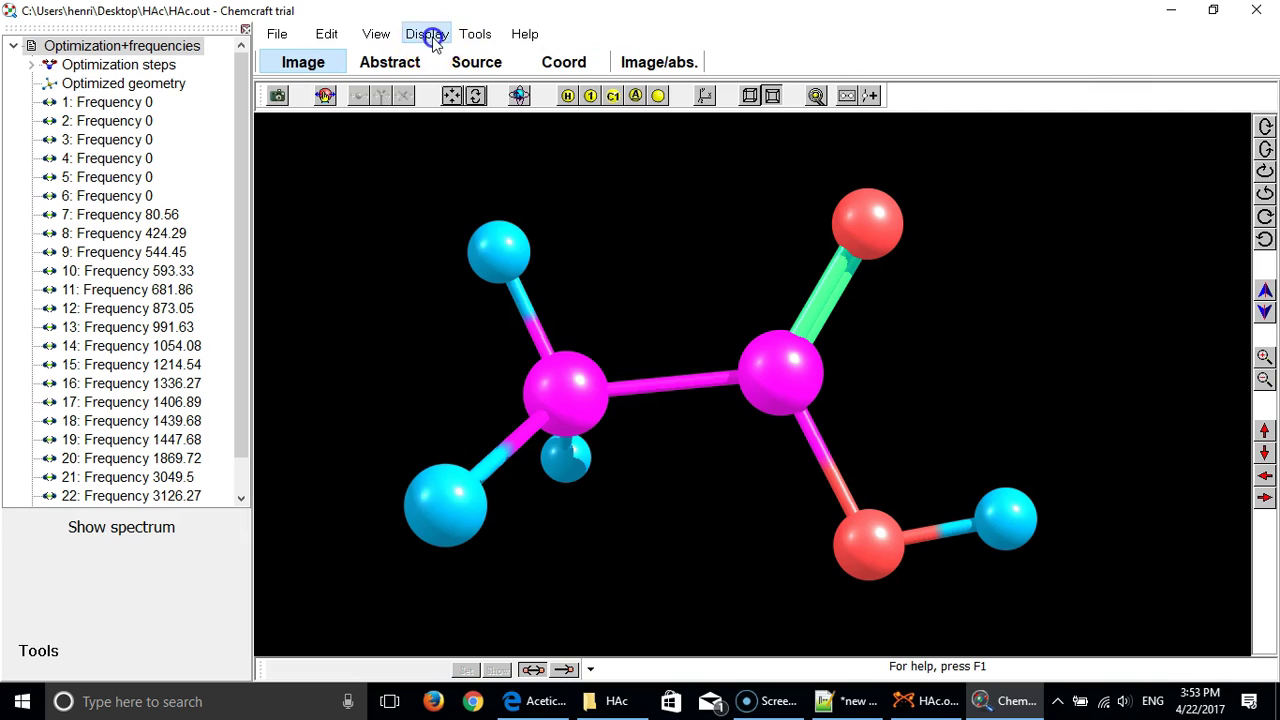
- Change the atom colours to grey carbons, red oxygens and white hydrogens, expand the optimization steps and display the optimized geometry
click(426, 36)
click(466, 119)
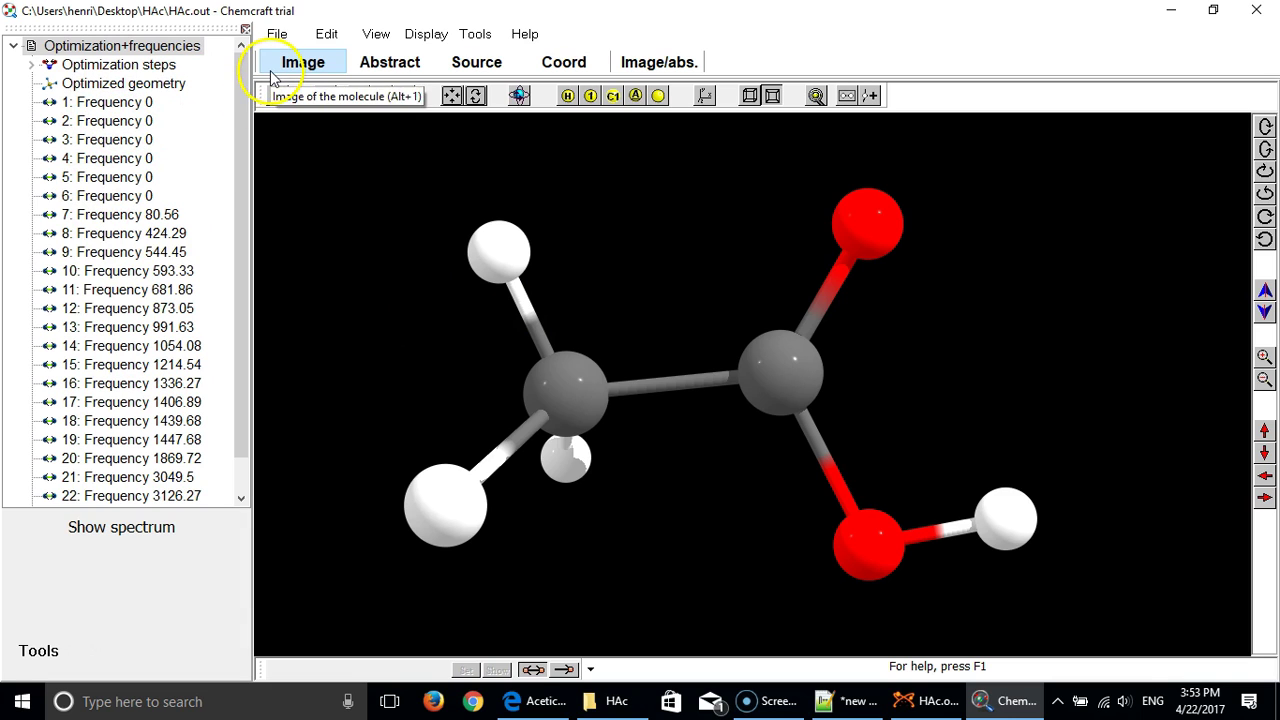
click(31, 64)
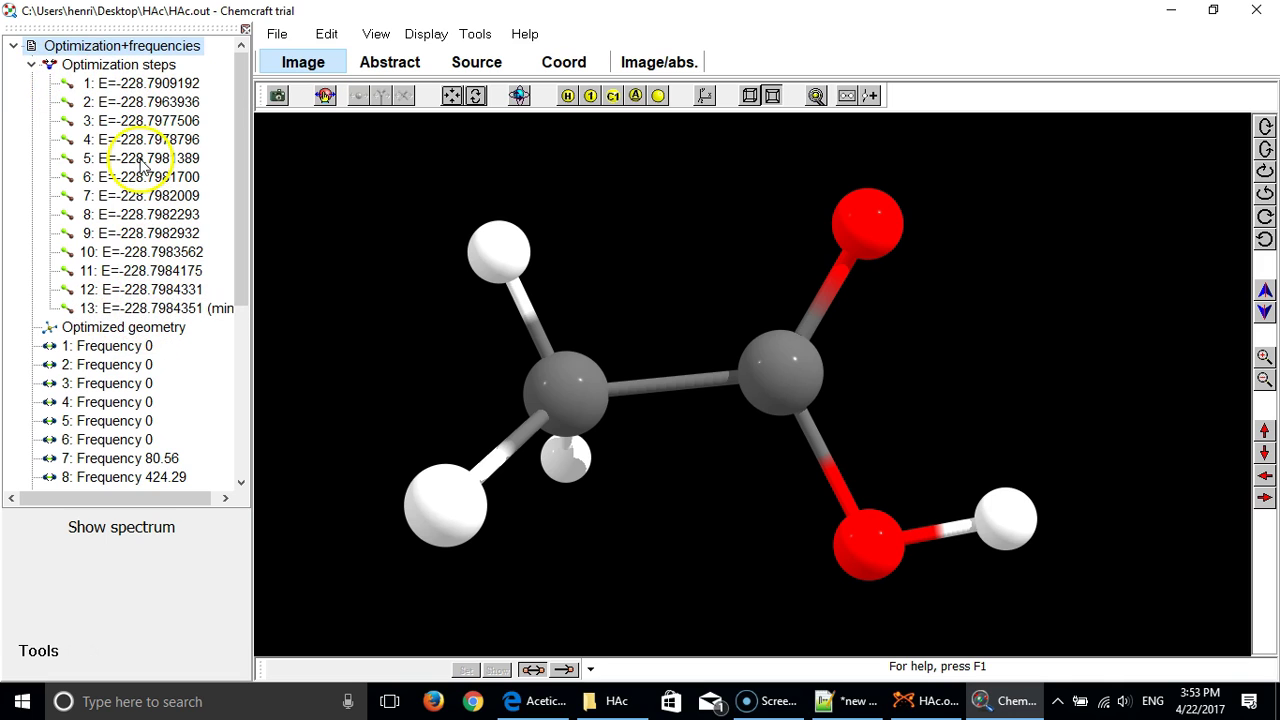
click(117, 328)
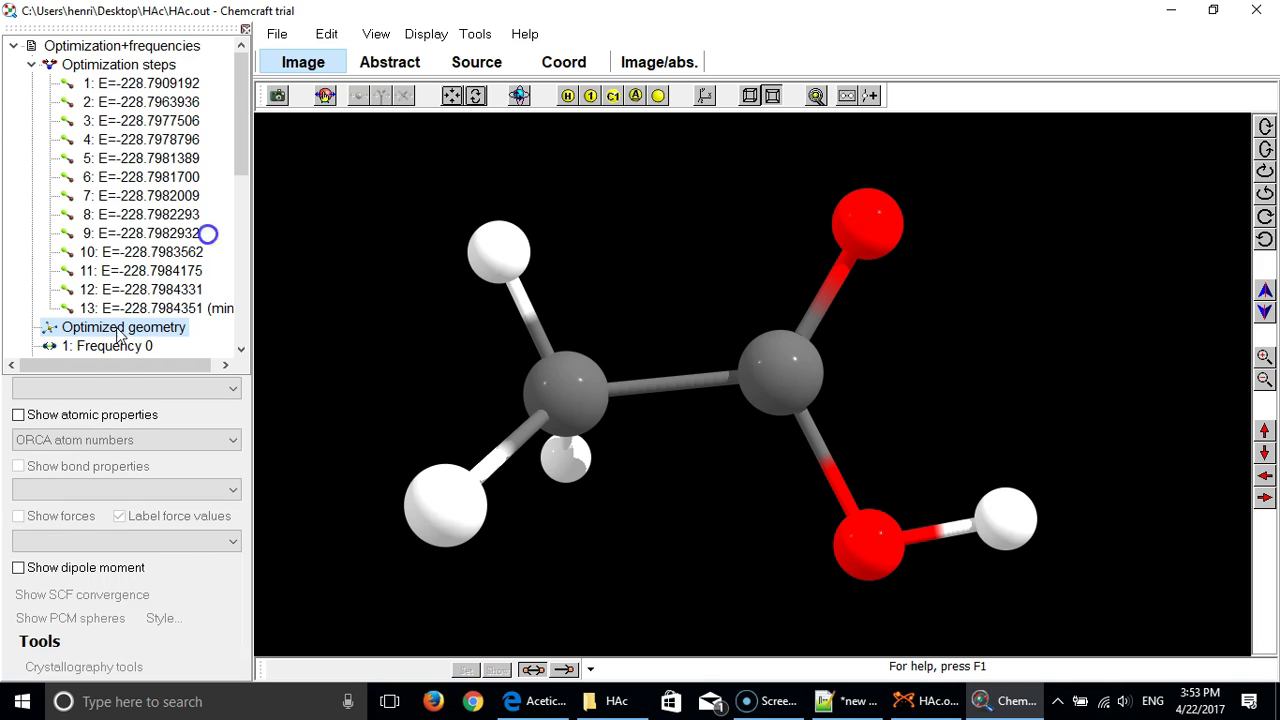
- Animate vibration 7 at frequency 80.56 and show its displacement vectors as scaled vectors
drag(243, 166, 236, 280)
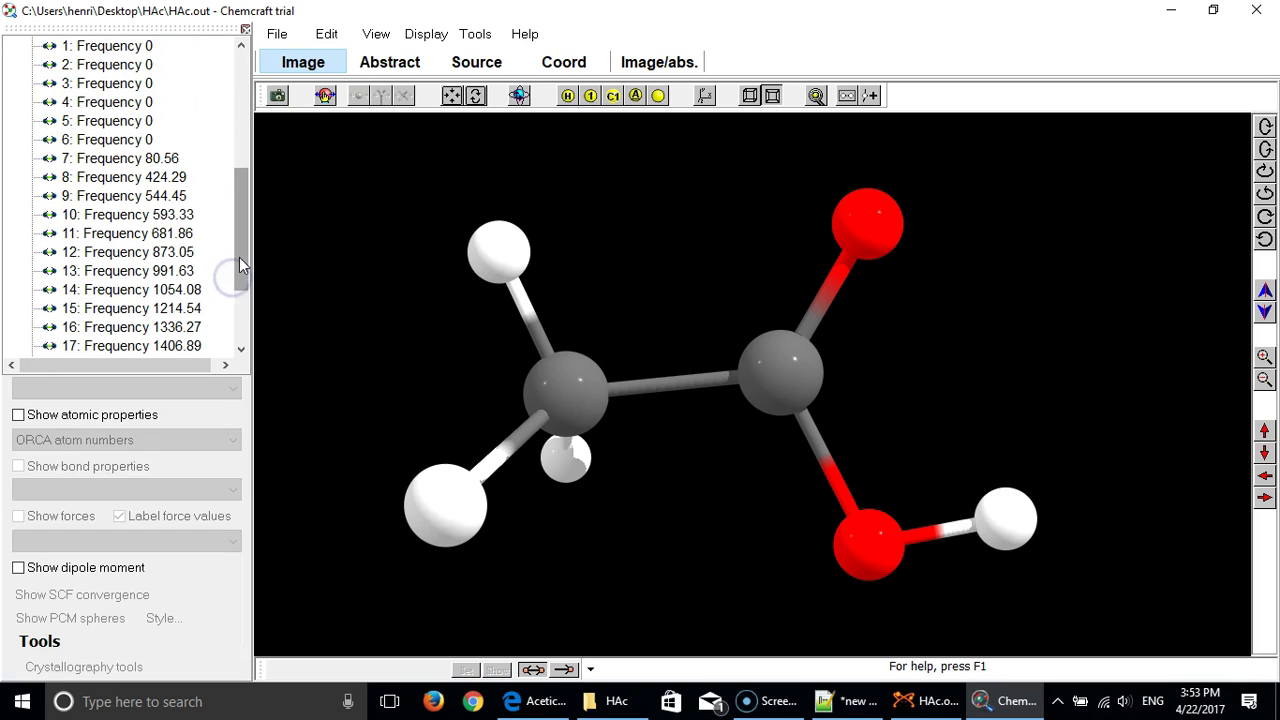
click(159, 158)
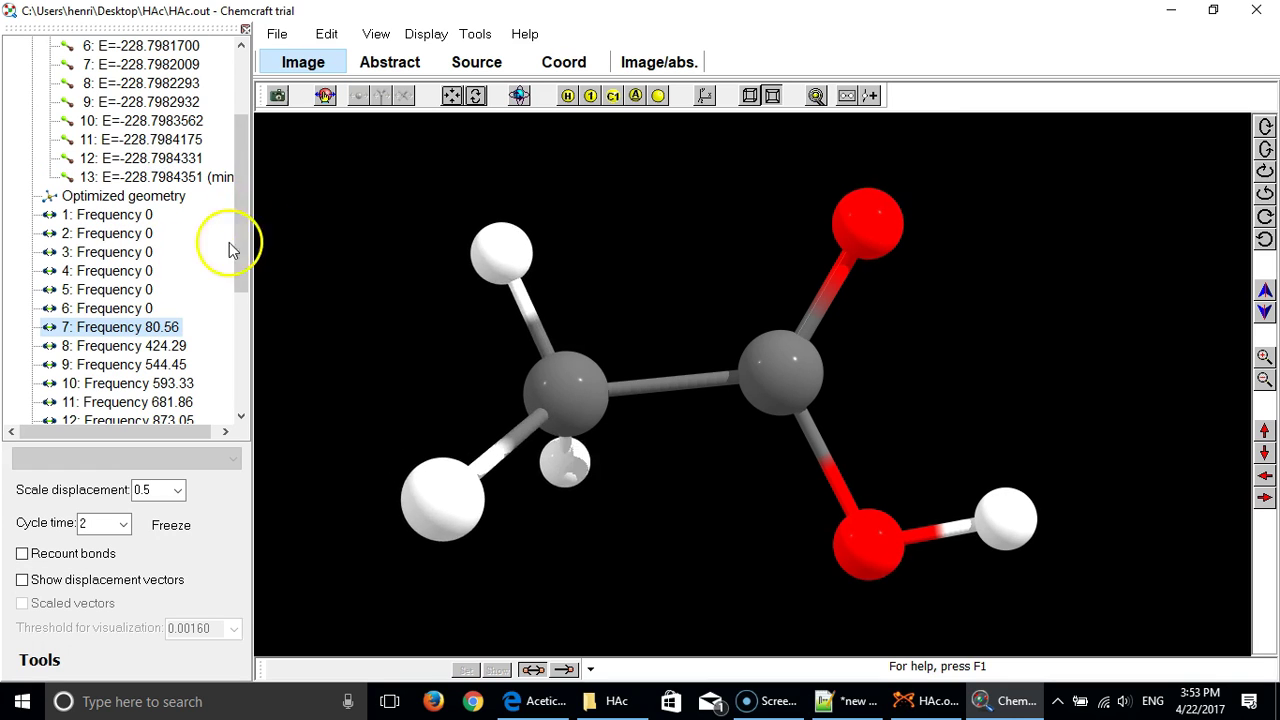
mouse_move(829, 334)
mouse_down()
mouse_move(761, 340)
mouse_move(821, 331)
mouse_up()
scroll(827, 335, down, 5)
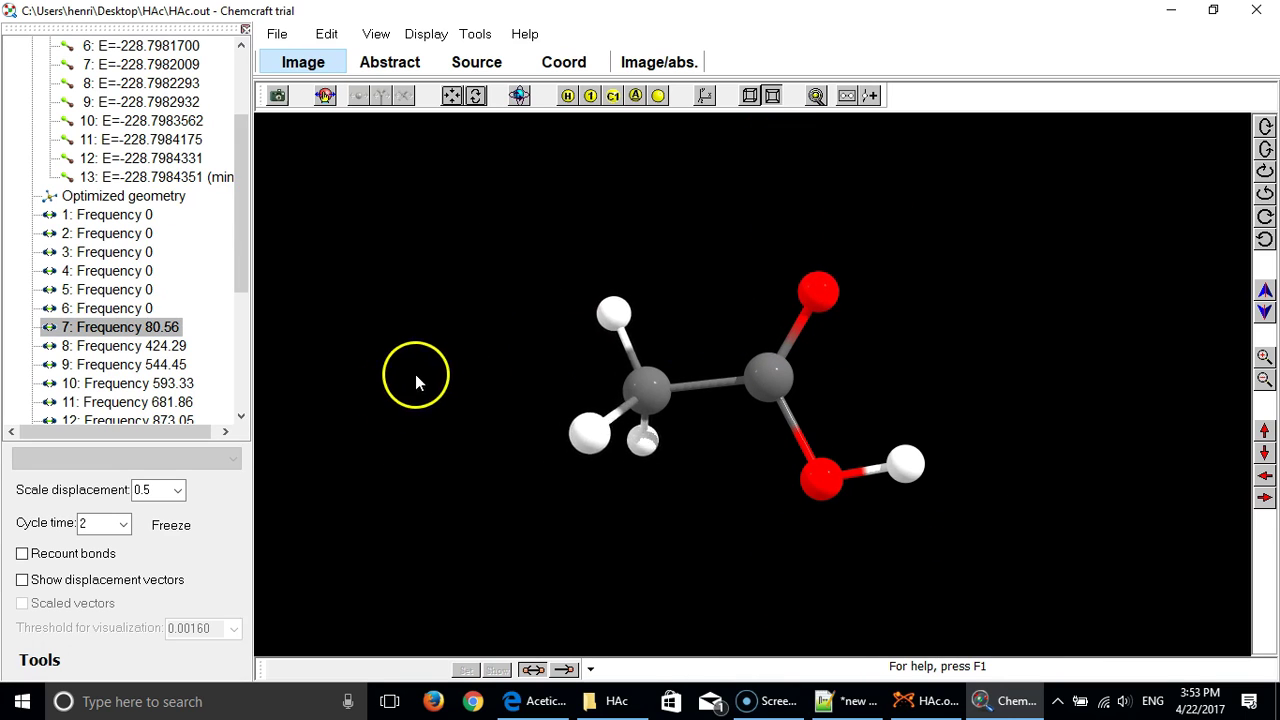
click(38, 586)
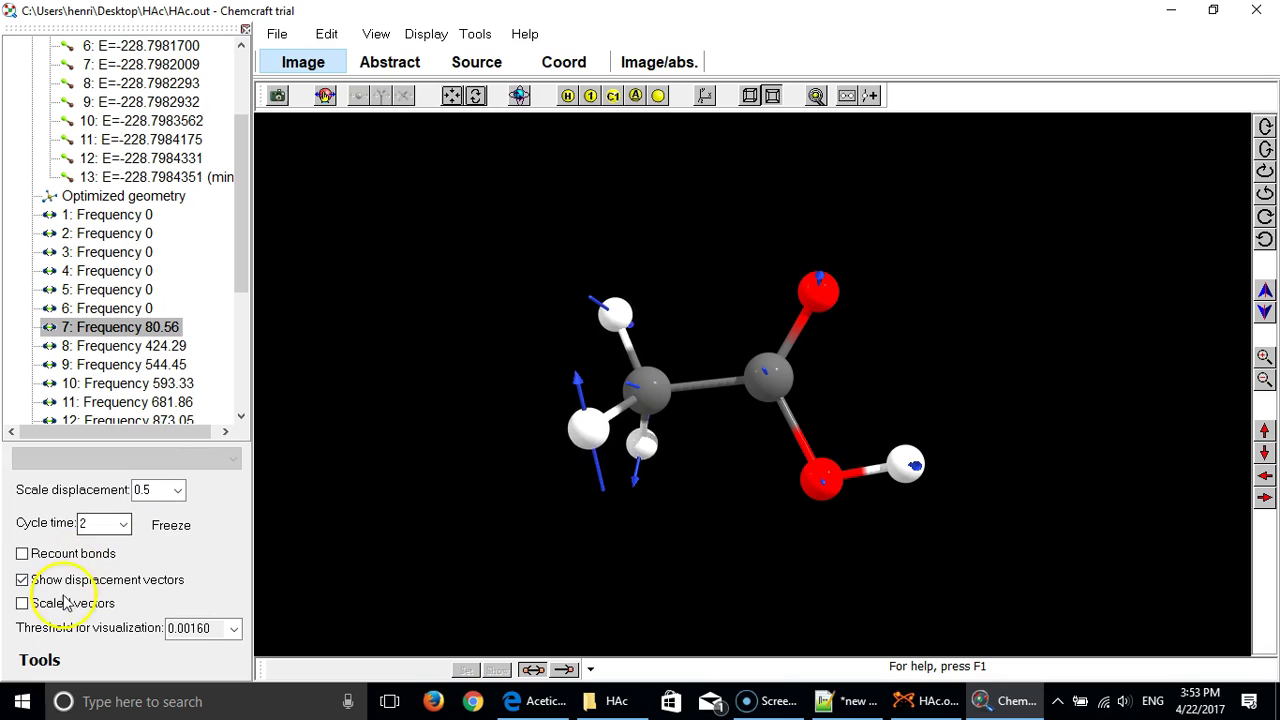
click(50, 605)
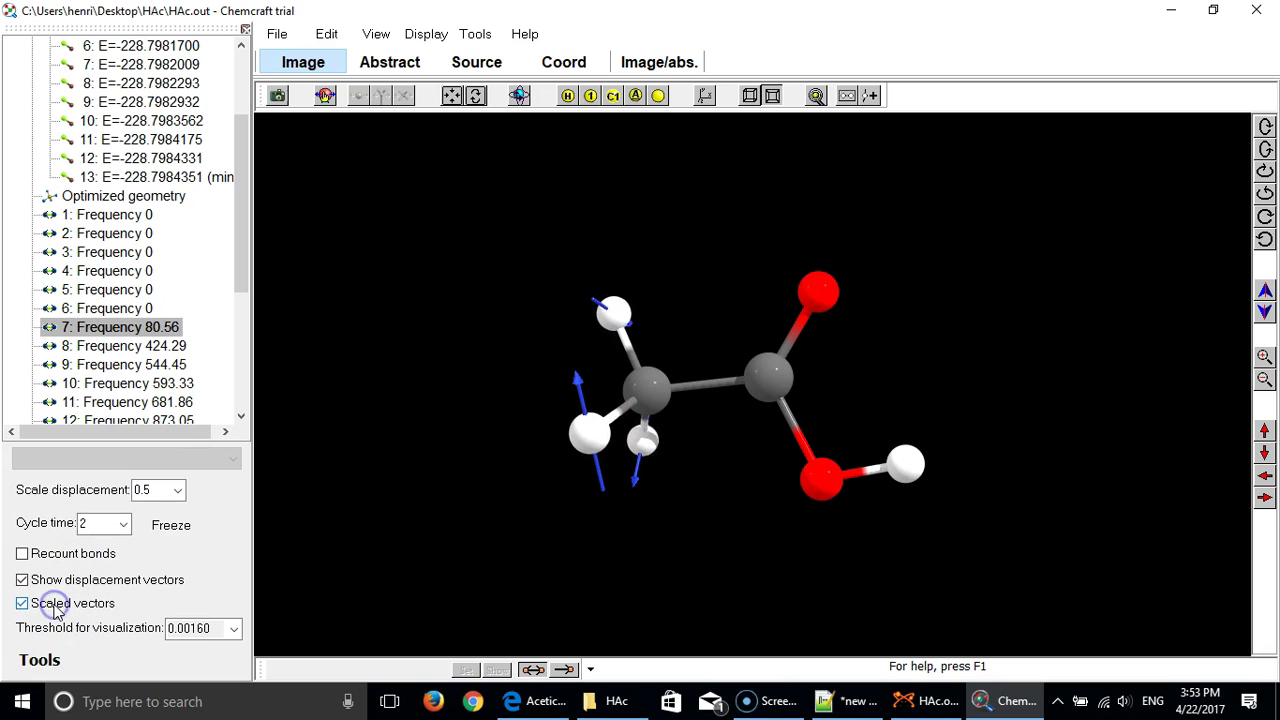
- Animate vibration 20 at frequency 1869.72 and inspect its displacement vectors on the acetic acid molecule
mouse_move(726, 449)
mouse_down()
mouse_move(677, 434)
mouse_move(707, 437)
mouse_up()
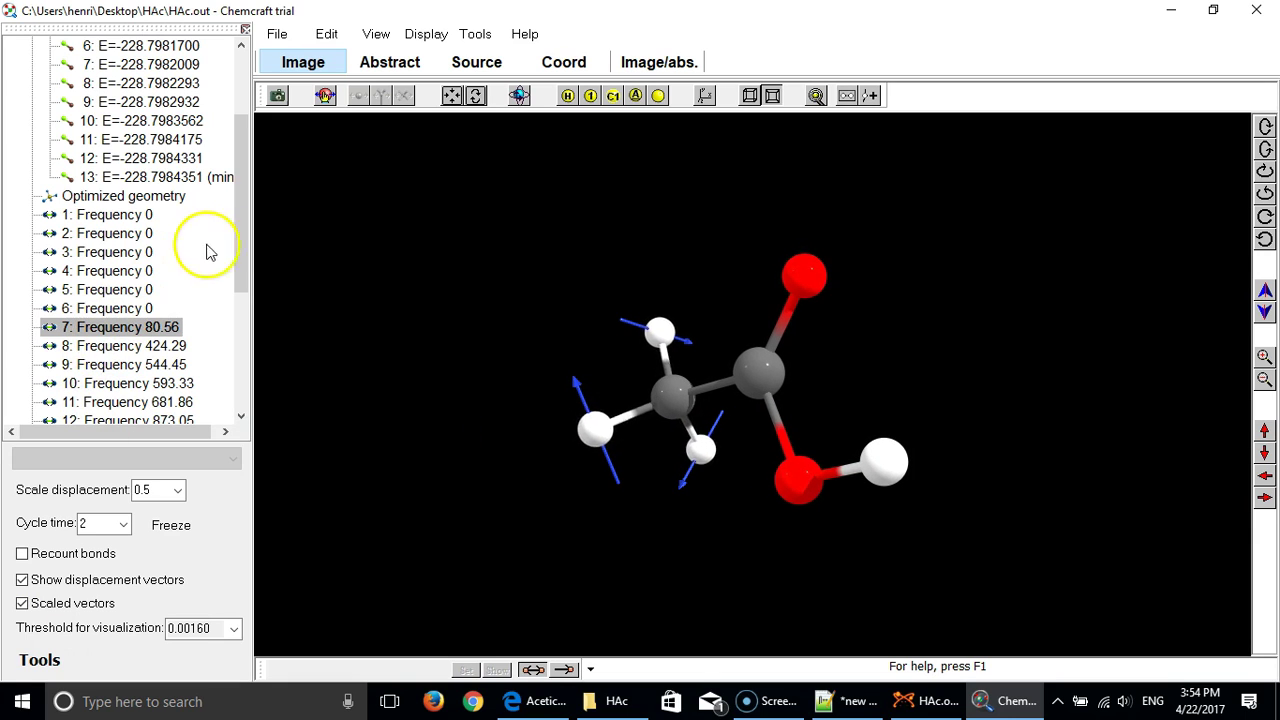
drag(243, 251, 249, 351)
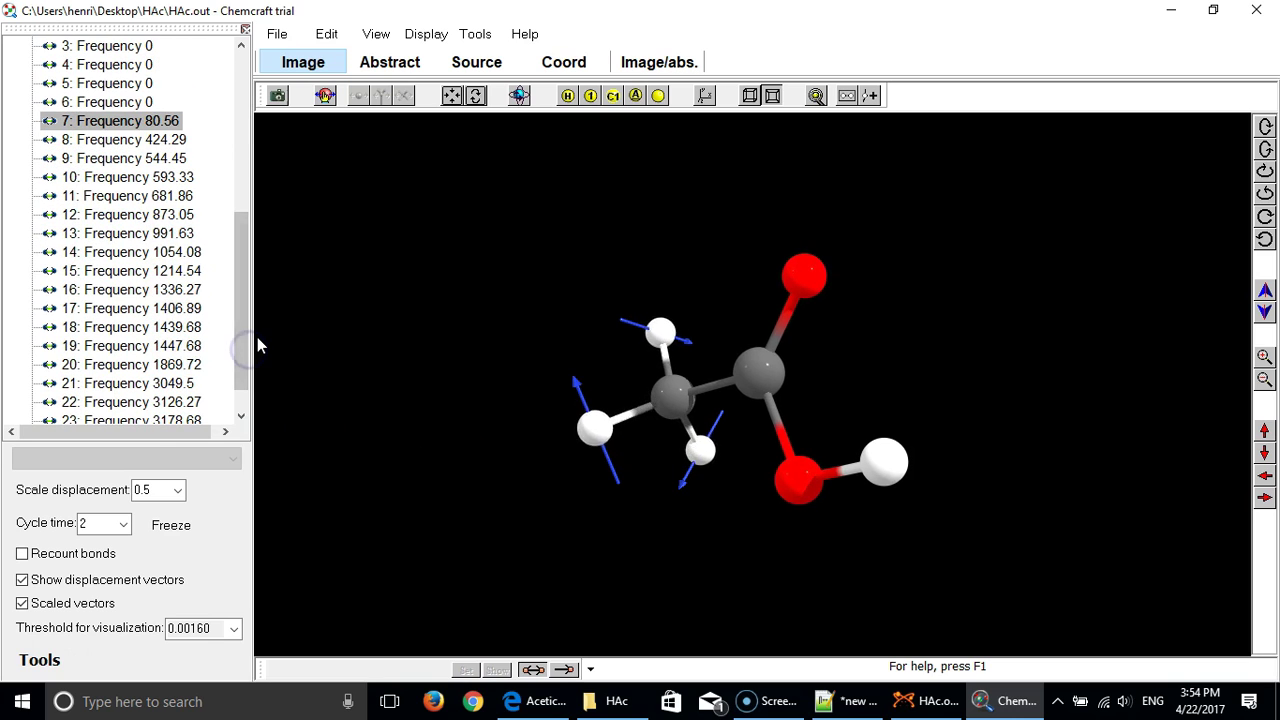
click(138, 366)
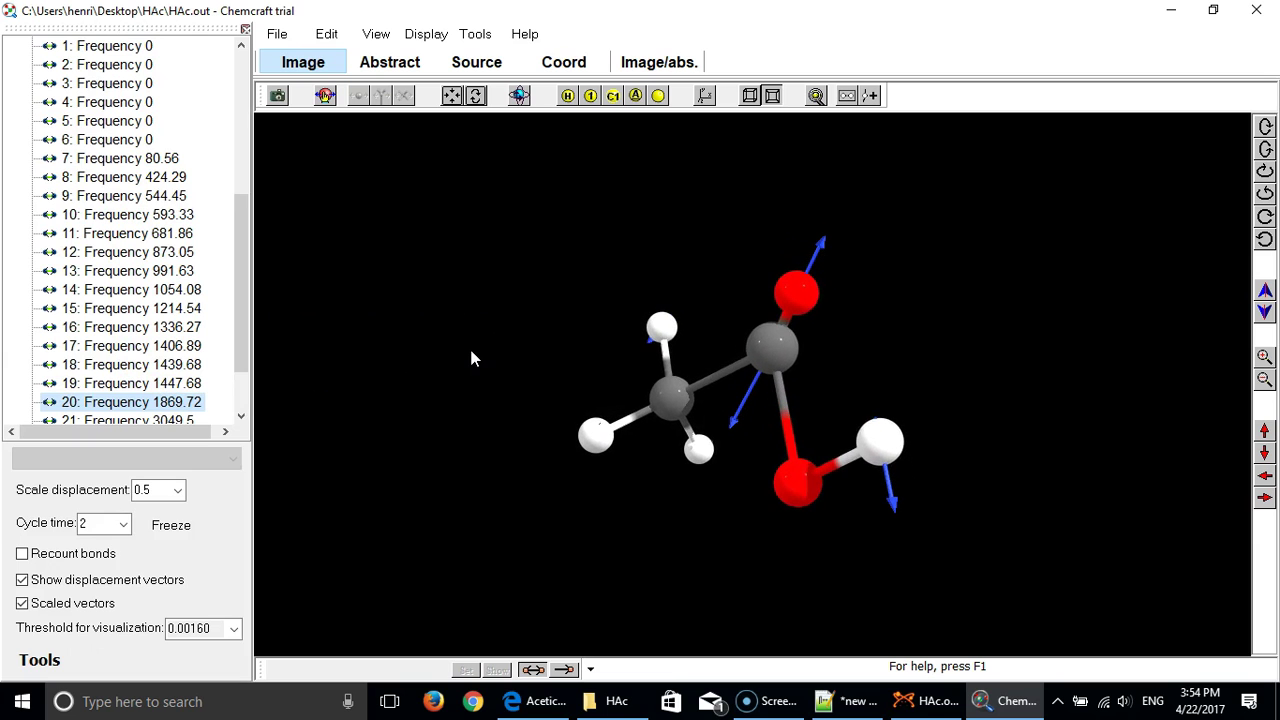
click(363, 302)
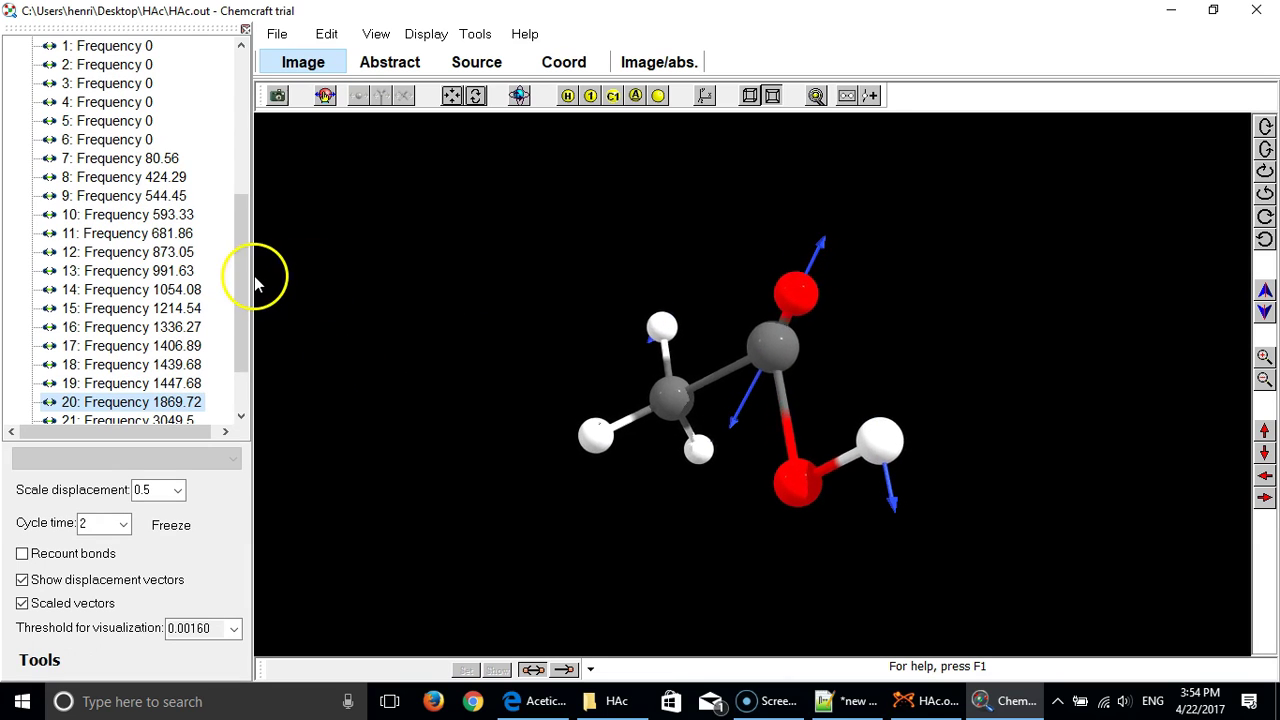
drag(246, 277, 243, 342)
drag(600, 383, 647, 383)
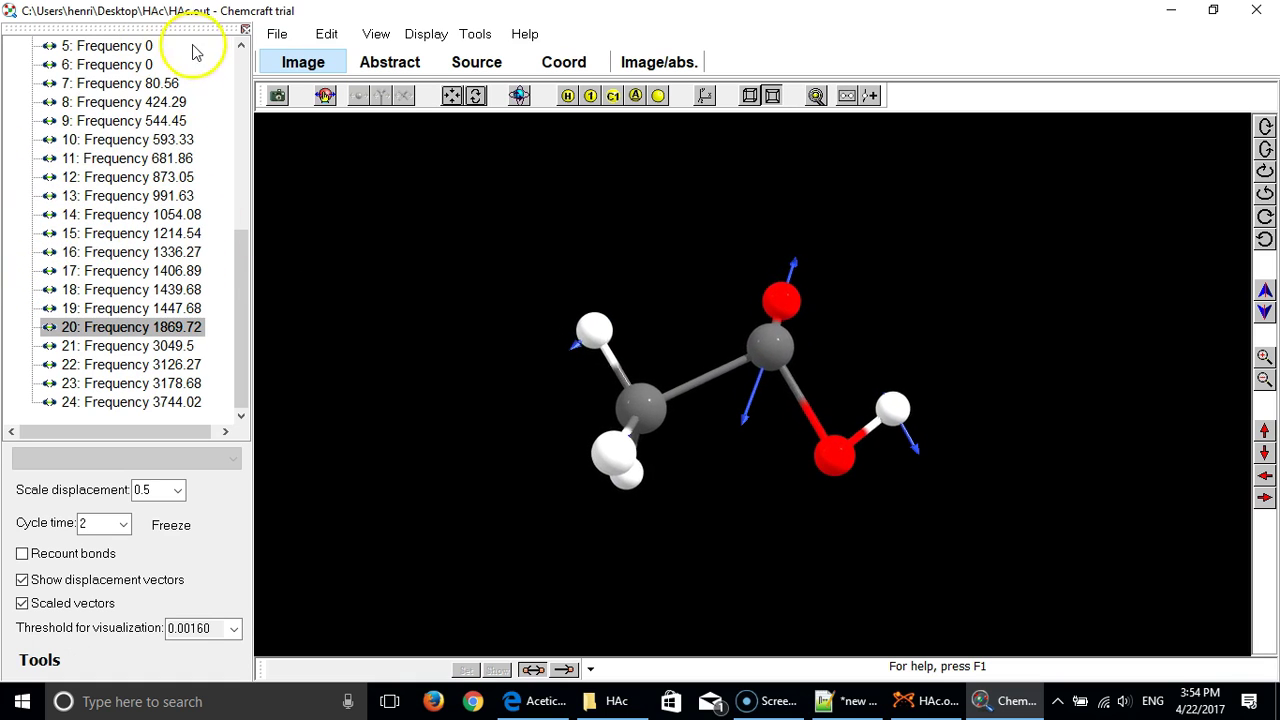
- Show the IR intensities spectrum for the Optimization+frequencies entry and maximize the spectrum window
drag(243, 266, 229, 85)
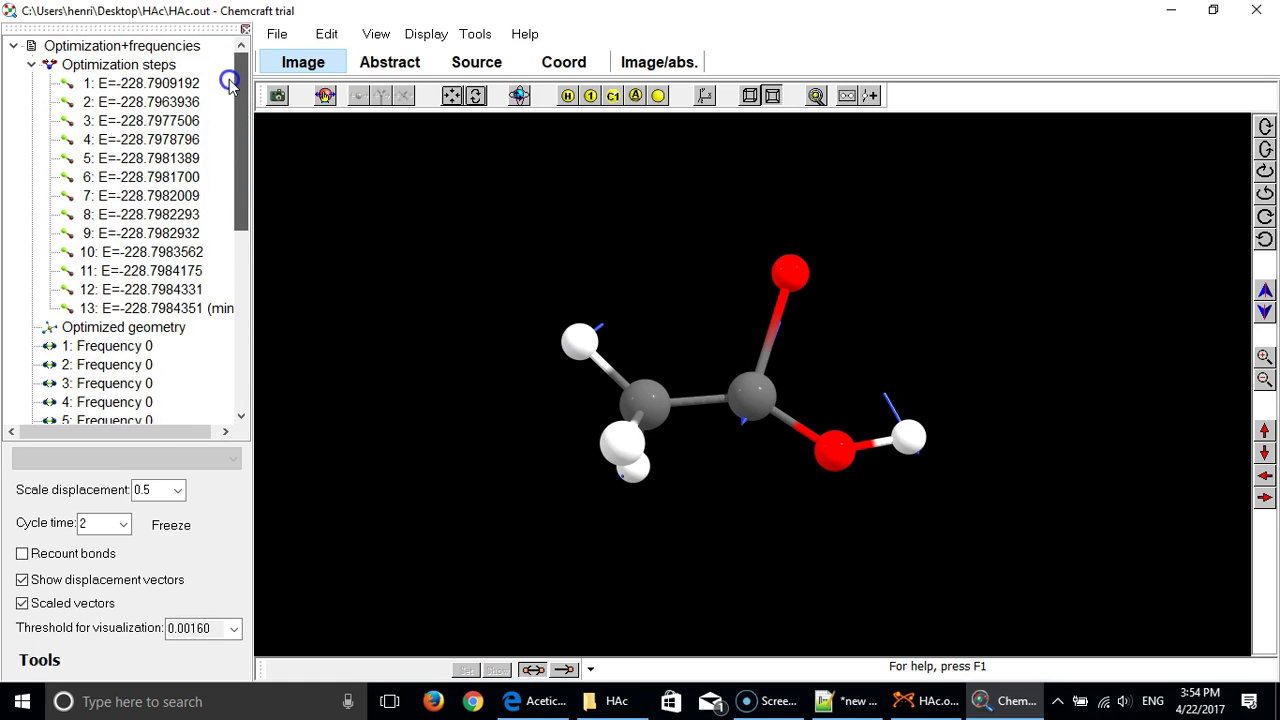
click(143, 47)
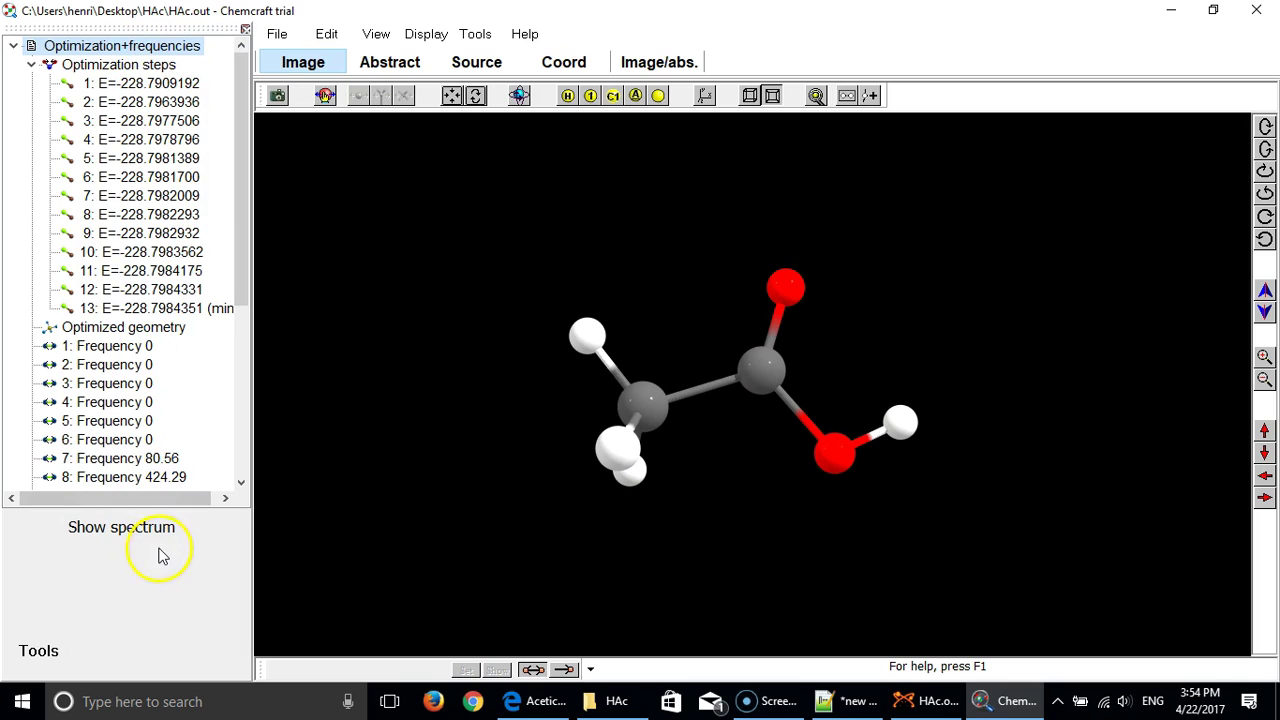
click(140, 530)
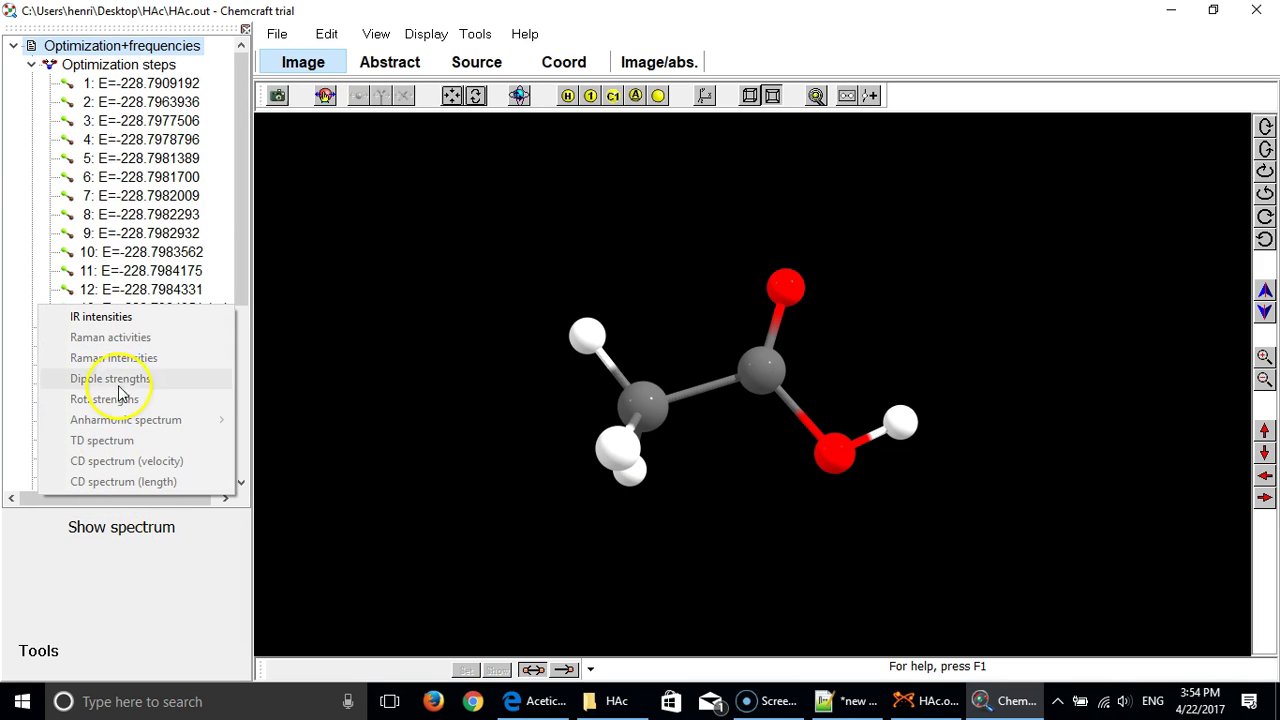
click(147, 318)
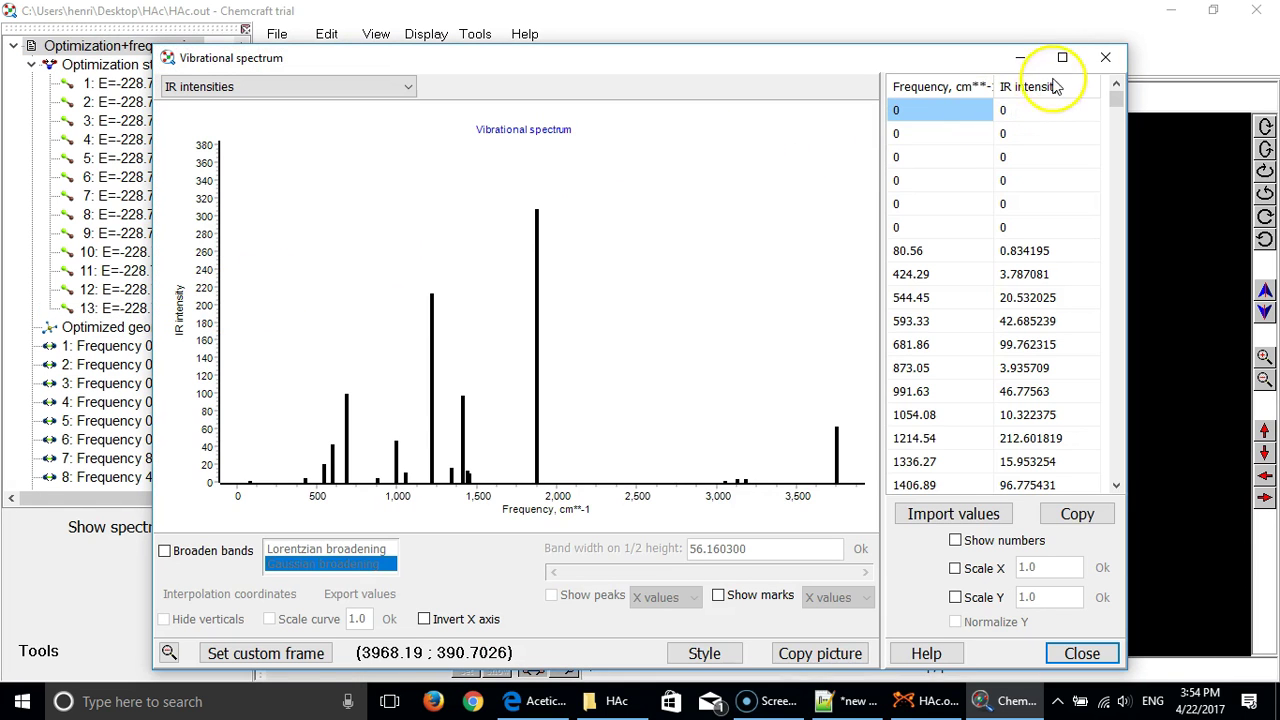
click(1061, 58)
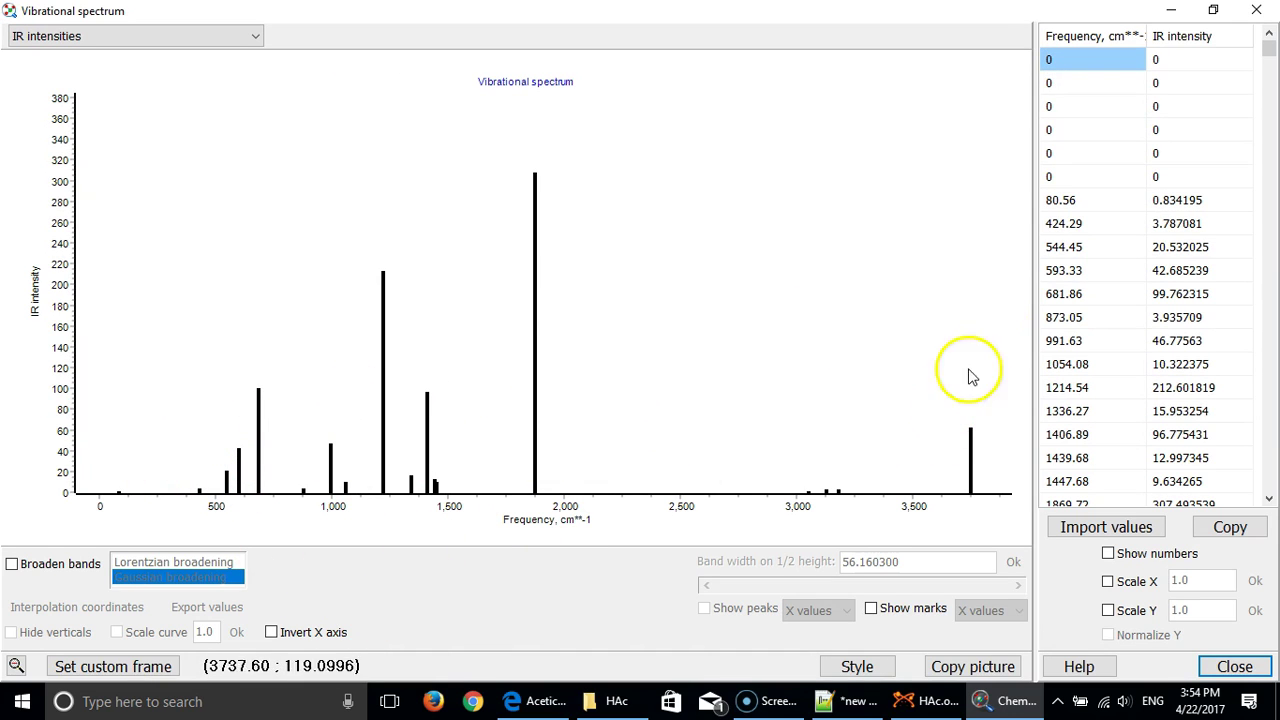
- Apply Gaussian broadening with a band width of 84.240450, hide the verticals and label the peaks with their X values
click(30, 567)
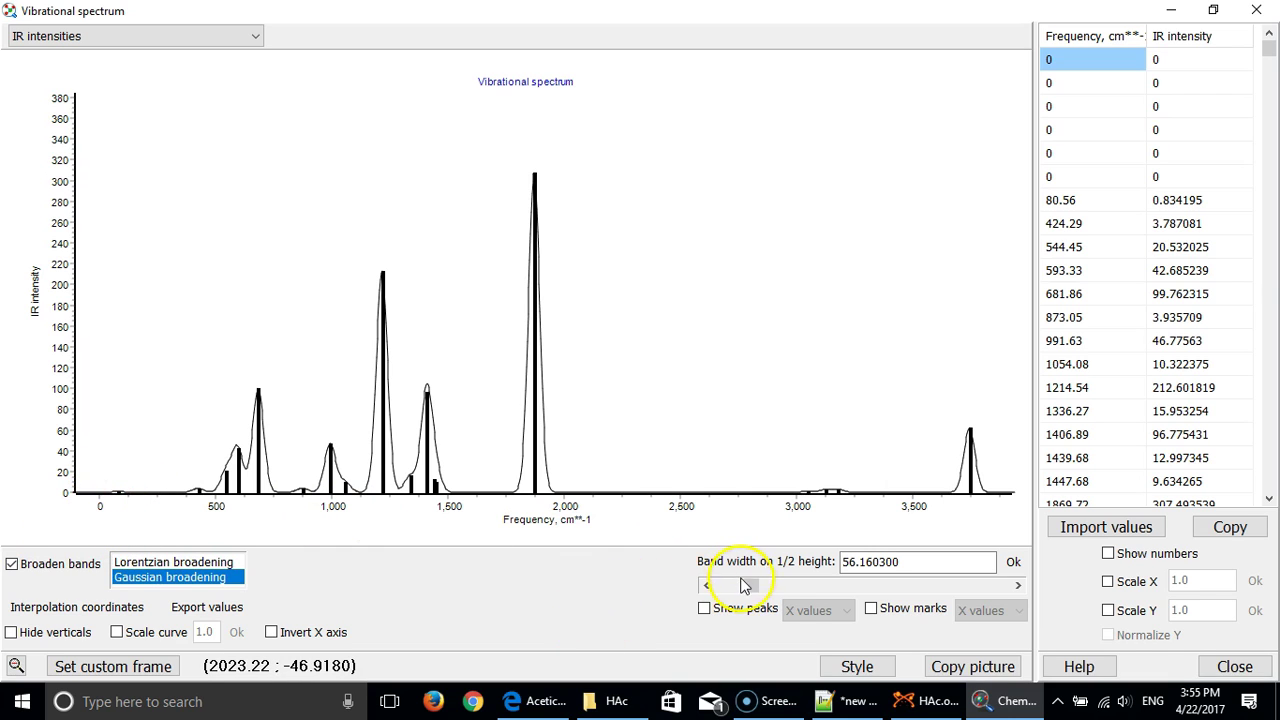
mouse_move(745, 585)
mouse_down()
mouse_move(724, 585)
mouse_move(758, 586)
mouse_move(743, 586)
mouse_up()
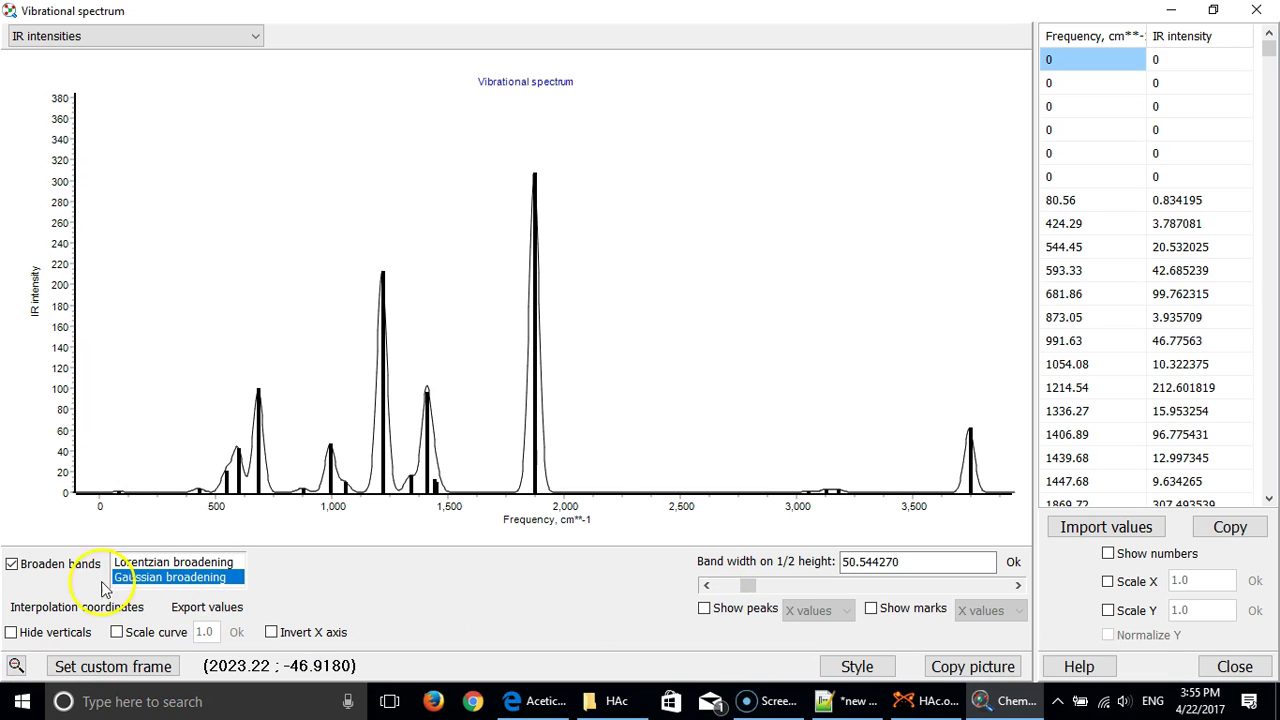
click(12, 632)
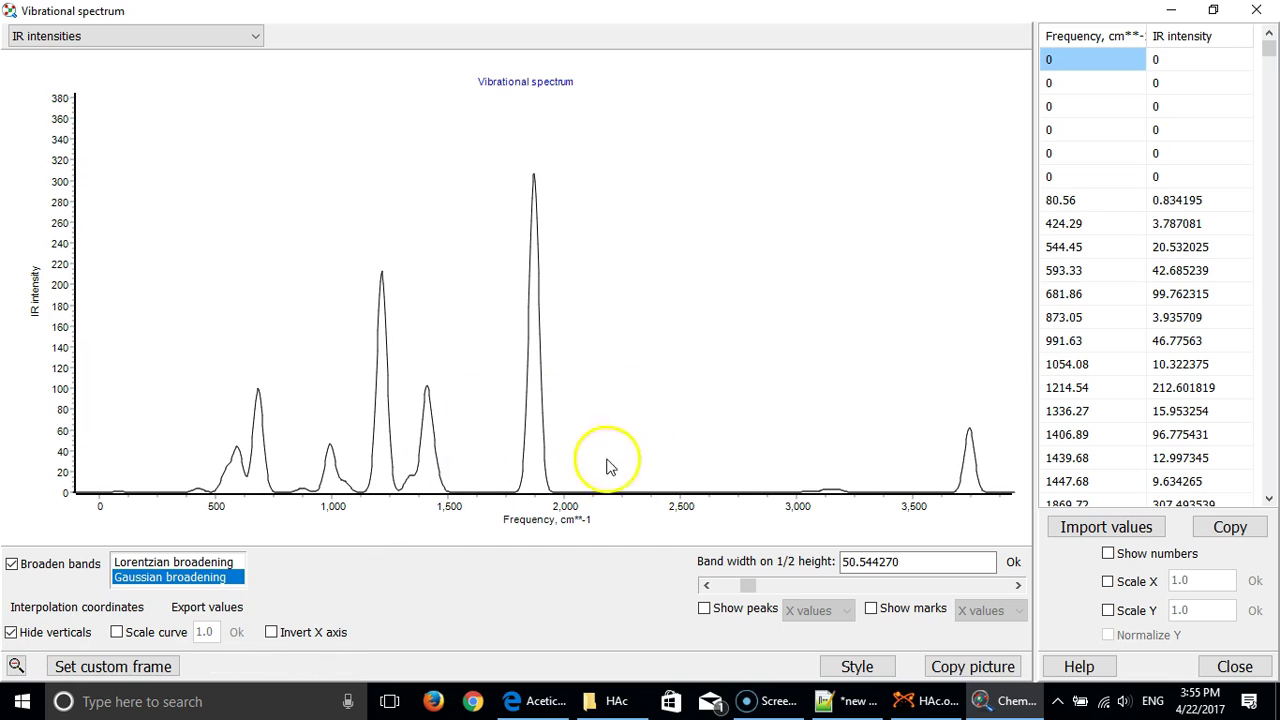
drag(745, 585, 757, 585)
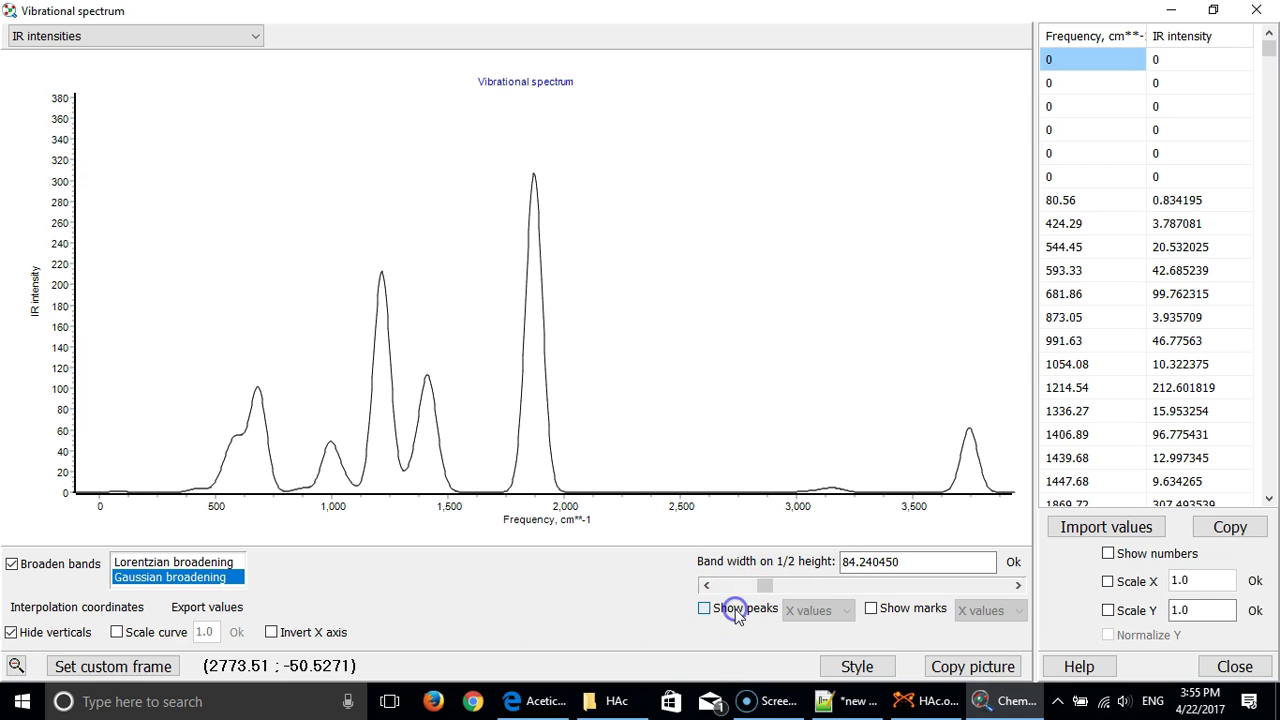
click(733, 611)
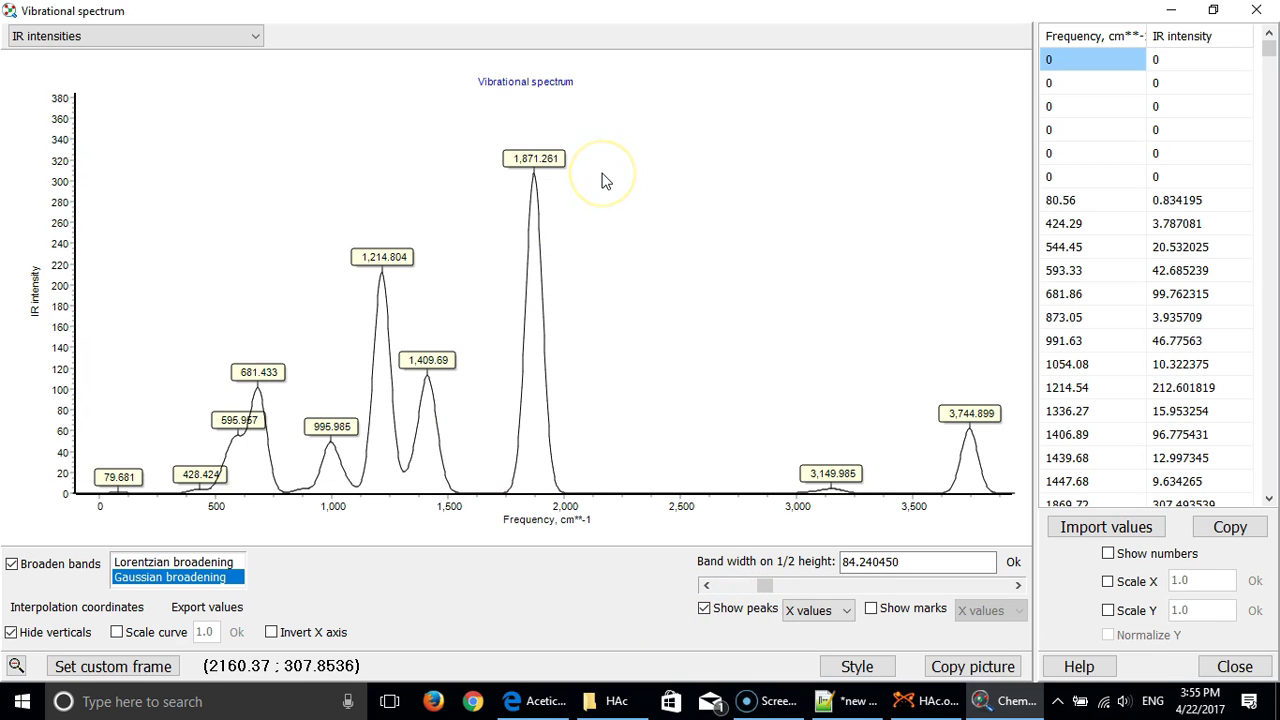
- Compare the calculated IR spectrum with the experimental NIST acetic acid spectrum in the browser, and close the calculated spectrum
click(536, 704)
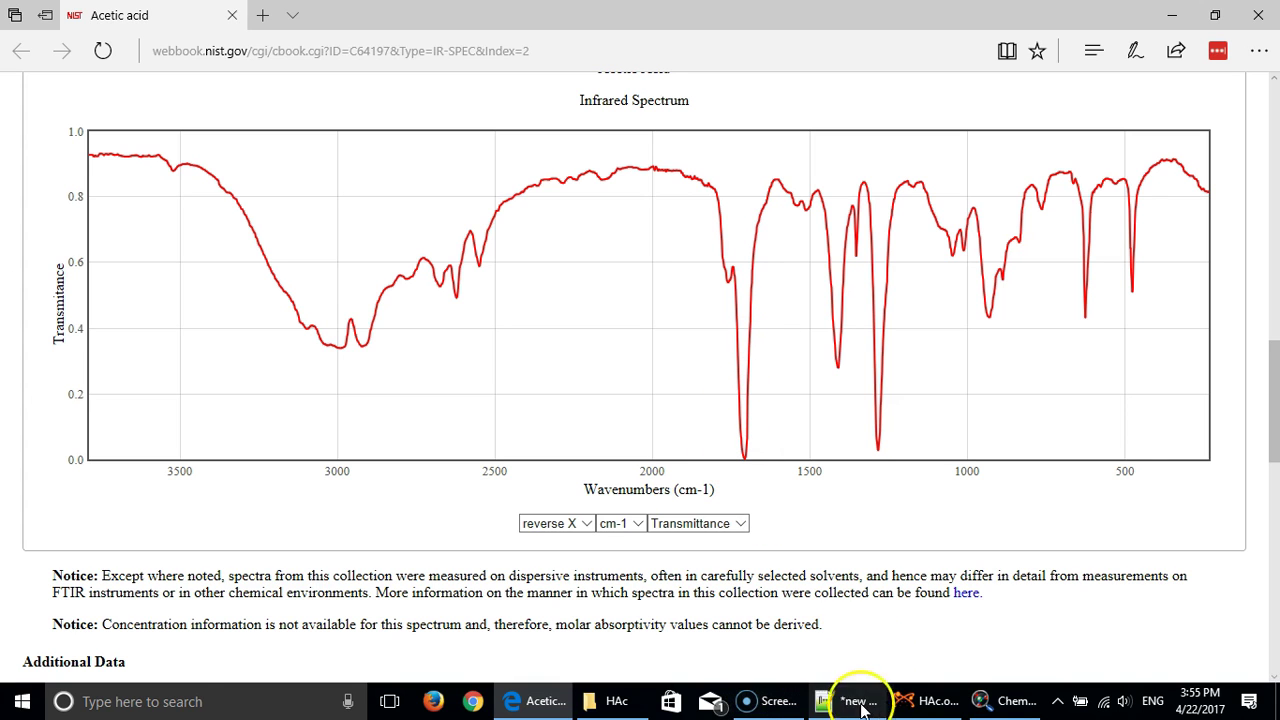
click(978, 699)
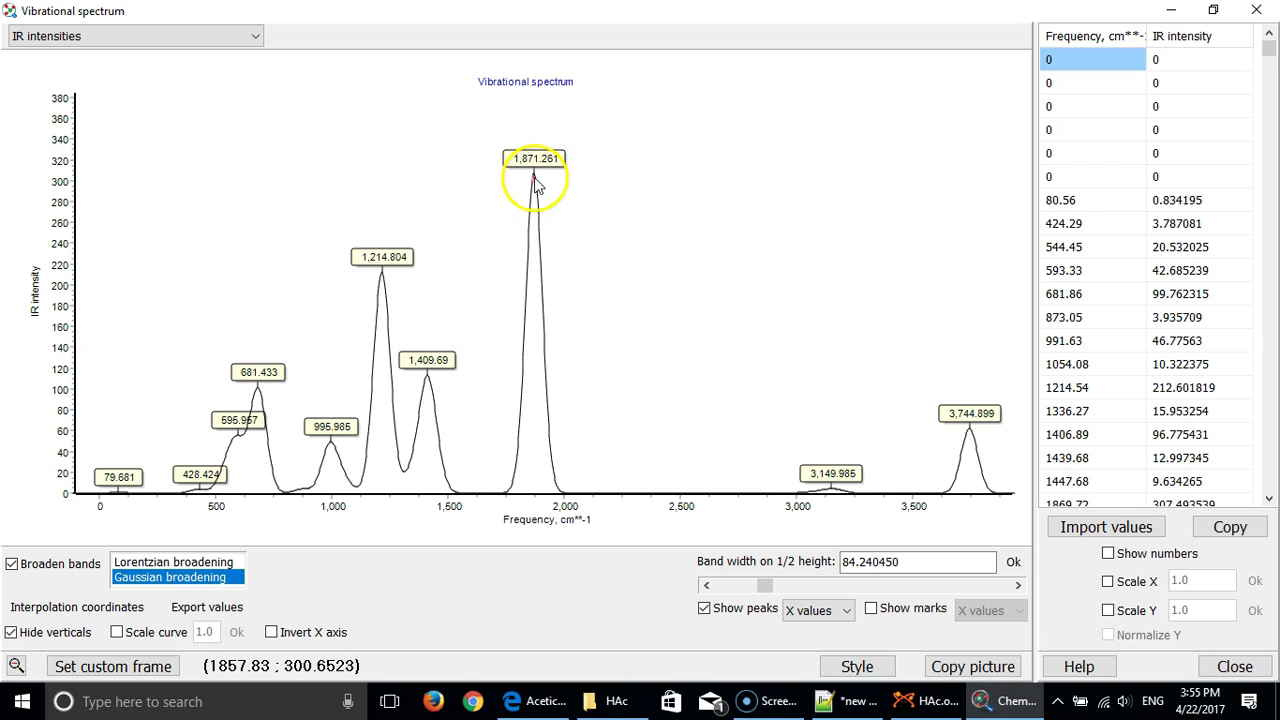
click(533, 699)
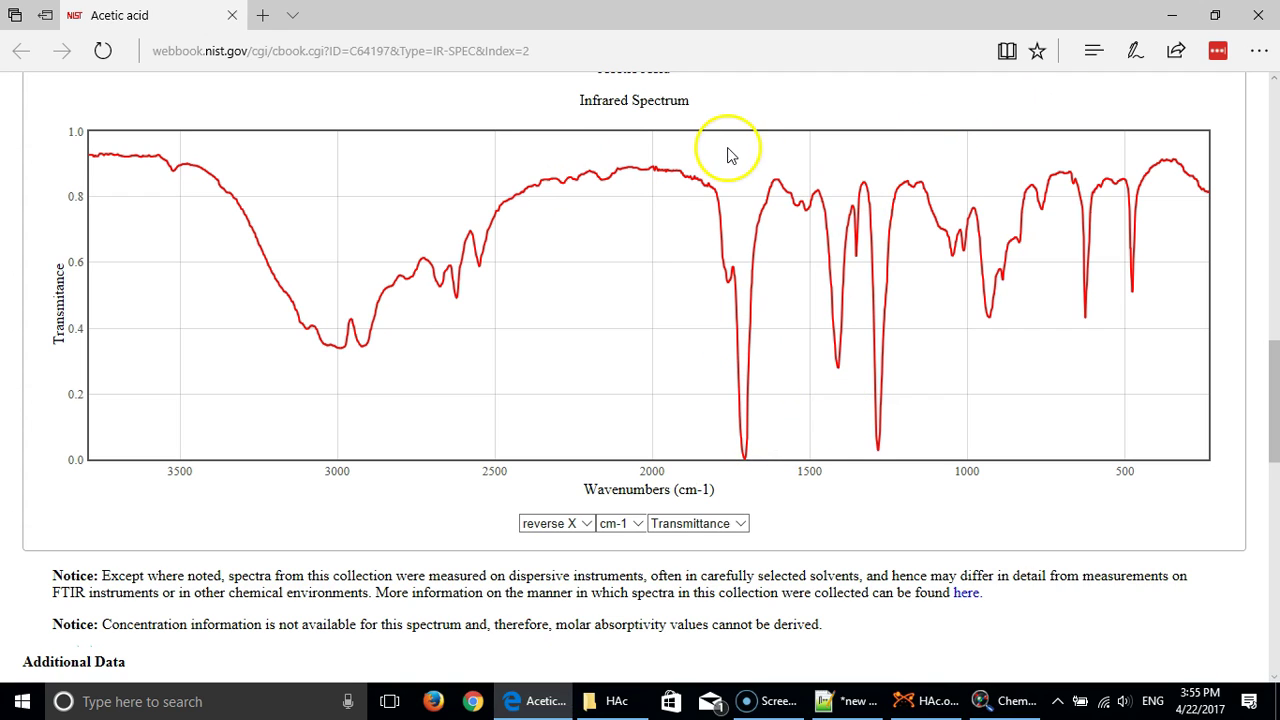
click(980, 700)
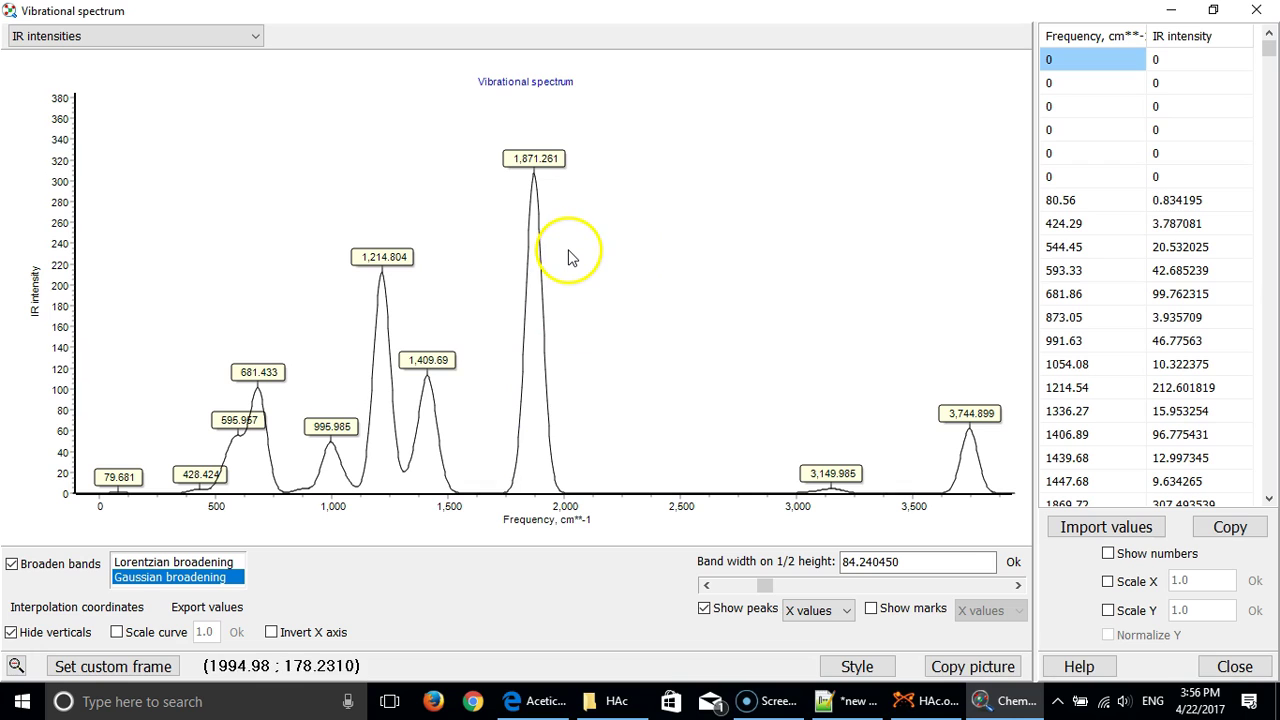
click(551, 690)
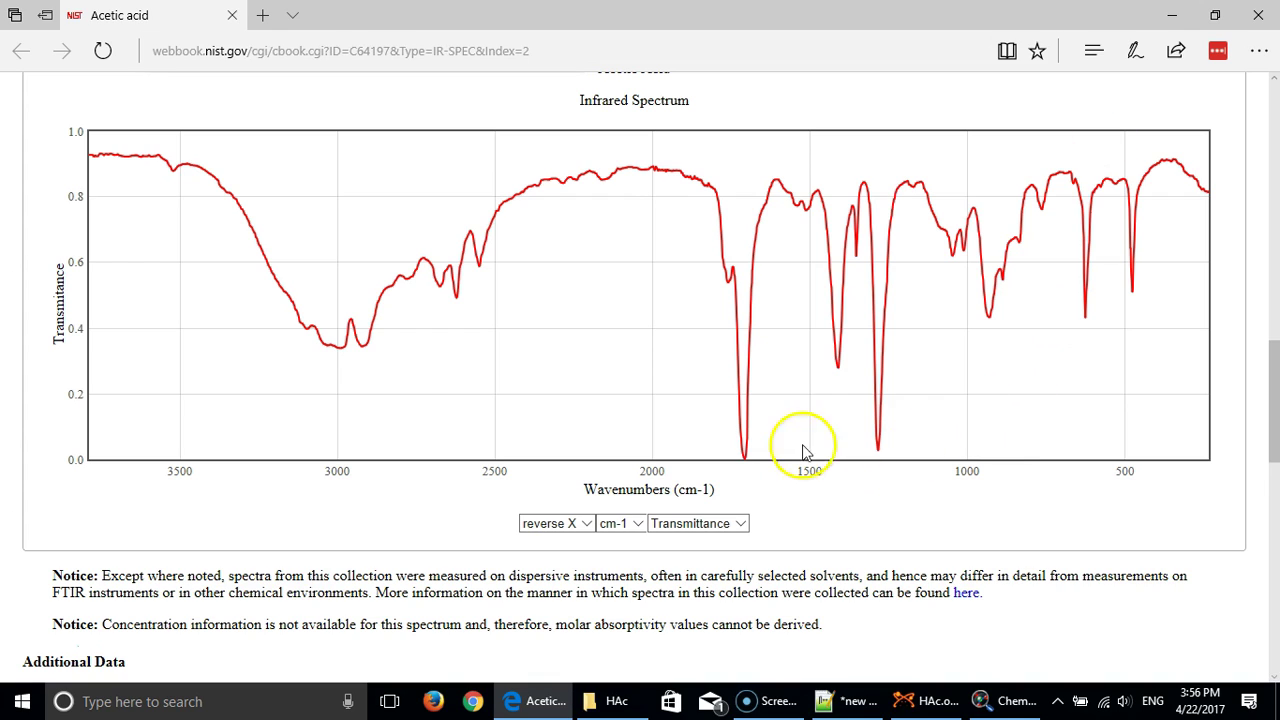
click(985, 703)
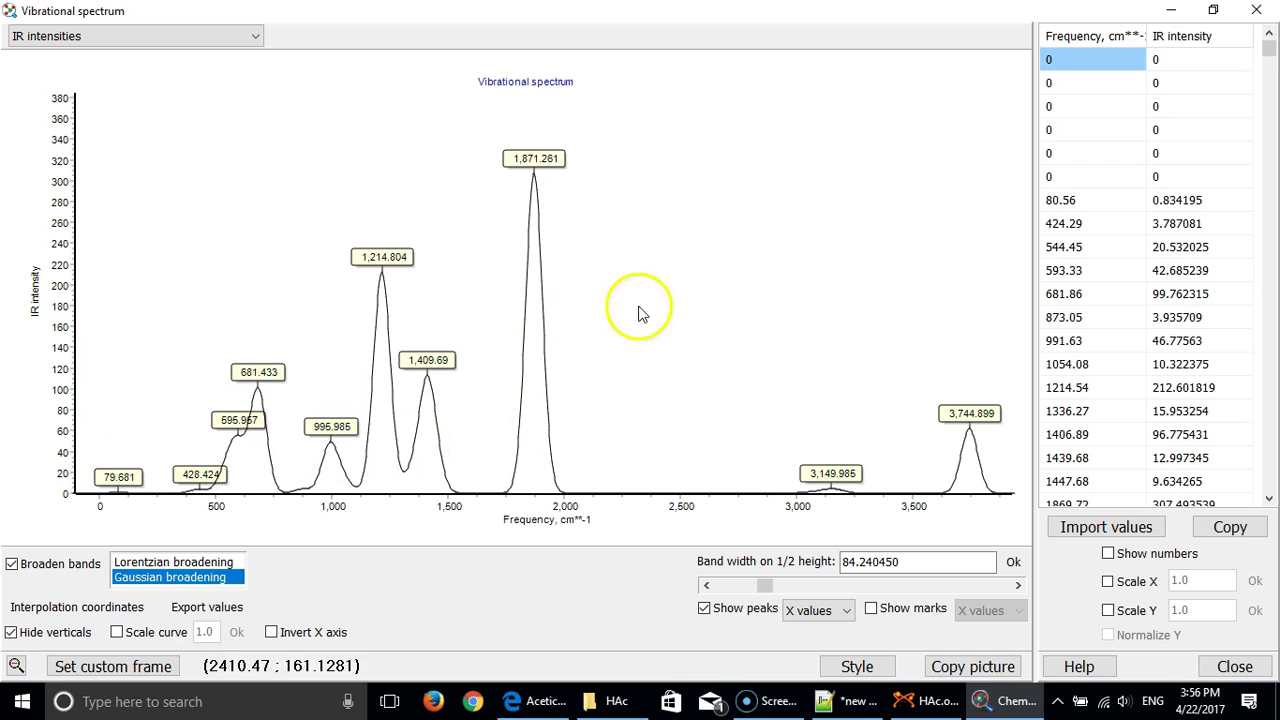
click(553, 703)
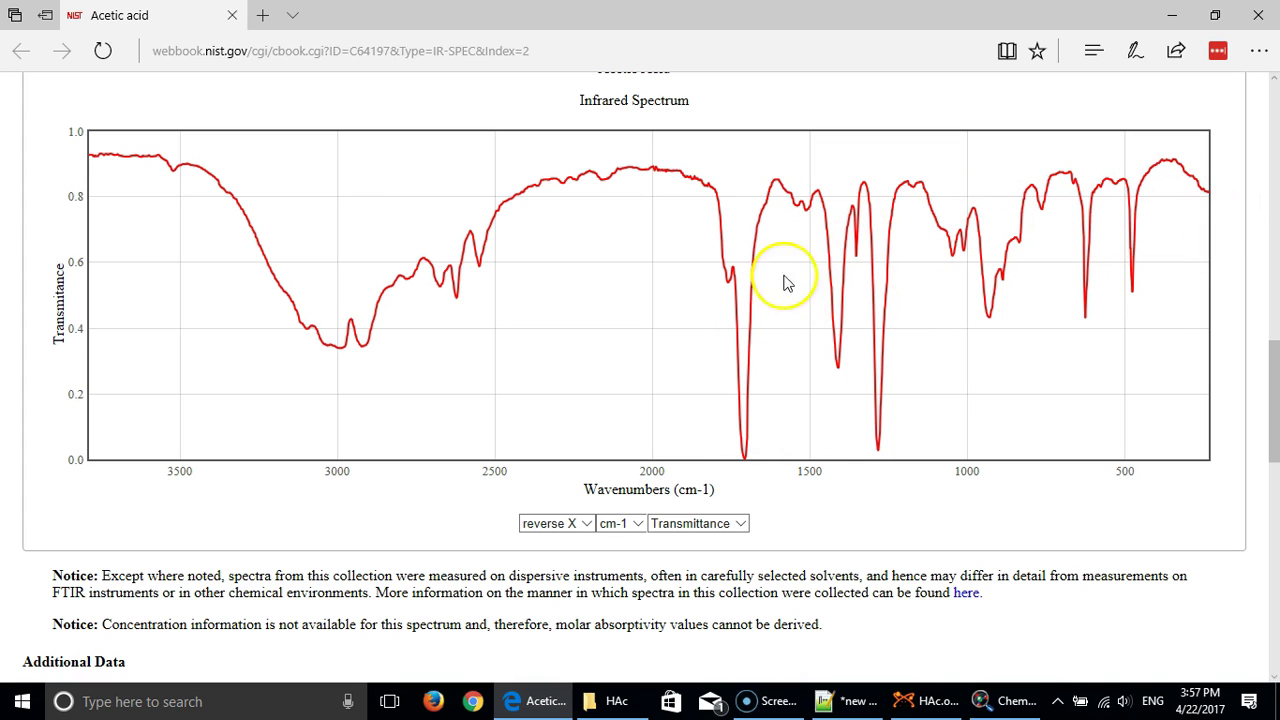
click(1018, 699)
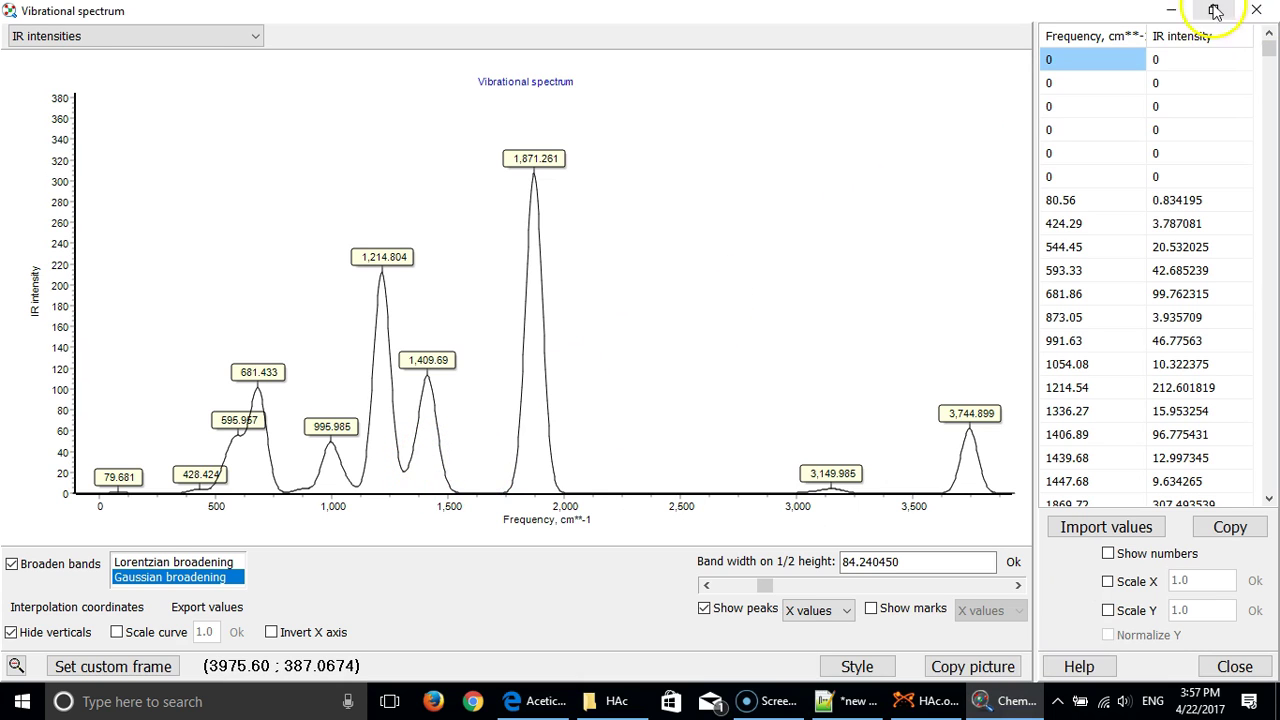
click(1258, 10)
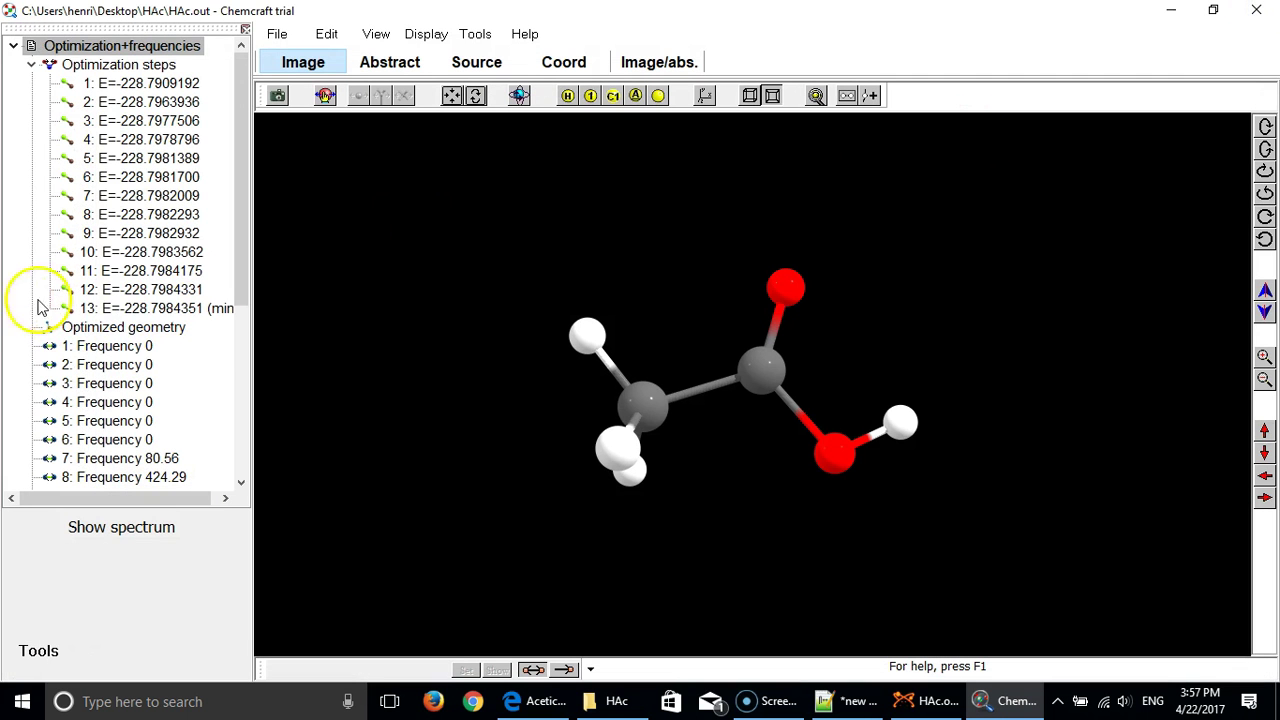
- Animate vibration 16 at frequency 1336.27, check the remaining vibrations and return to the Optimization+frequencies entry
scroll(130, 308, down, 5)
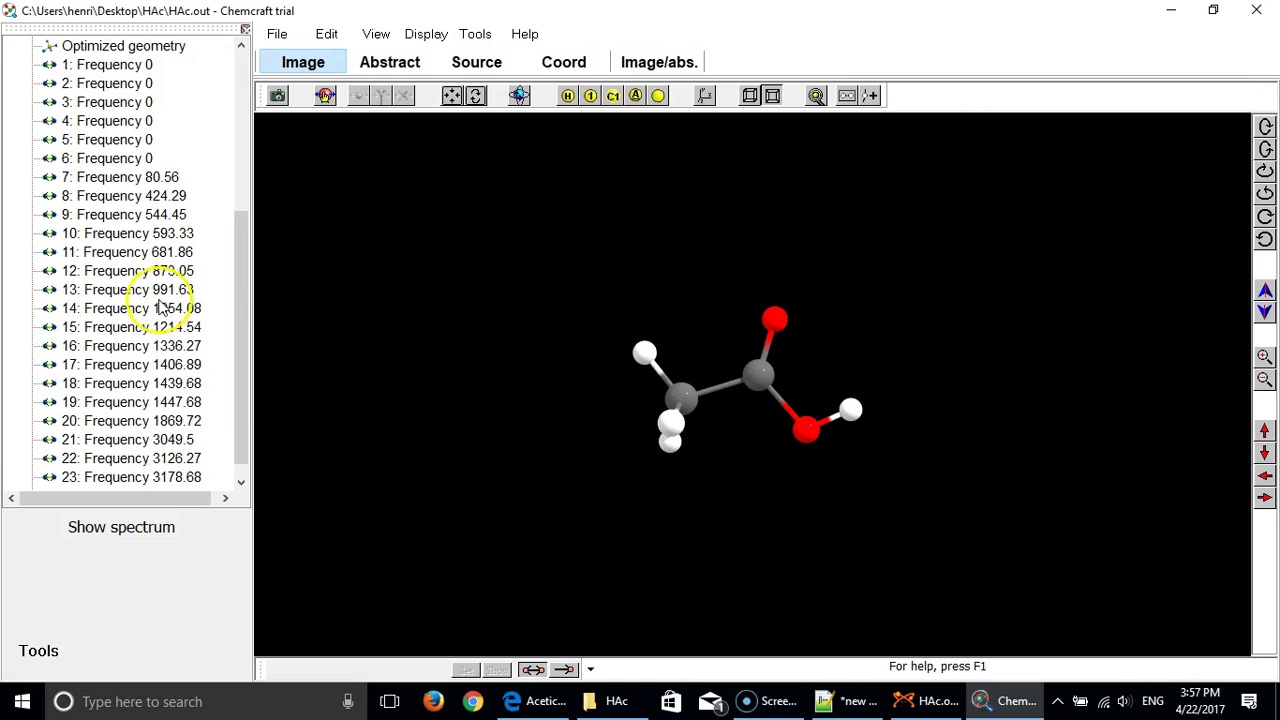
click(133, 343)
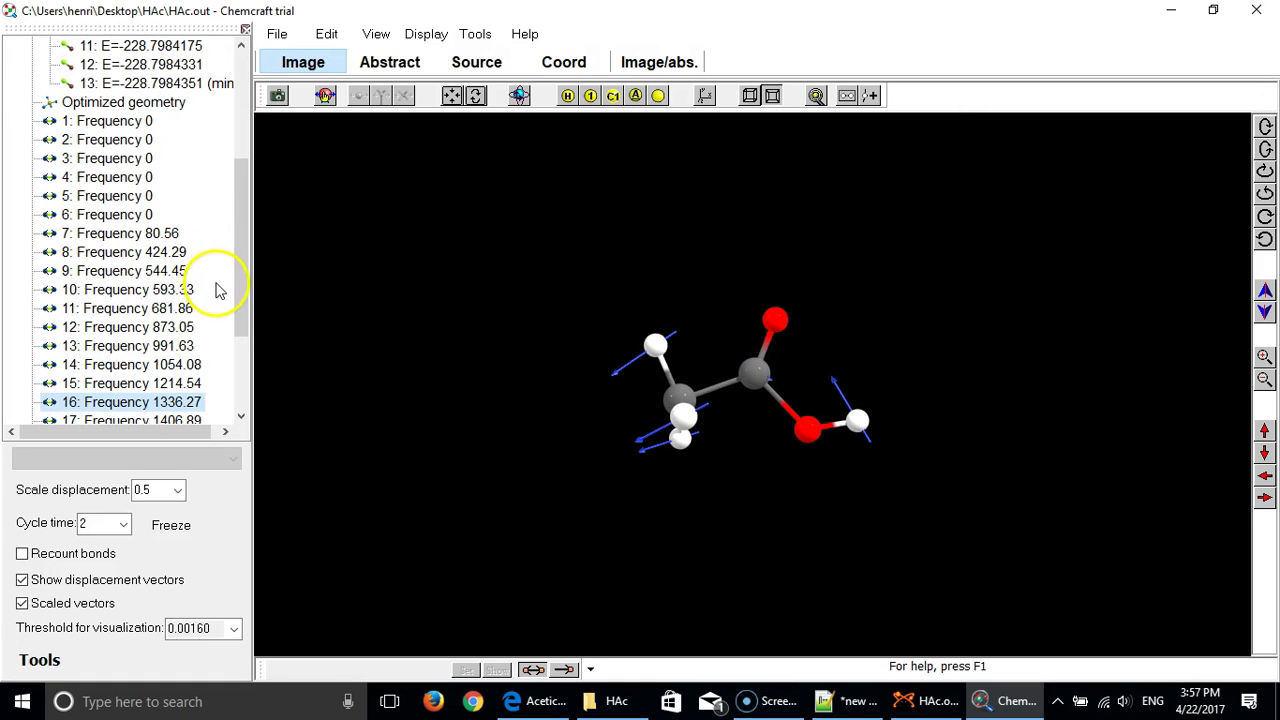
drag(243, 290, 242, 374)
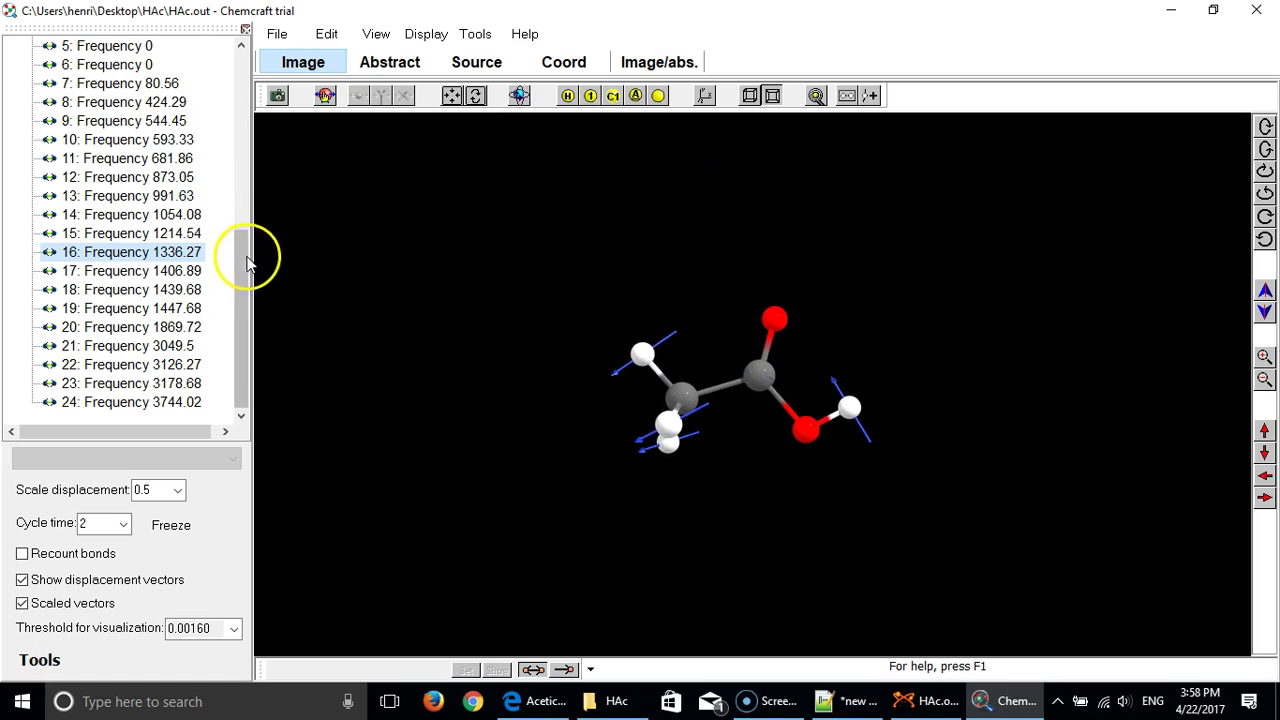
drag(246, 266, 229, 50)
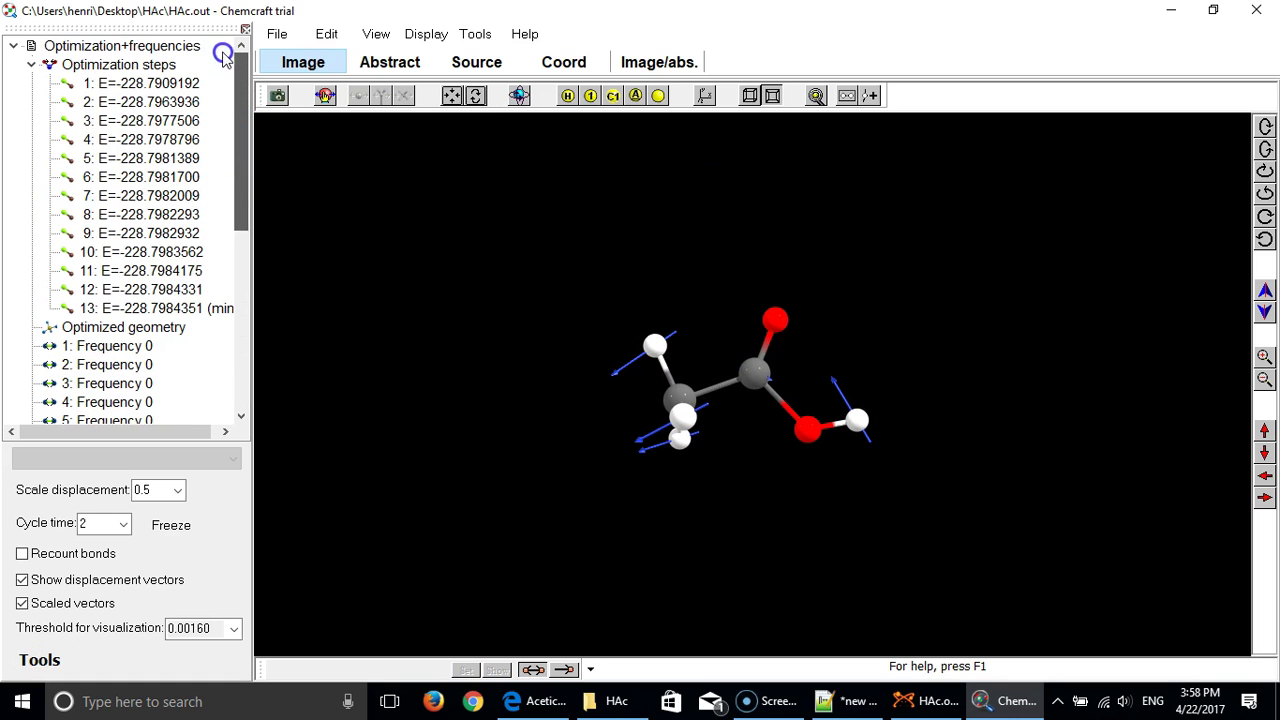
click(132, 46)
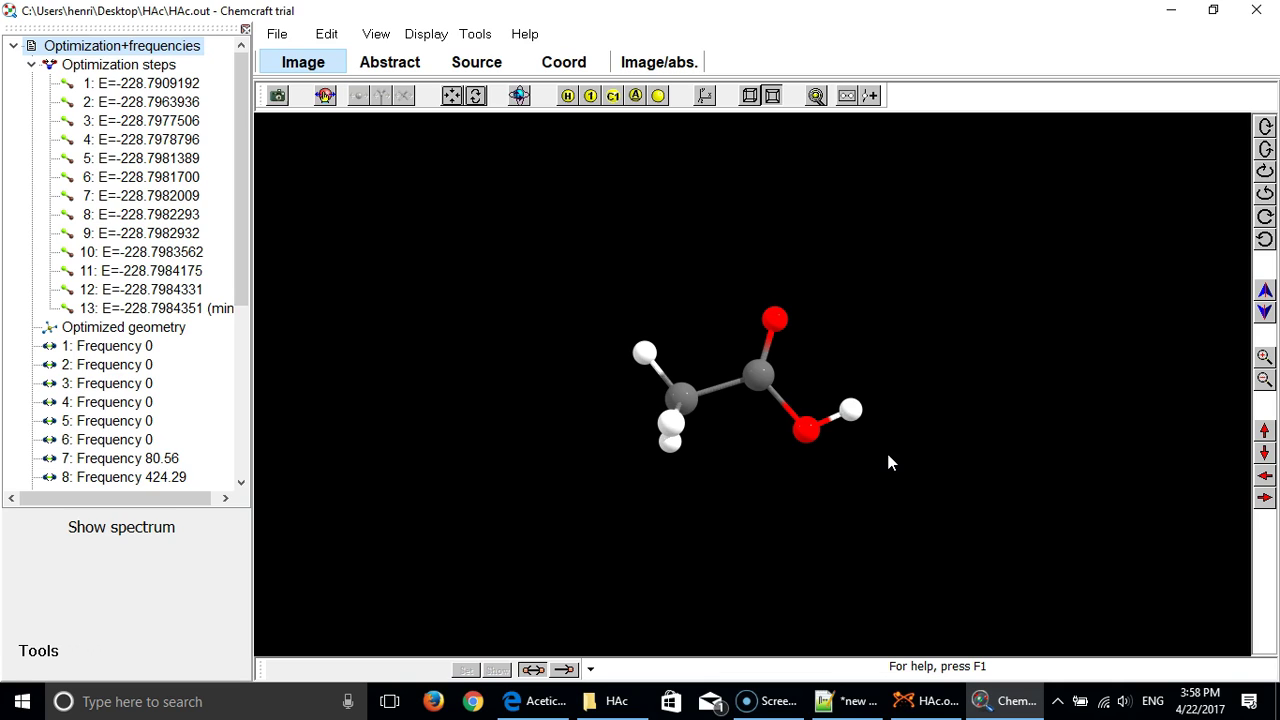
- Switch to Notepad++ and examine the entropy, enthalpy and energy correction summaries near the end of HAc.out
click(858, 704)
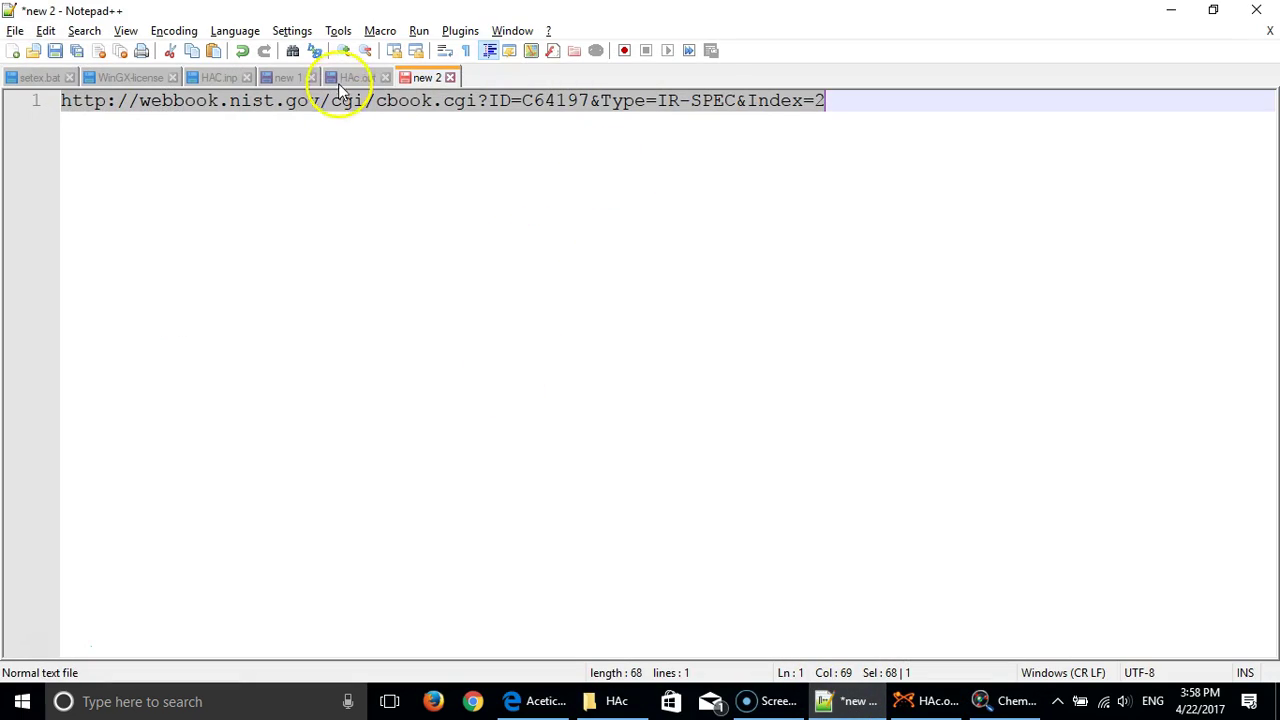
click(350, 77)
scroll(510, 310, down, 13)
scroll(562, 322, down, 20)
scroll(605, 388, down, 20)
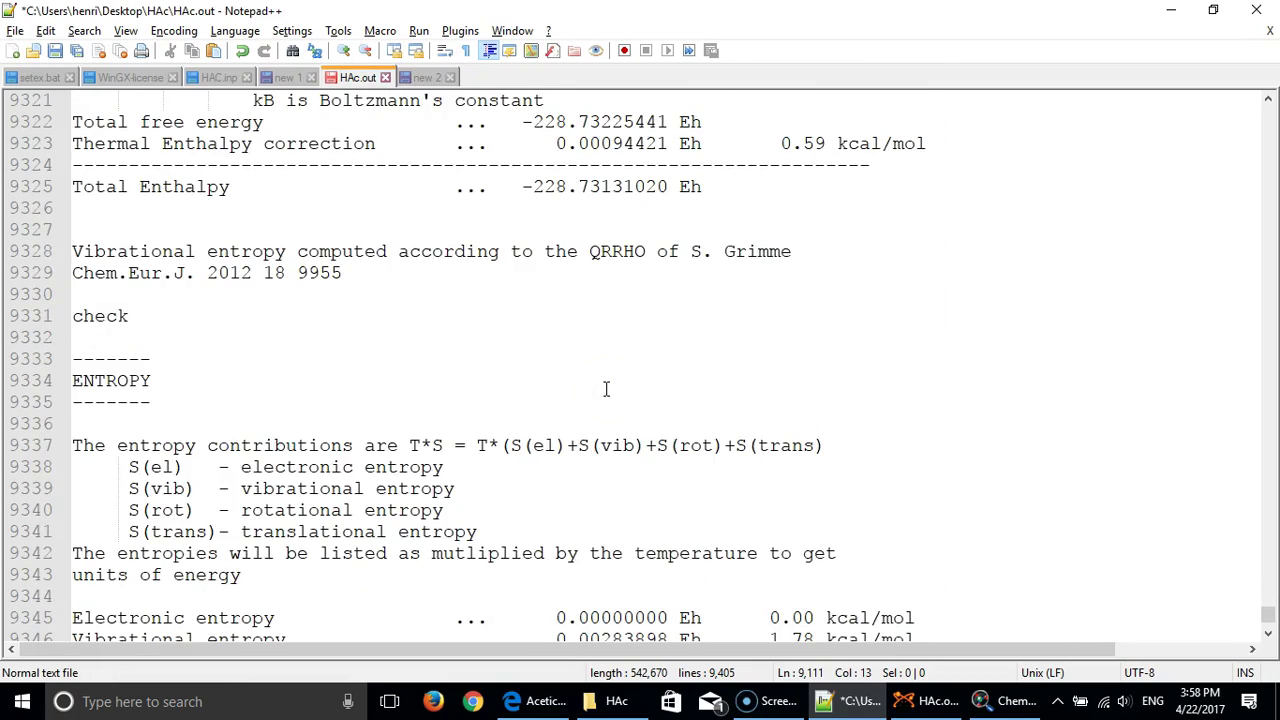
scroll(605, 388, up, 4)
scroll(704, 369, up, 1)
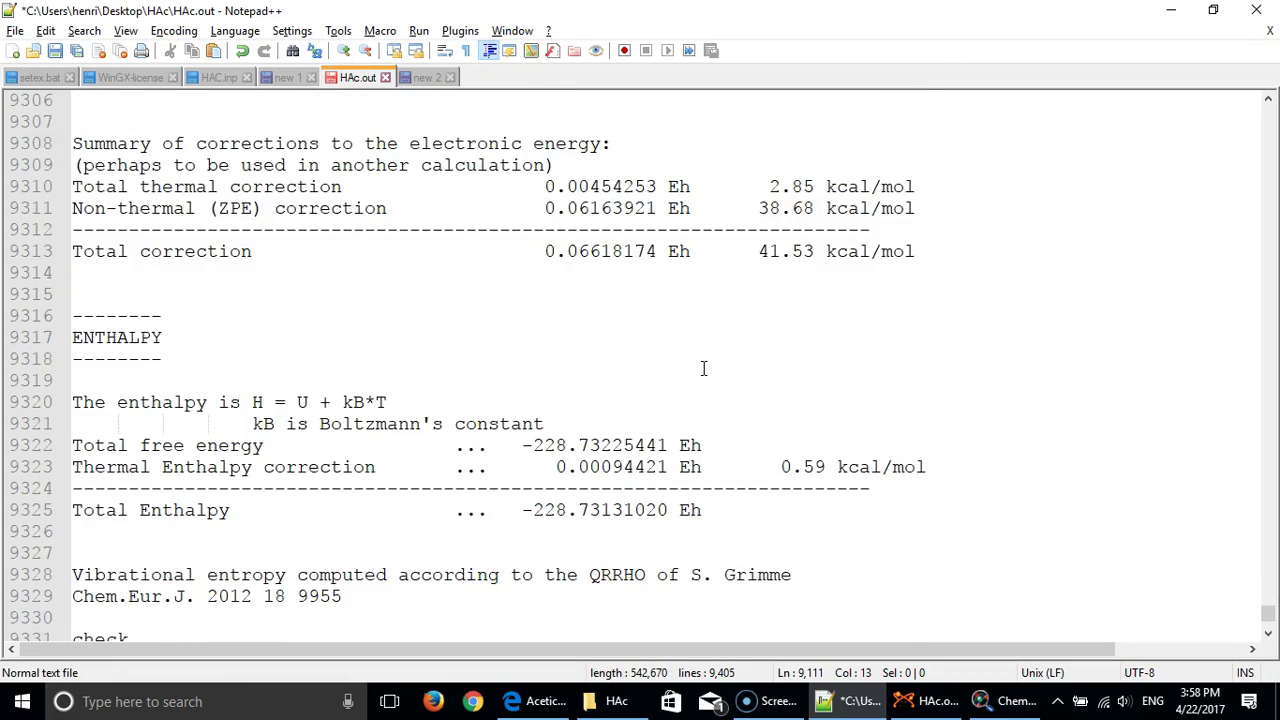
scroll(704, 369, up, 1)
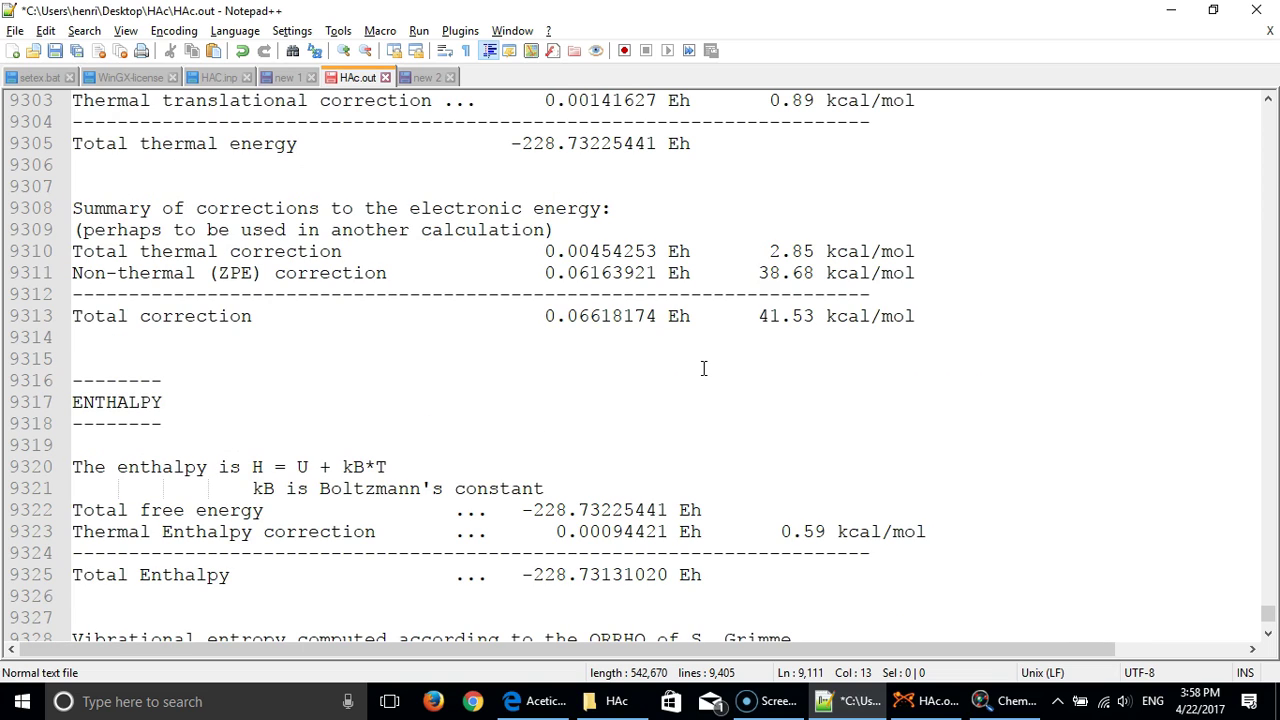
scroll(704, 369, up, 8)
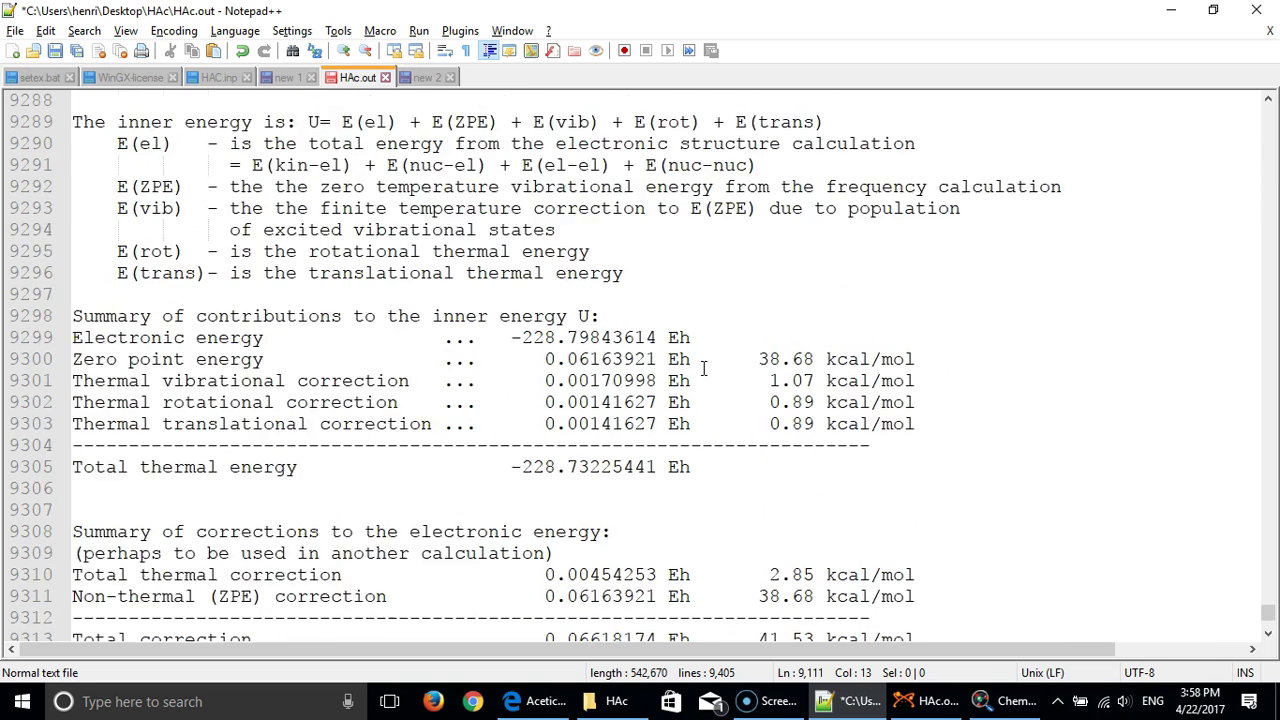
- Examine the inner energy summary, the vibrational frequency list and the thermochemistry heading with its temperature, pressure and assumptions in HAc.out
scroll(704, 369, up, 16)
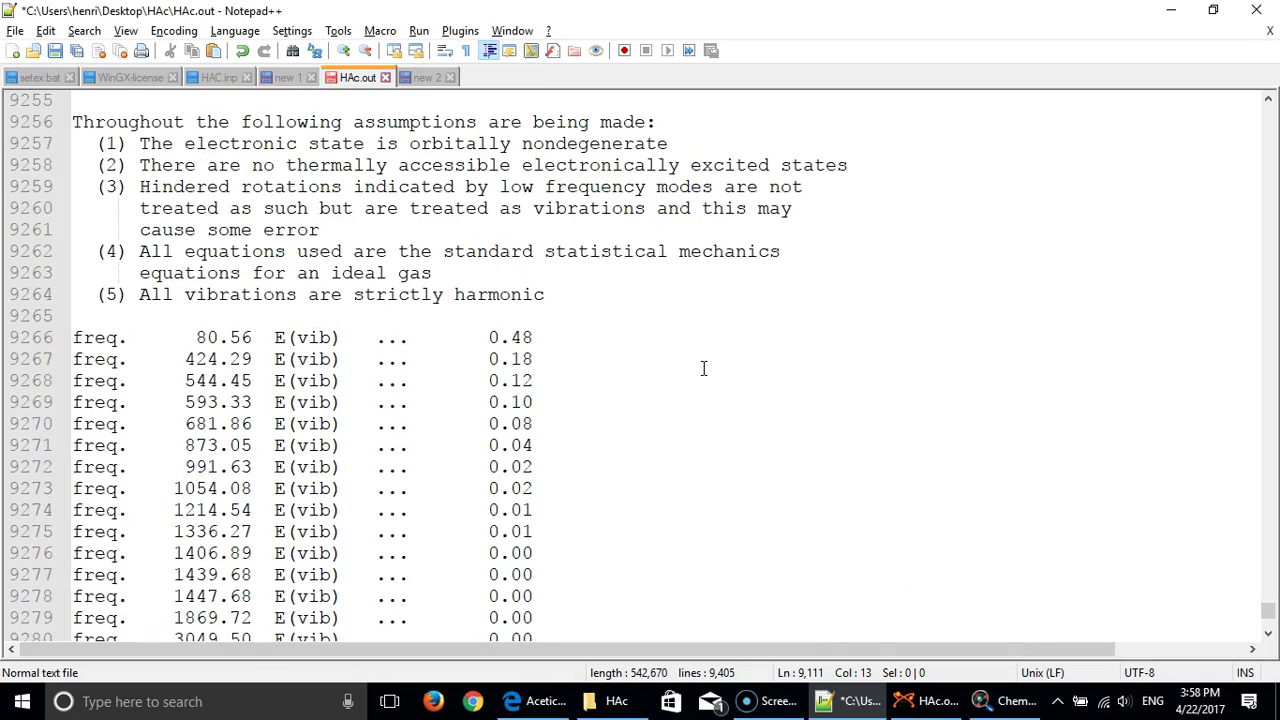
scroll(704, 369, up, 4)
scroll(704, 369, down, 9)
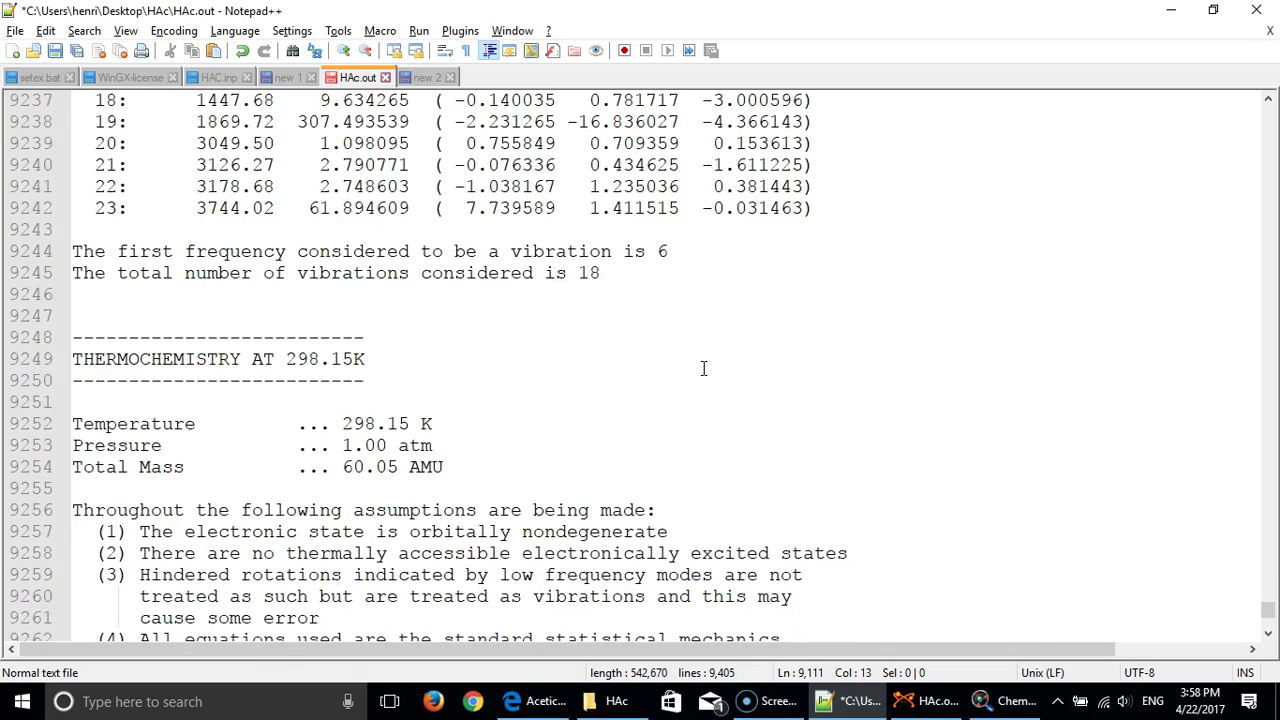
scroll(704, 369, up, 2)
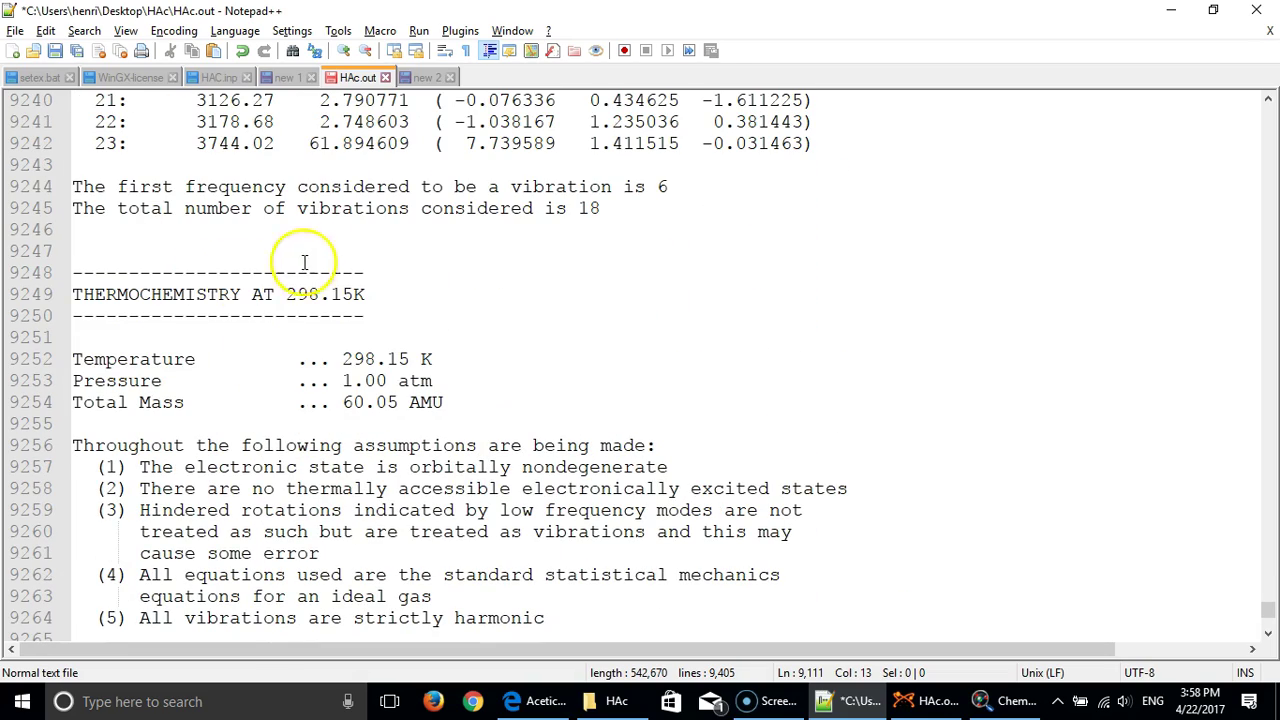
click(372, 294)
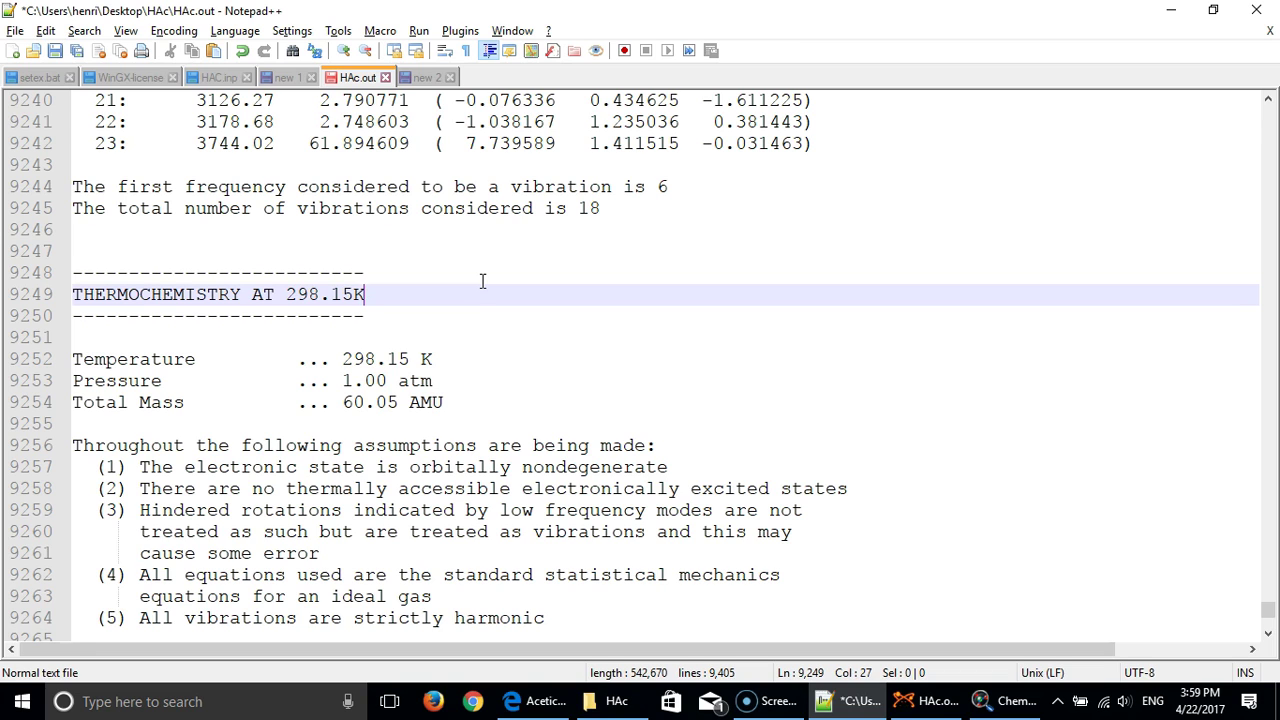
- In the new 1 document, add a %freq block with "Temp 500, 200, 150" and "end" between the %output block and the coordinates
click(287, 78)
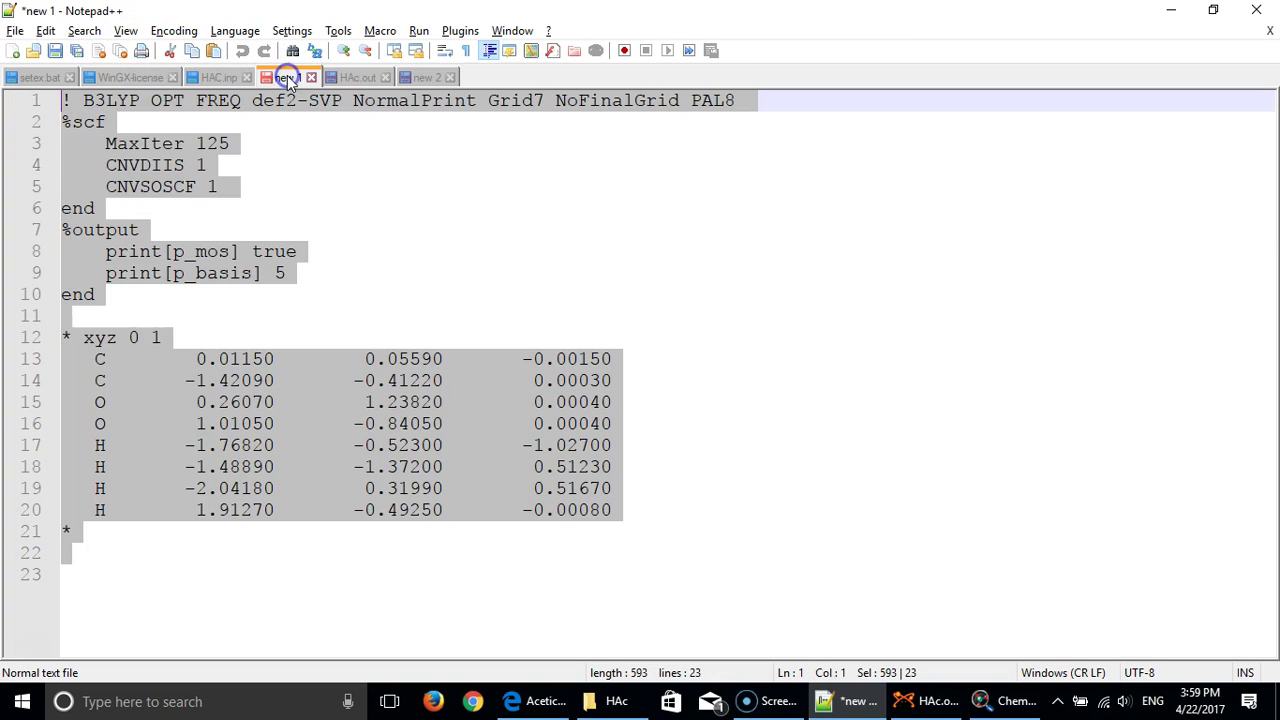
click(334, 229)
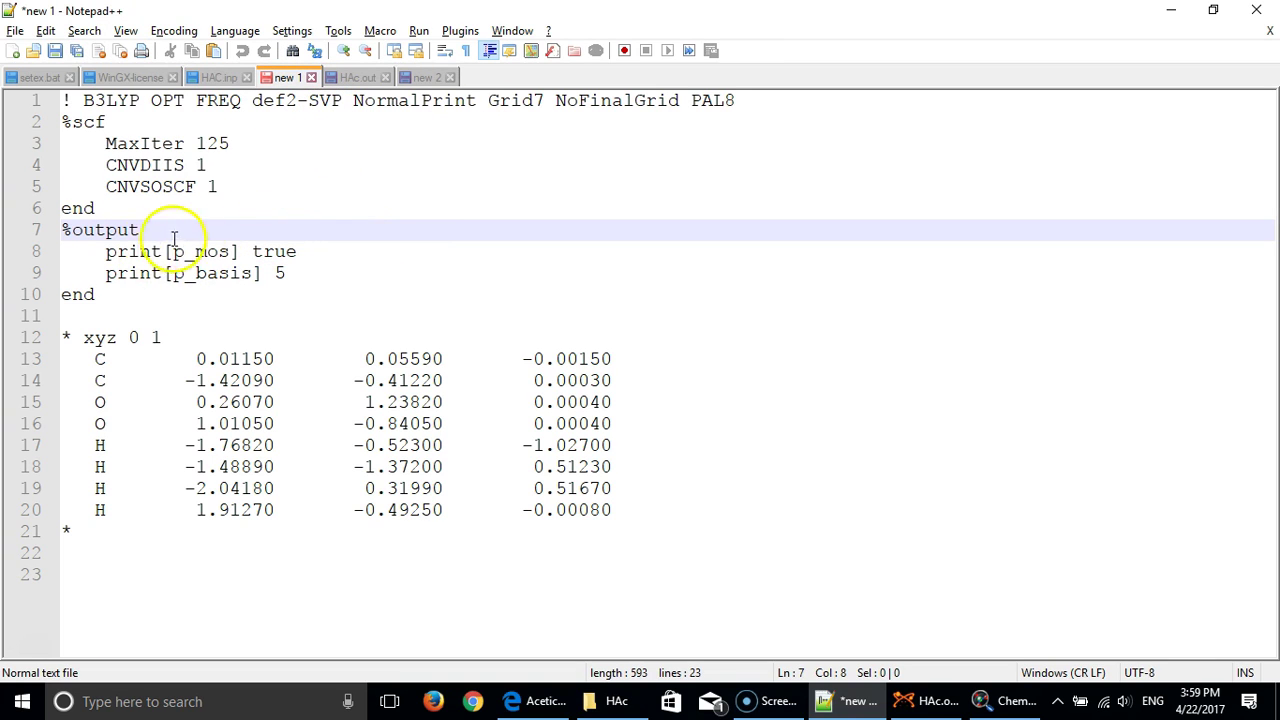
click(139, 295)
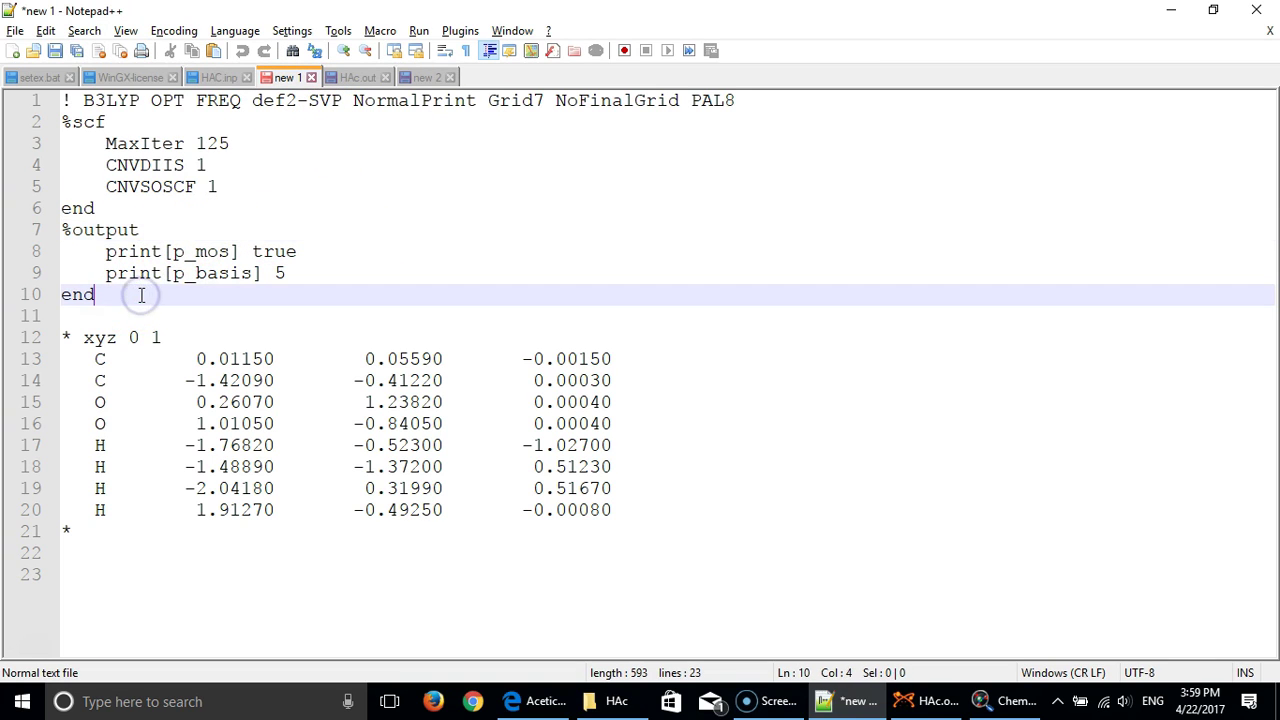
key(Return)
key(Return)
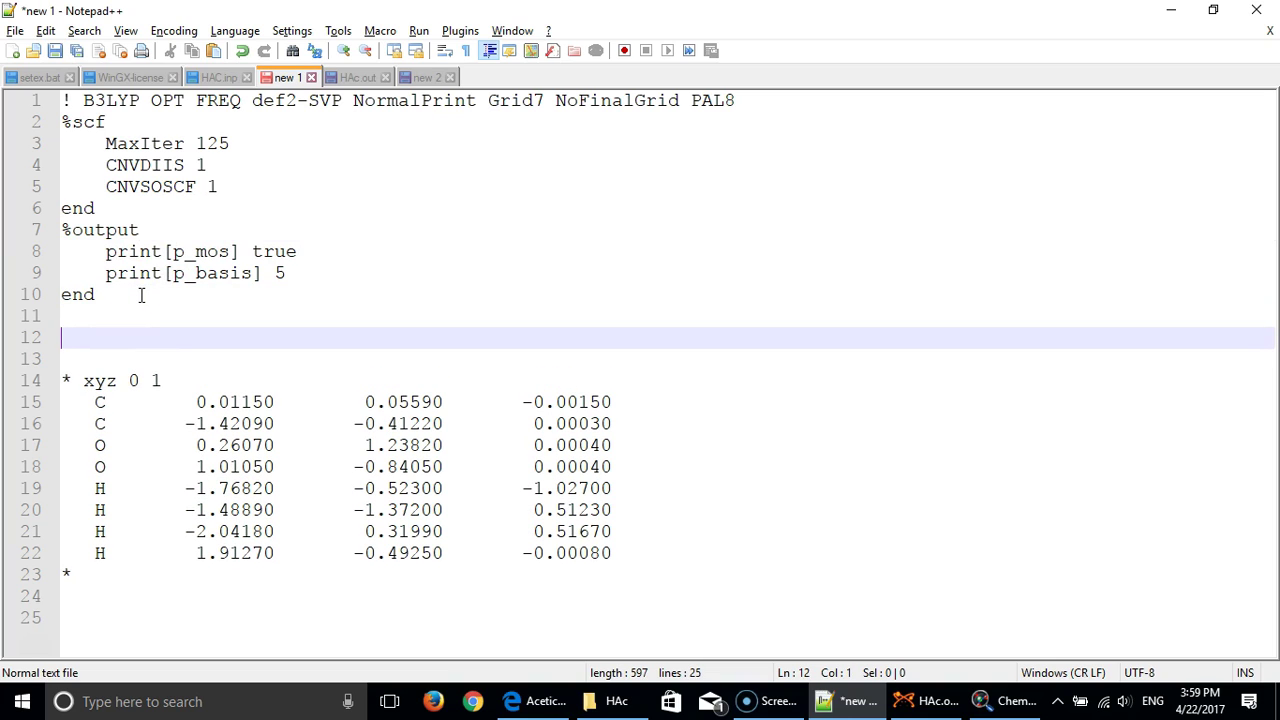
text(%freq)
key(Return)
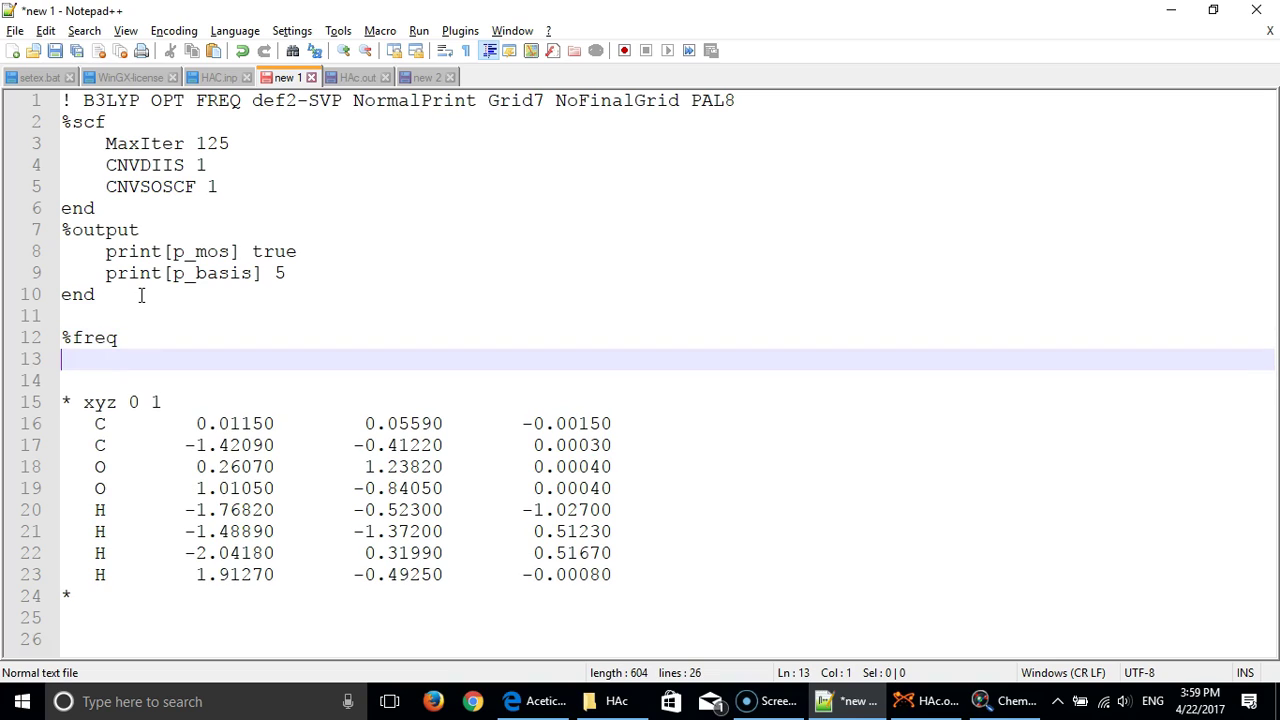
text(Temp 5)
text(00, 200, 150)
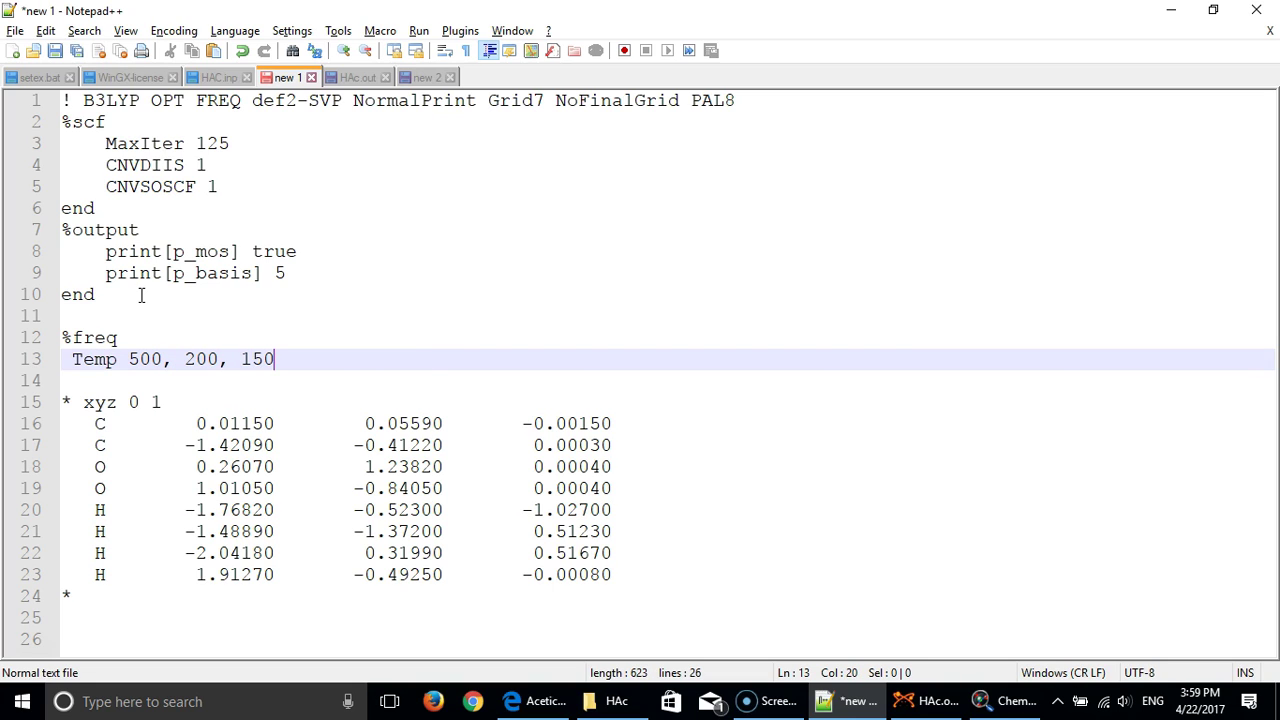
key(Return)
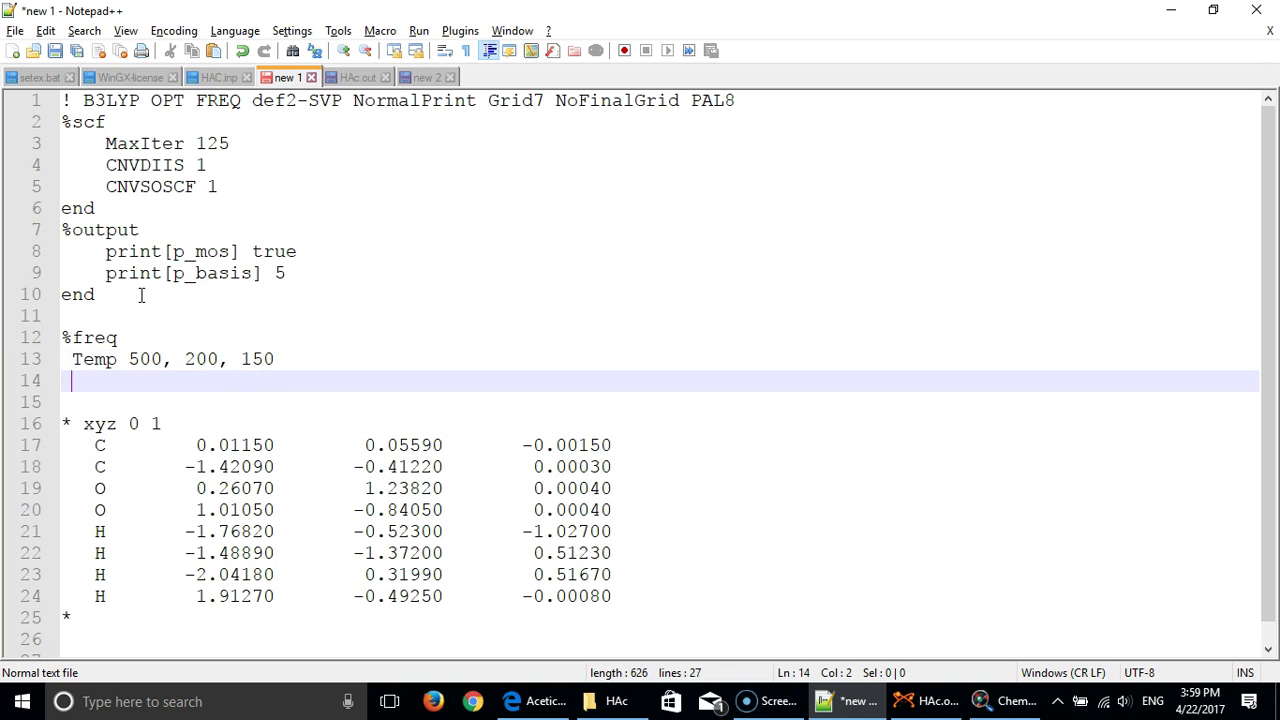
text(end)
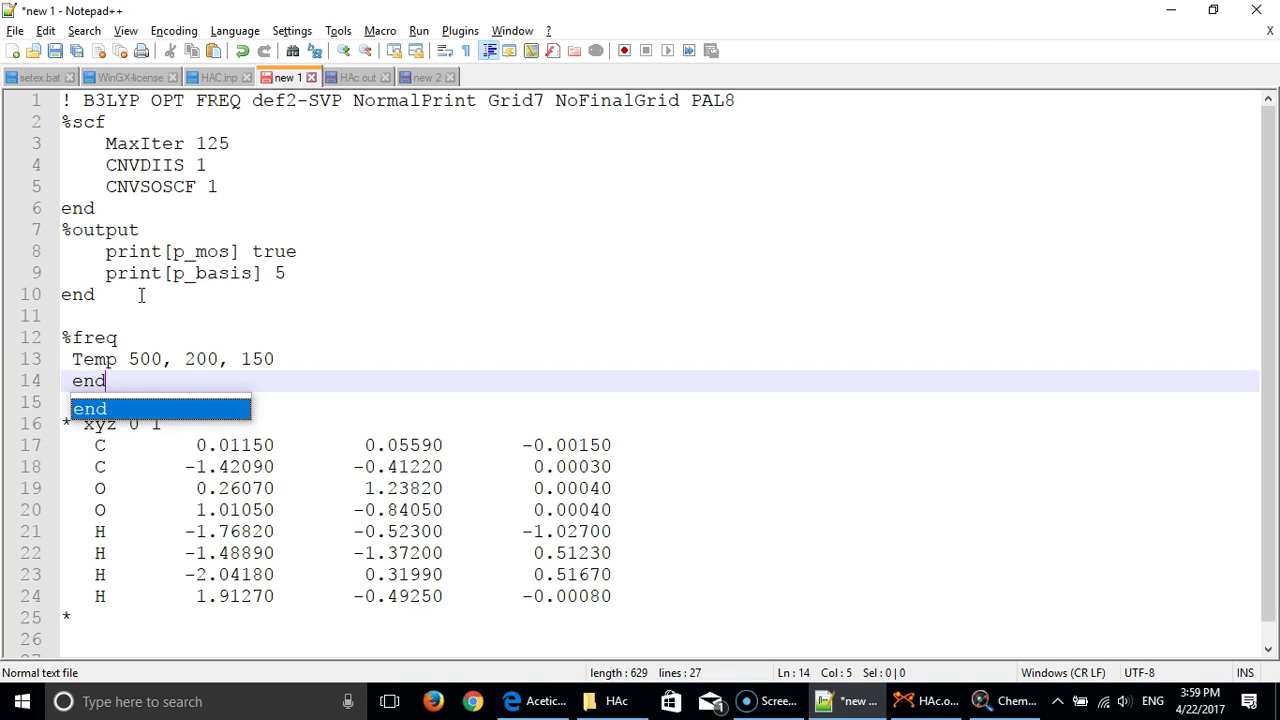
click(349, 333)
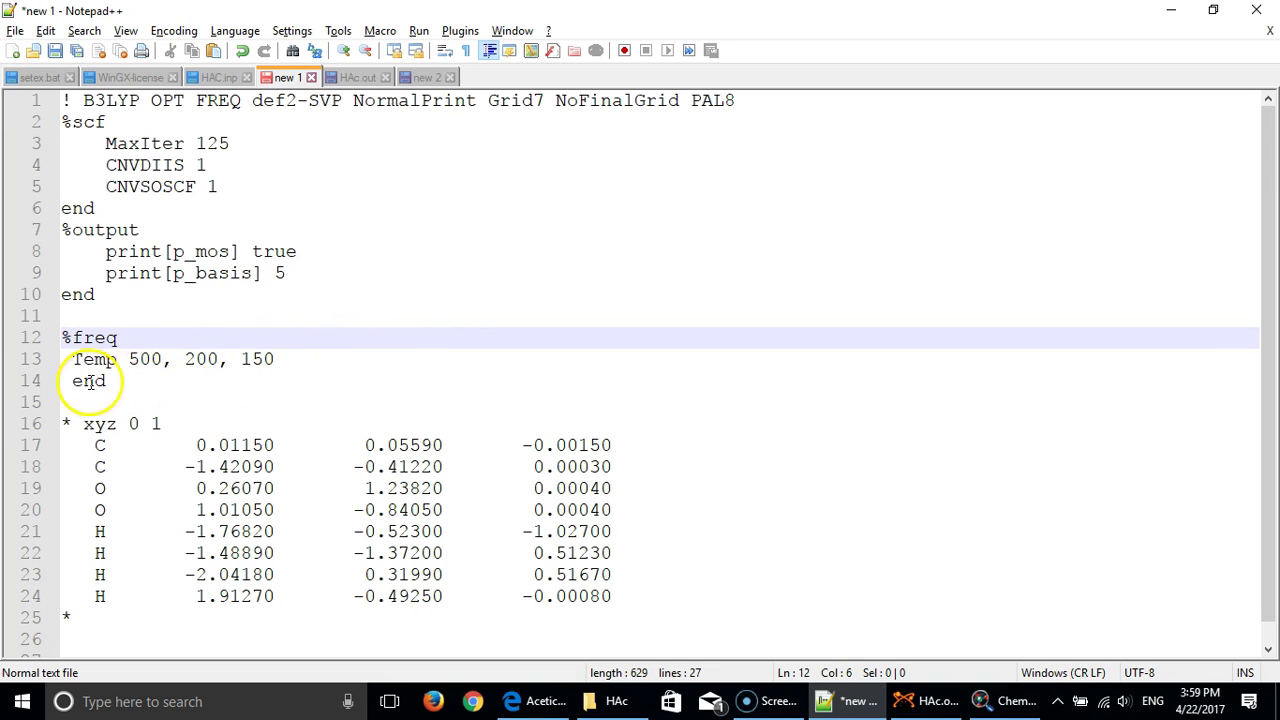
click(149, 359)
click(198, 359)
click(263, 359)
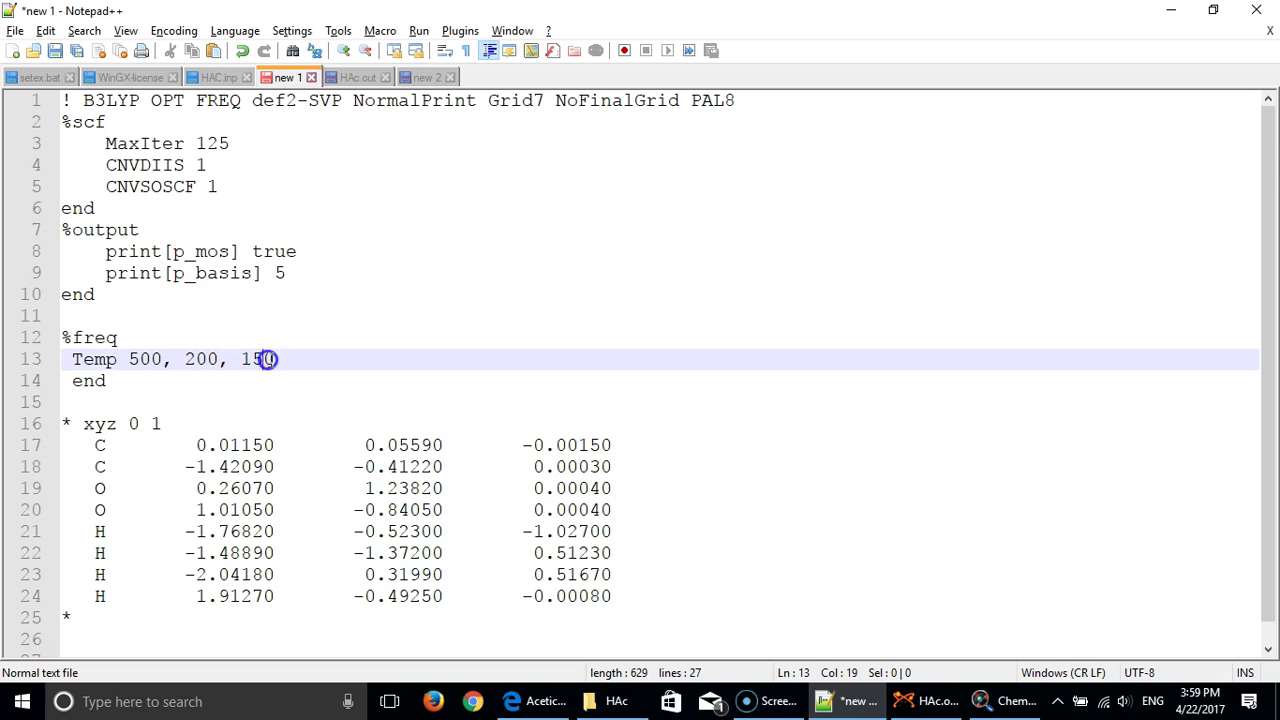
scroll(560, 320, down, 1)
scroll(571, 323, up, 1)
- Switch to Avogadro and close the HAc.out molecule, discarding its changes
click(936, 703)
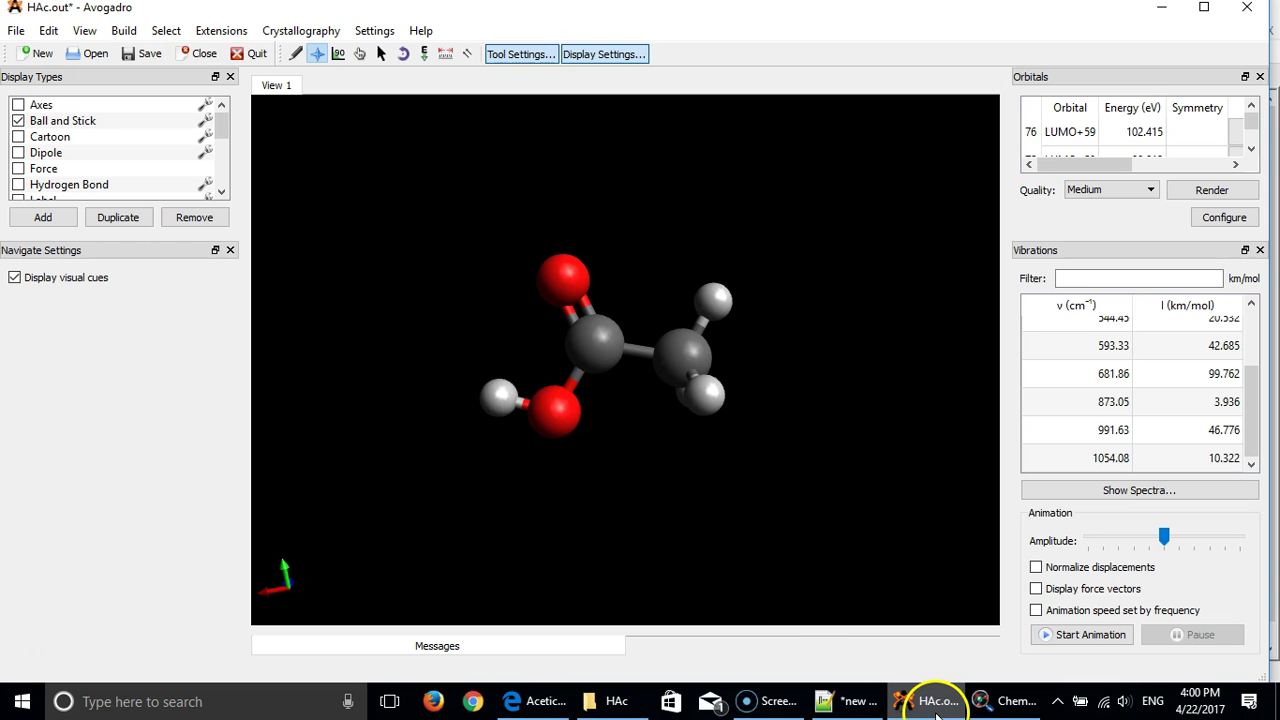
click(199, 53)
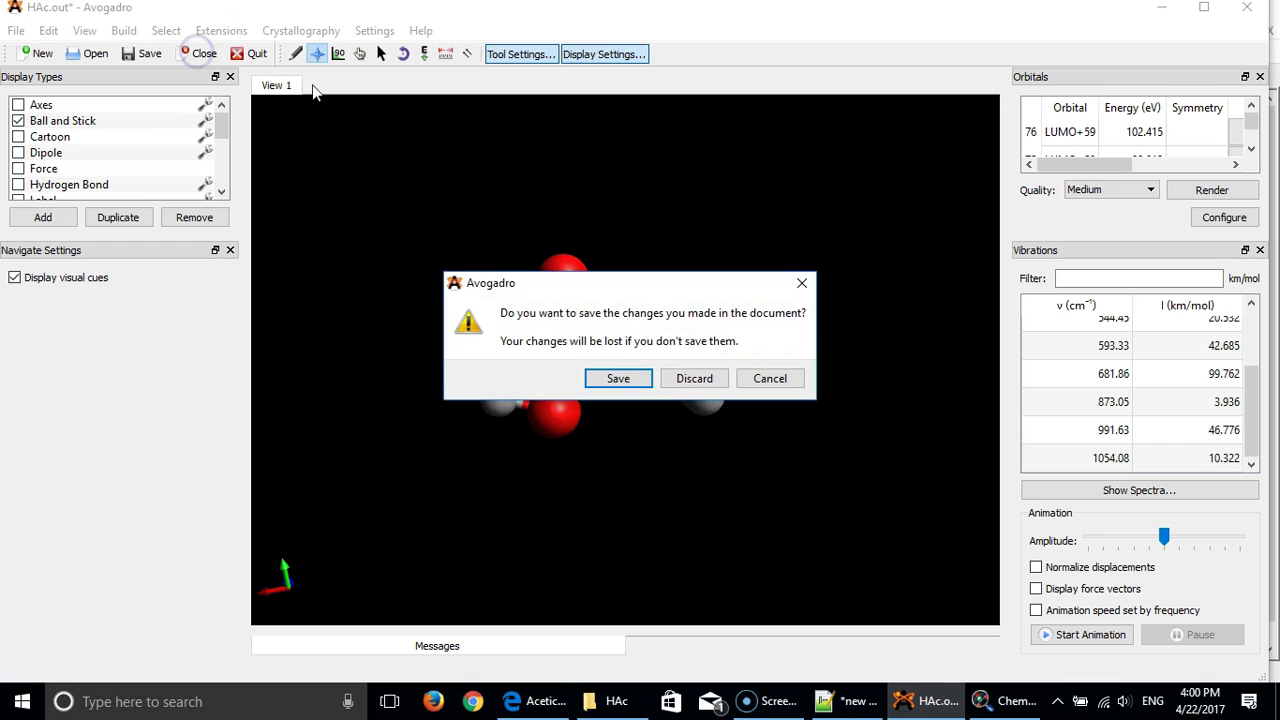
click(695, 380)
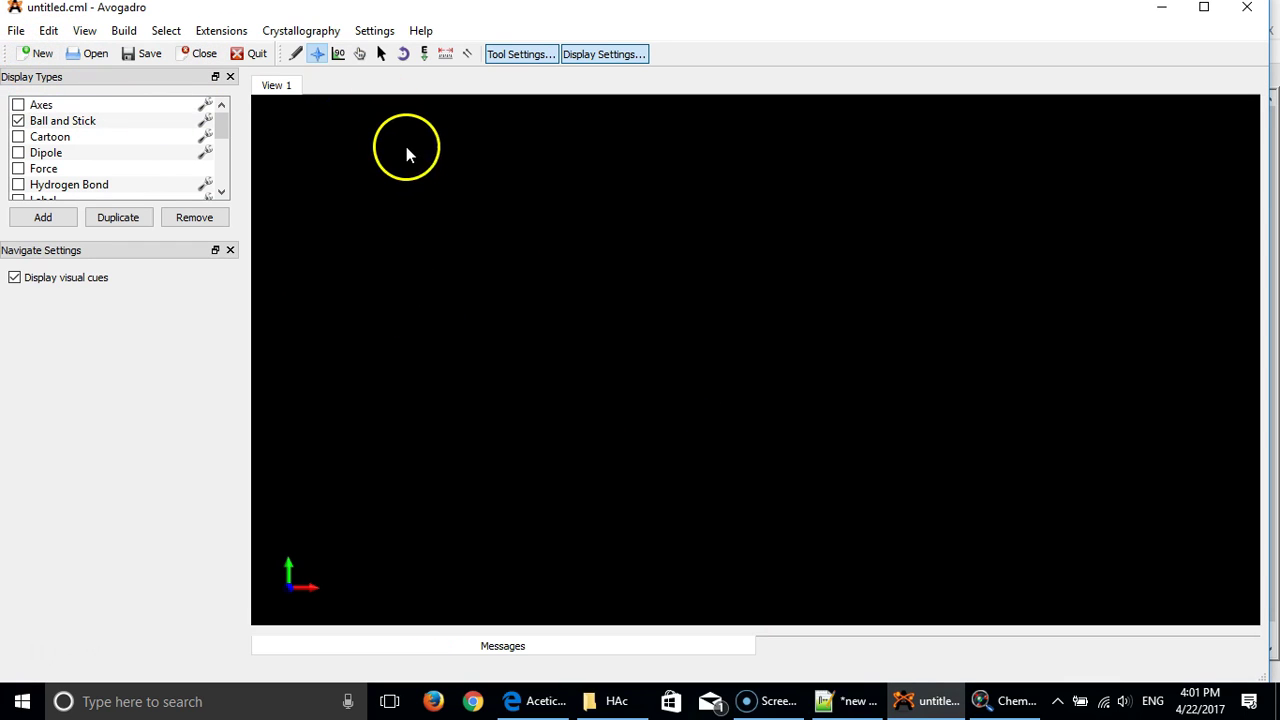
- Draw a hydrogen peroxide molecule from two neighbouring oxygen atoms, keeping single bond order and automatic hydrogens
click(296, 54)
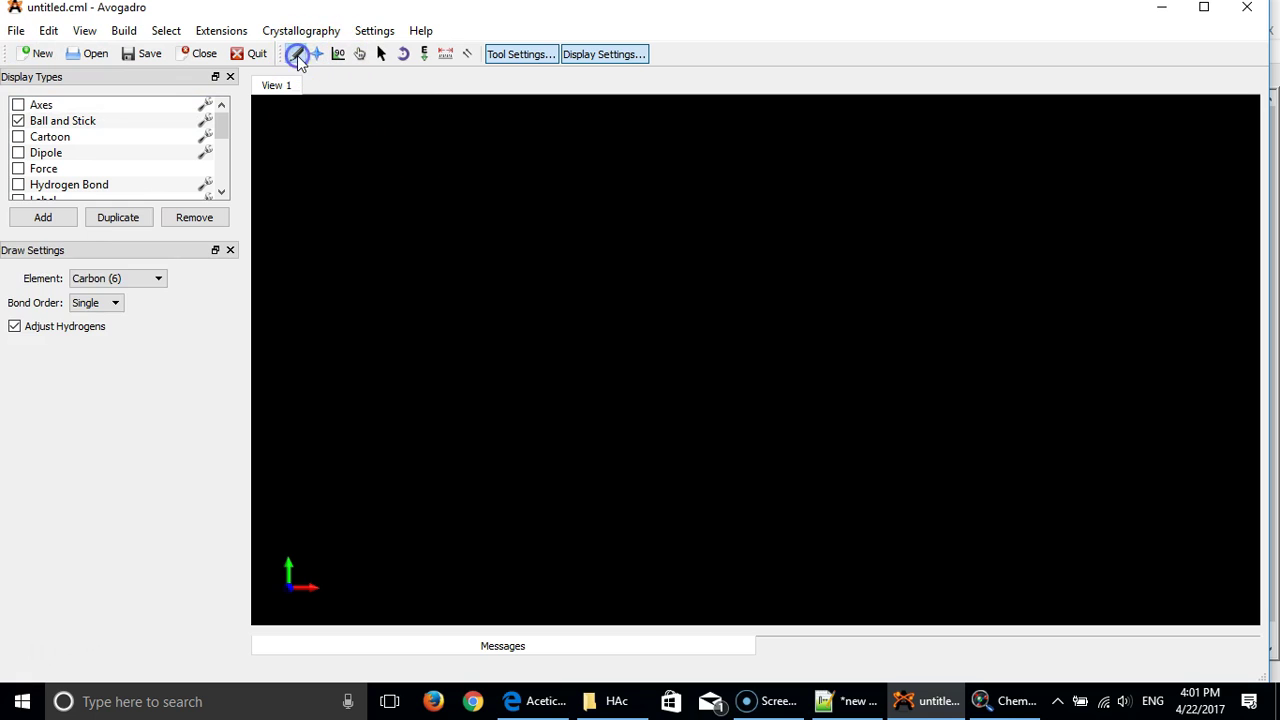
click(151, 280)
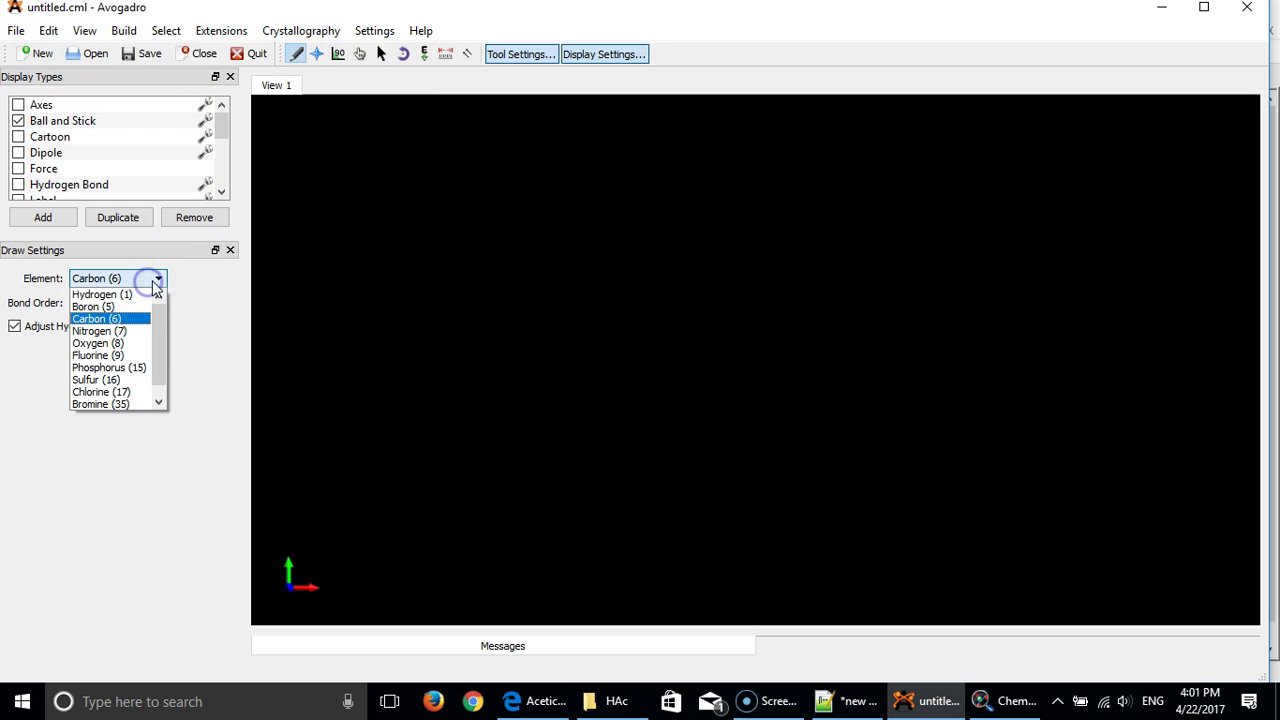
click(115, 343)
click(621, 345)
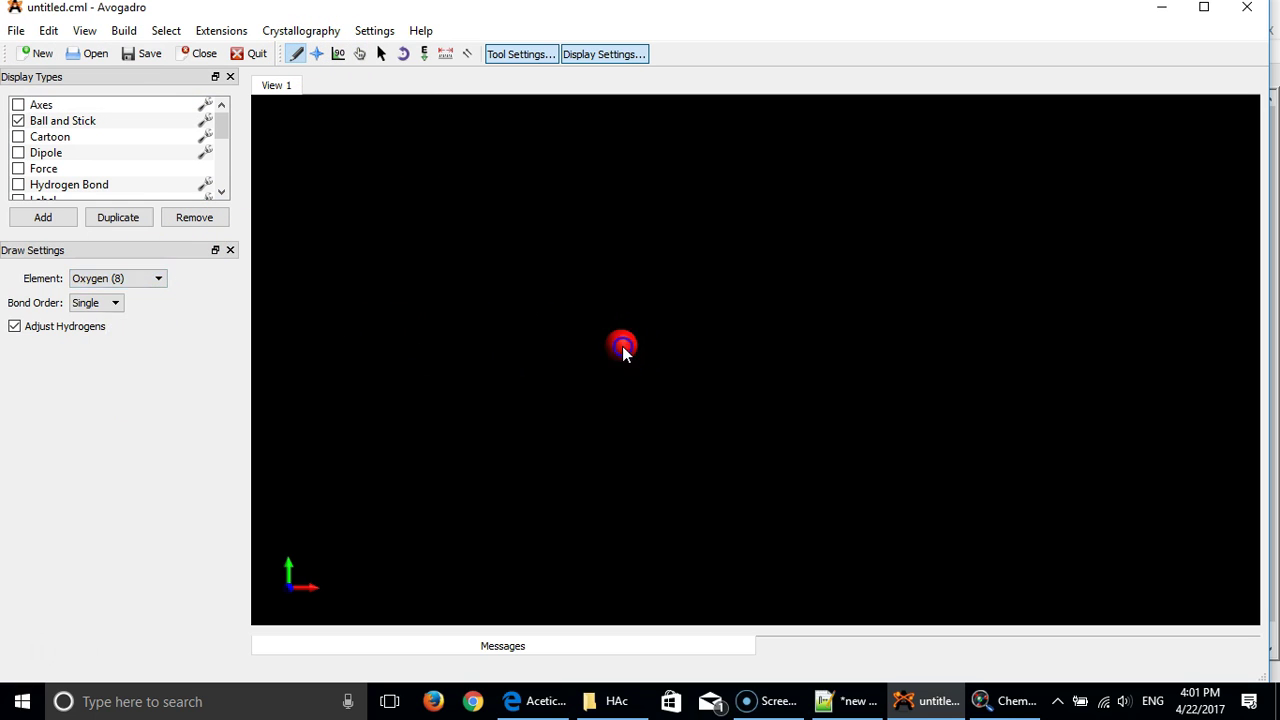
click(658, 345)
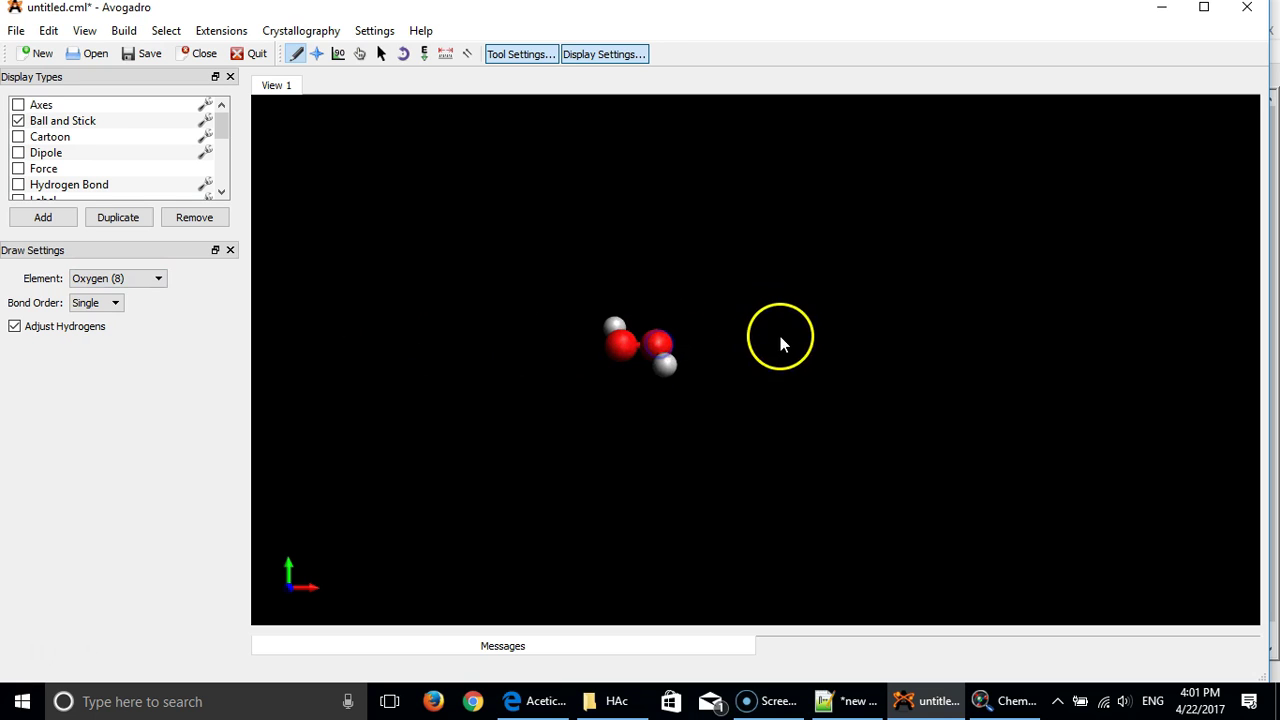
scroll(619, 271, up, 5)
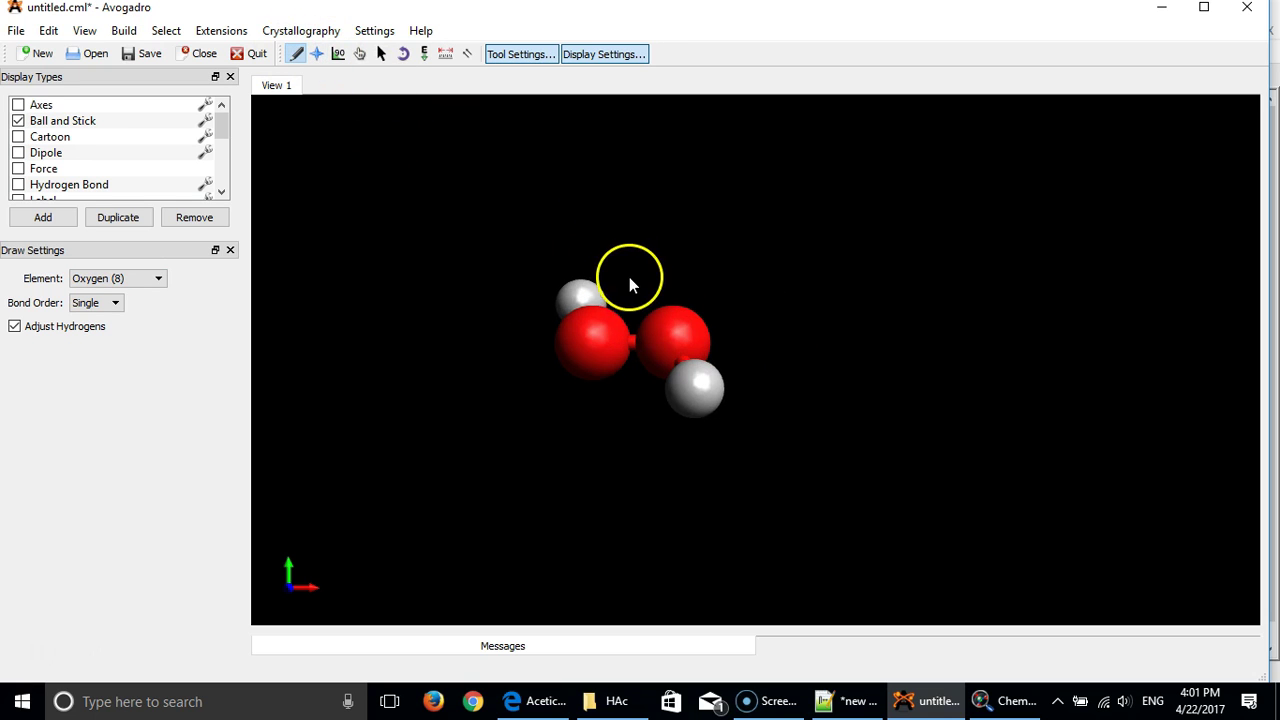
- Optimize the geometry of the drawn hydrogen peroxide molecule
click(215, 30)
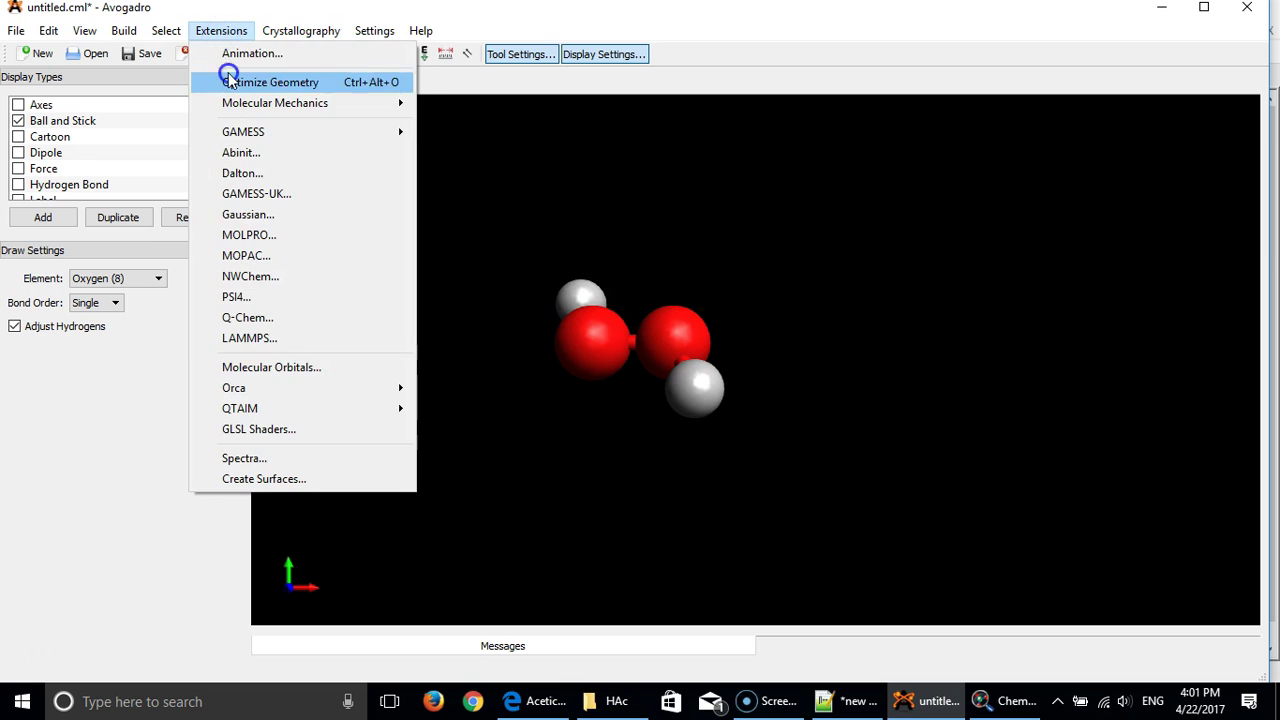
click(229, 76)
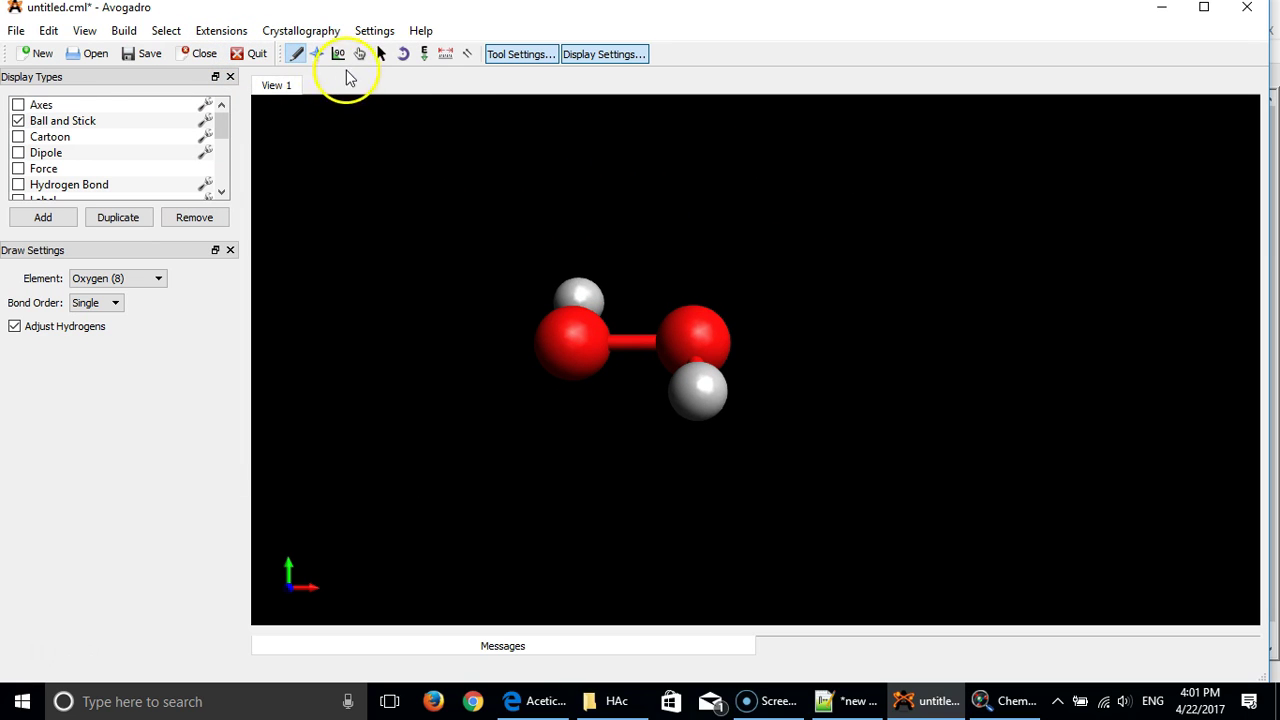
click(316, 54)
mouse_move(422, 262)
mouse_down()
mouse_move(371, 331)
mouse_move(626, 331)
mouse_move(543, 366)
mouse_move(568, 317)
mouse_move(517, 309)
mouse_move(466, 323)
mouse_move(692, 311)
mouse_up()
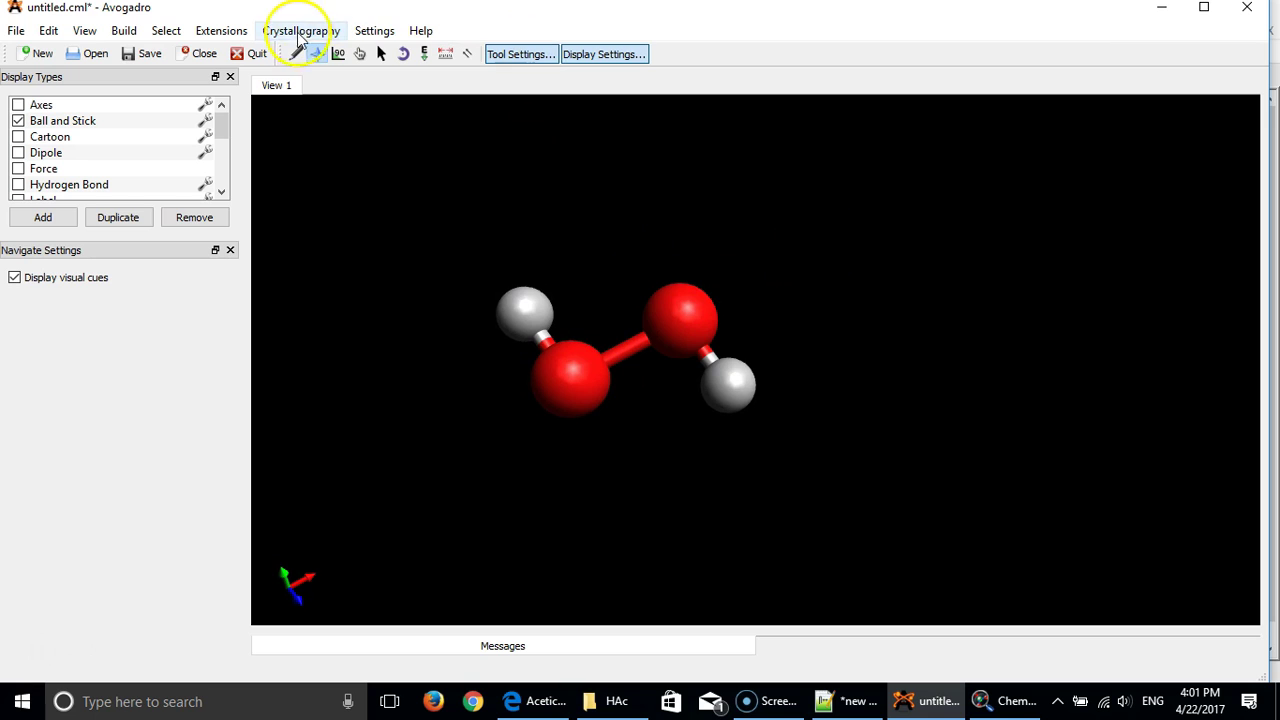
- Open the ORCA input generator for the molecule and delete the three comment lines at the start of the input preview
click(372, 30)
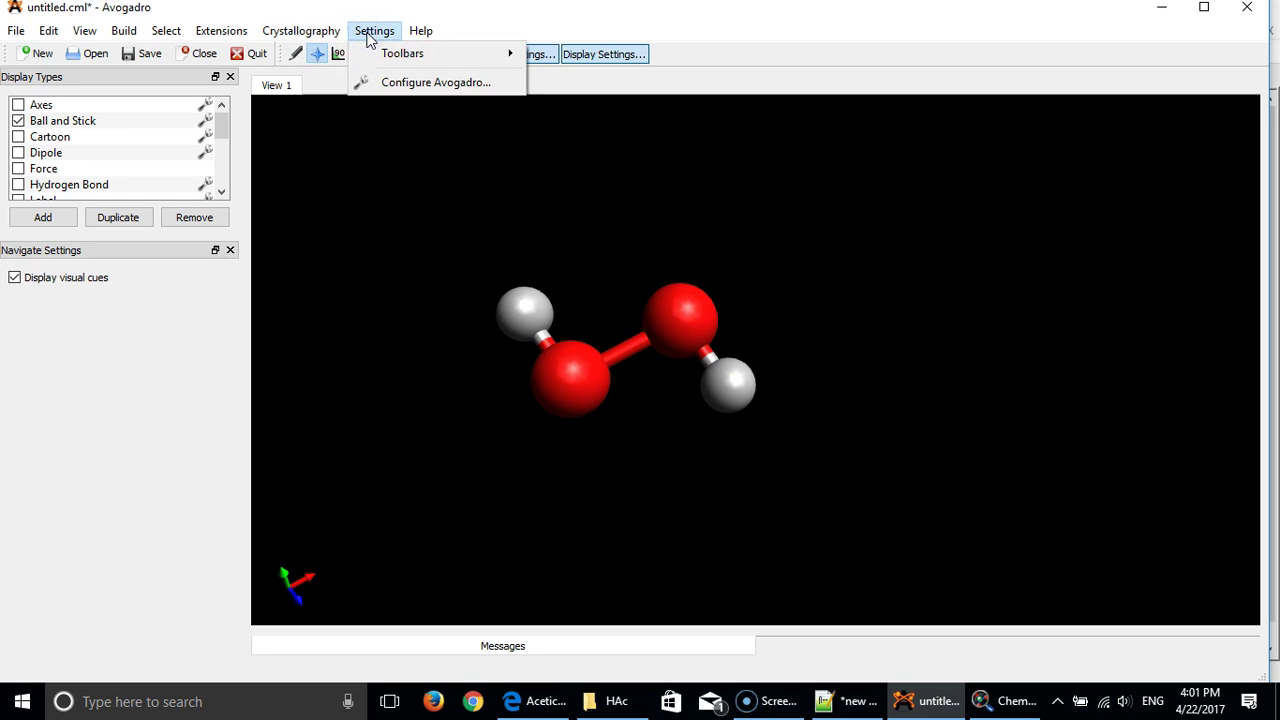
mouse_move(340, 35)
mouse_move(216, 30)
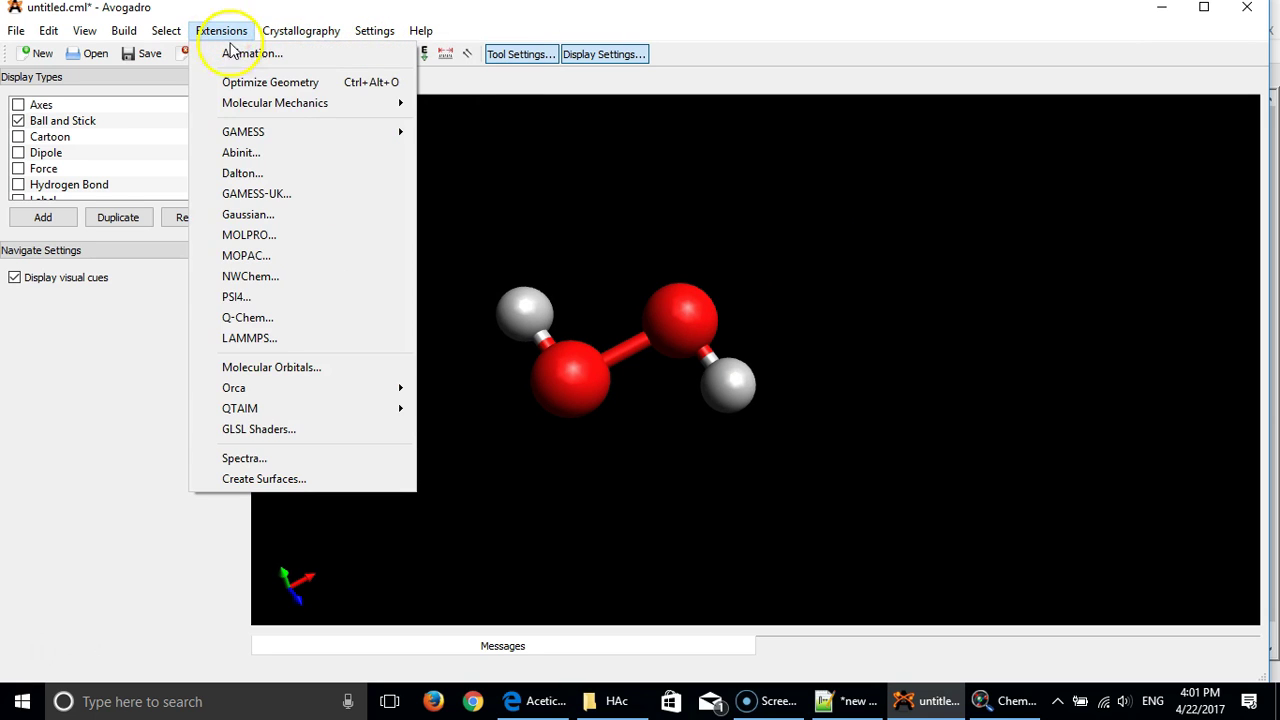
mouse_move(286, 389)
click(443, 390)
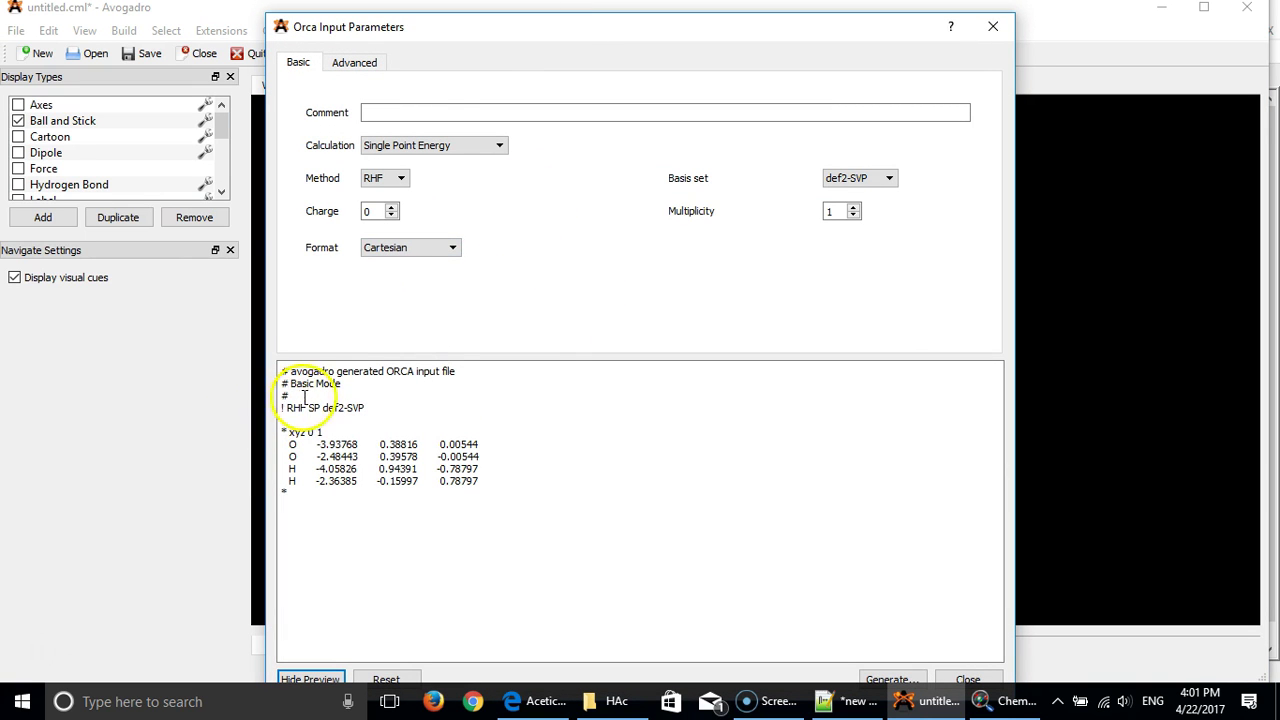
drag(290, 396, 257, 337)
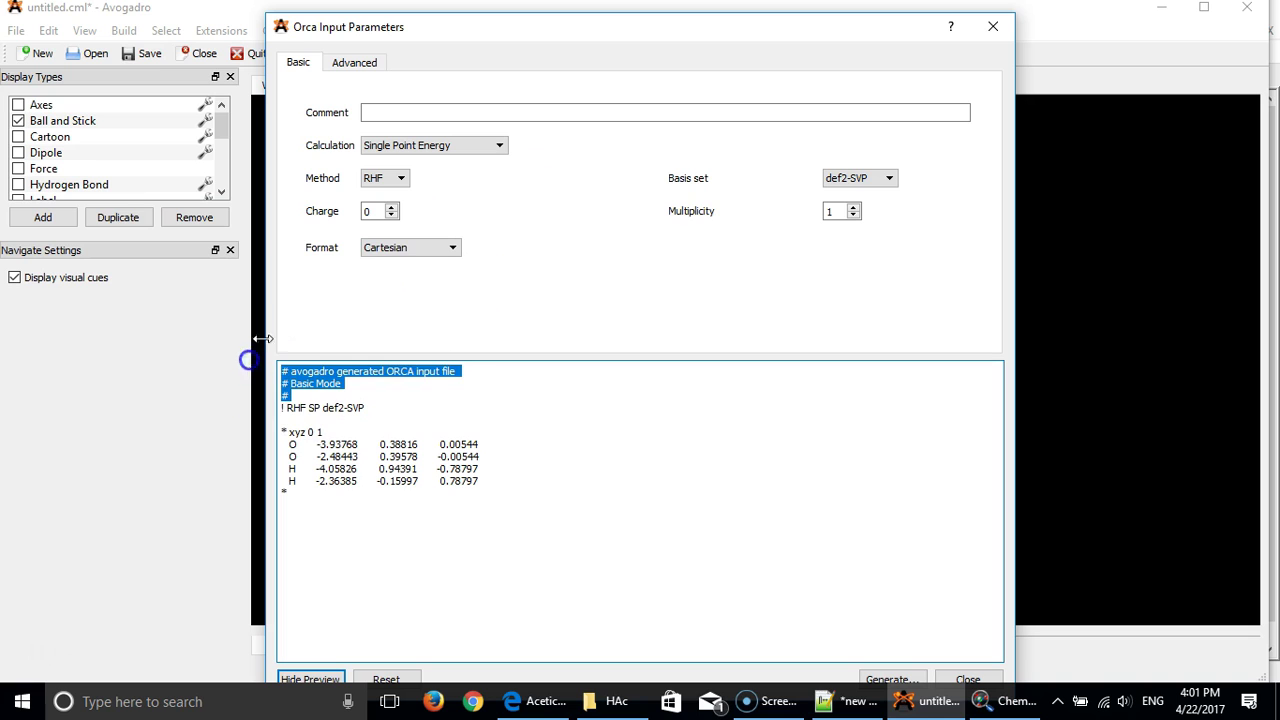
key(Delete)
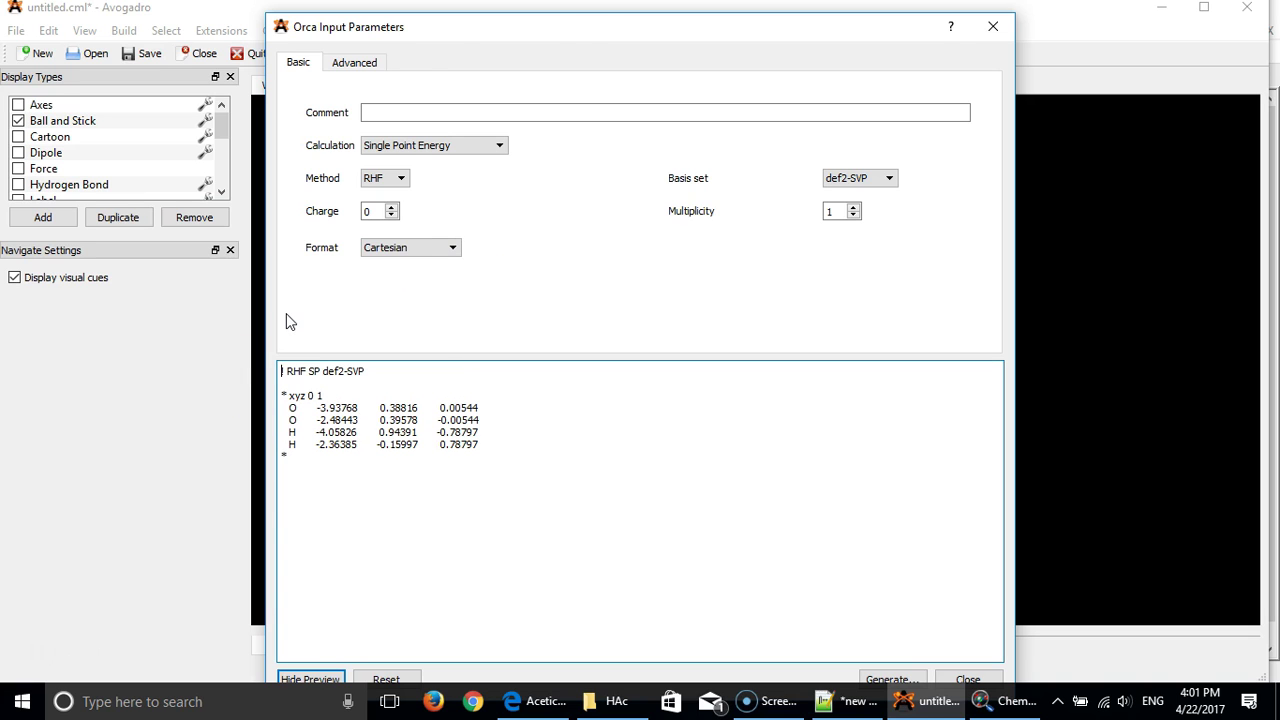
- In the advanced ORCA settings, enable DFT with the def2-SVP basis set and Single Point Energy run type, overriding the edited preview
click(360, 61)
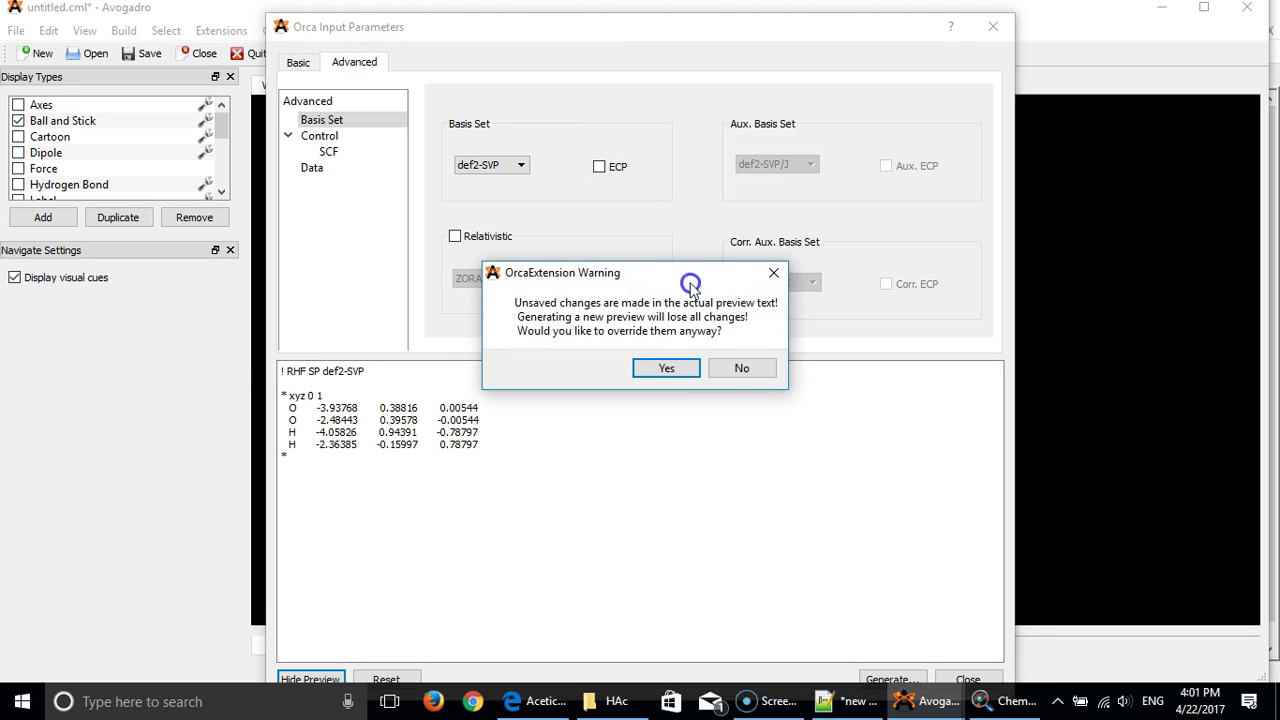
click(730, 368)
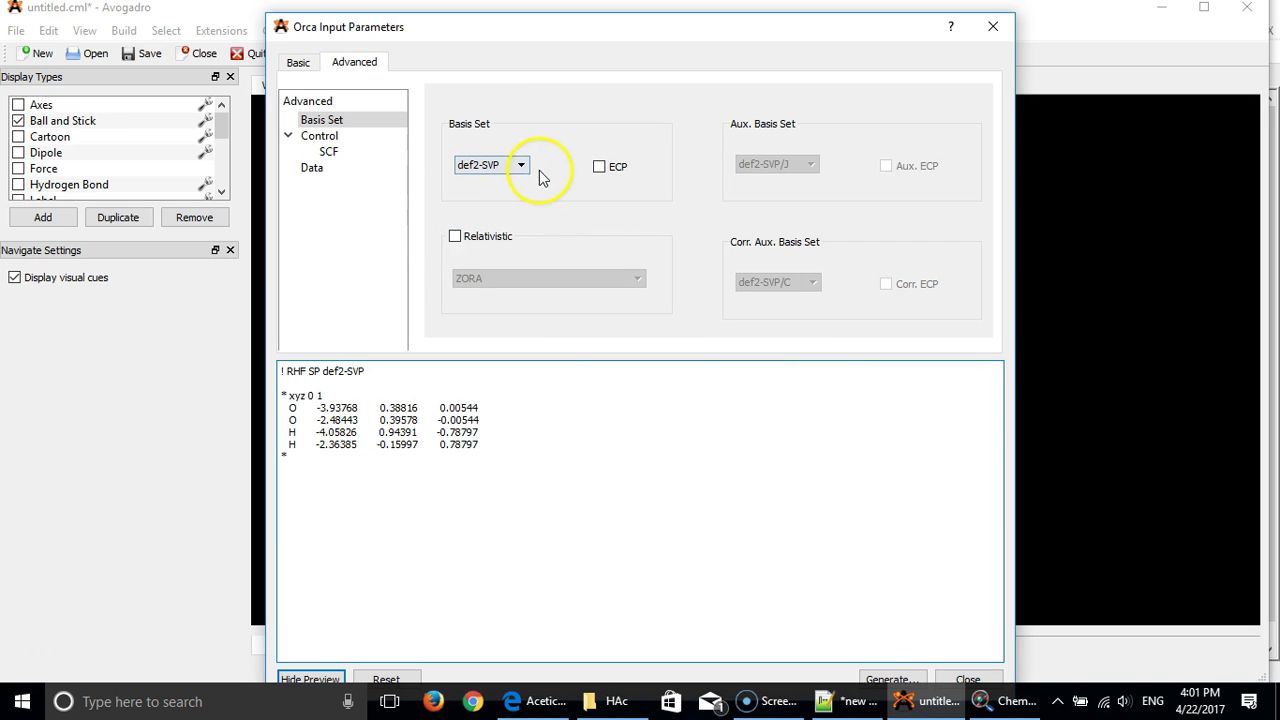
click(507, 166)
click(508, 165)
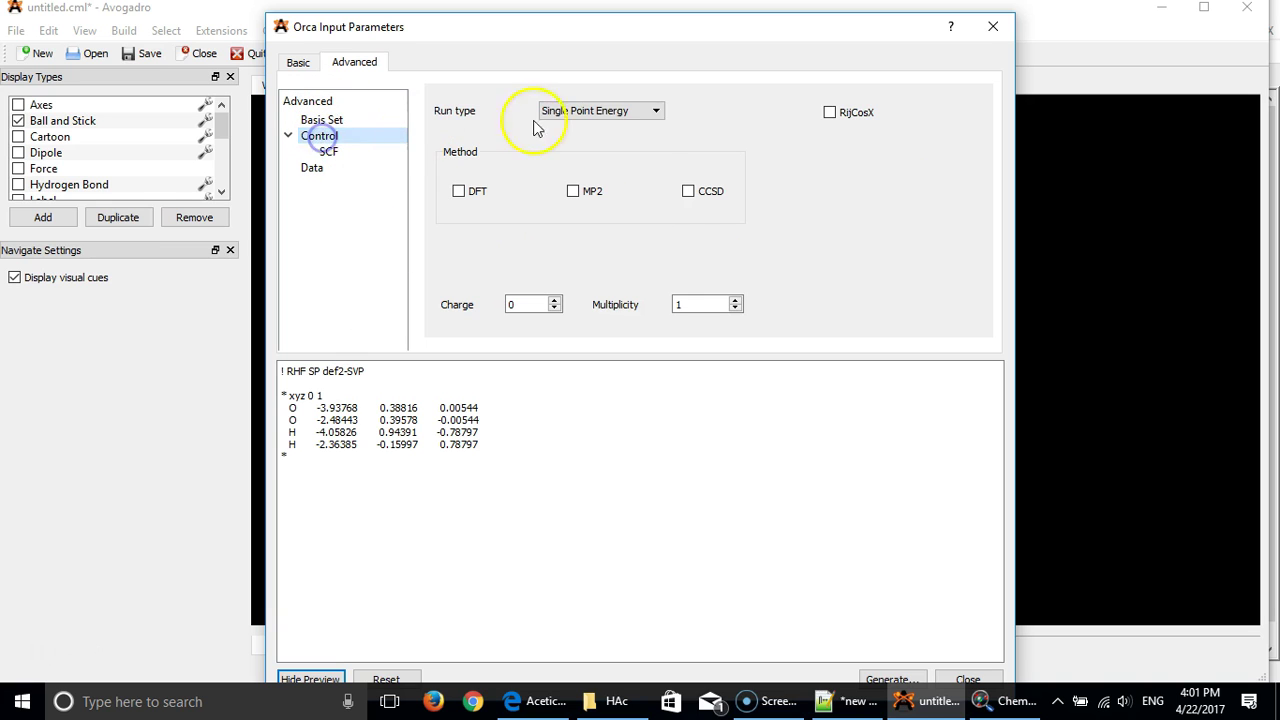
click(652, 110)
click(701, 95)
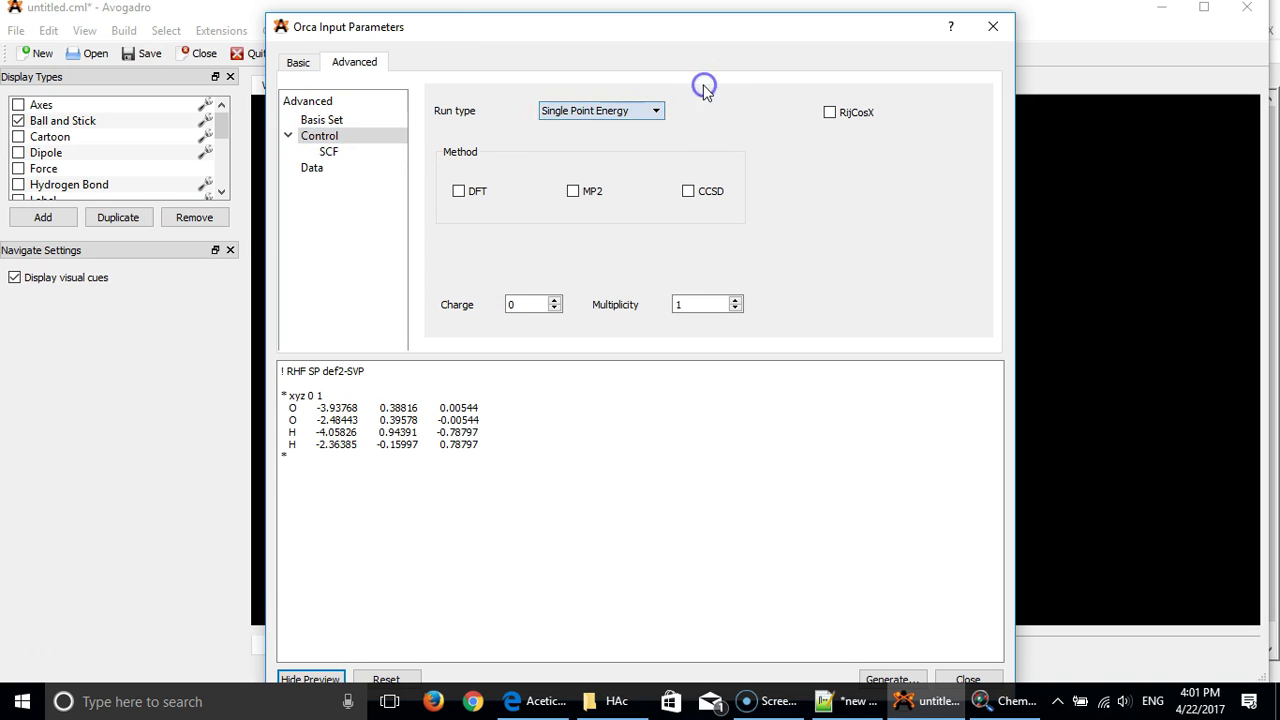
click(459, 191)
click(684, 372)
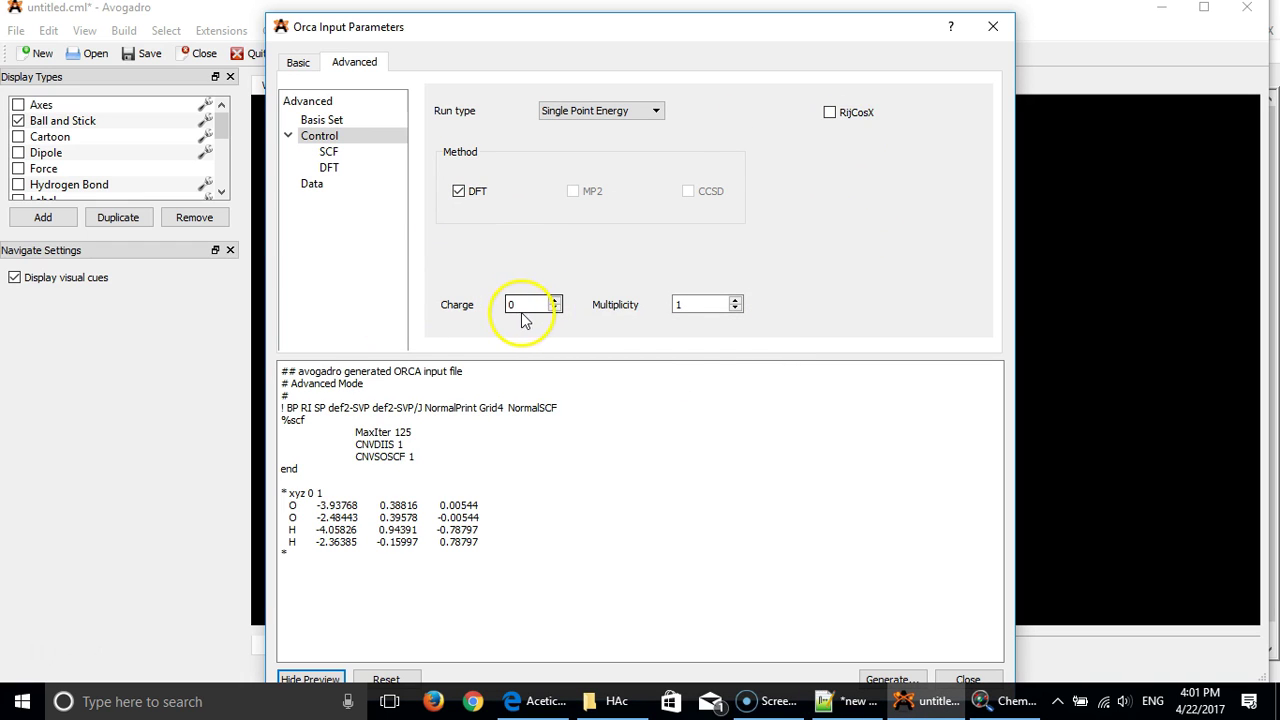
click(705, 304)
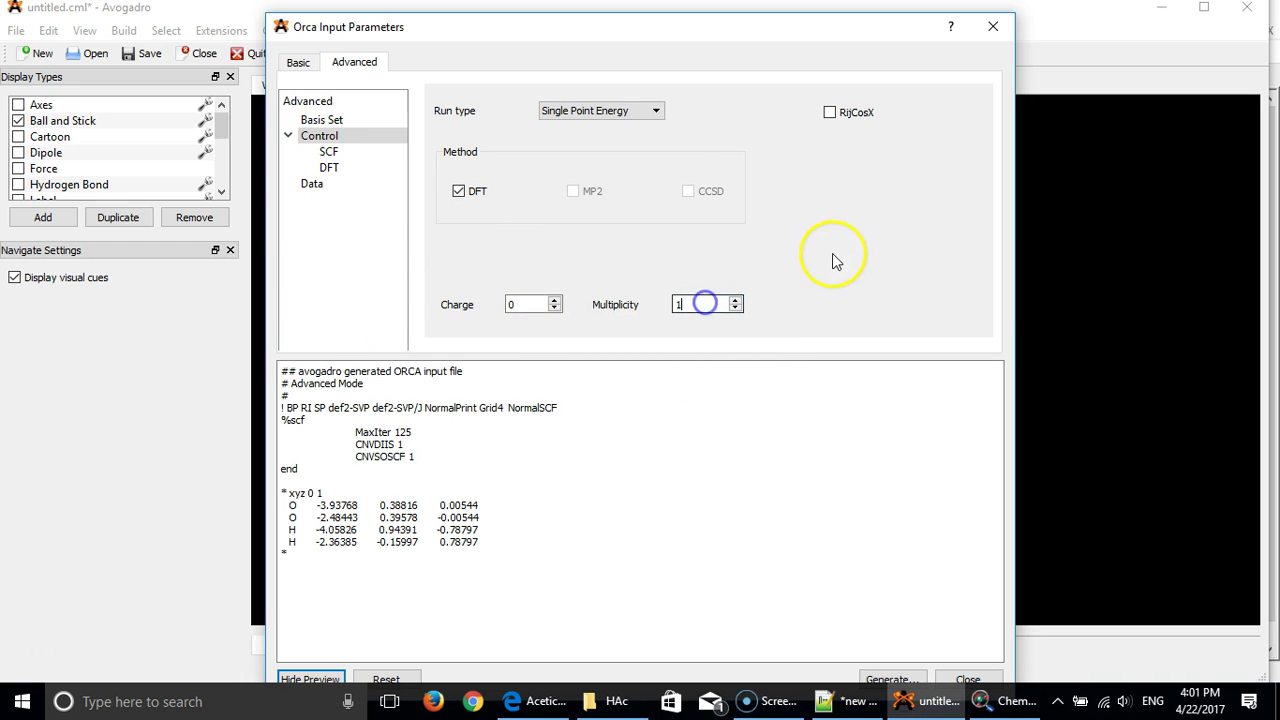
- Set the DFT functional to B3LYP, the grid to 7 and the final grid to None
click(343, 153)
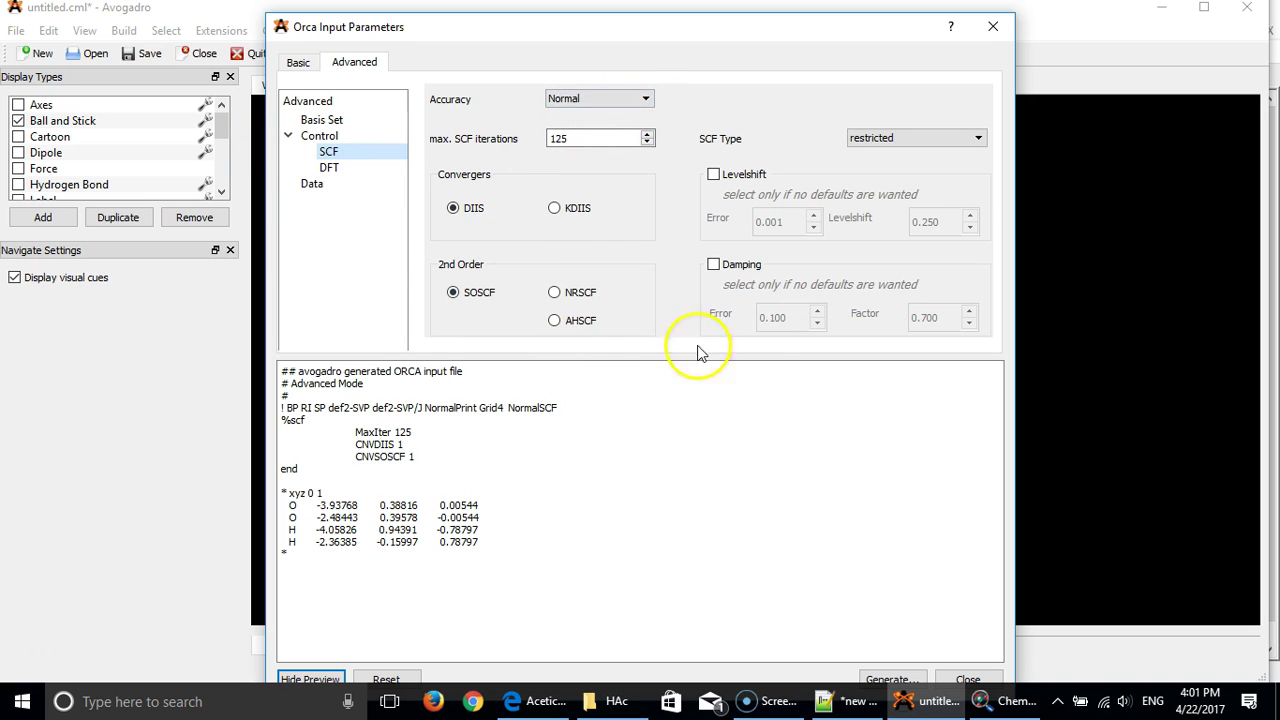
click(355, 166)
click(840, 121)
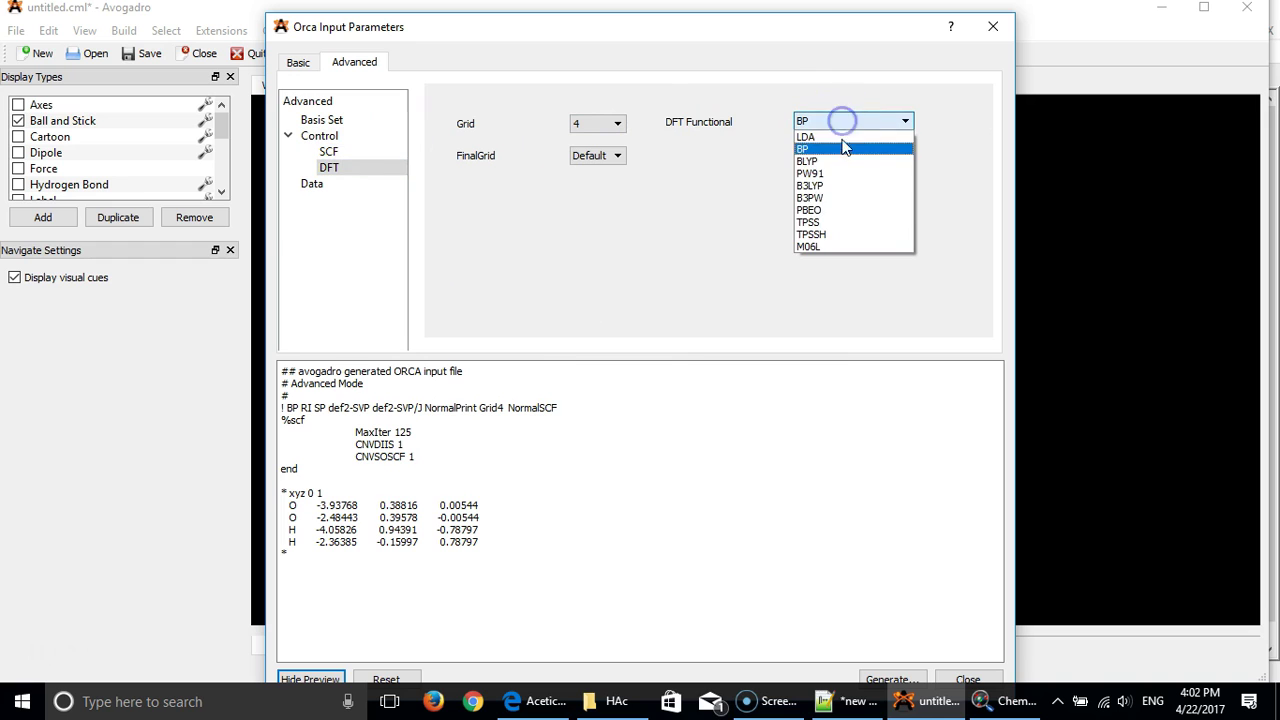
click(841, 195)
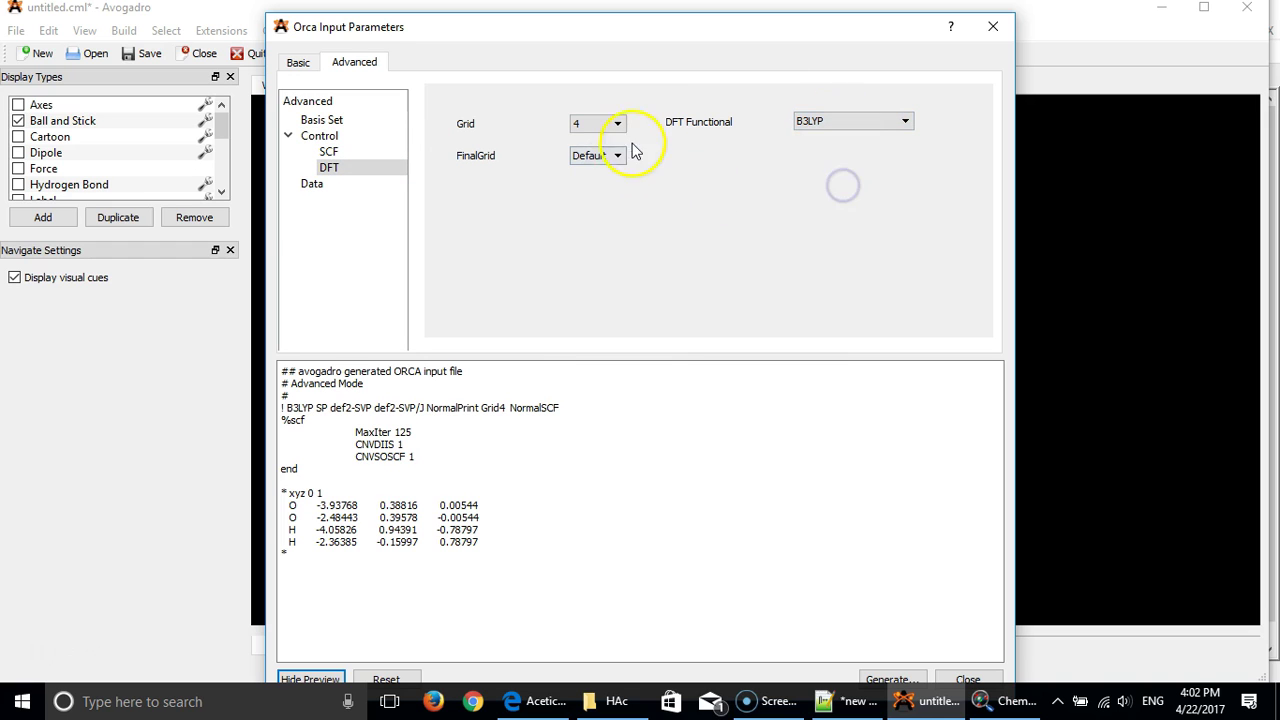
click(605, 123)
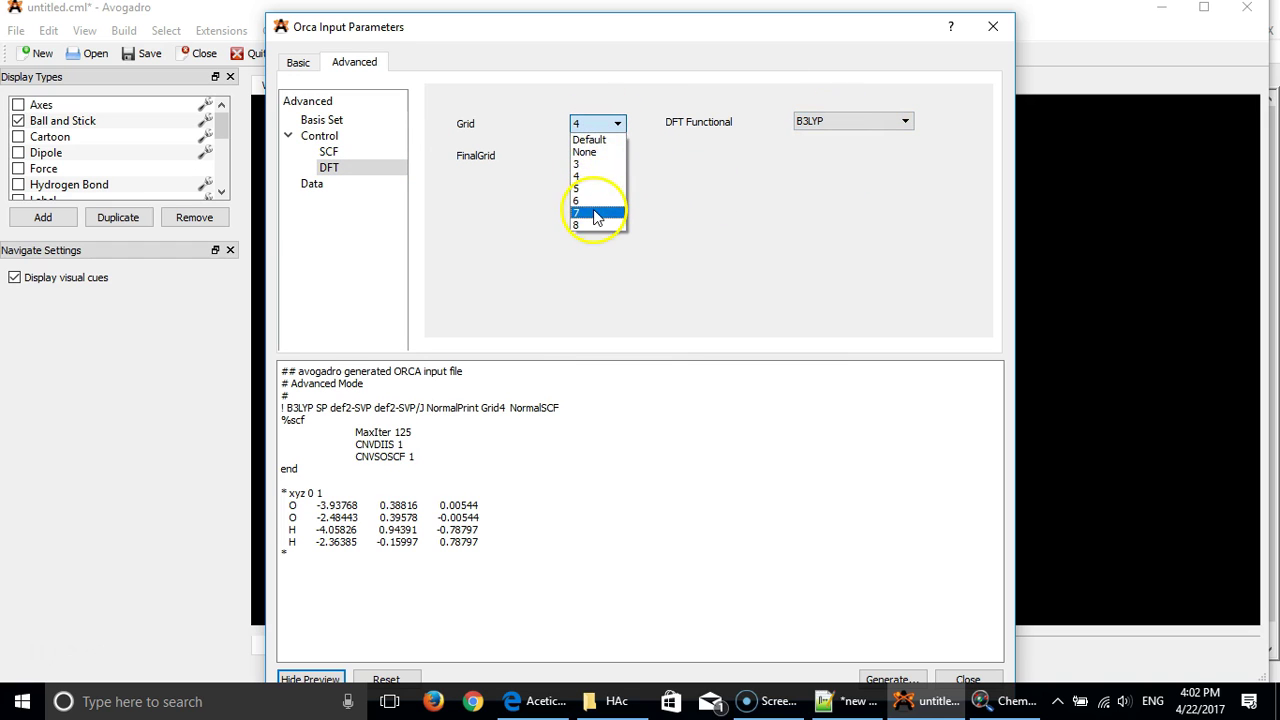
click(587, 212)
click(605, 156)
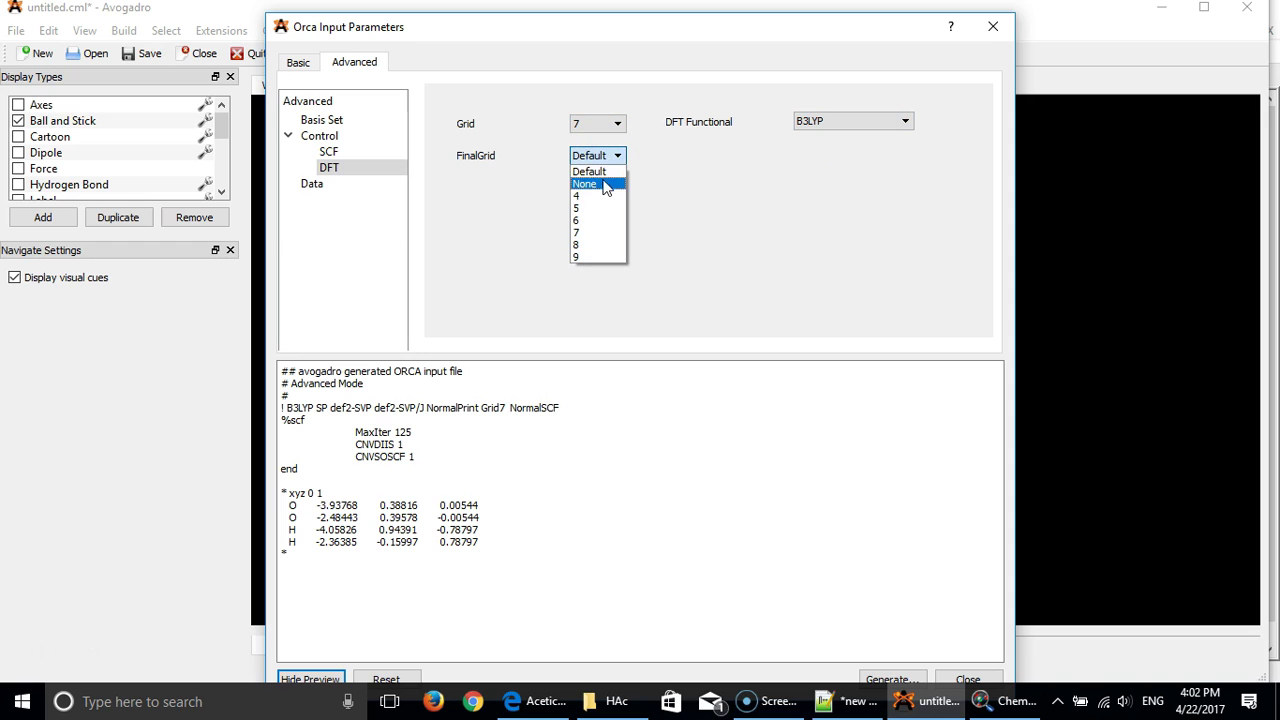
click(594, 180)
- Enable the additional print options for MOs and basis sets
click(352, 184)
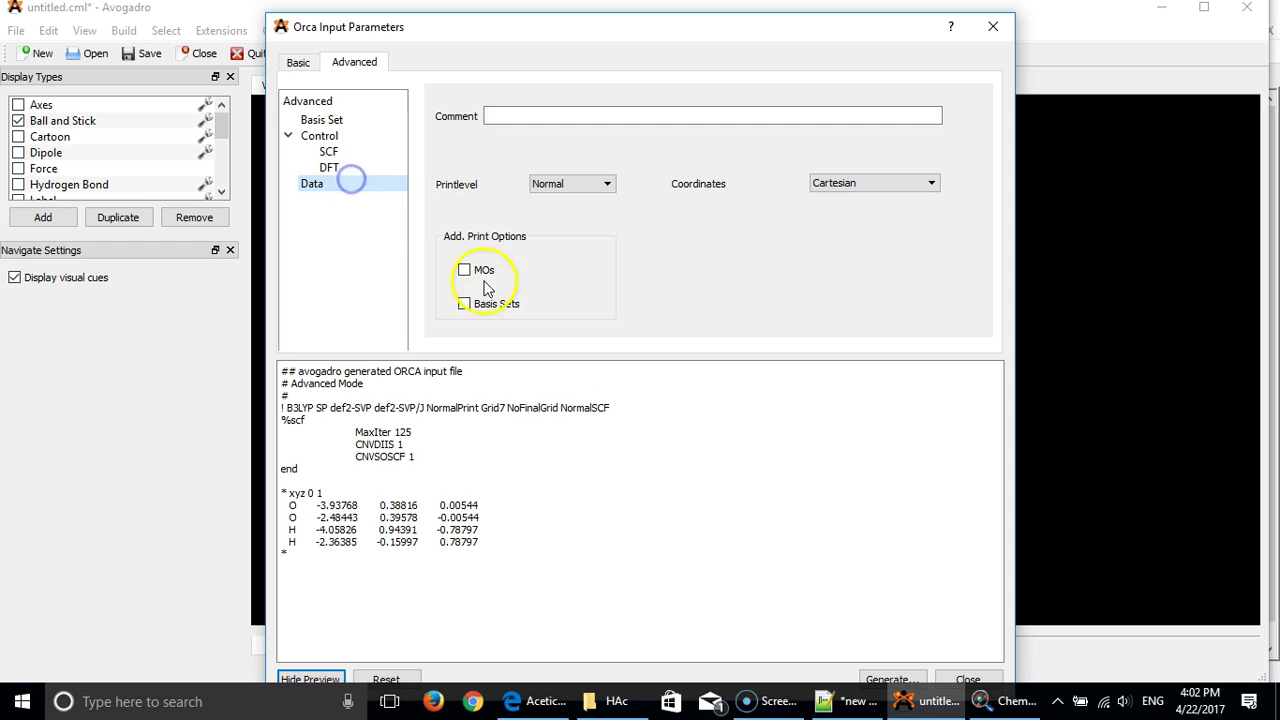
click(464, 270)
click(465, 303)
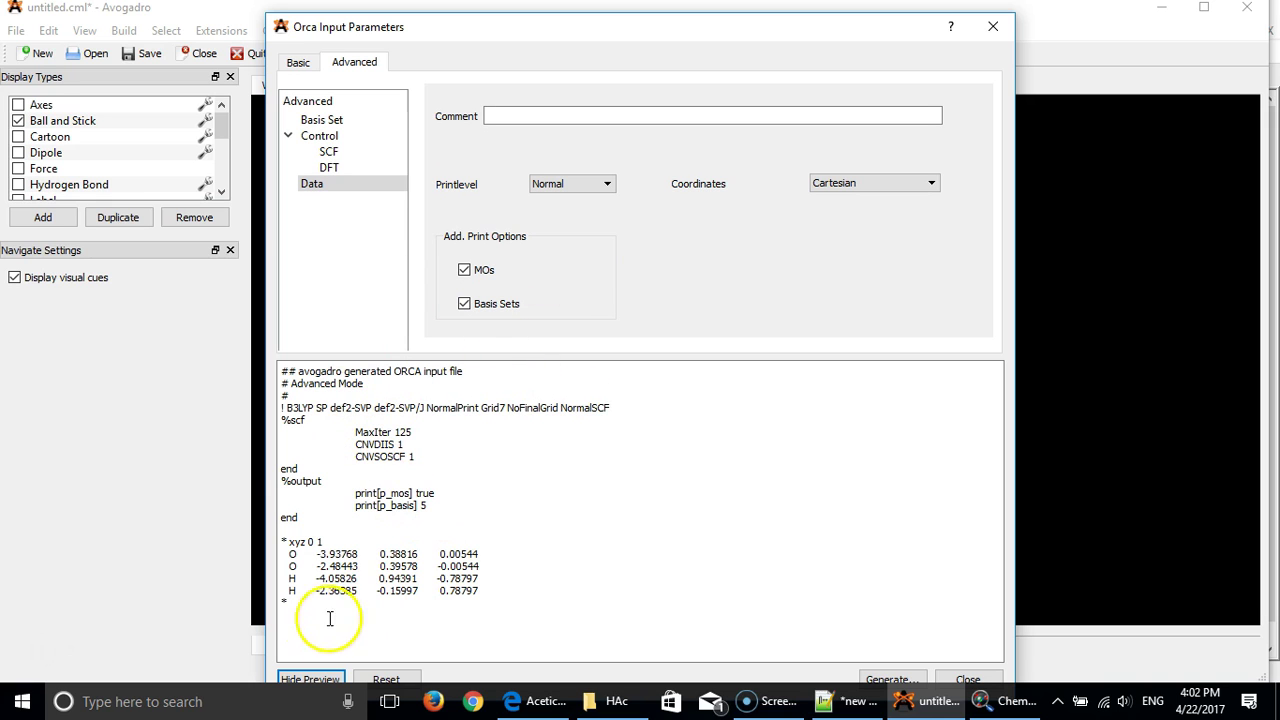
- Copy the whole generated input preview and paste it into a new document in Notepad++
click(290, 606)
drag(290, 606, 120, 297)
key(ctrl+c)
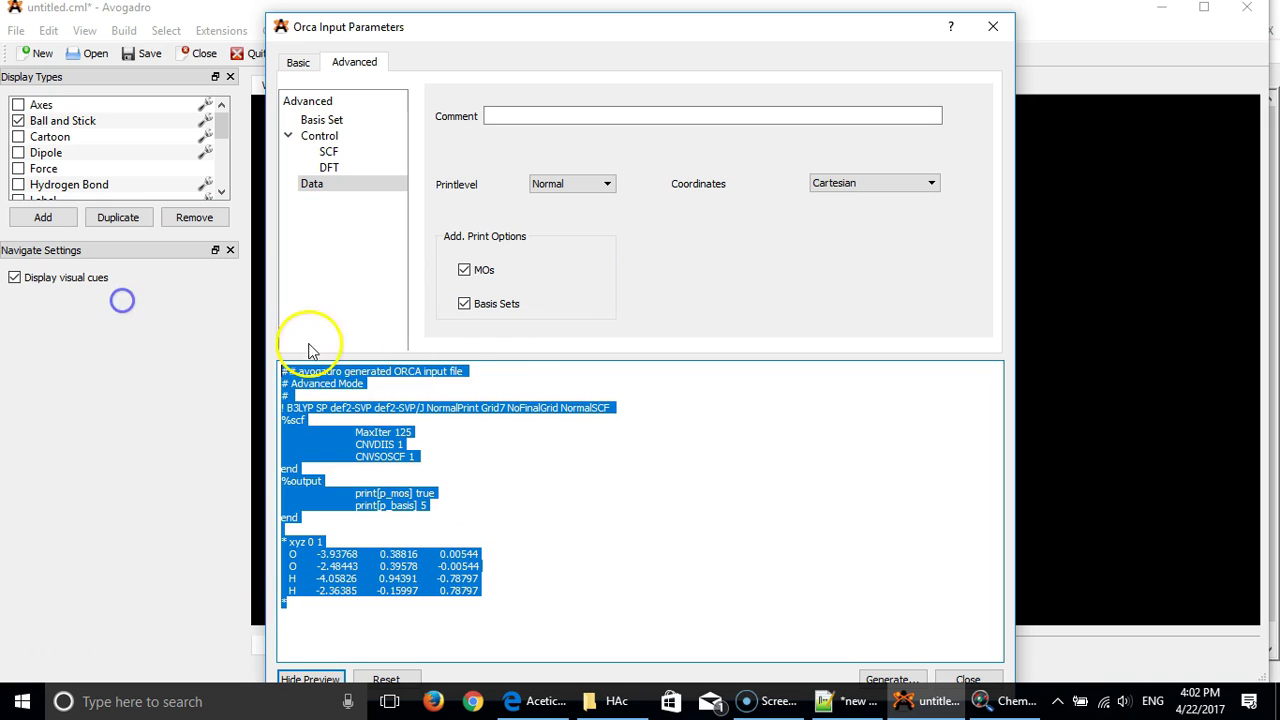
click(850, 700)
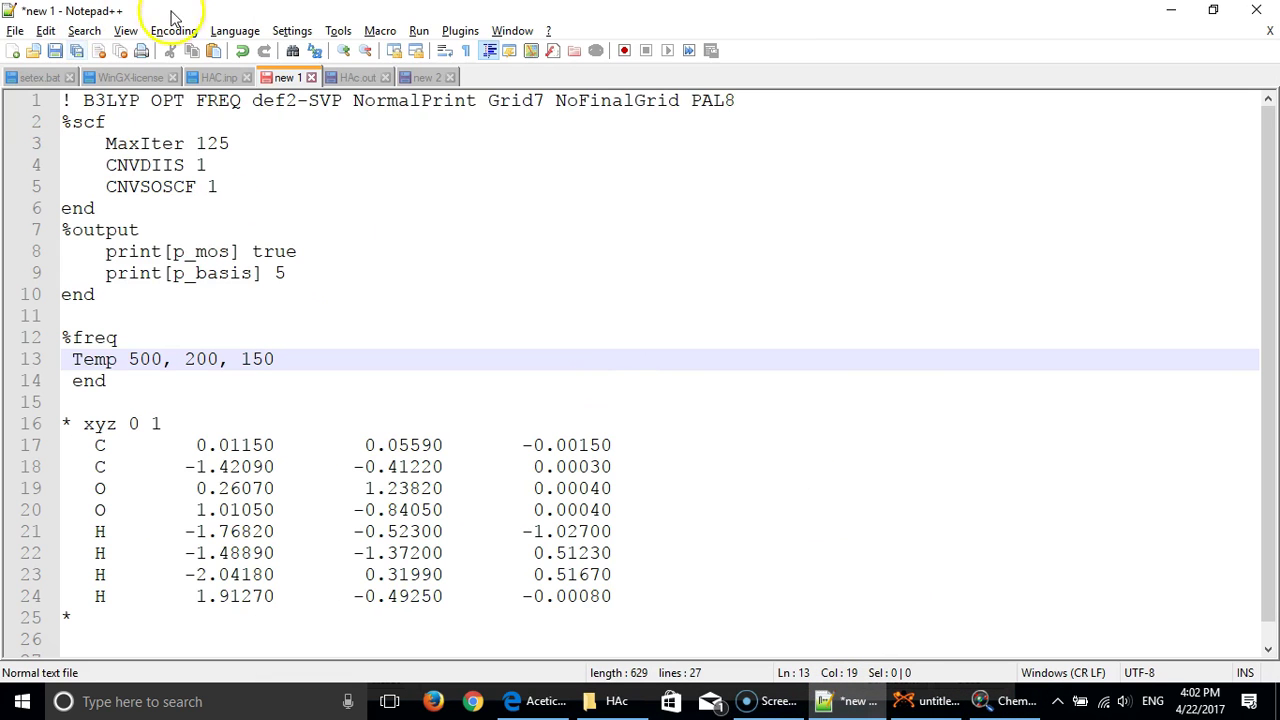
click(13, 51)
key(ctrl+v)
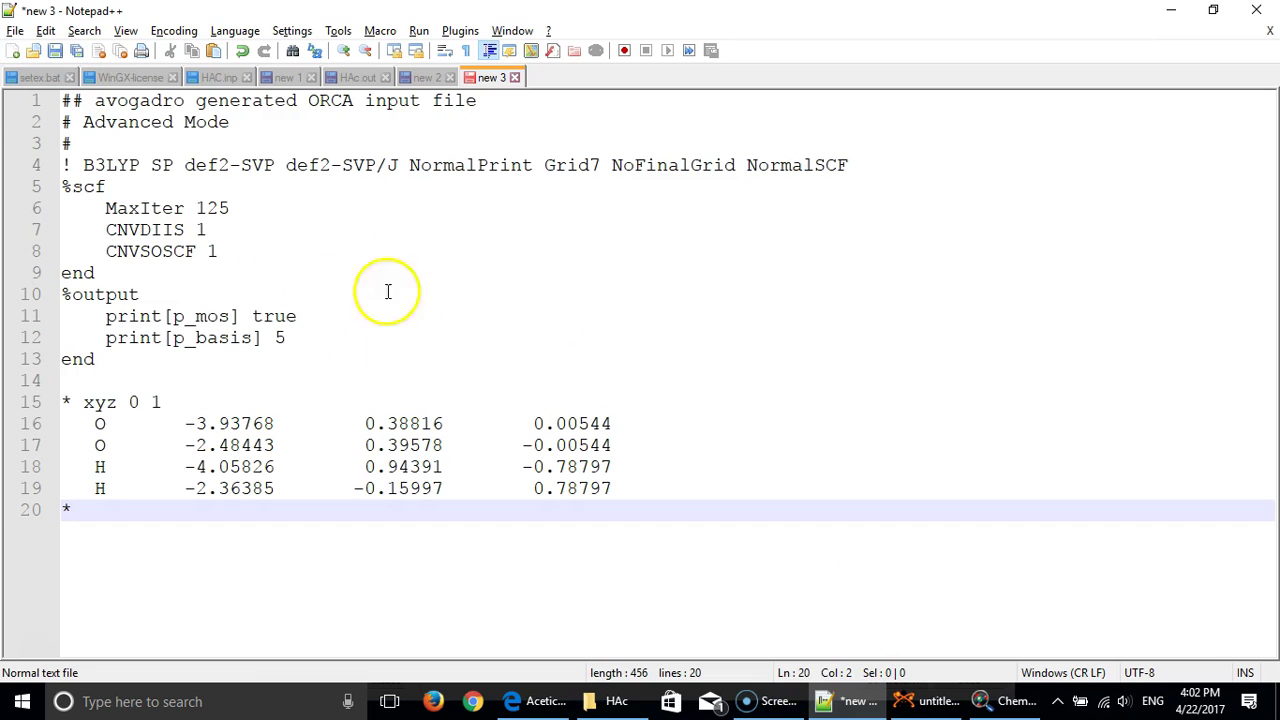
- Delete the three comment lines at the start of the pasted ORCA input
click(116, 150)
key(shift+Up)
key(shift+Up)
key(shift+Home)
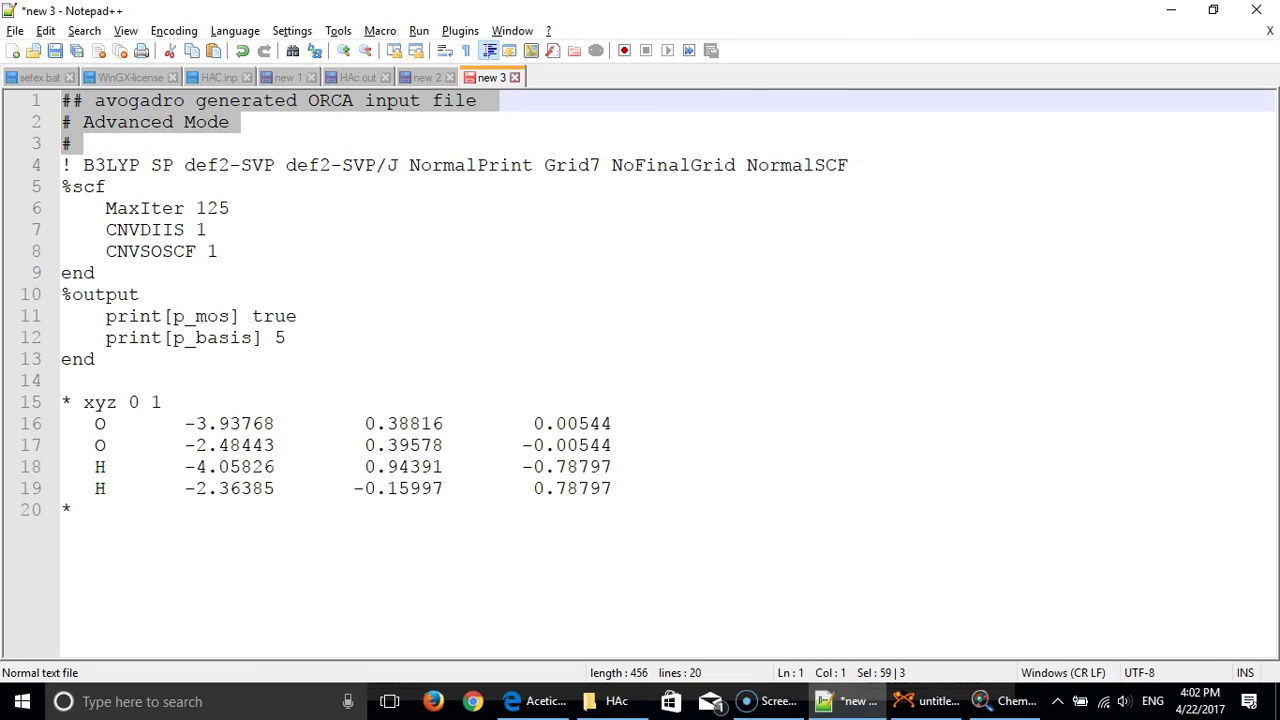
key(Delete)
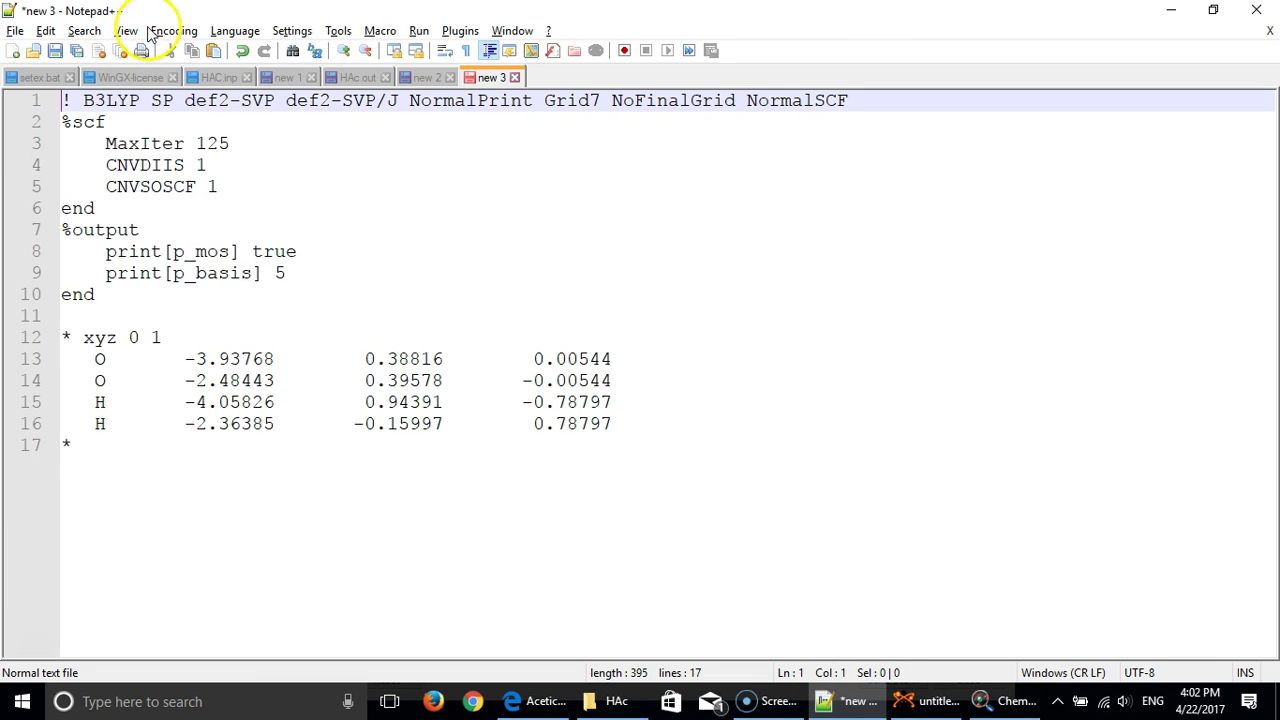
- Replace the SP keyword in the first line with OPT FREQ
double_click(161, 100)
text(OPT )
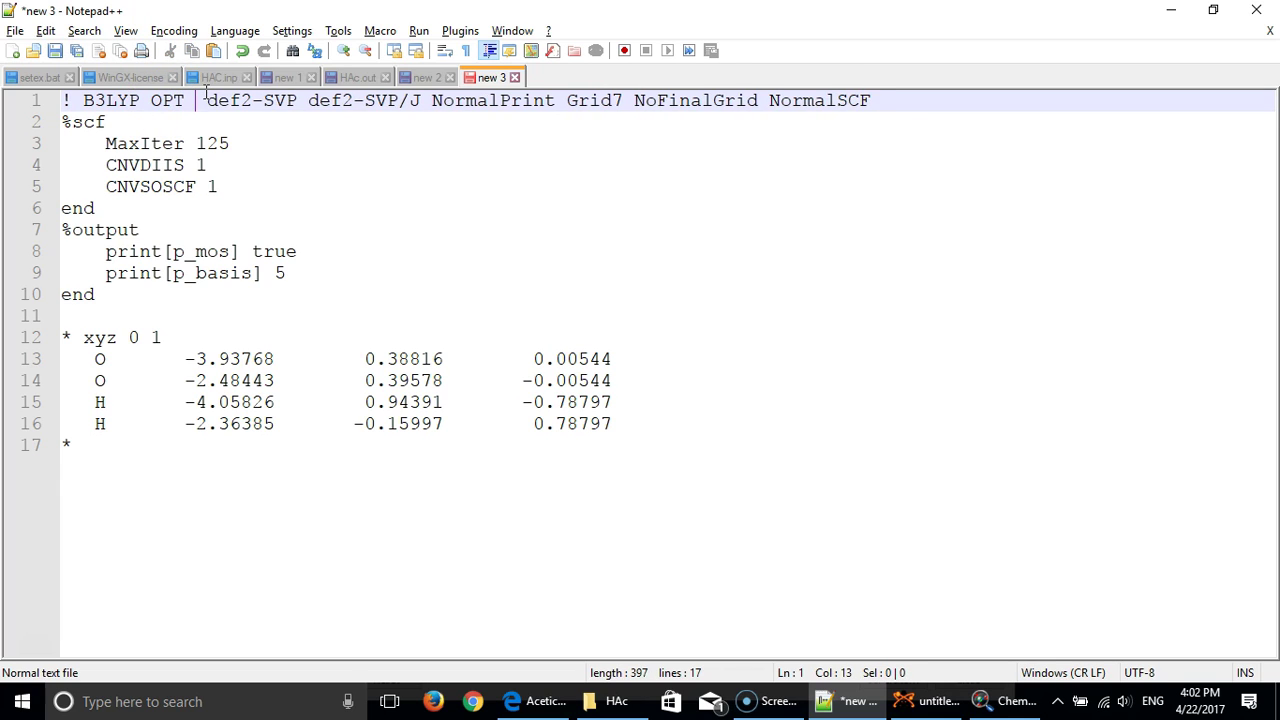
text(FR)
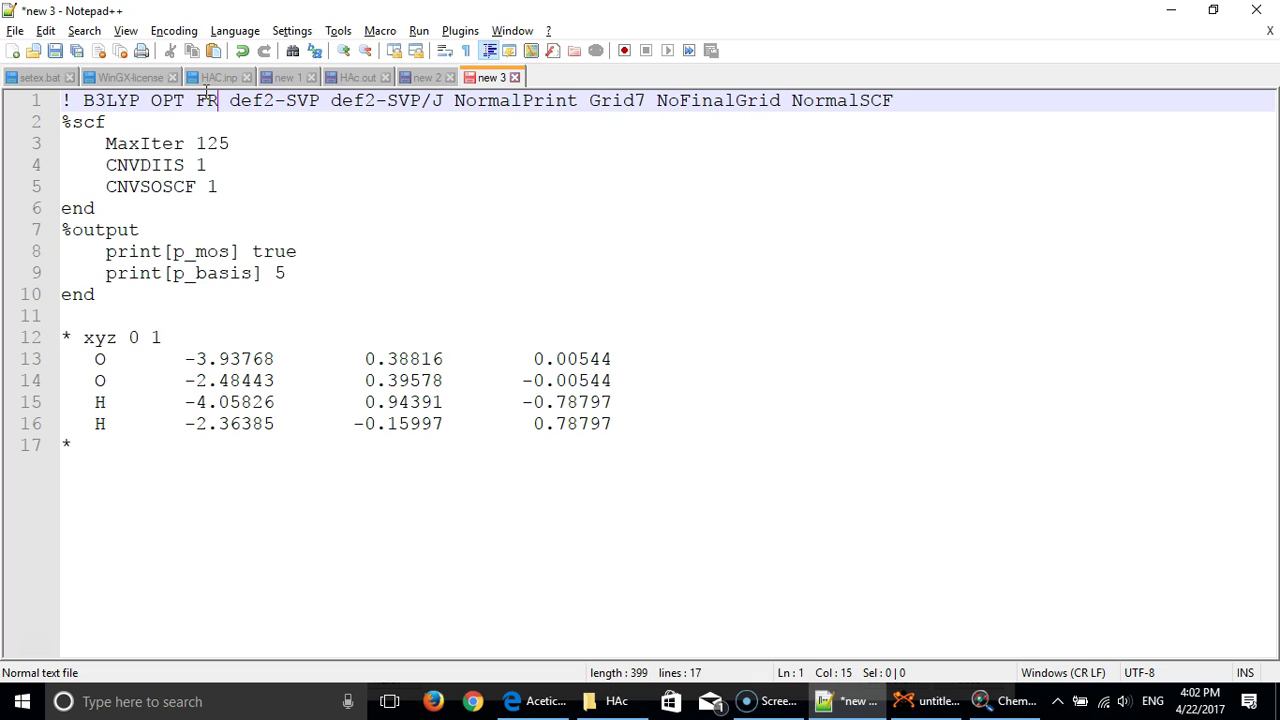
text(Q)
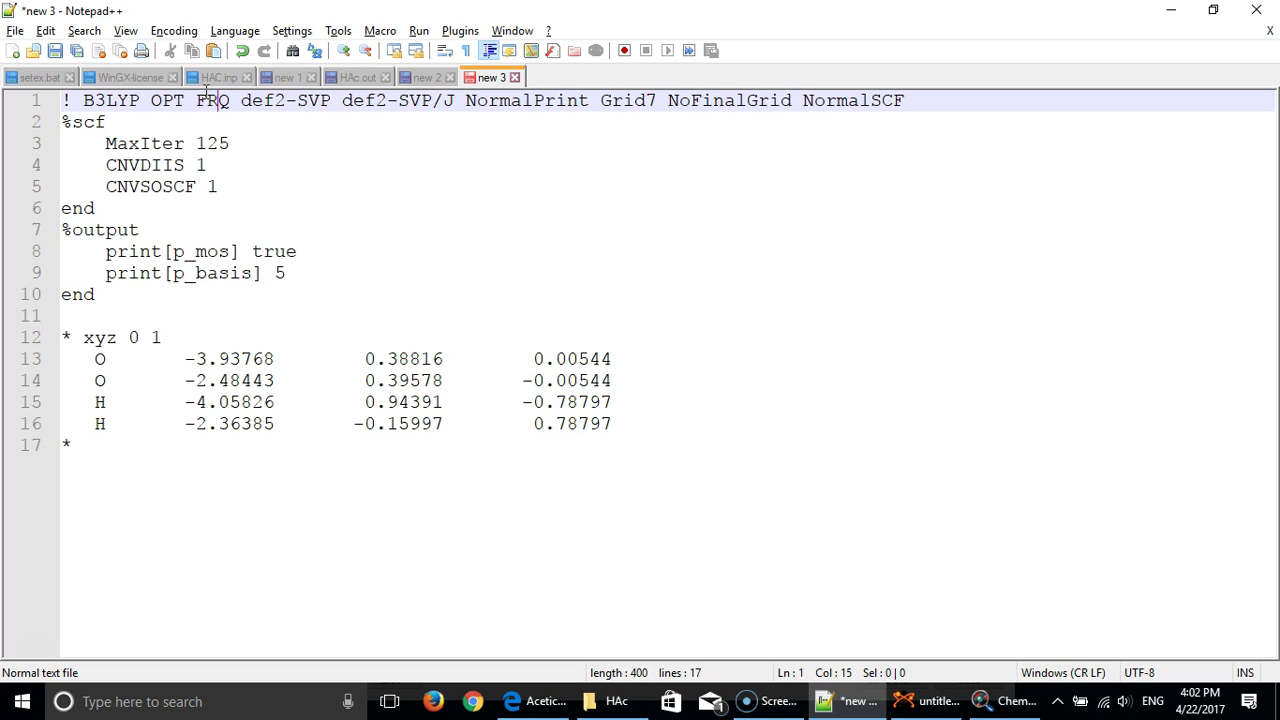
text(E)
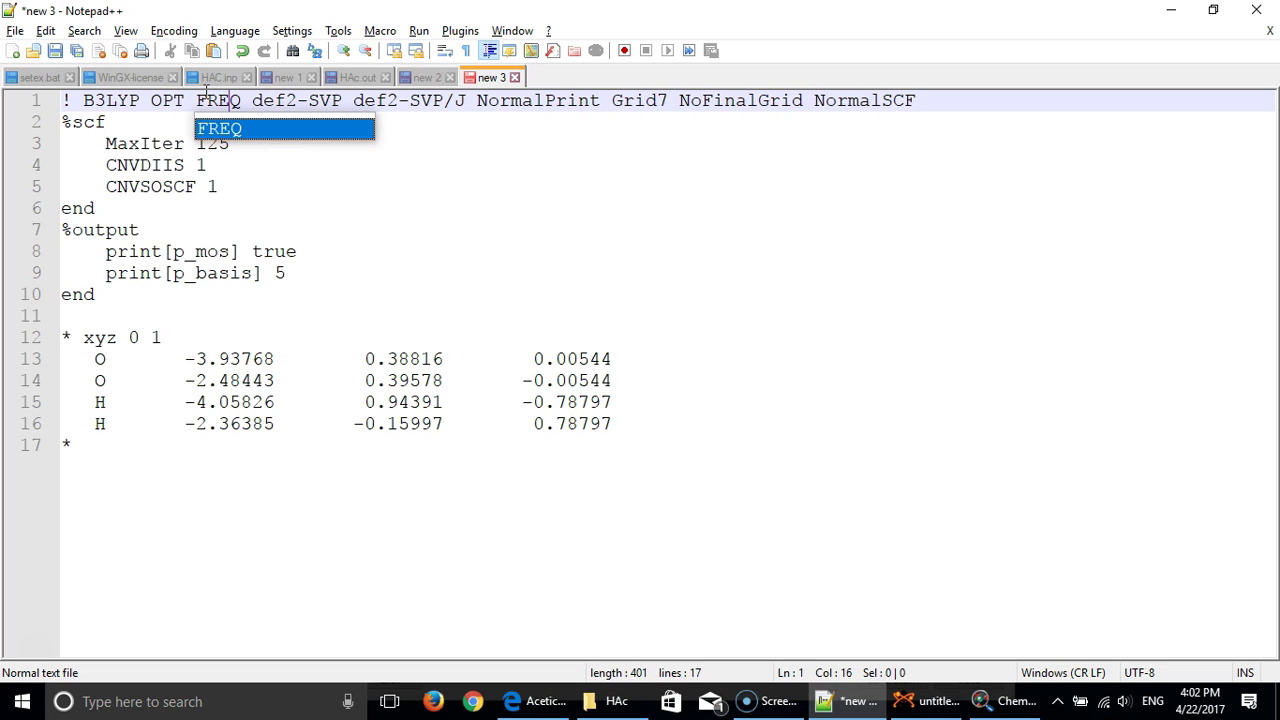
click(586, 167)
- Remove the def2-SVP/J and NormalSCF keywords from the first line
drag(353, 101, 468, 100)
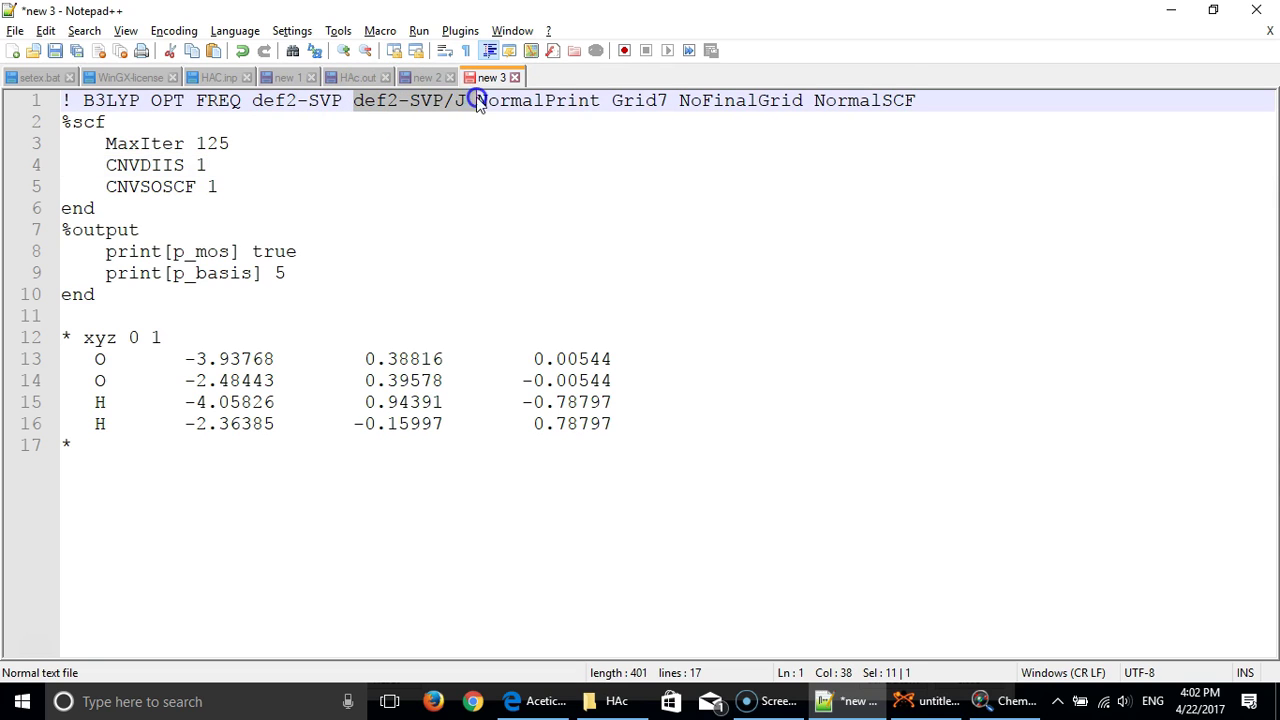
key(Delete)
key(Delete)
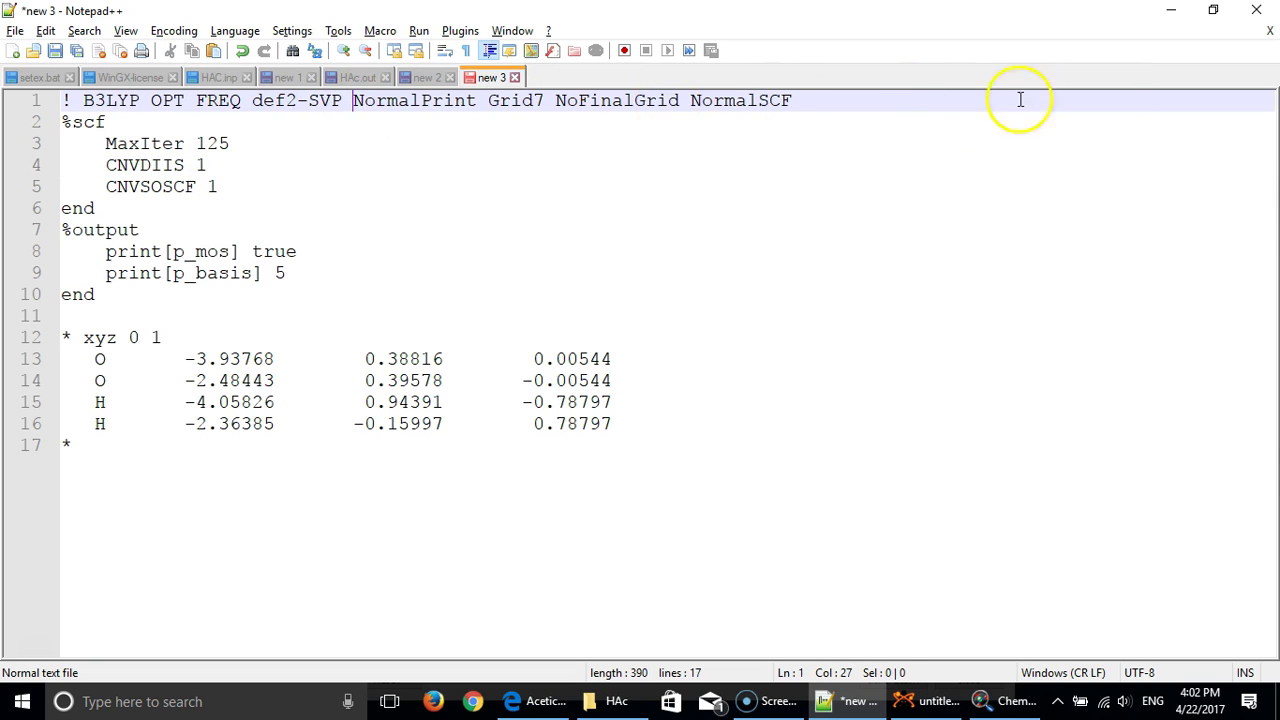
double_click(748, 101)
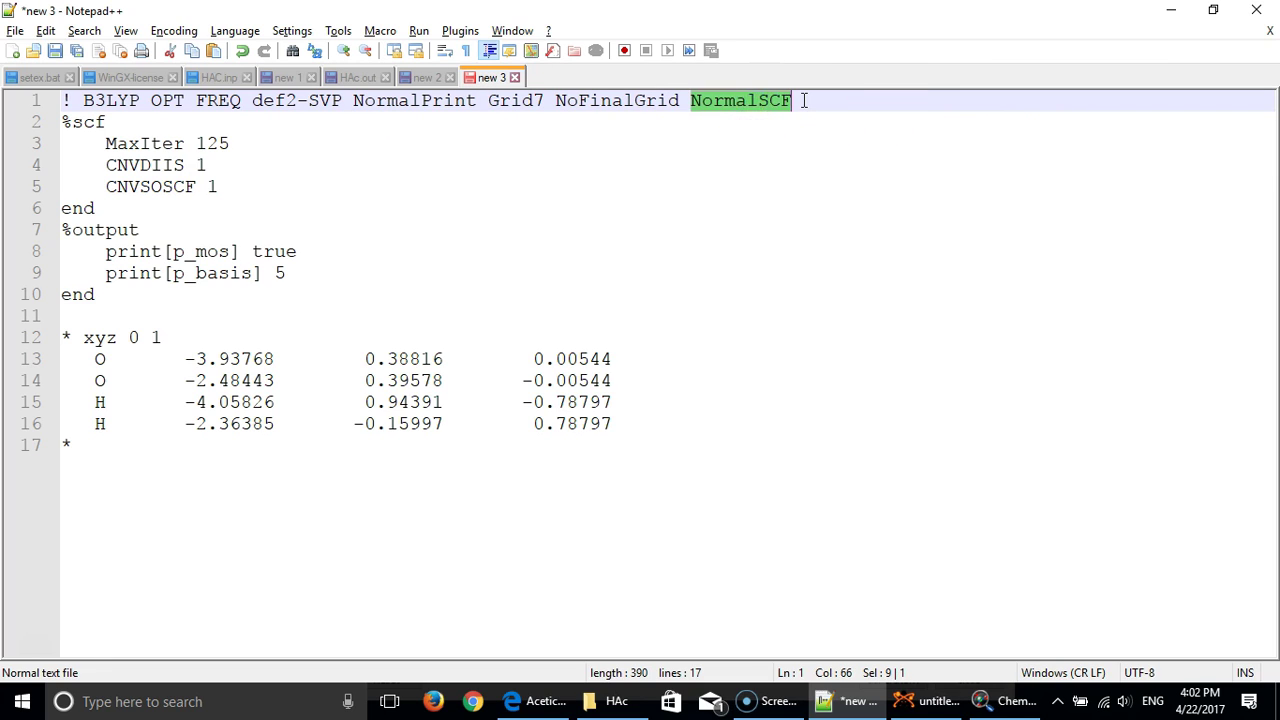
key(BackSpace)
key(BackSpace)
- Copy the entire text of the edited hydrogen peroxide input
click(443, 252)
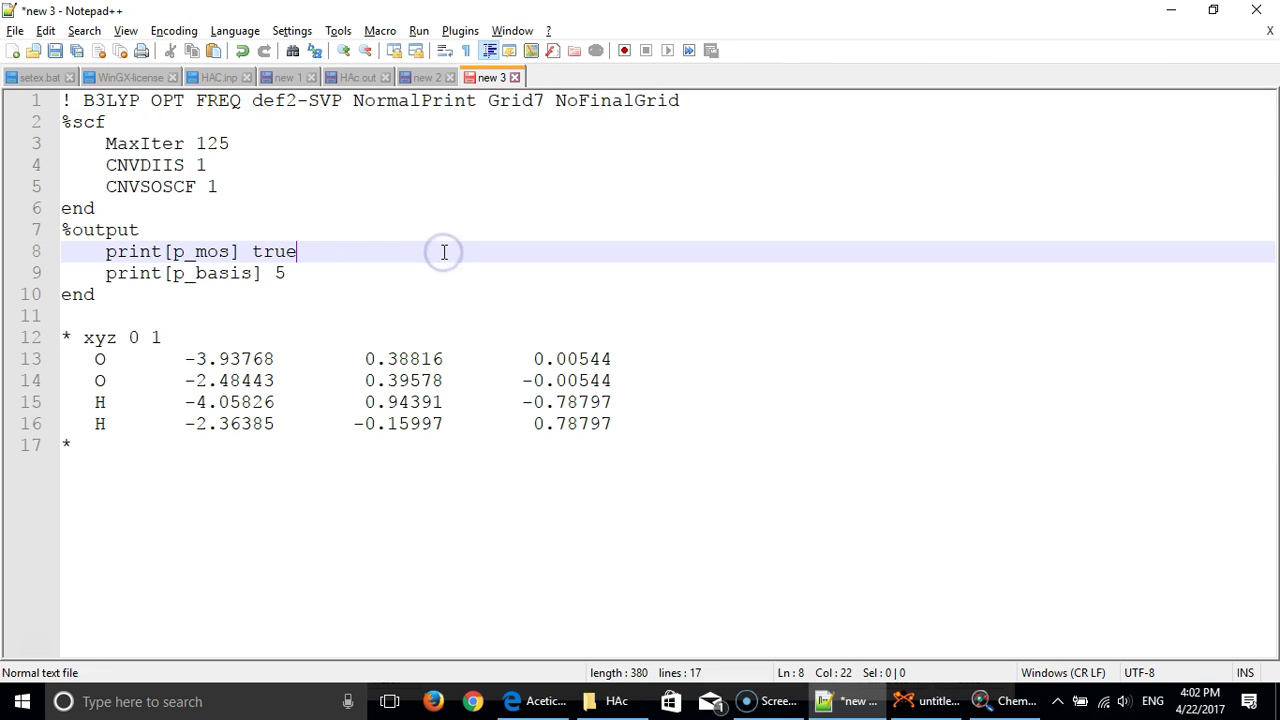
click(443, 252)
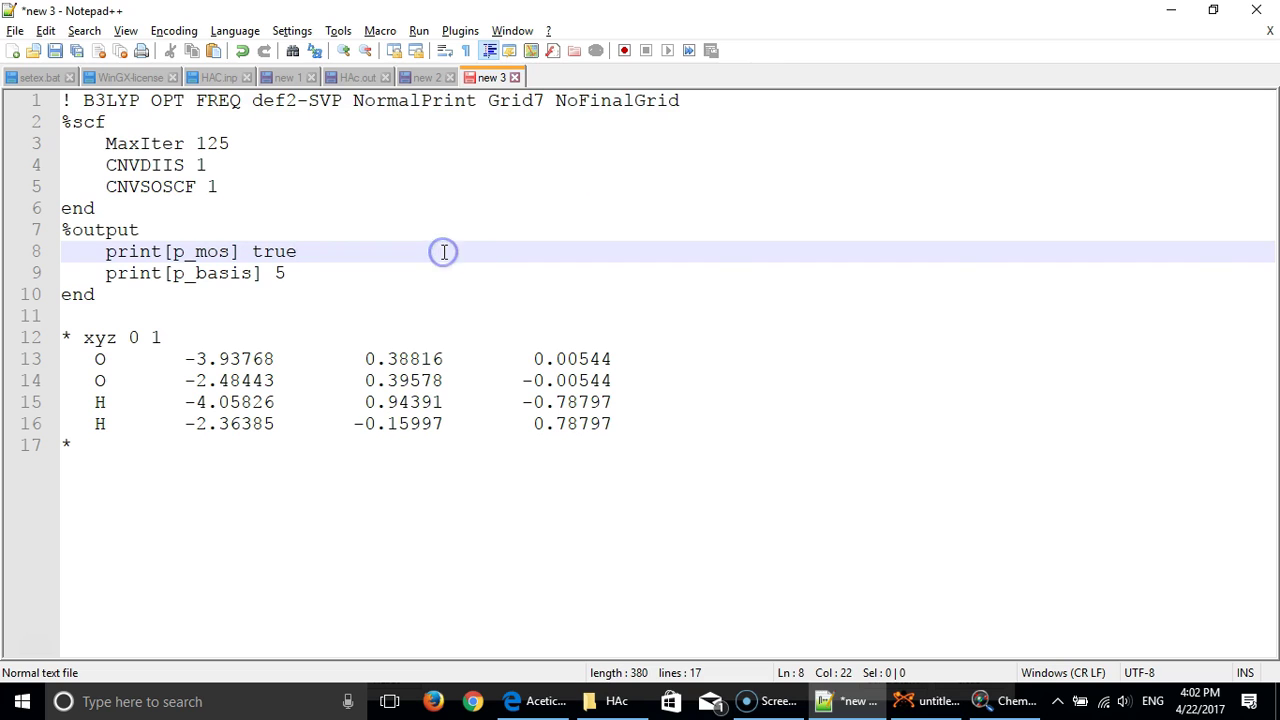
key(ctrl+a)
key(ctrl+c)
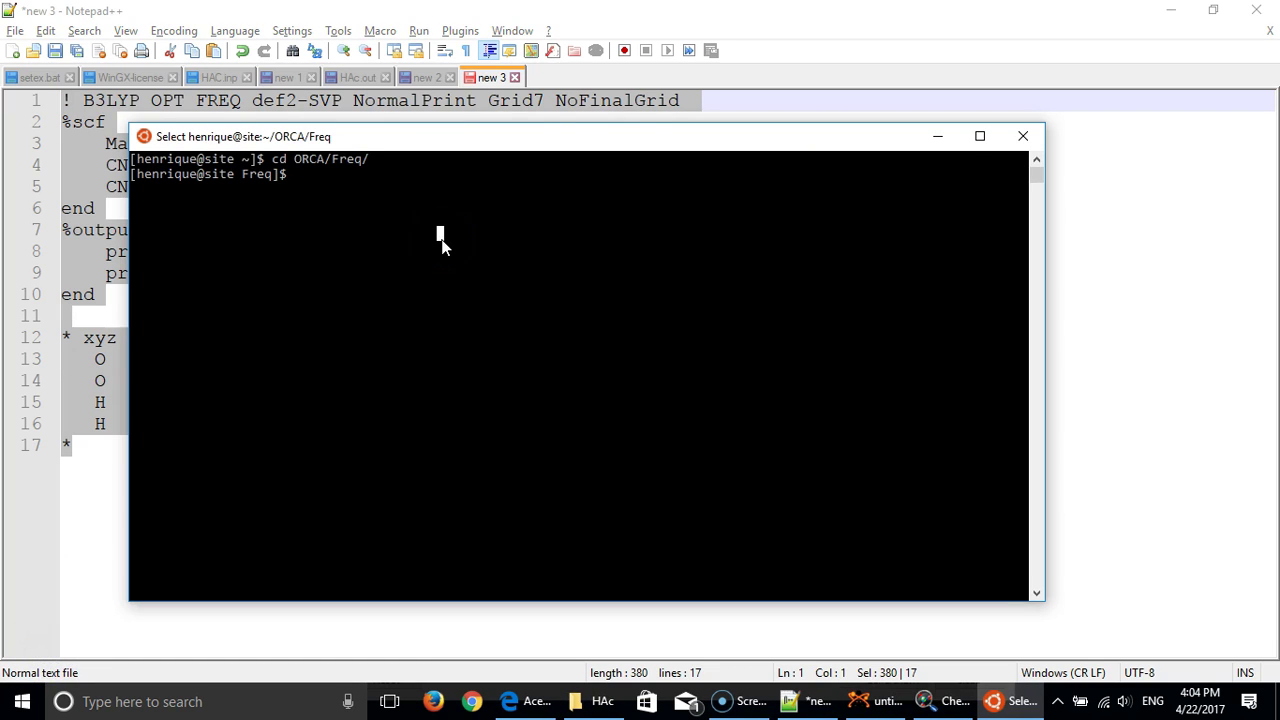
- Switch to the Linux terminal, create a directory HOOH inside ORCA/Freq and change into it
text(m)
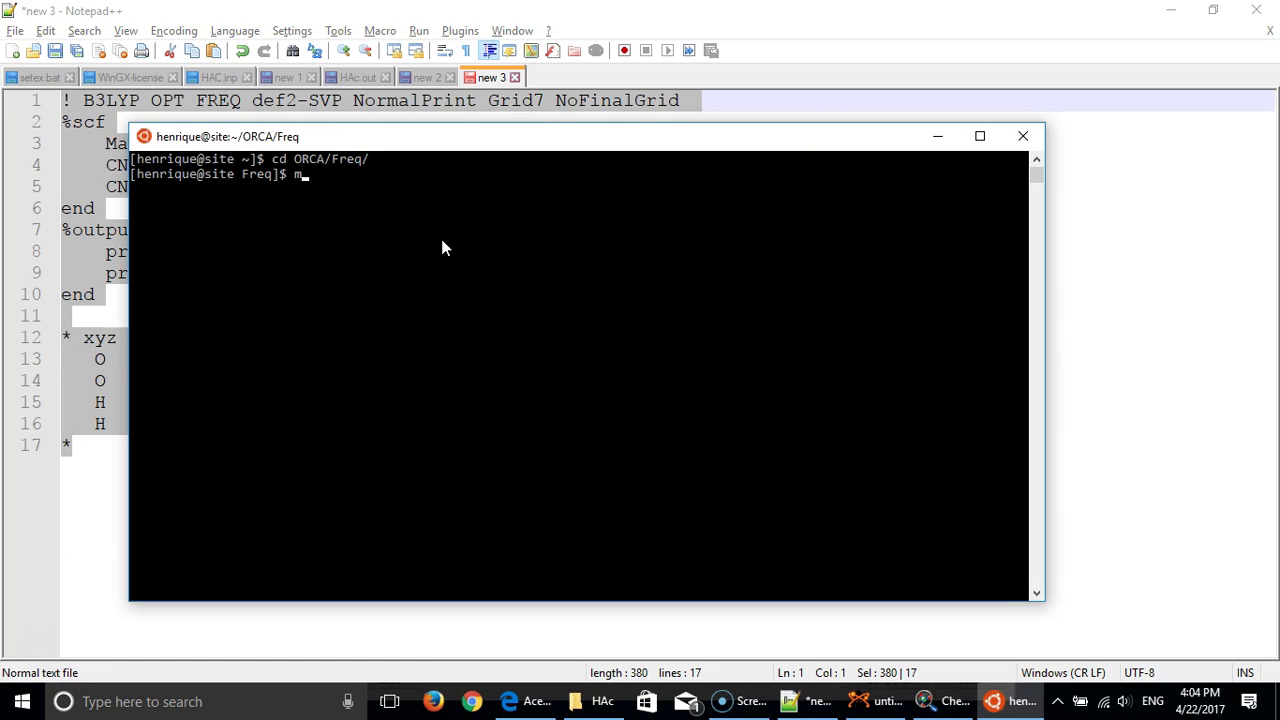
text(kdir HOOH)
key(Return)
text(cd )
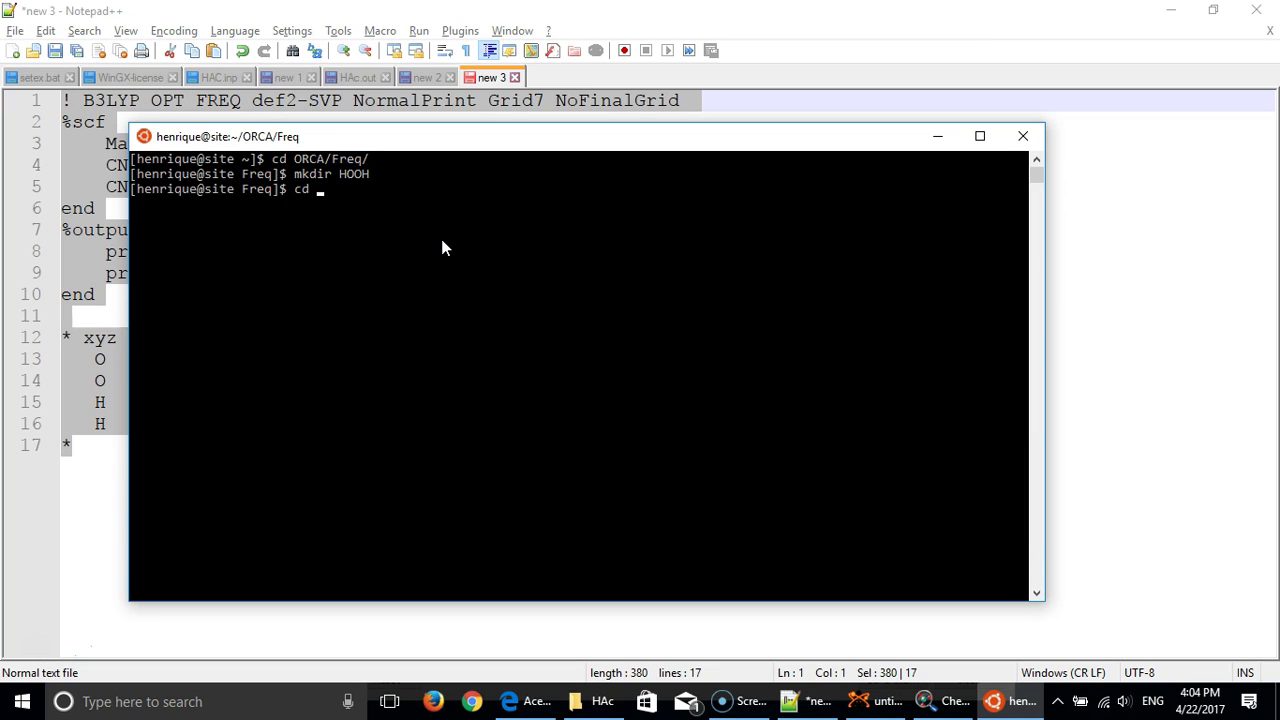
text(HOOH/)
key(Return)
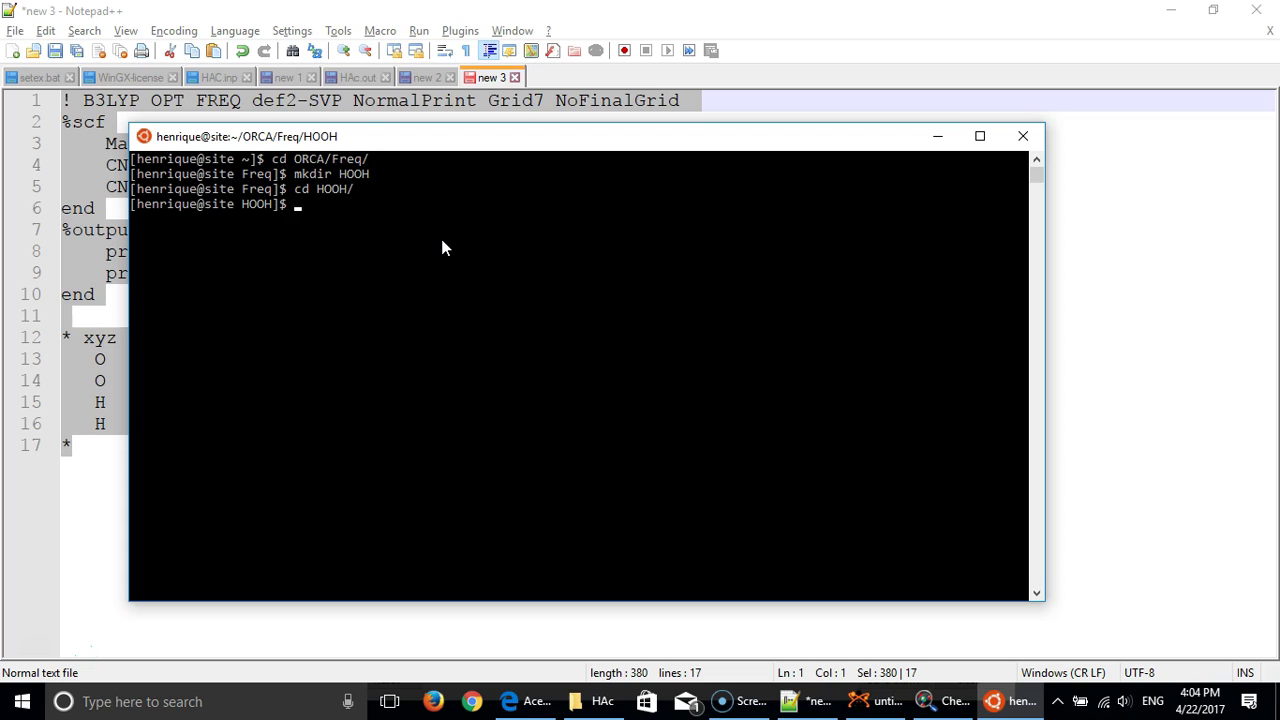
- Create HOOH.inp in vim, paste the copied hydrogen peroxide input into it, and save and exit the file
text(vim HOOH.inp)
key(Return)
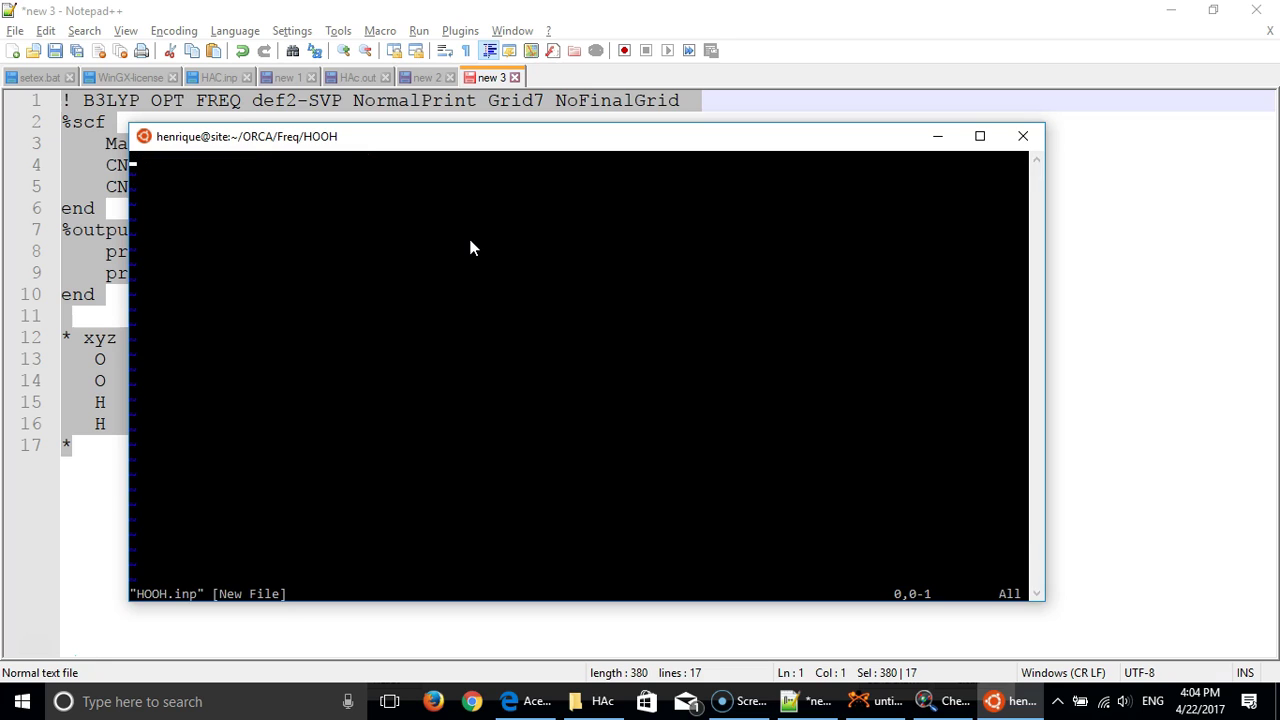
key(i)
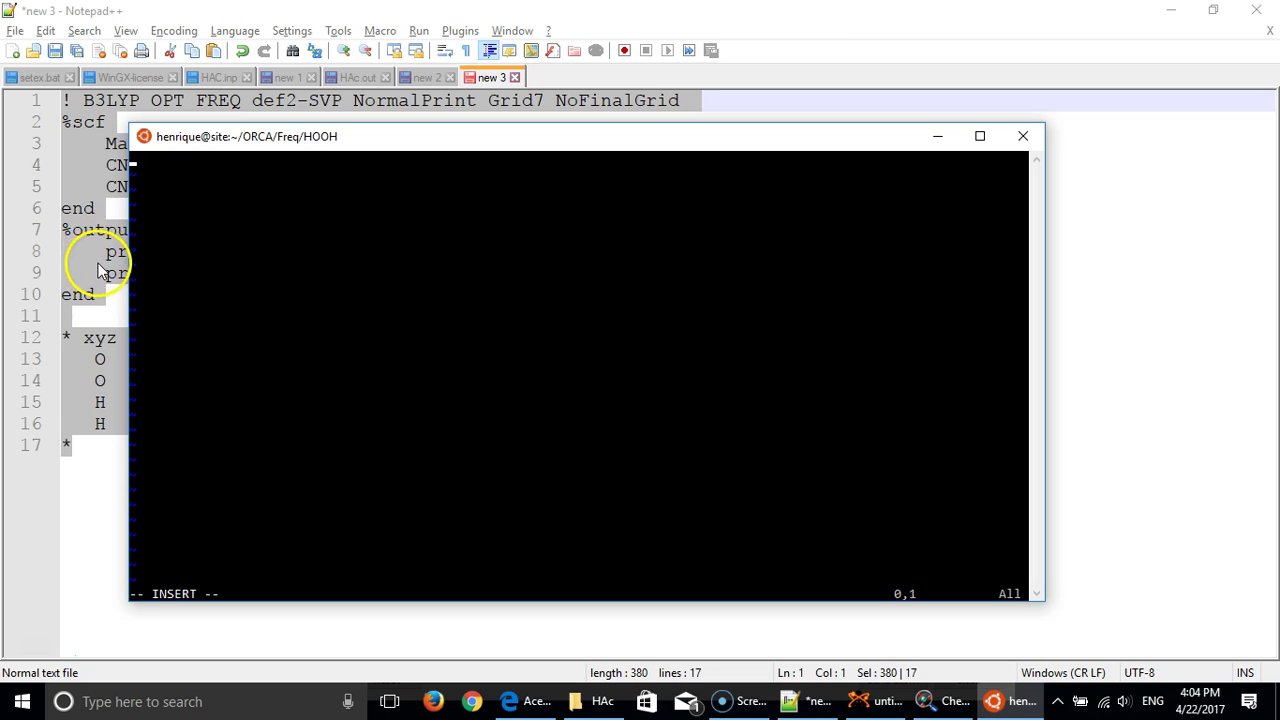
key(alt+Tab)
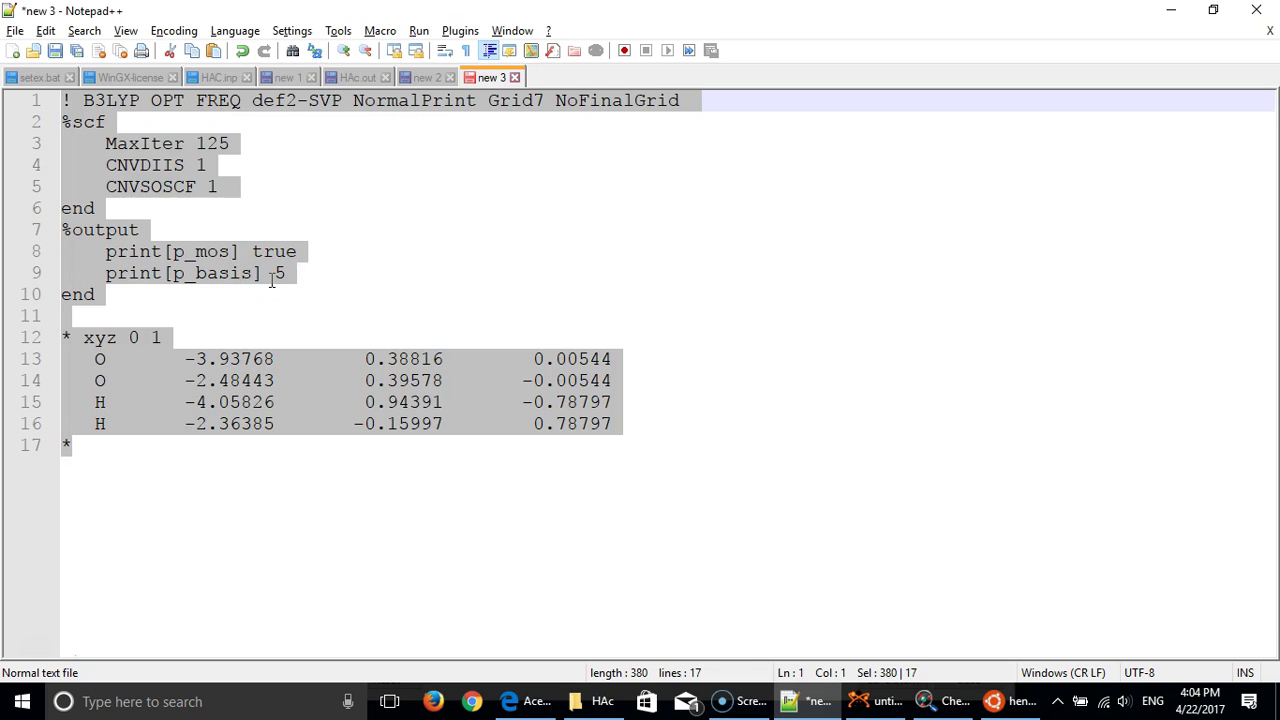
key(alt+Tab)
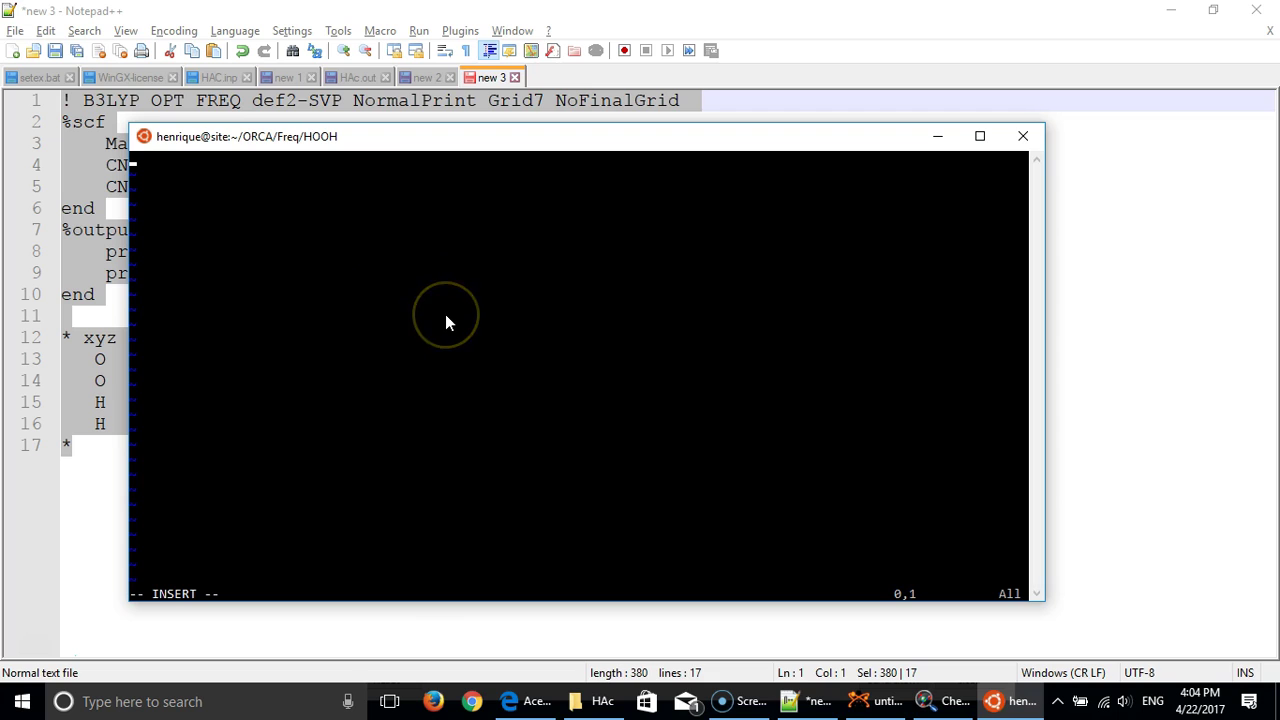
right_click(446, 316)
key(Escape)
text(:q!)
key(Return)
- Load the mpi/openmpi-x86_64 module in the terminal session
text(module load mpi/ope)
key(Tab)
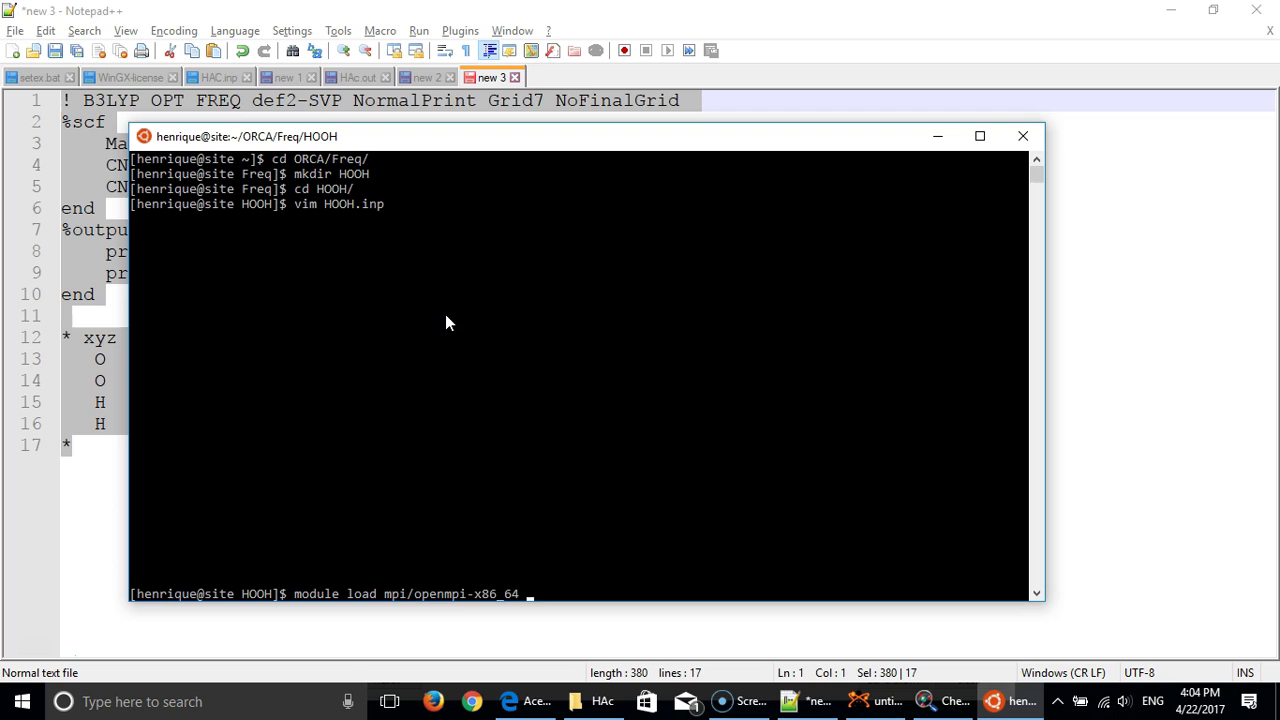
key(Return)
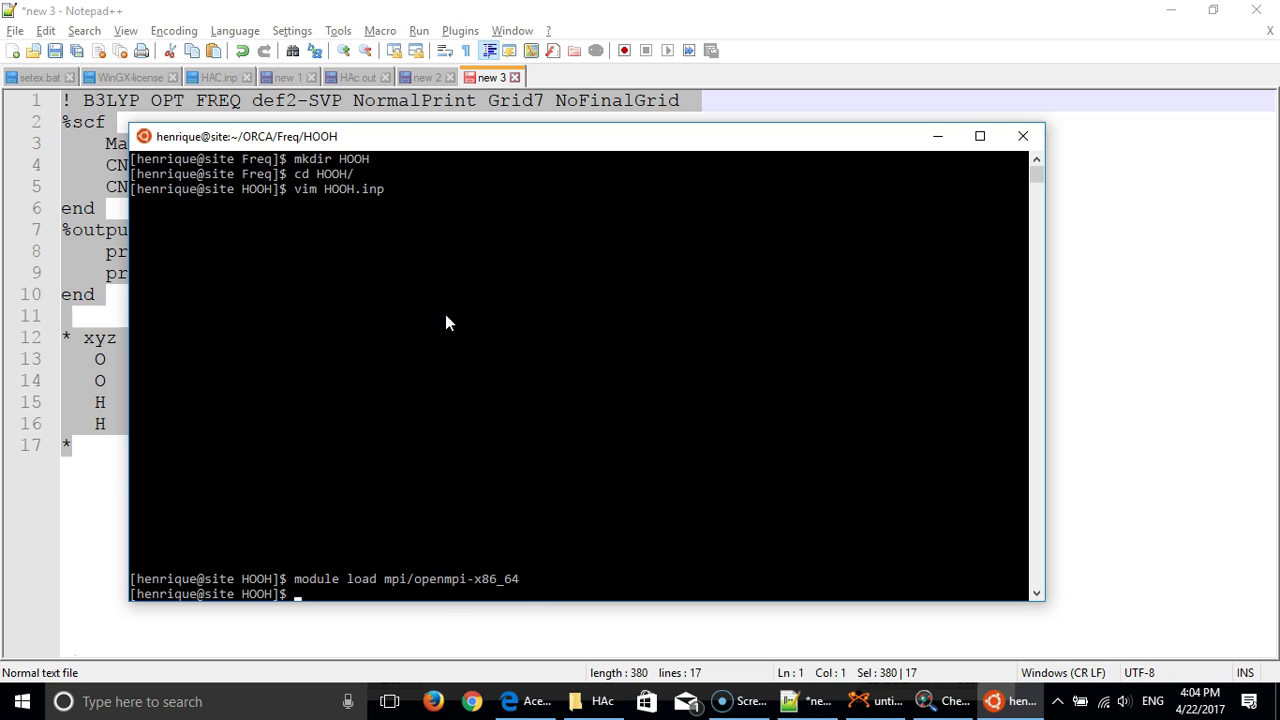
- Run orca4 on HOOH.inp in the background with output redirected to HOOH.out, and follow that output file with tail -f
click(491, 294)
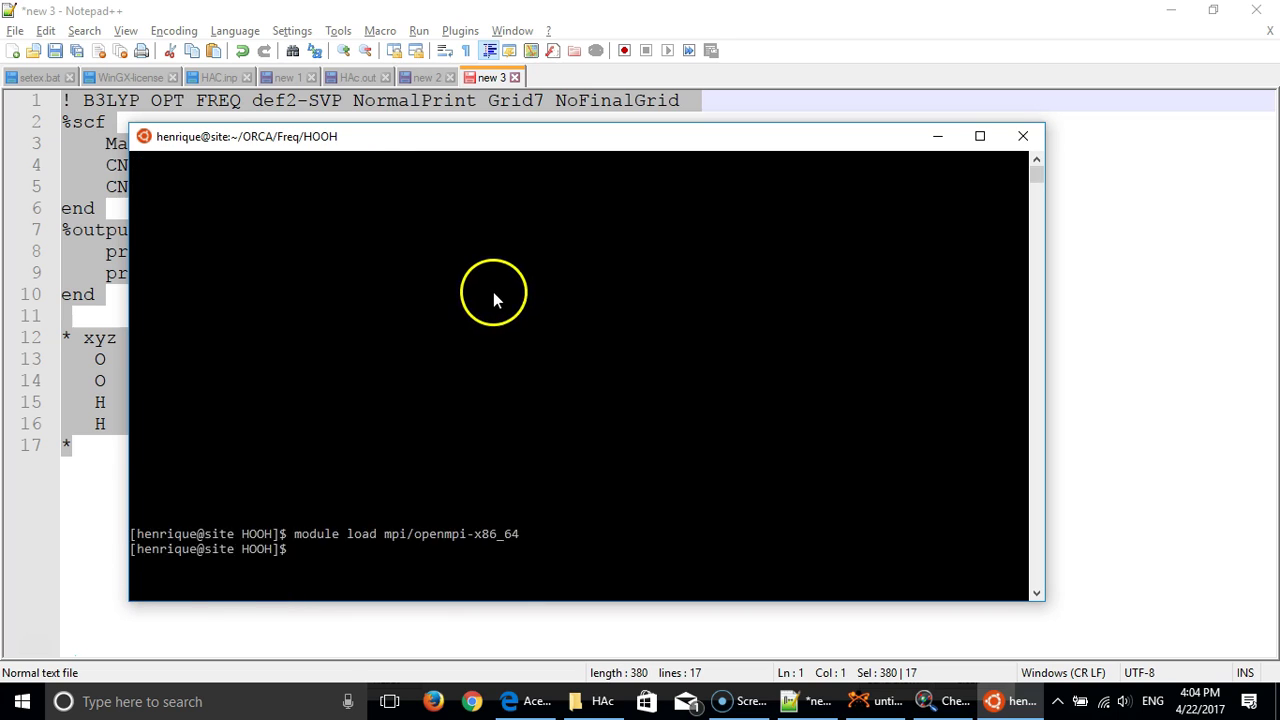
text(orca)
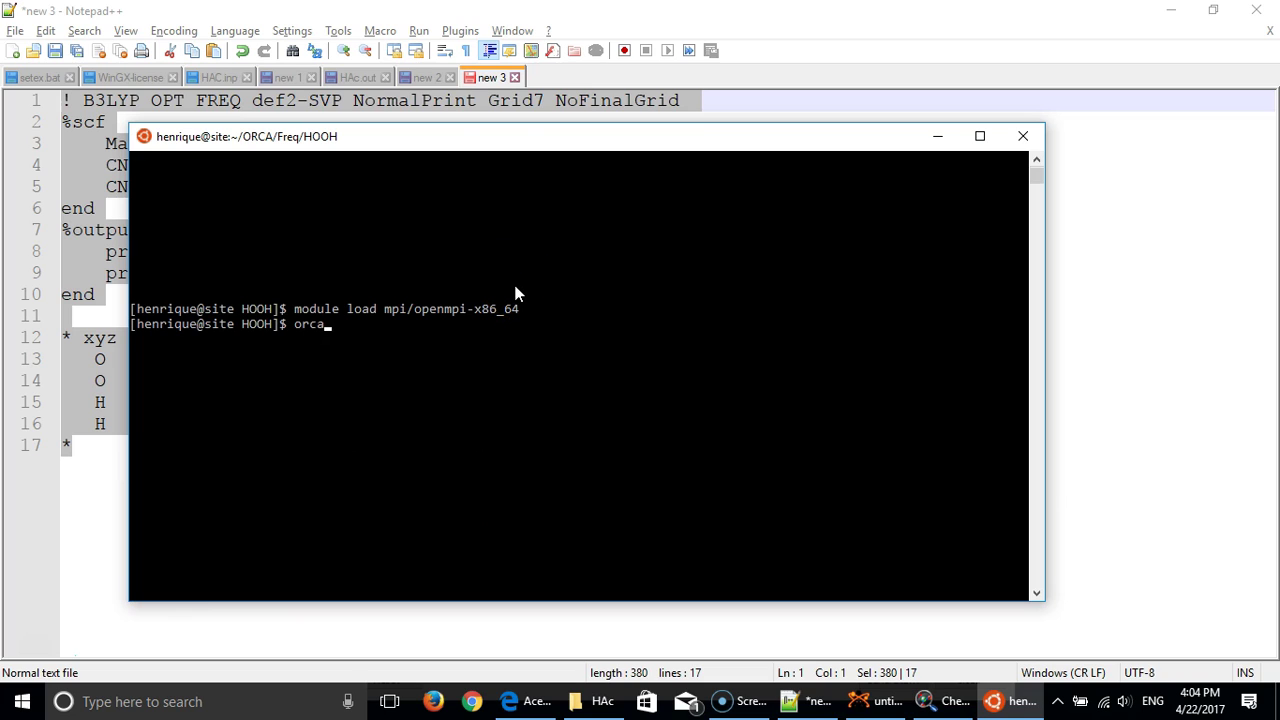
text(4 HOOH.inp > HOOH.inp)
key(BackSpace)
key(BackSpace)
text(out &)
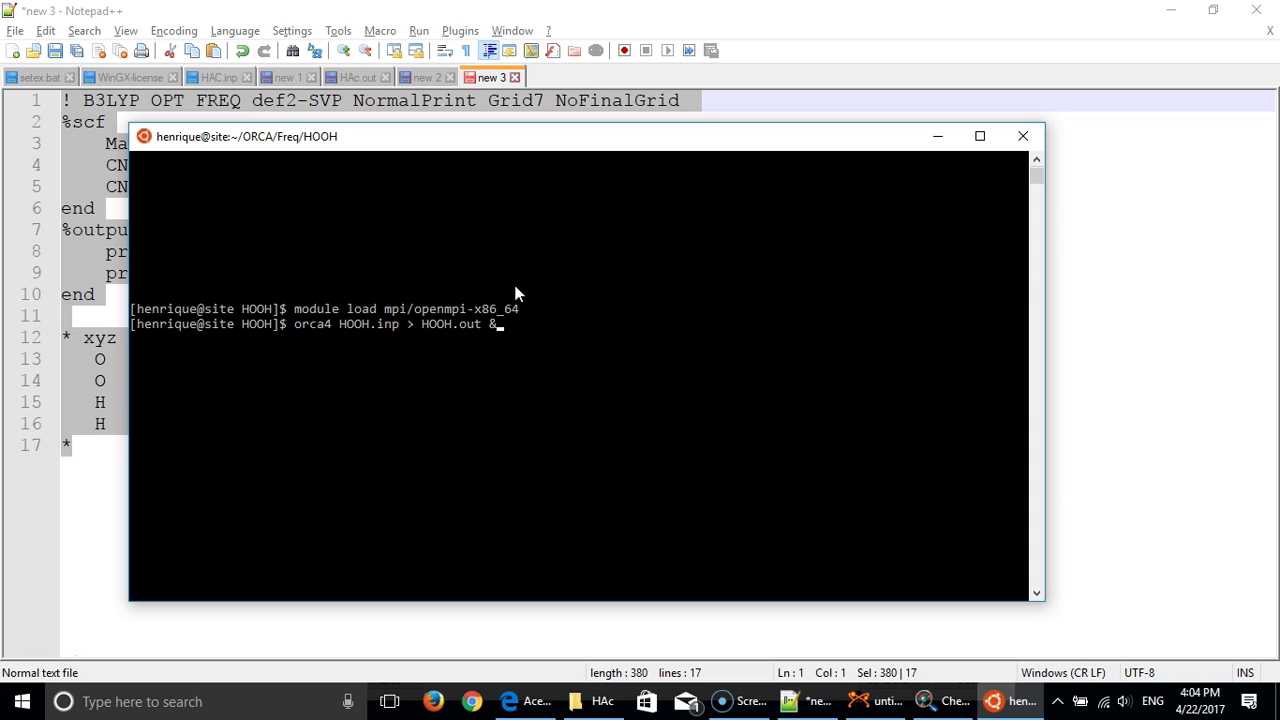
key(Return)
text(tail -f HOOH.out)
key(Return)
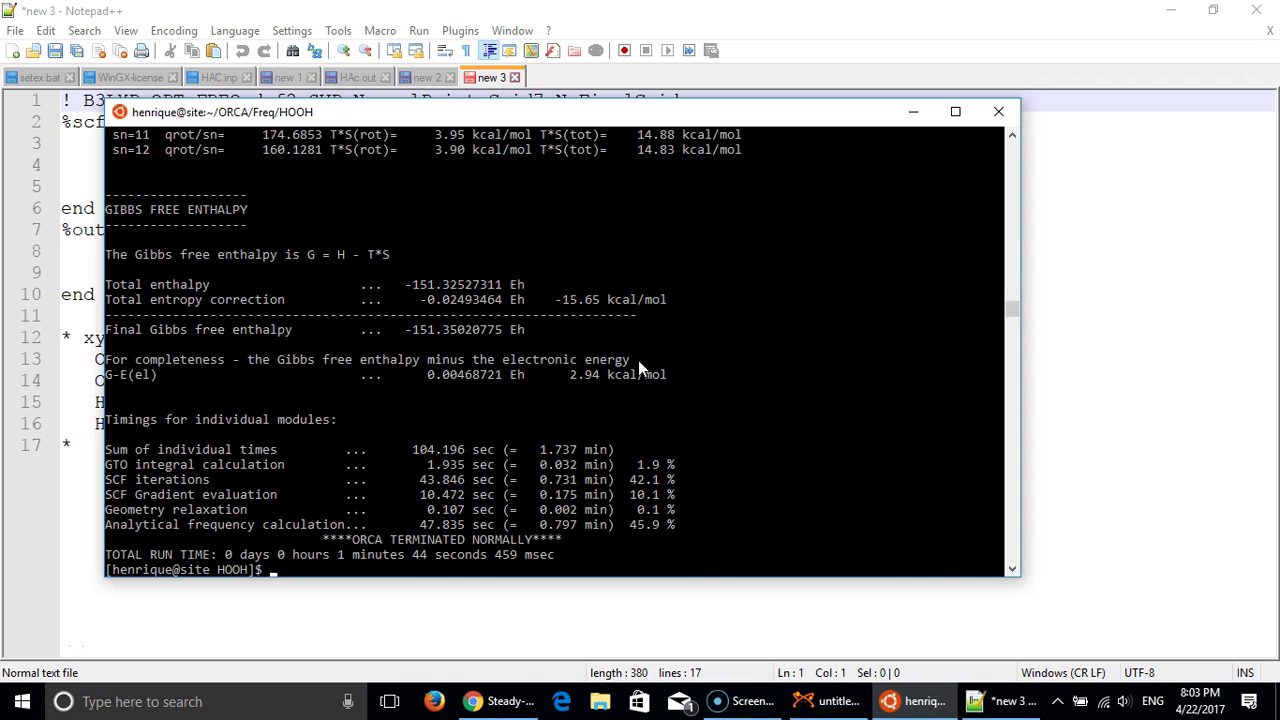
- Examine the thermochemistry results in the output, from the Gibbs free enthalpy back to the vibrational energy contribution of each frequency
scroll(637, 372, up, 3)
scroll(661, 392, down, 4)
scroll(580, 381, up, 3)
scroll(605, 380, down, 2)
scroll(603, 382, up, 12)
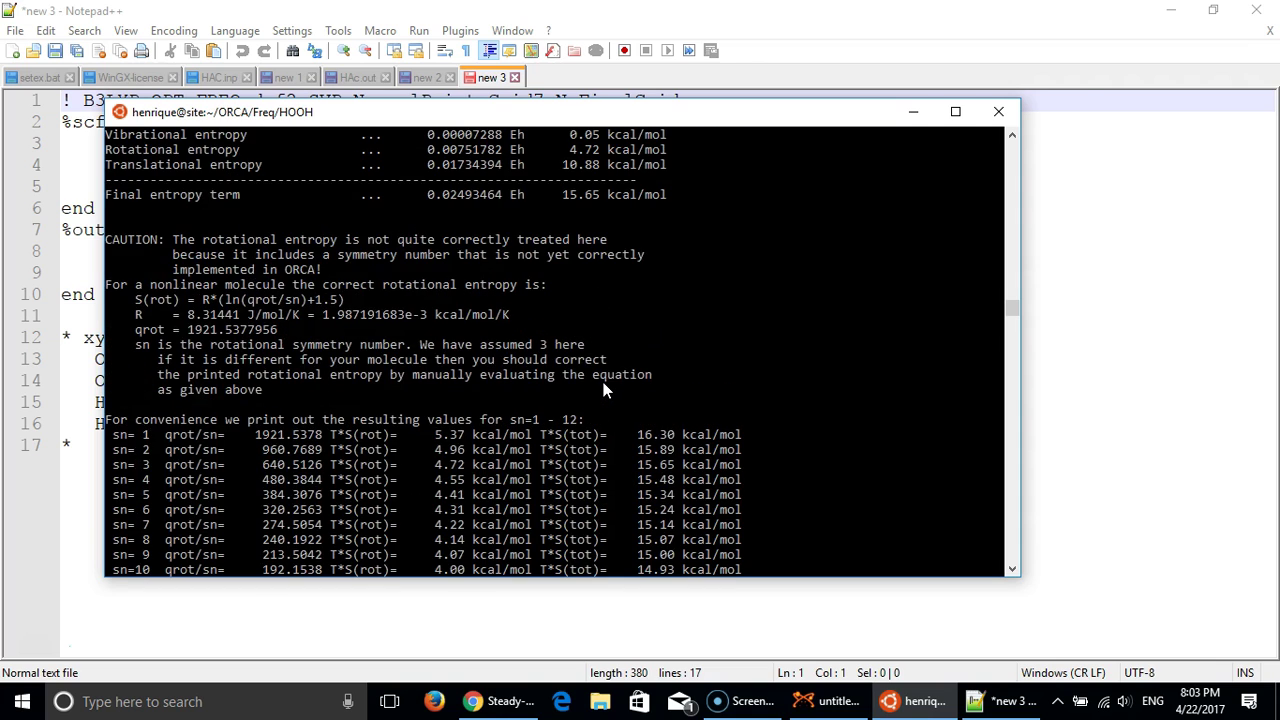
scroll(603, 386, up, 16)
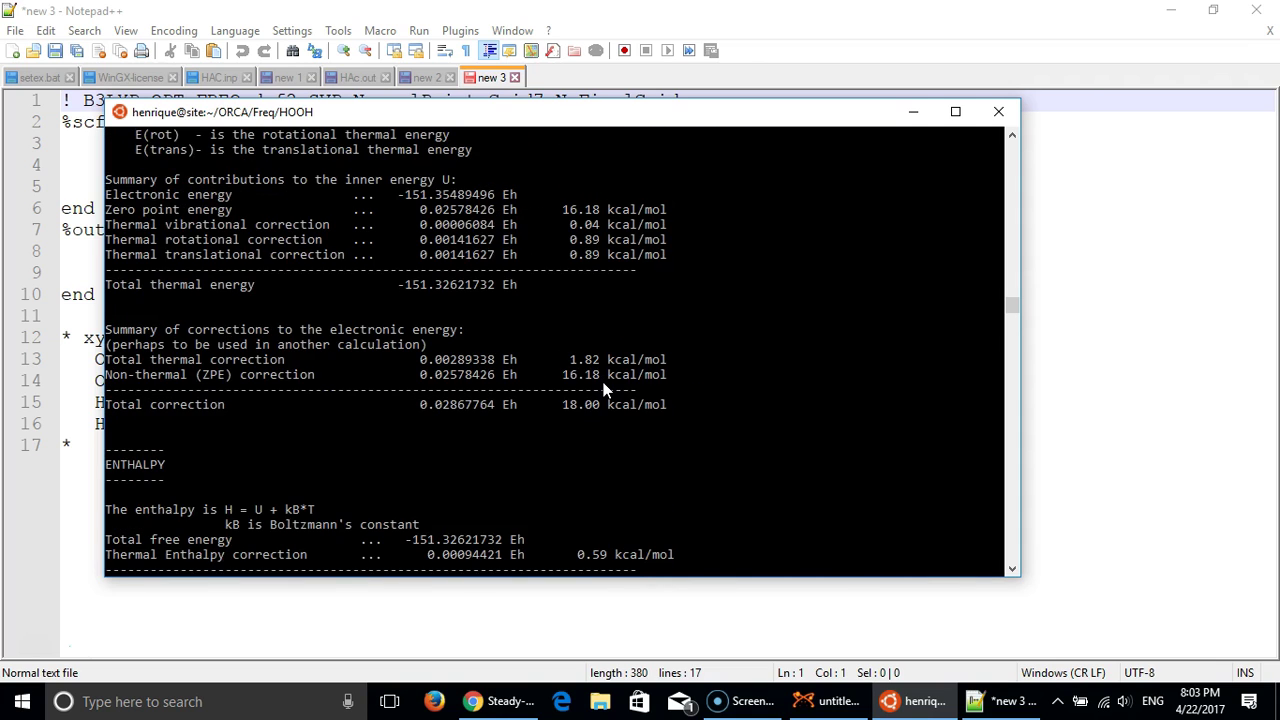
scroll(603, 385, up, 6)
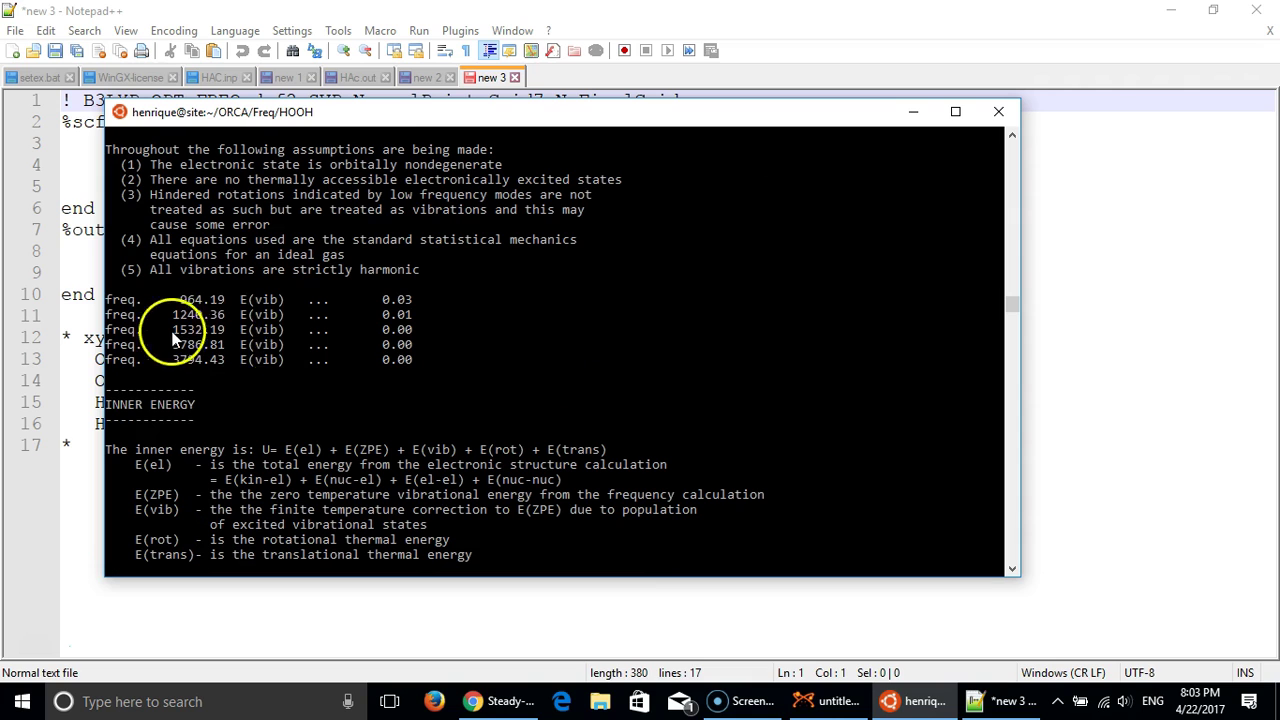
drag(418, 360, 107, 303)
click(390, 313)
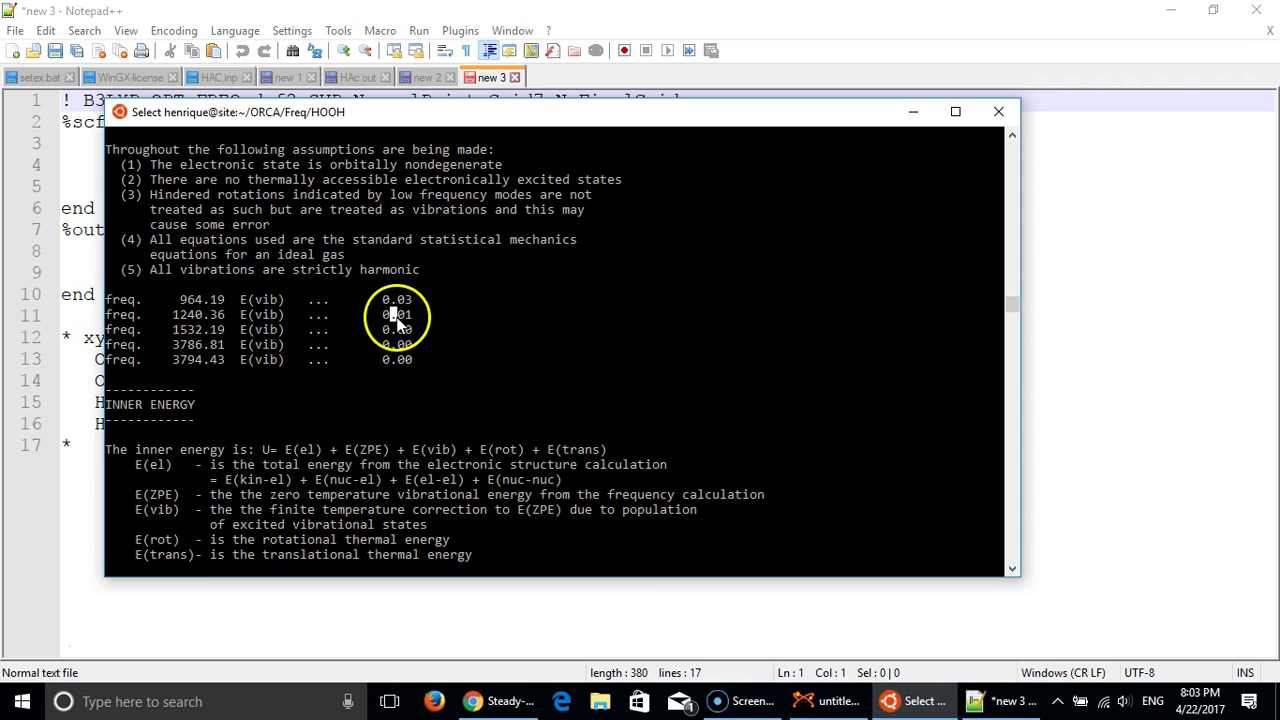
- Examine the IR spectrum and vibrational frequencies sections of the output, checking the listed modes for imaginary frequencies
scroll(427, 356, up, 3)
scroll(427, 356, up, 5)
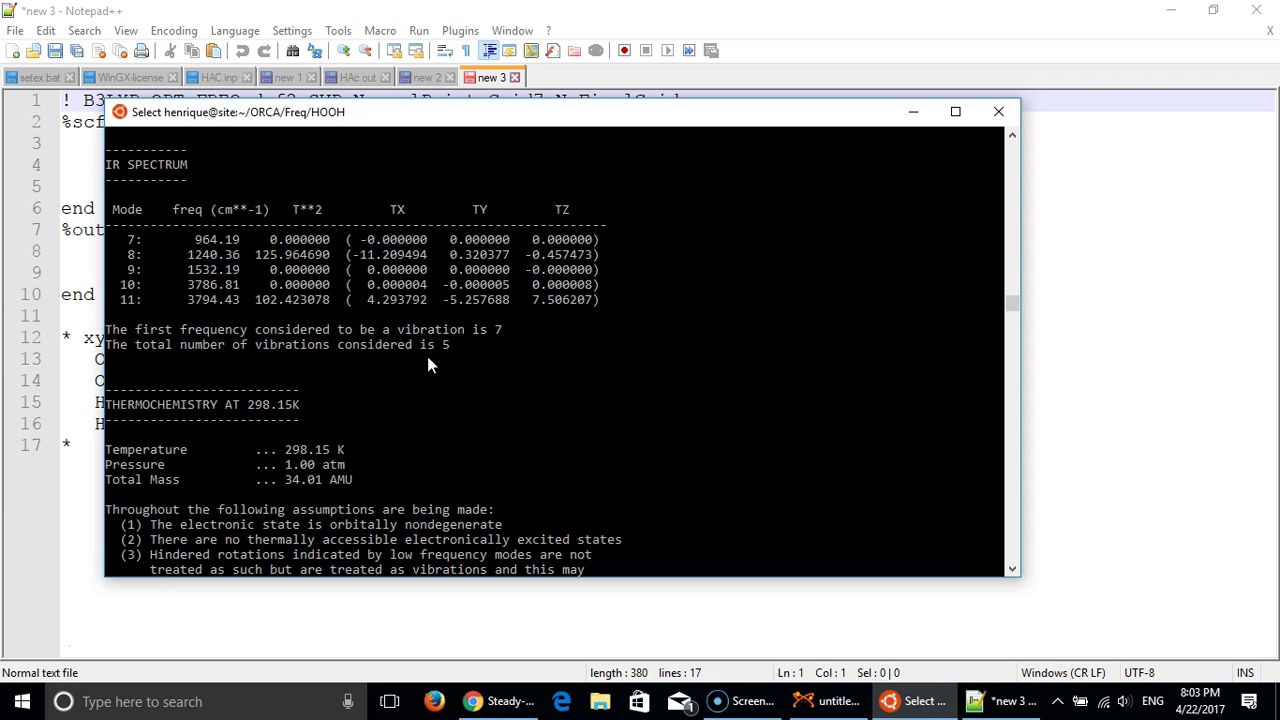
scroll(427, 356, up, 12)
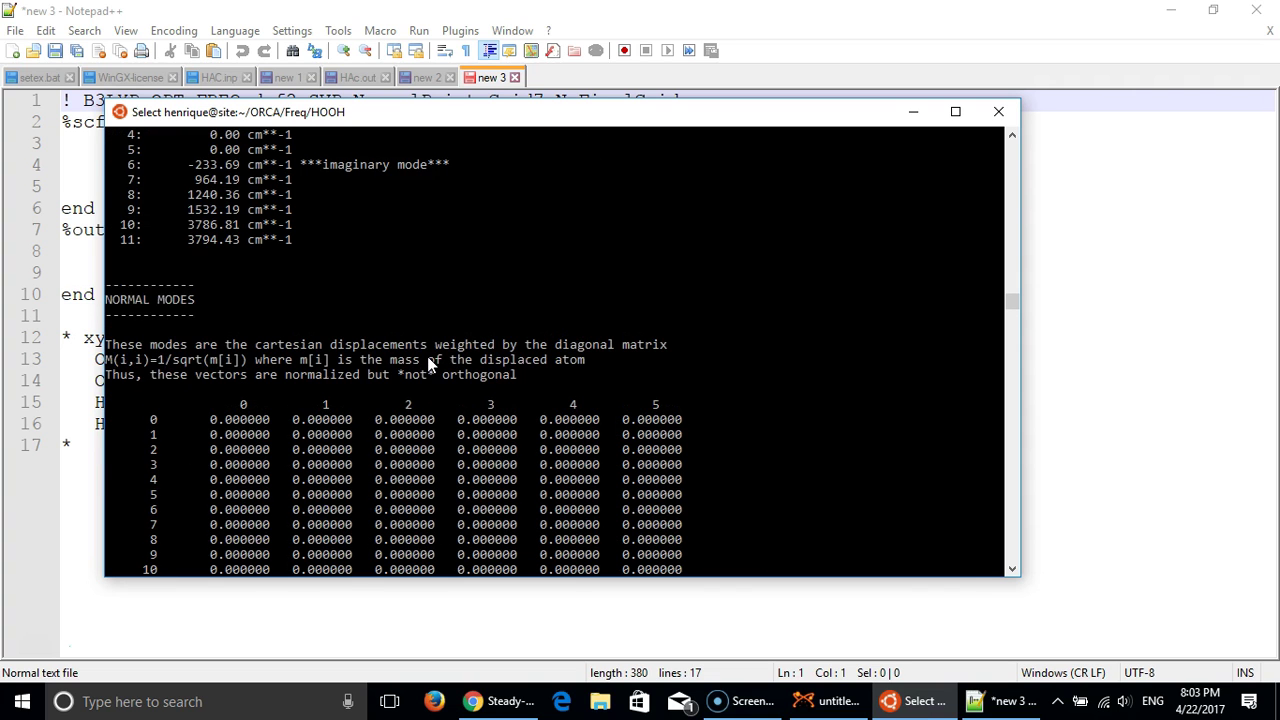
scroll(427, 364, up, 3)
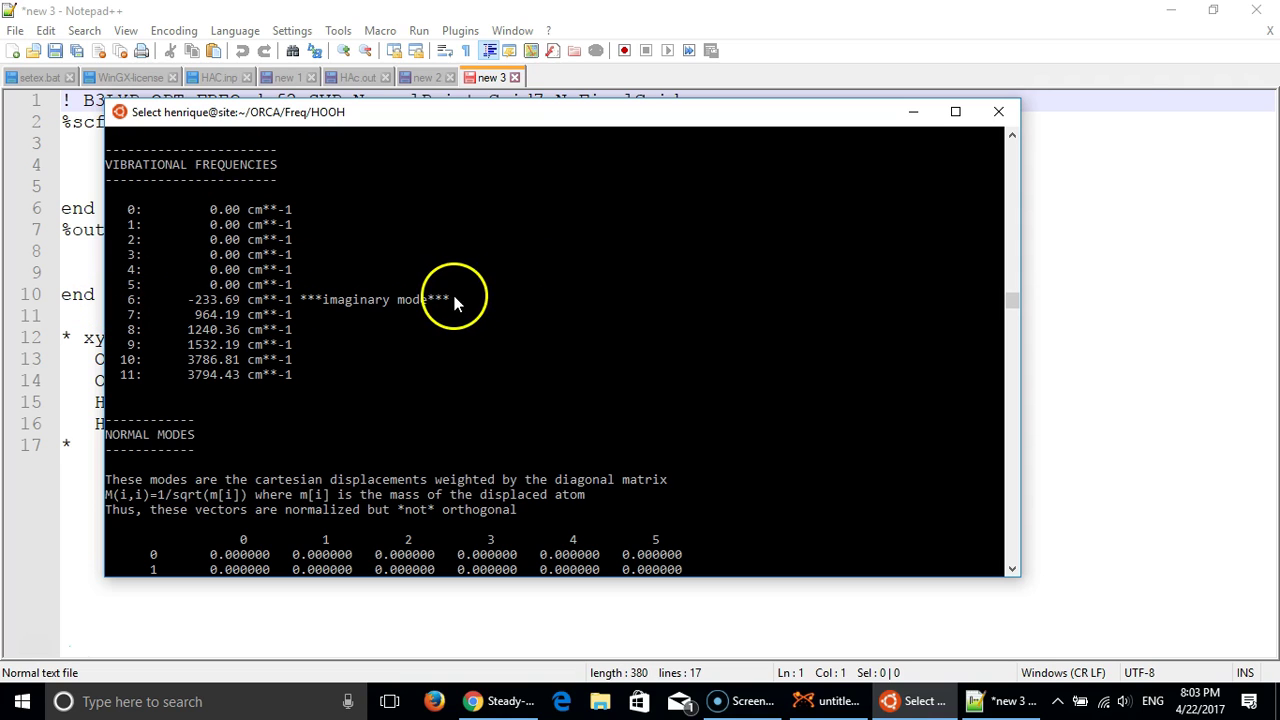
drag(459, 298, 101, 306)
click(220, 300)
click(183, 299)
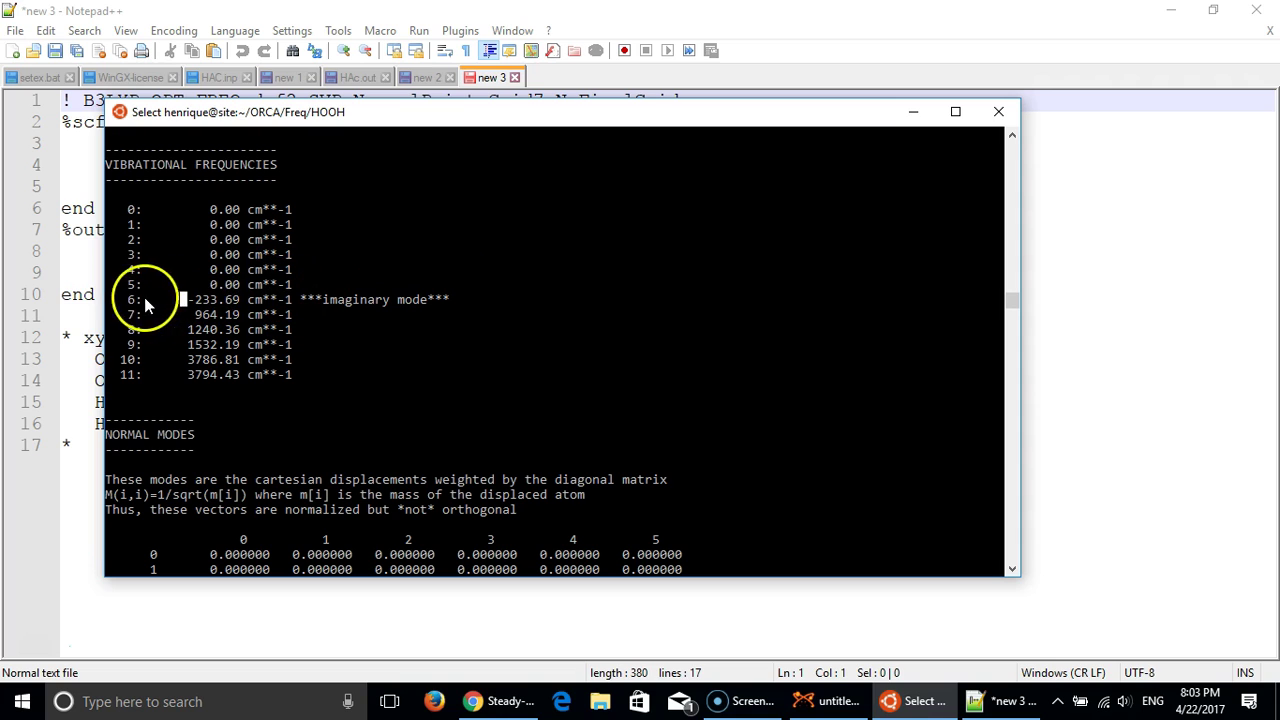
click(115, 300)
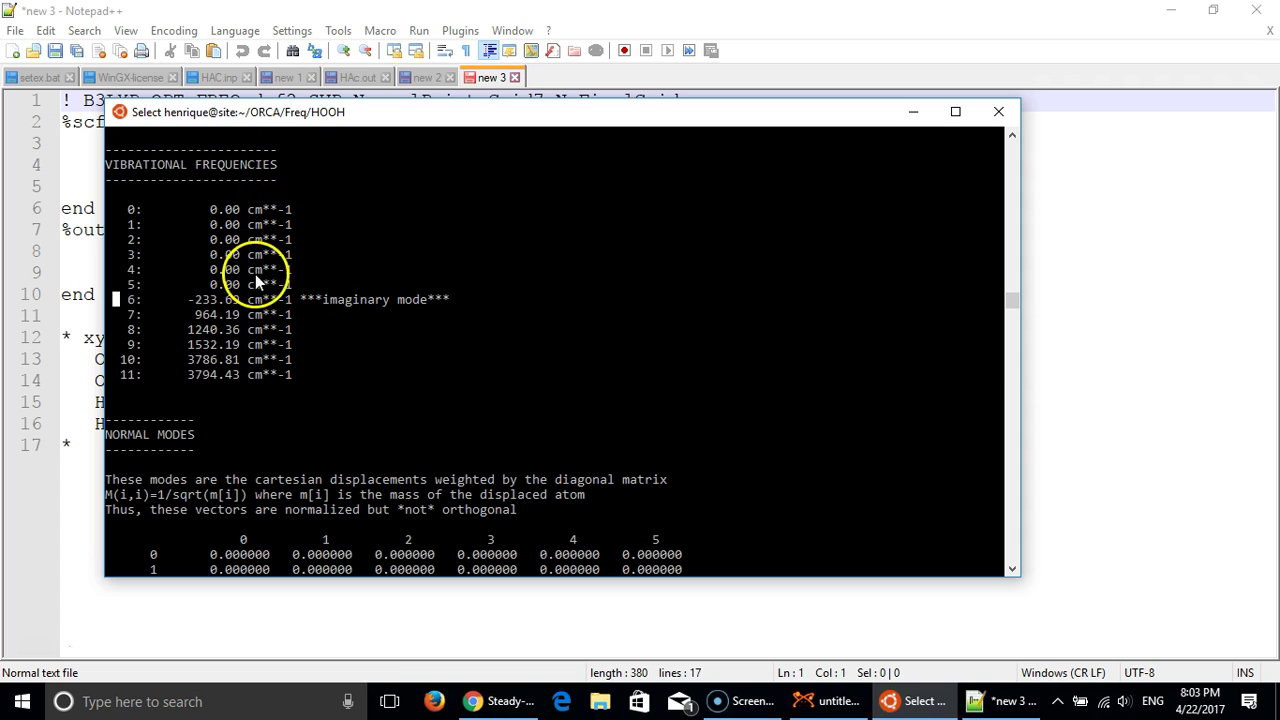
click(310, 284)
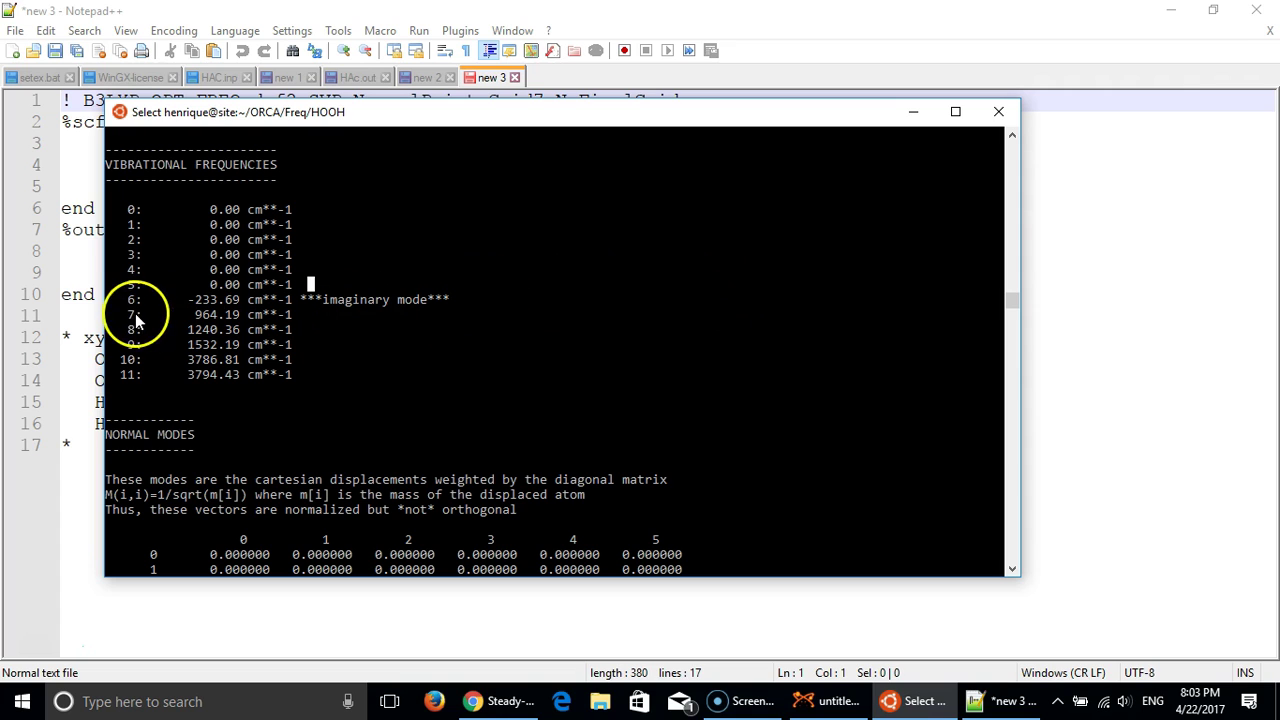
click(485, 300)
click(469, 300)
click(428, 299)
click(456, 300)
scroll(611, 248, down, 3)
scroll(611, 248, up, 4)
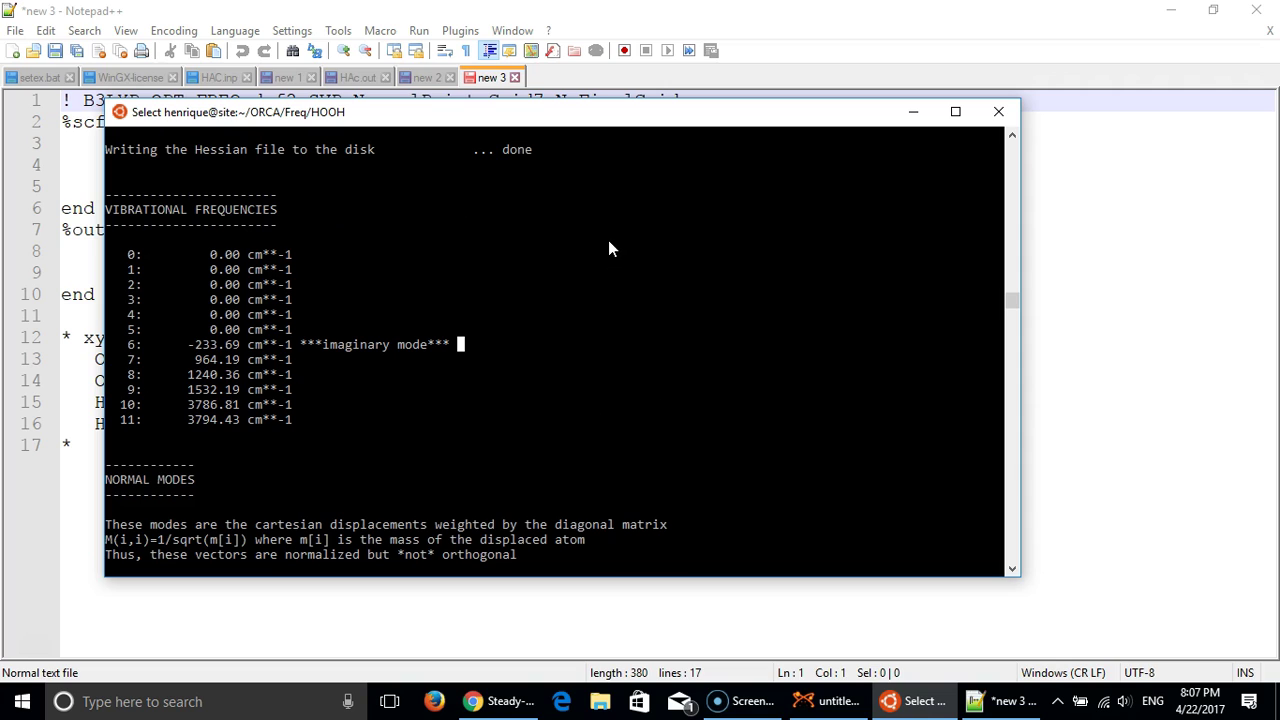